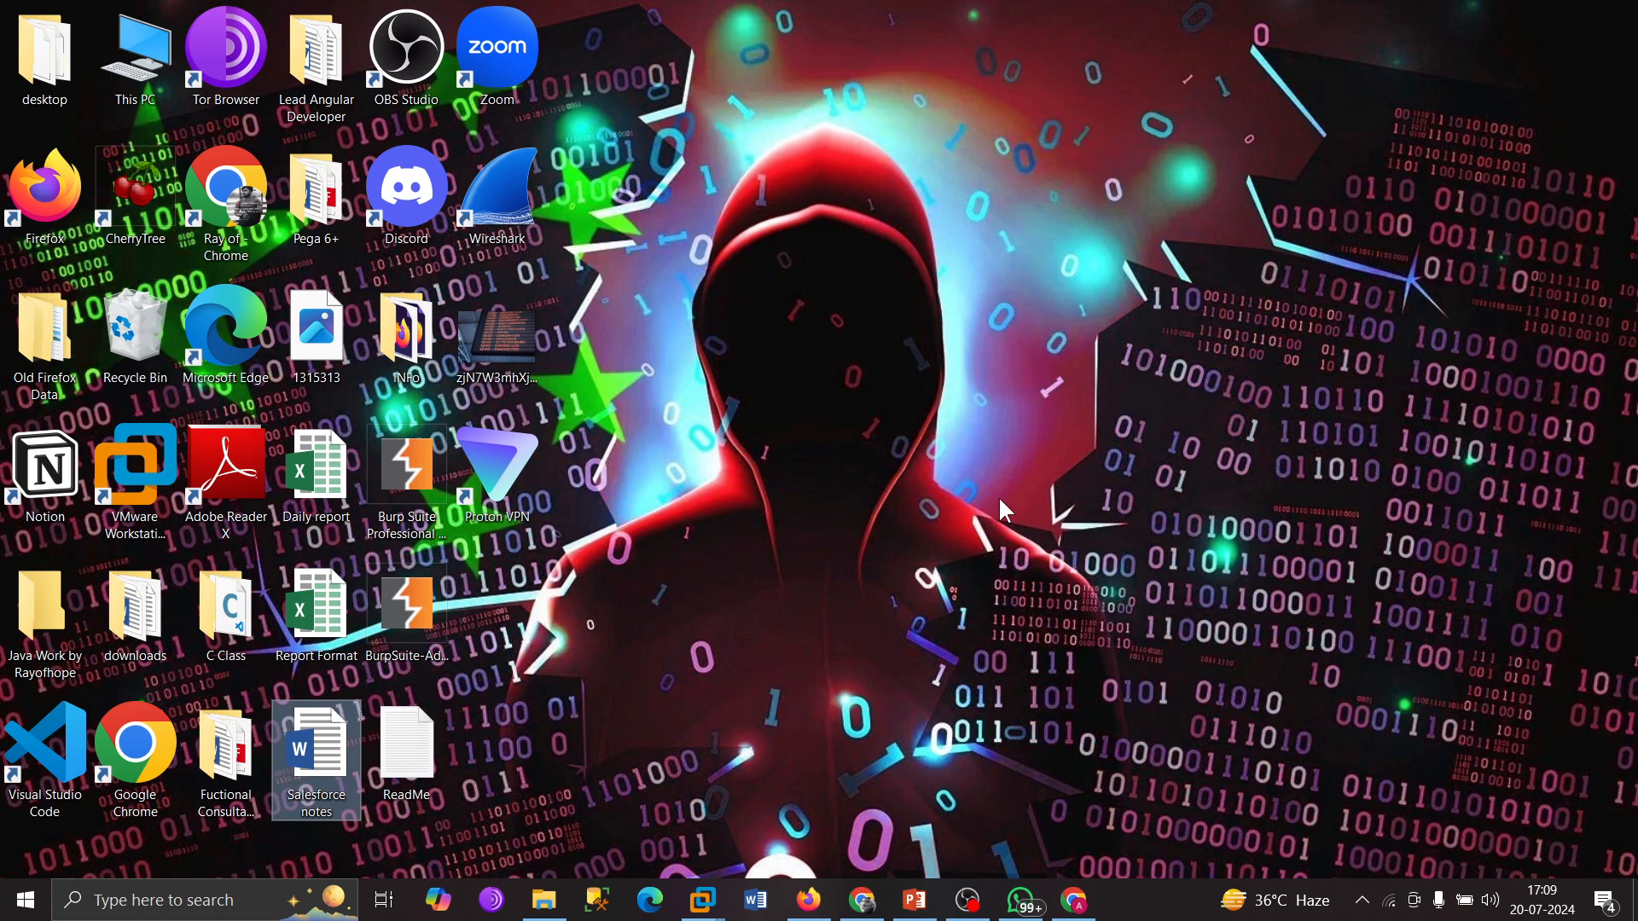
Bring up the bWAPP Installation & Setup slide and highlight its first bullet describing bWAPP.
left_click(913, 901)
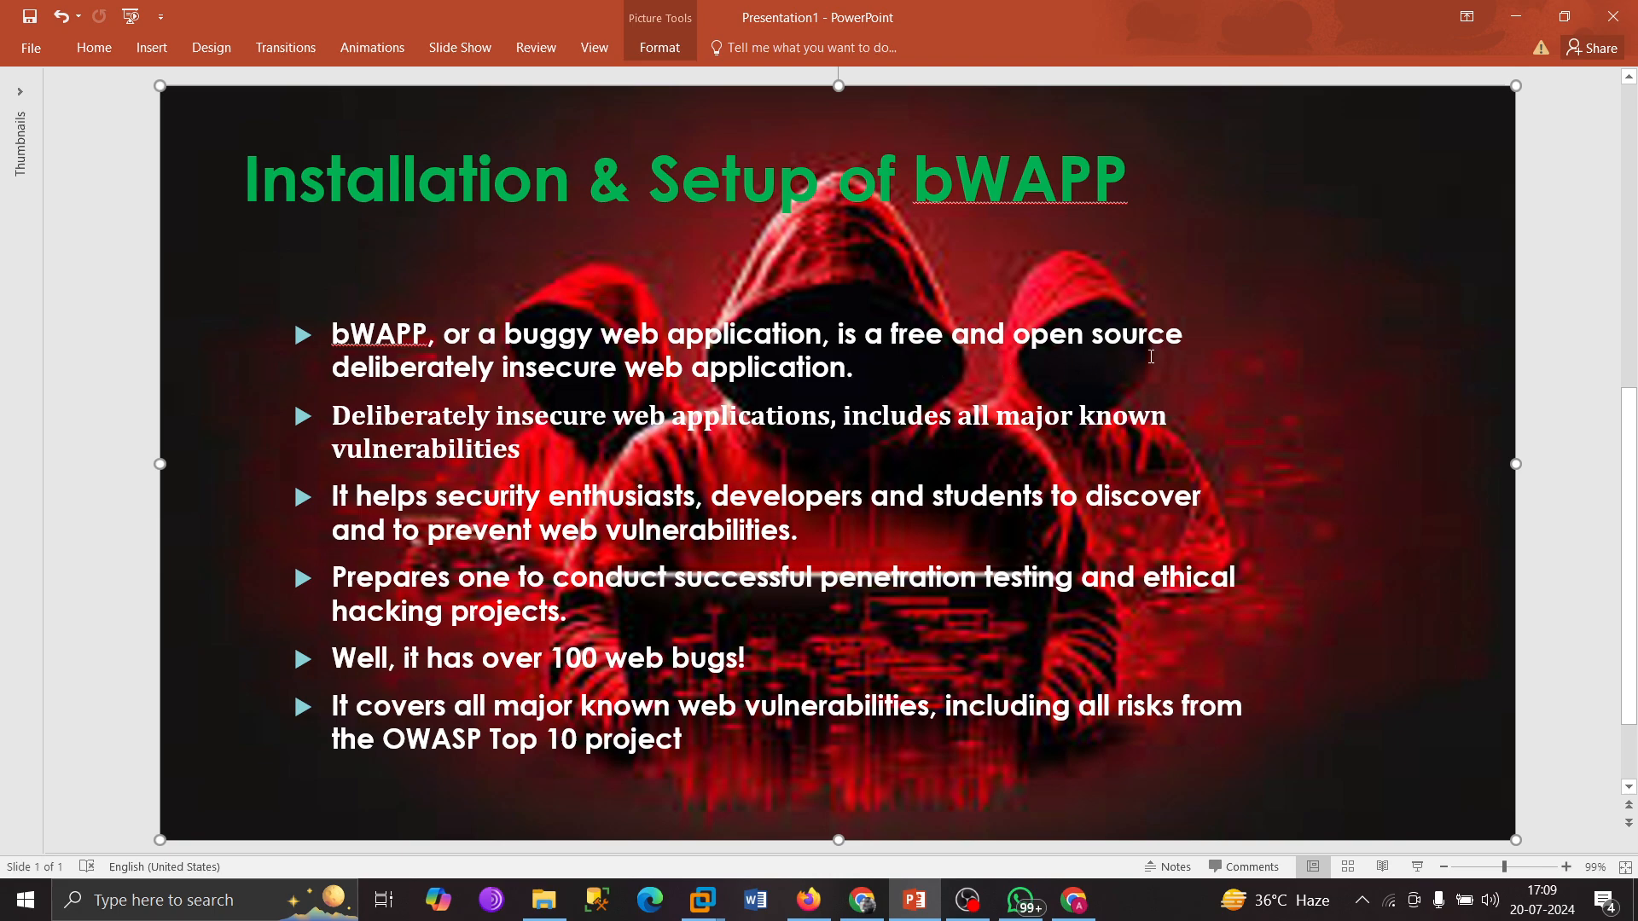
left_click(953, 373)
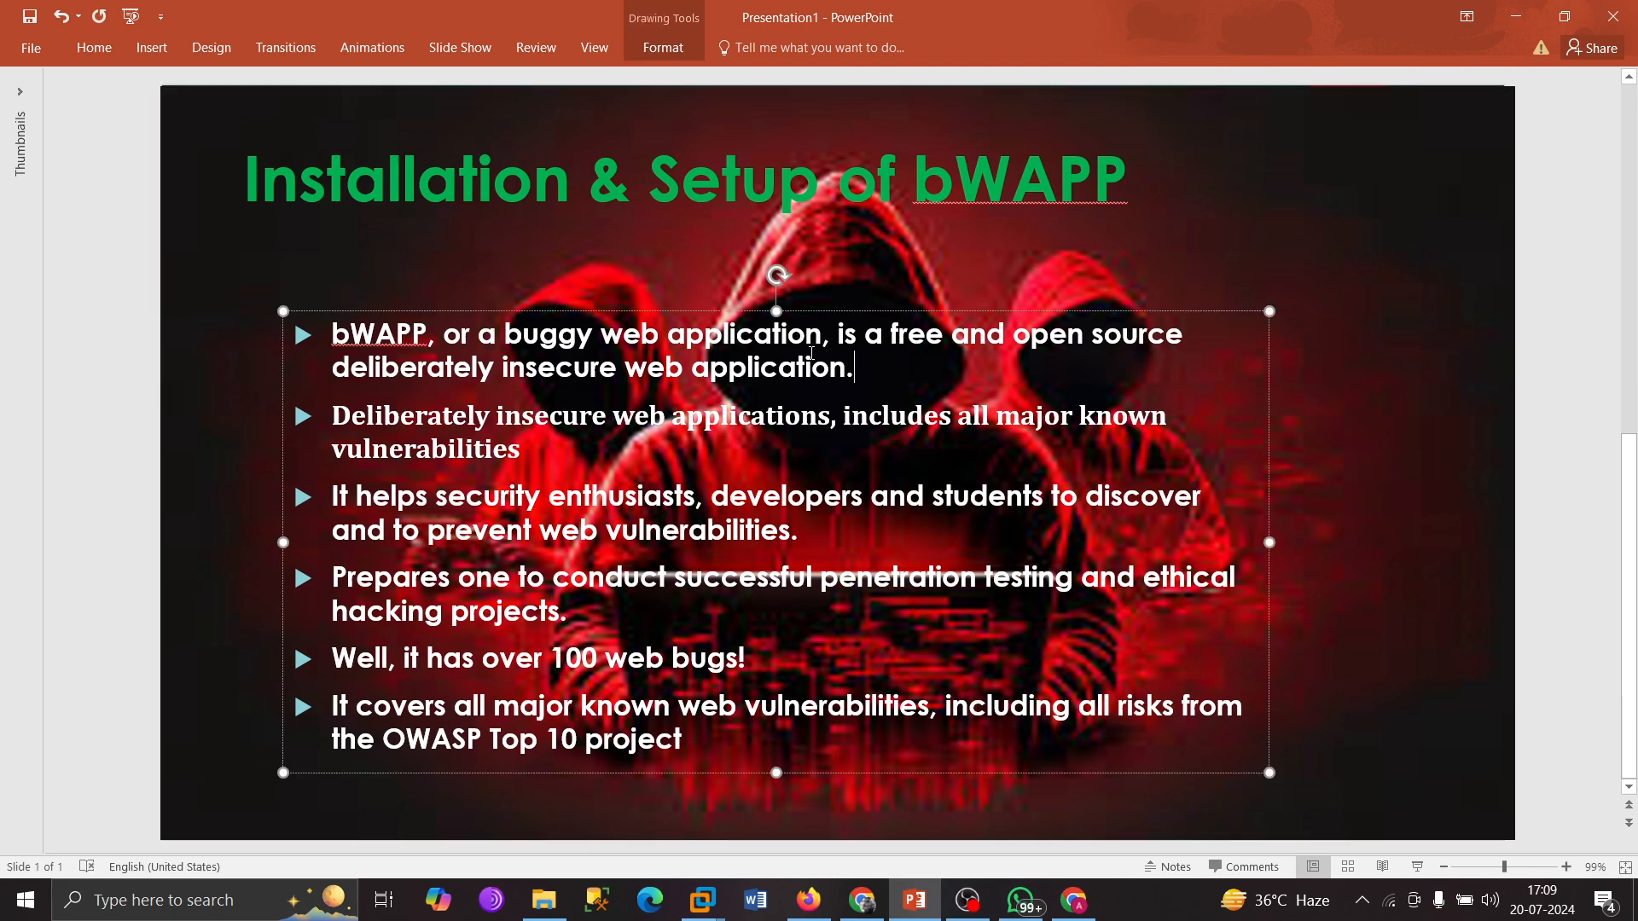
left_click_drag(916, 365, 348, 350)
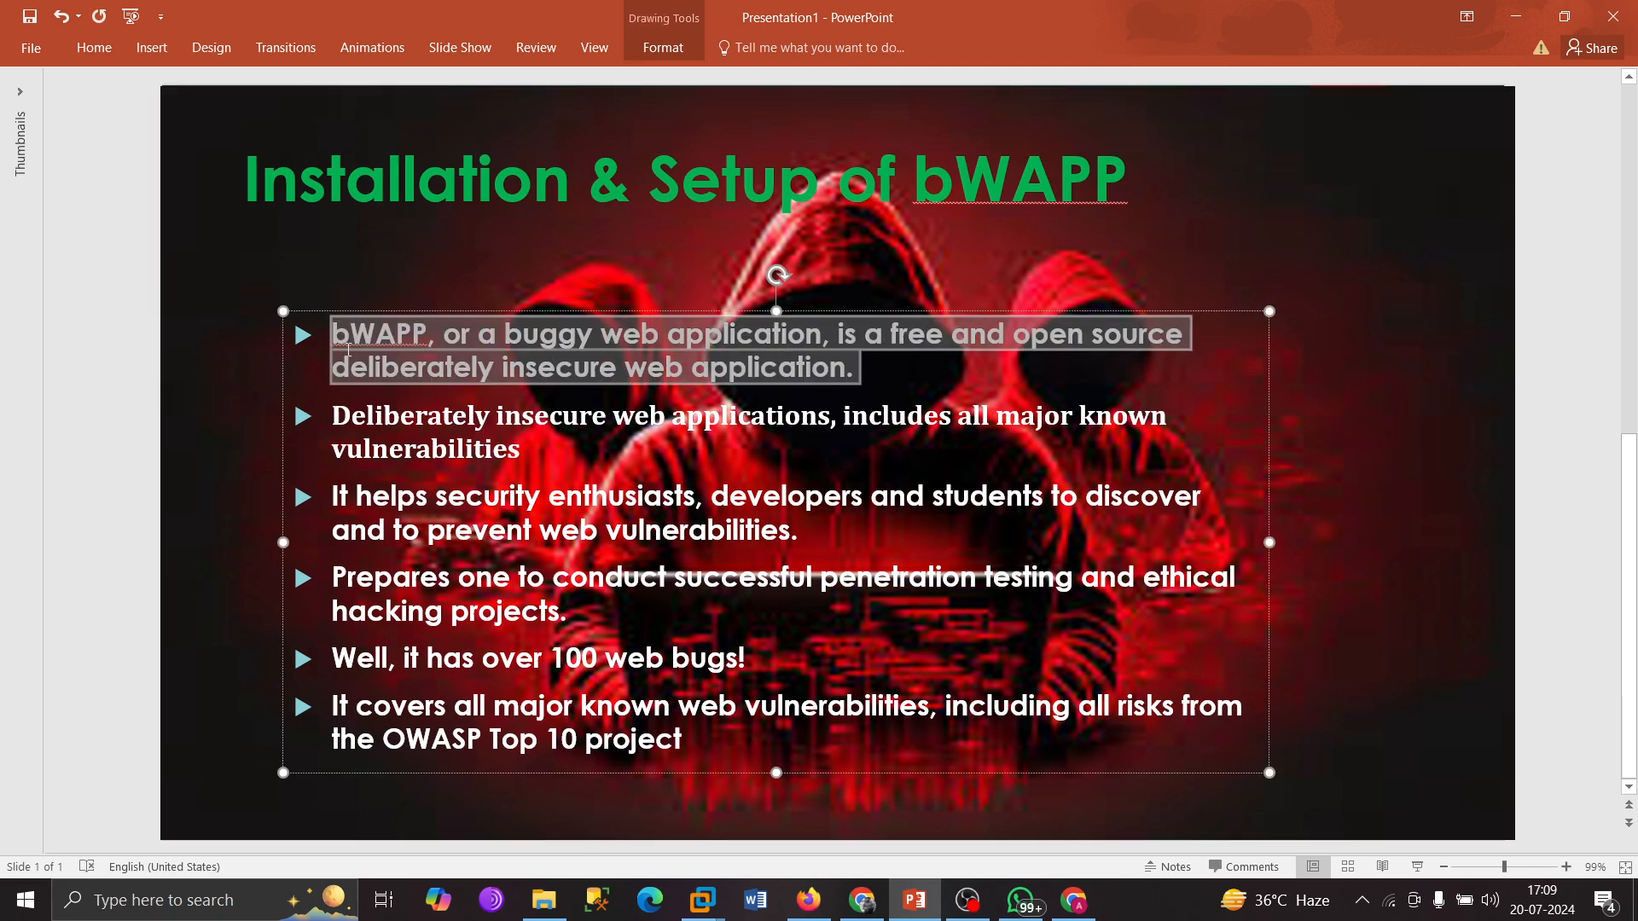
left_click(852, 368)
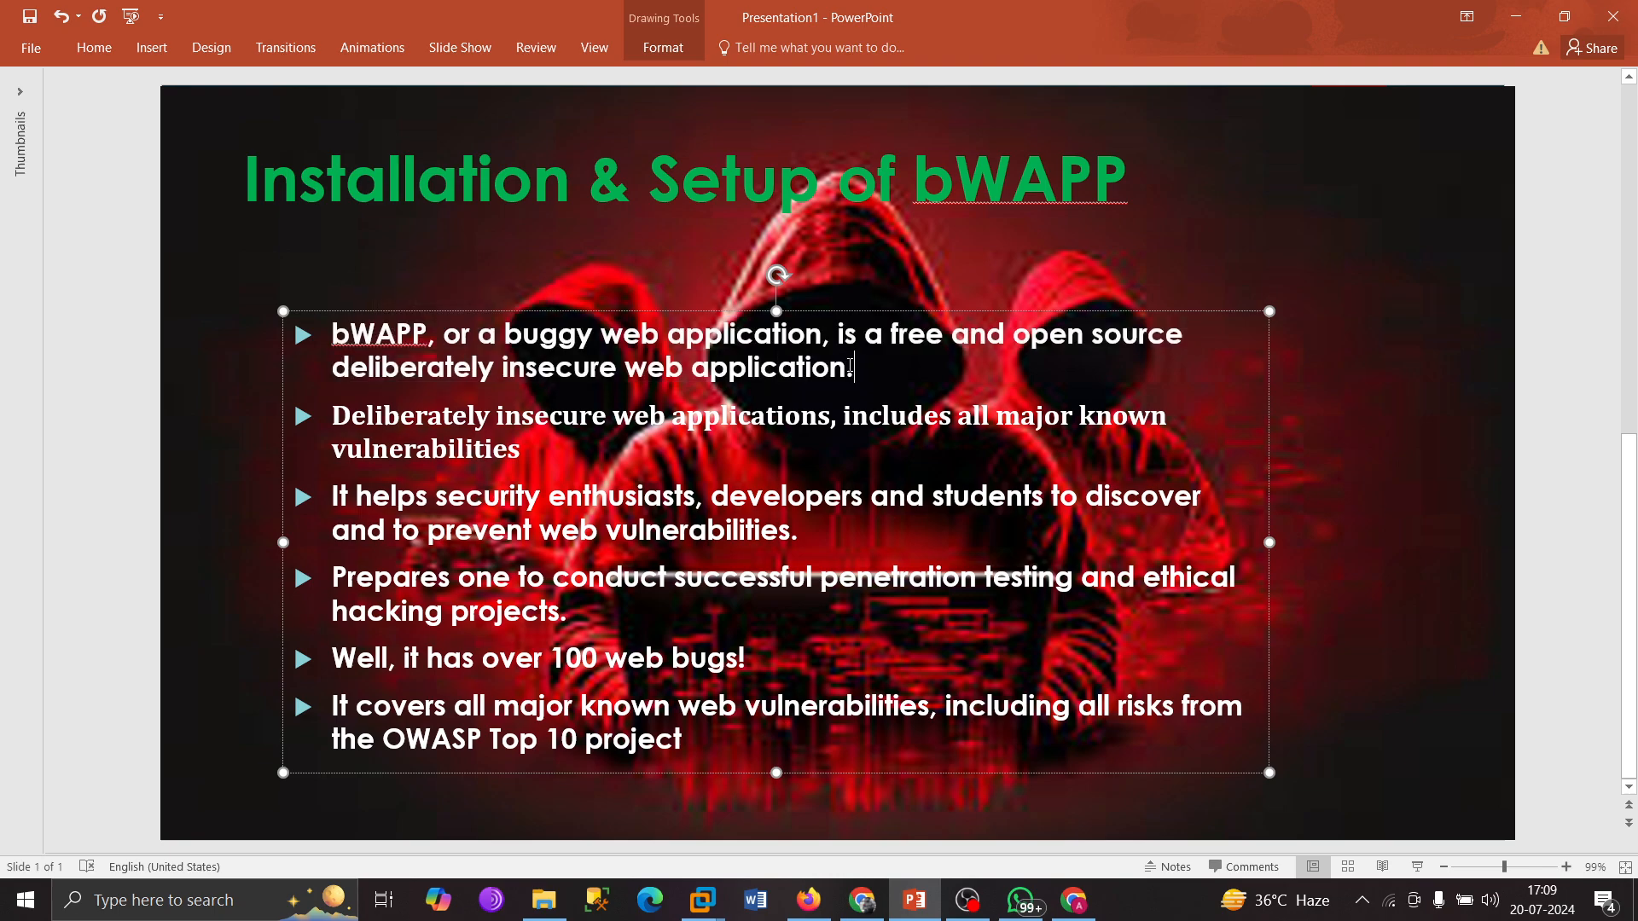
left_click_drag(851, 369, 405, 343)
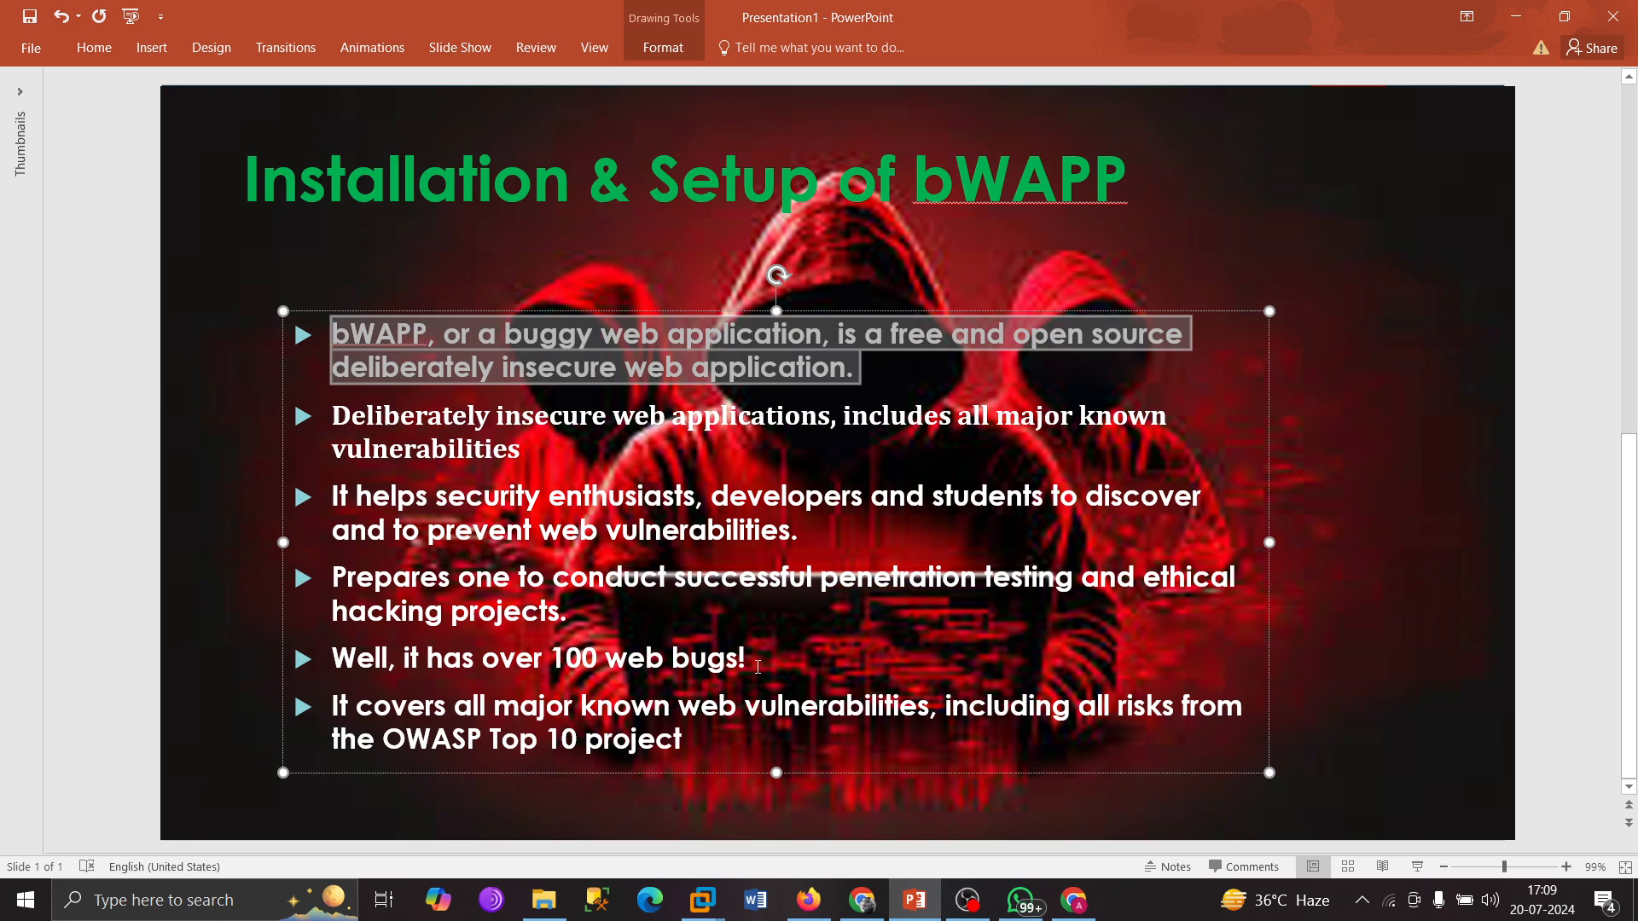
Highlight the 'Well, it has over 100 web bugs!' and vulnerability-prevention bullets, then deselect the text.
left_click_drag(758, 664, 333, 661)
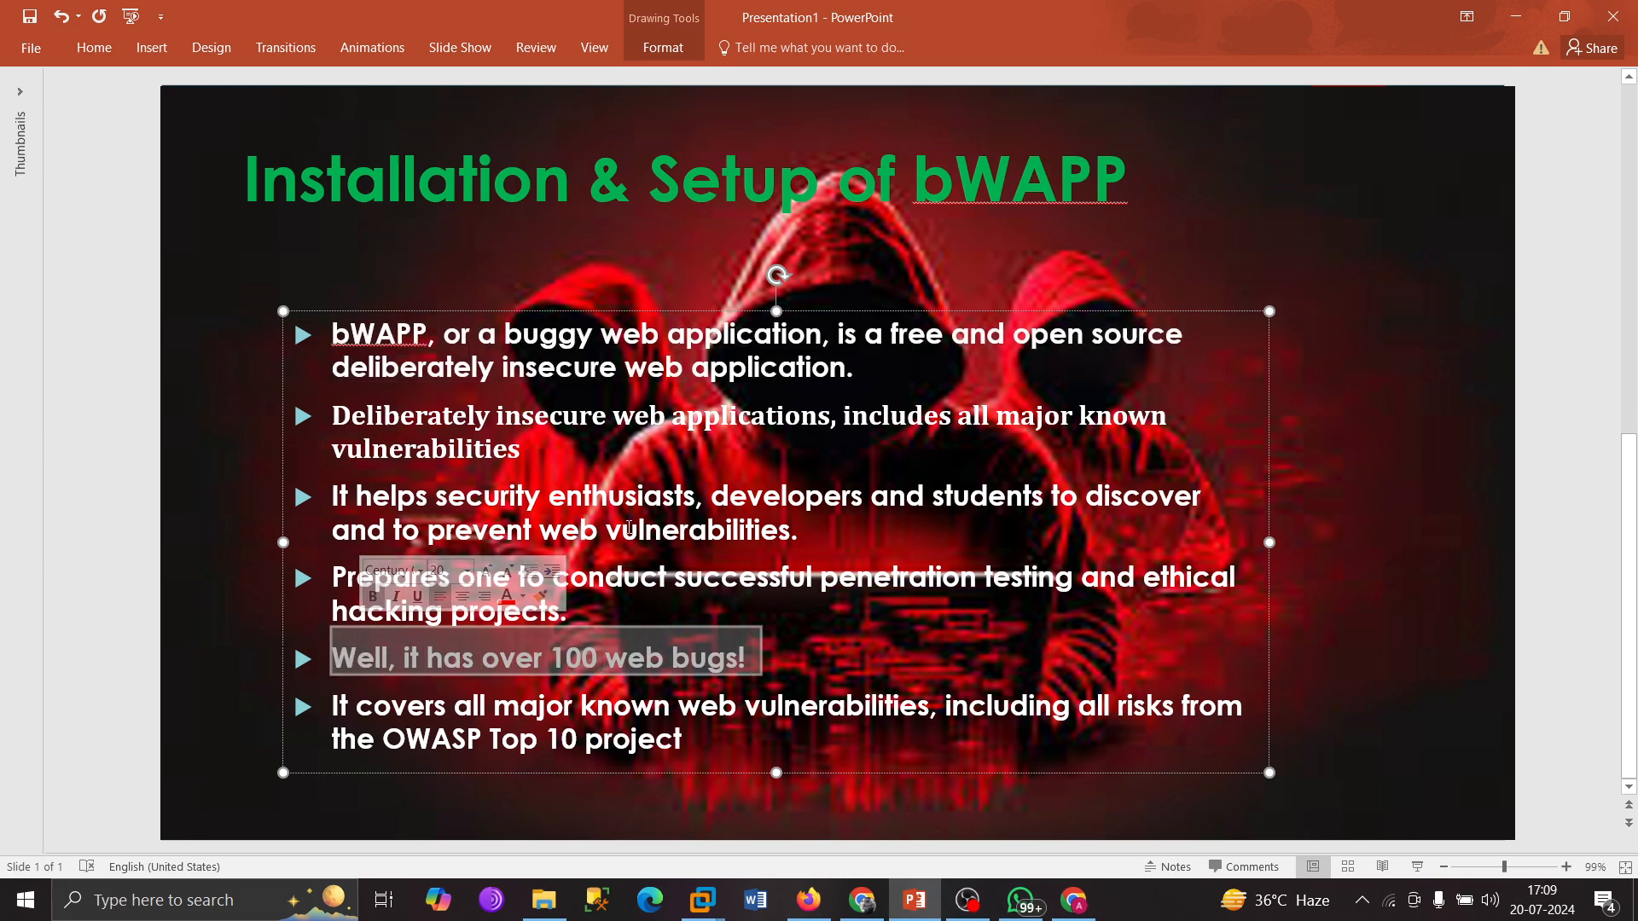
left_click(663, 498)
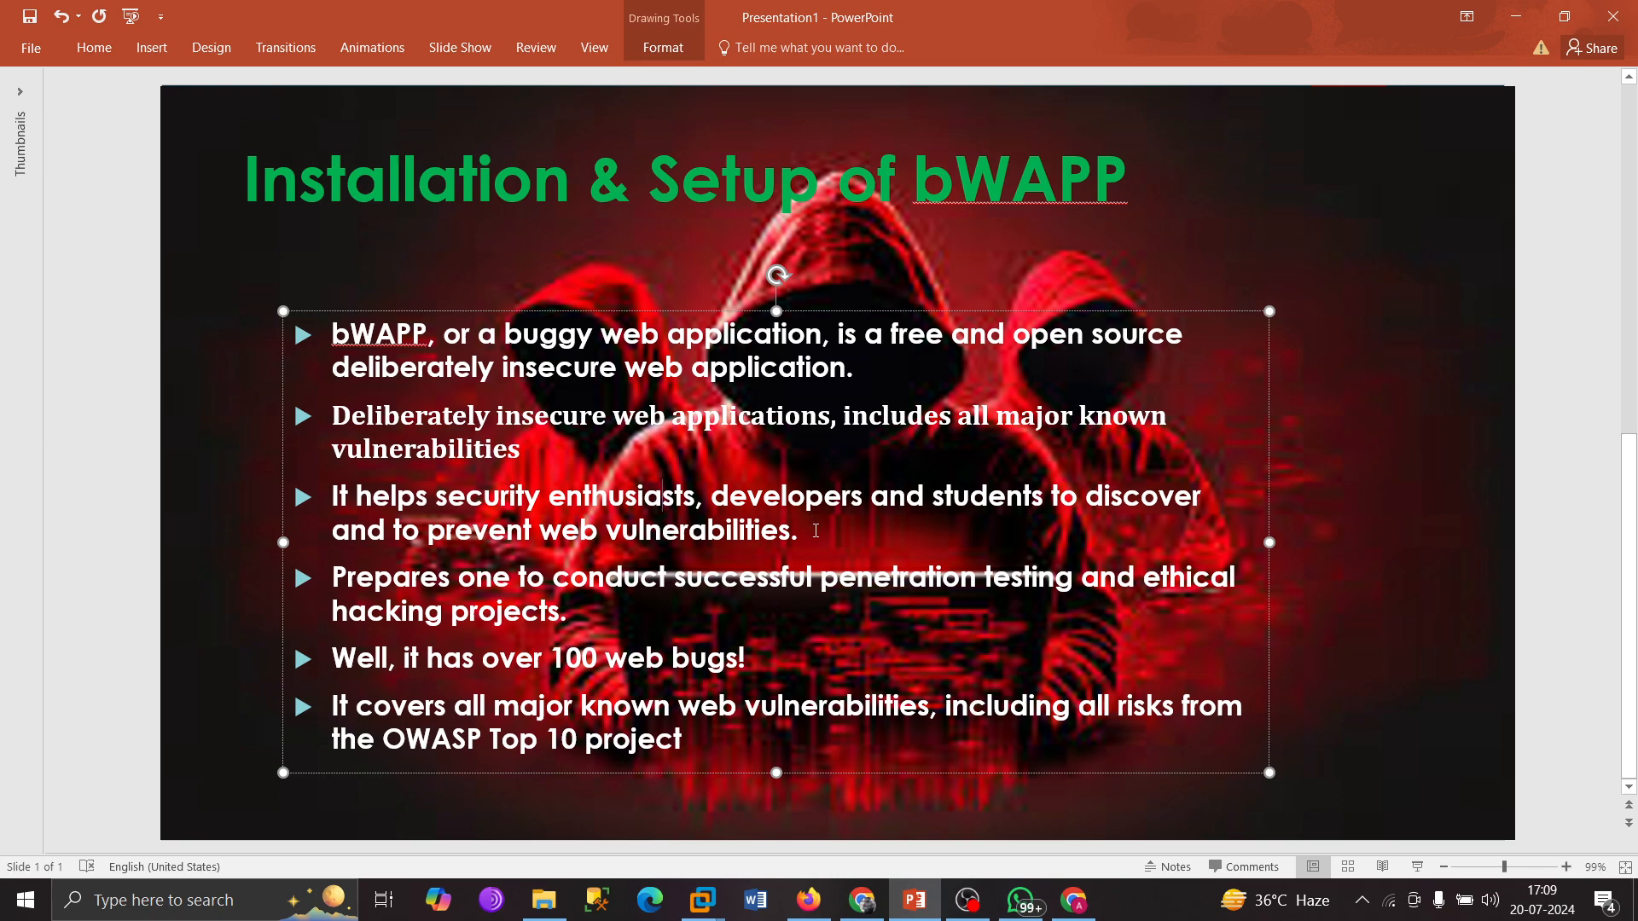
left_click_drag(806, 531, 603, 584)
left_click(819, 584)
left_click(1324, 464)
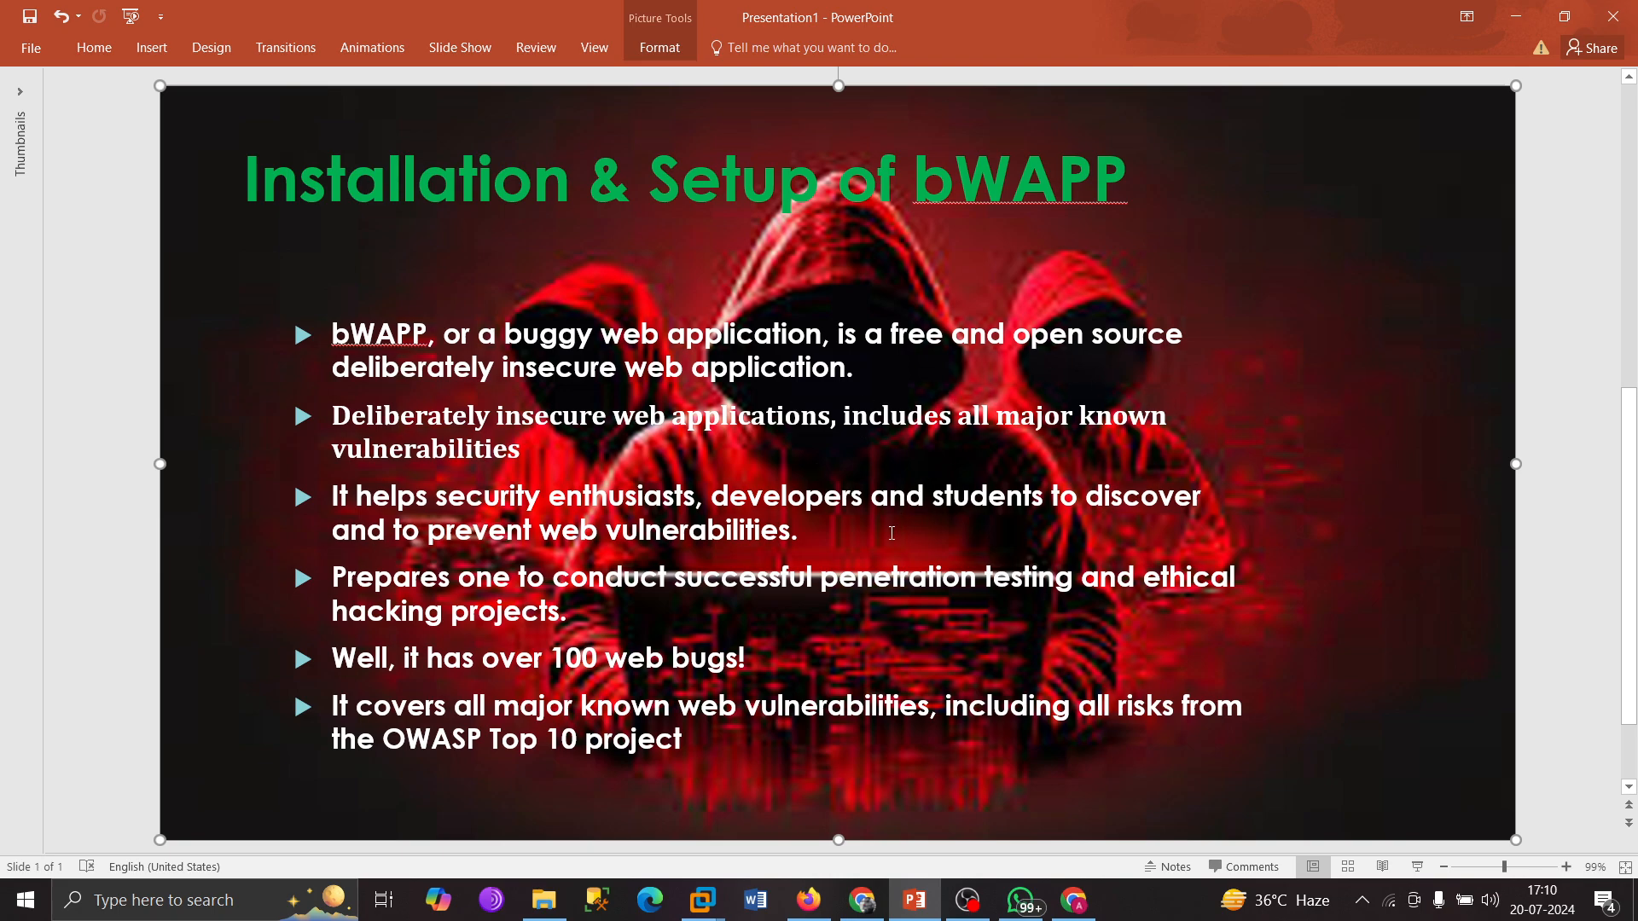
Search Google for 'bwapp' in a new Chrome tab.
left_click(862, 900)
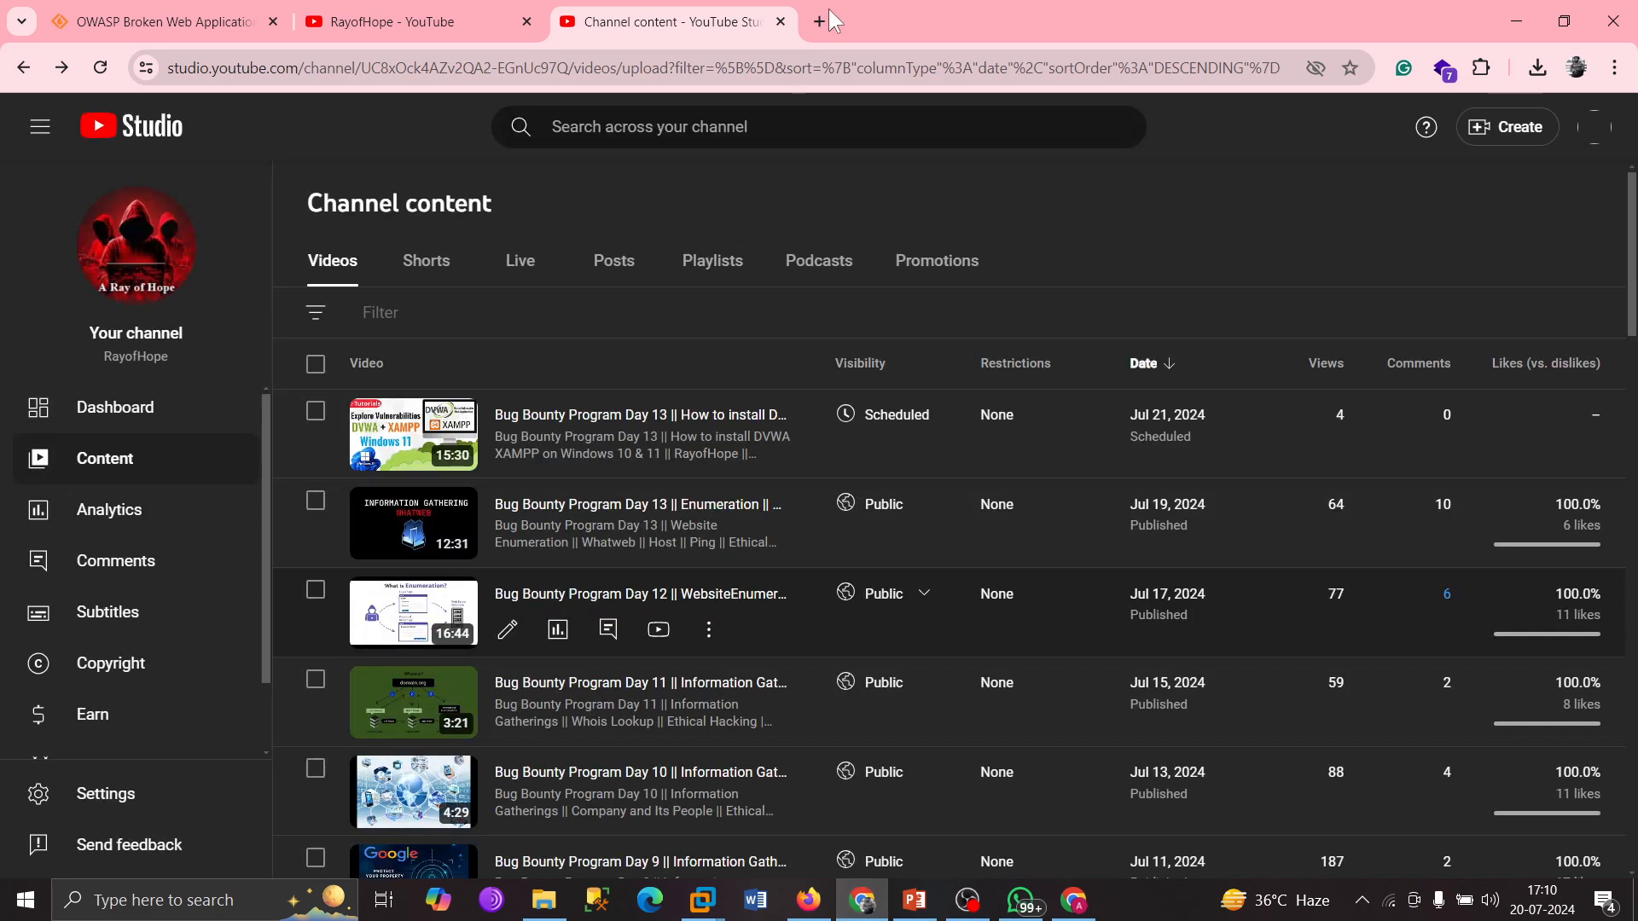
left_click(821, 21)
type("b")
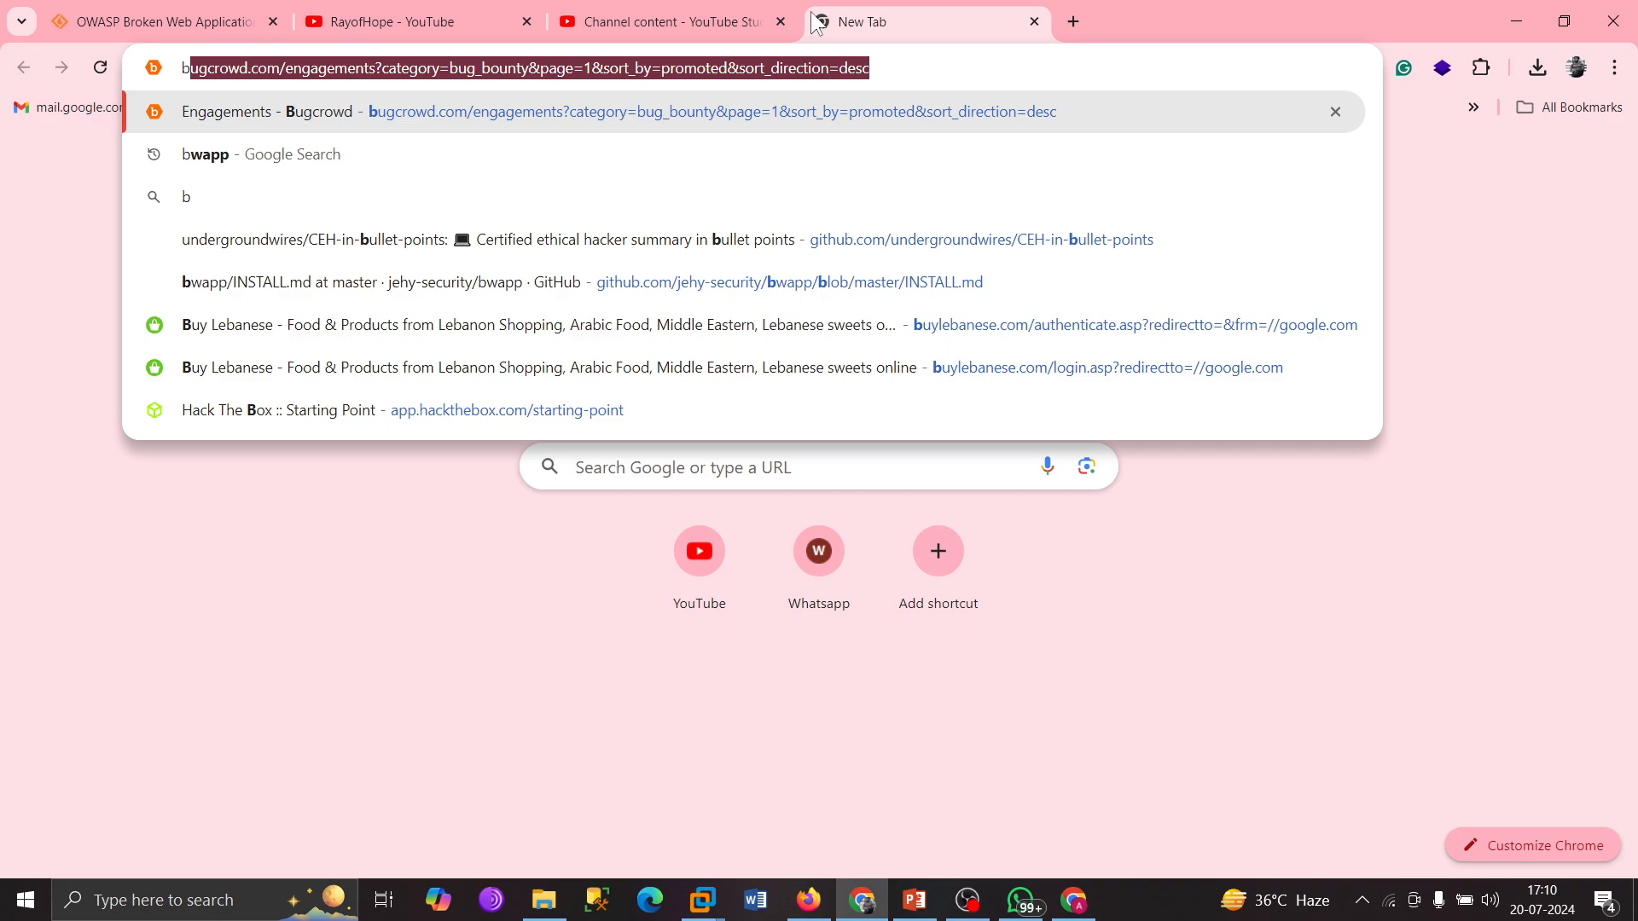
type("wapp")
key("Return")
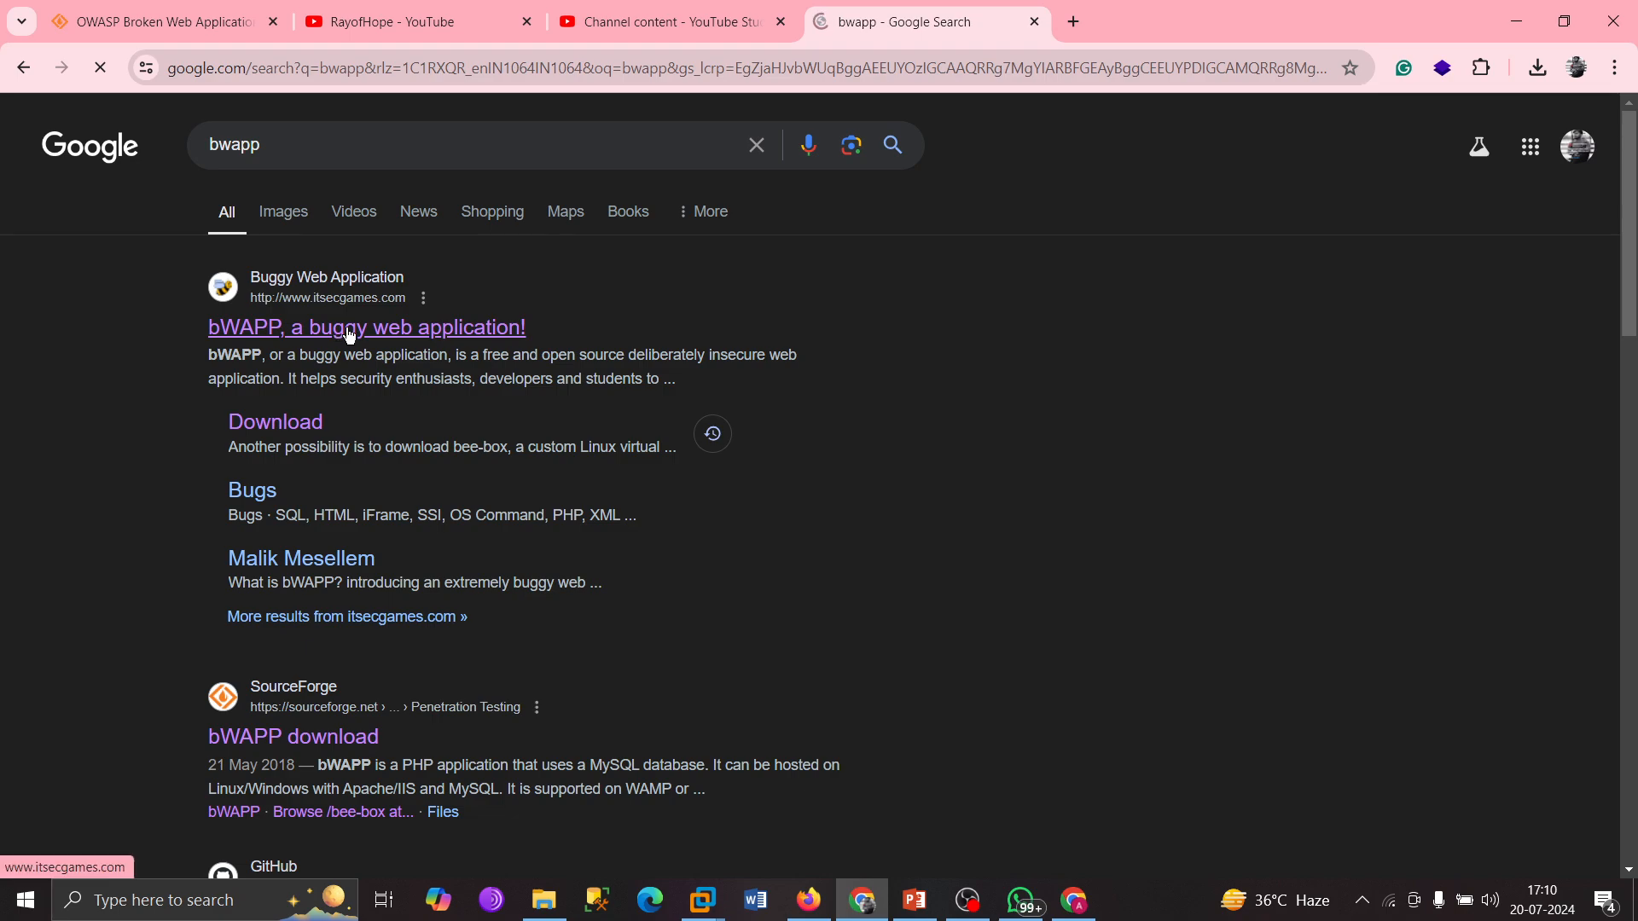
Go from the itsecgames.com bWAPP site's Download page to the SourceForge bWAPP files.
left_click(348, 334)
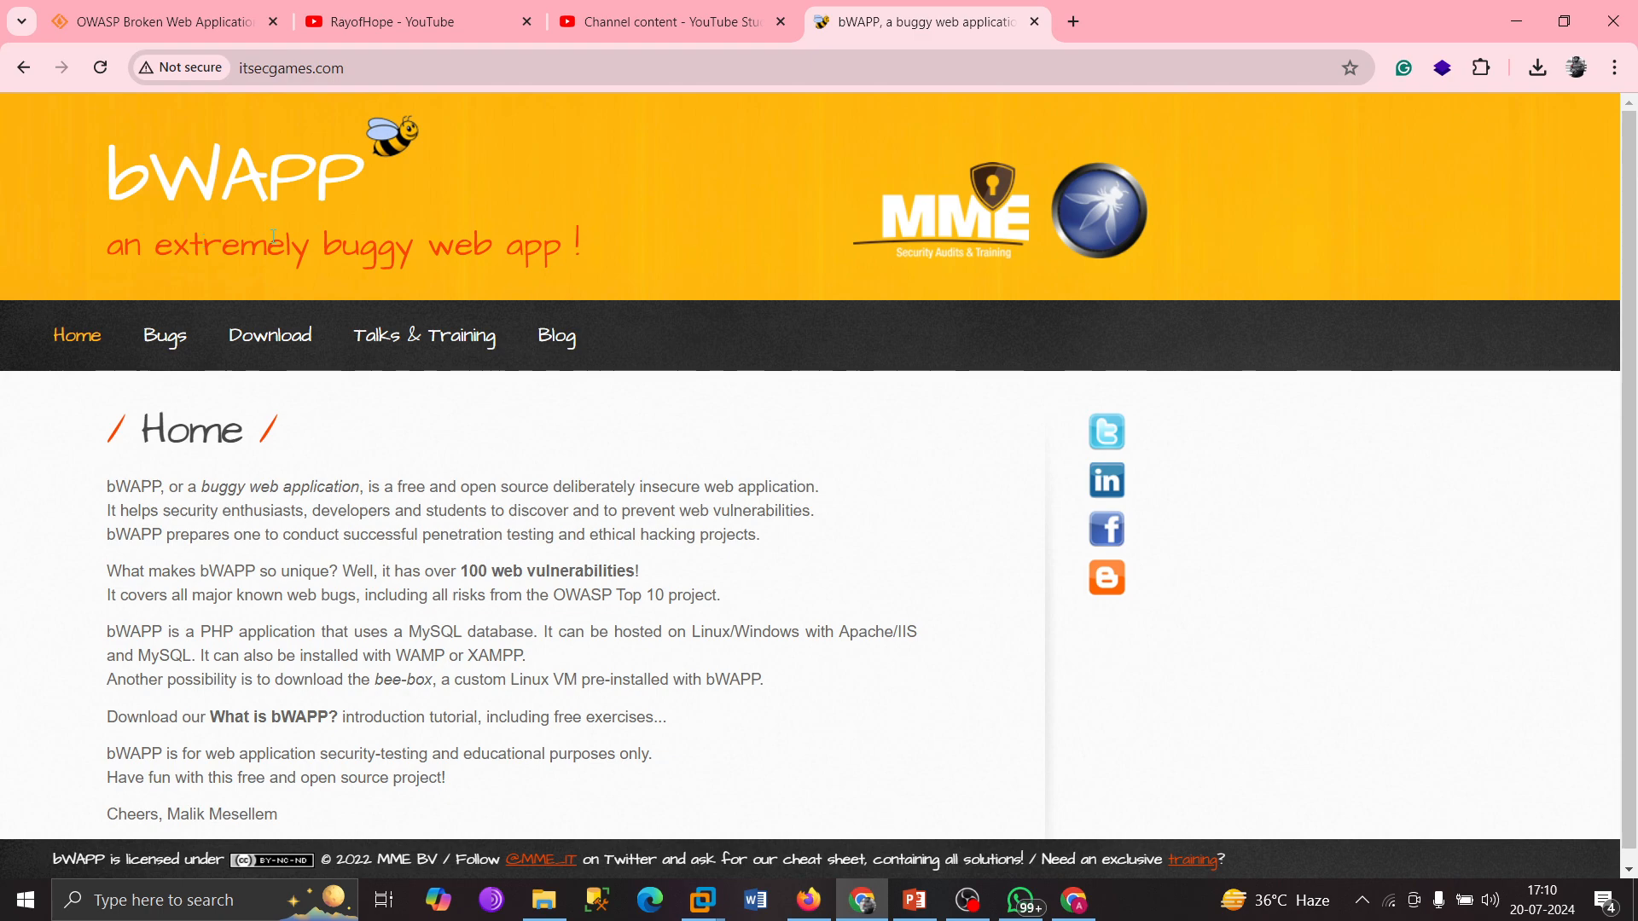
left_click_drag(118, 159, 313, 179)
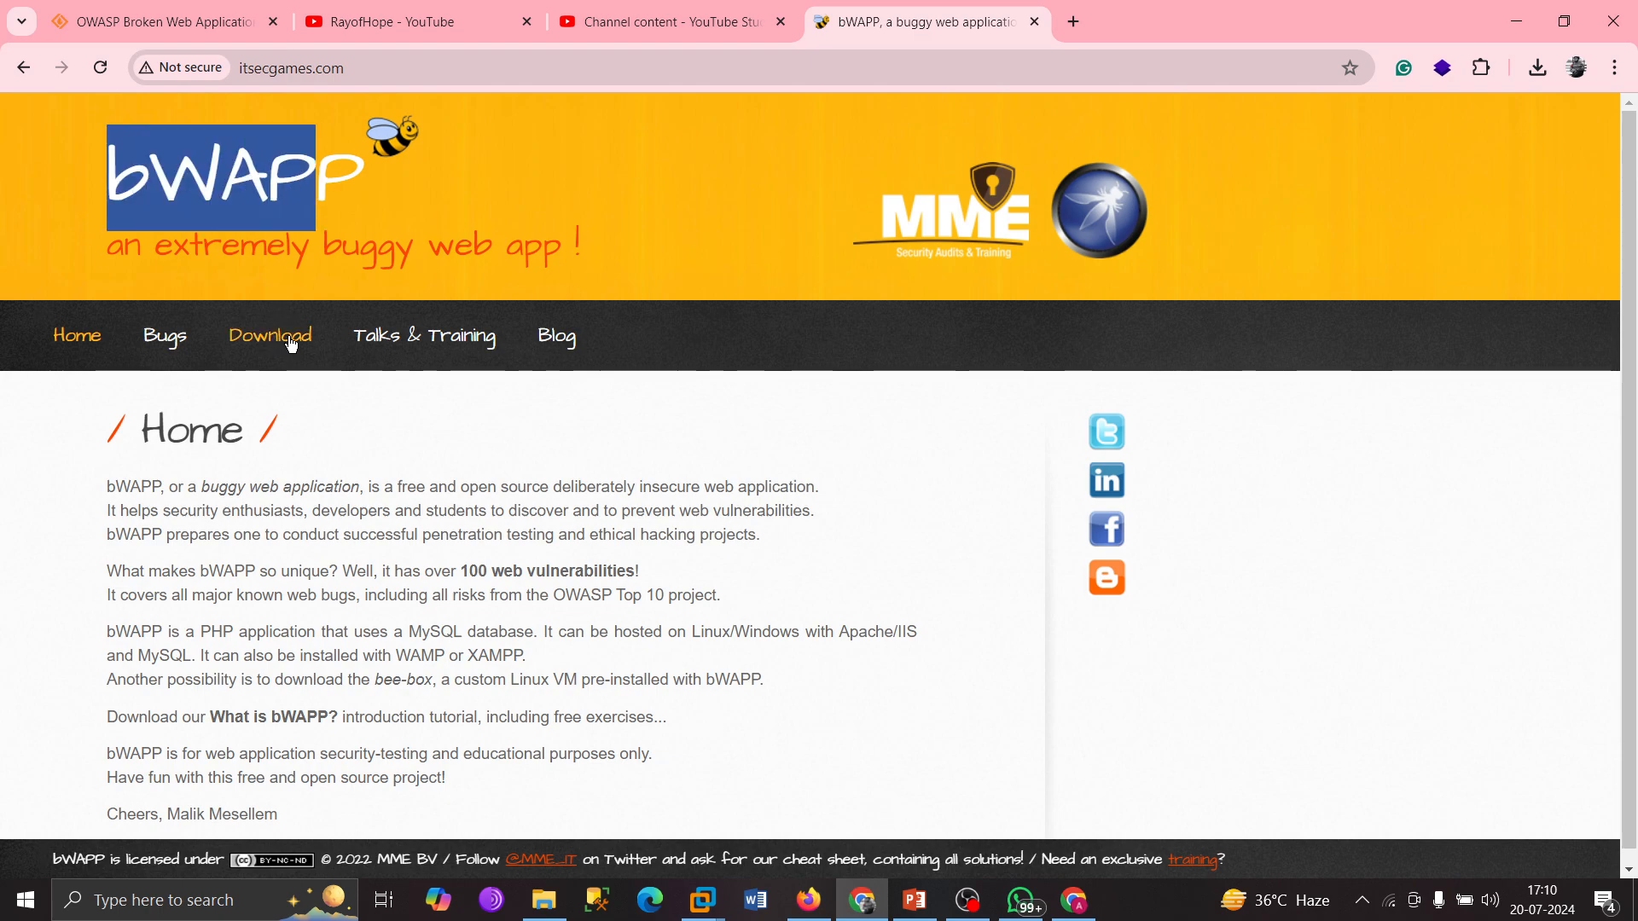
left_click(256, 342)
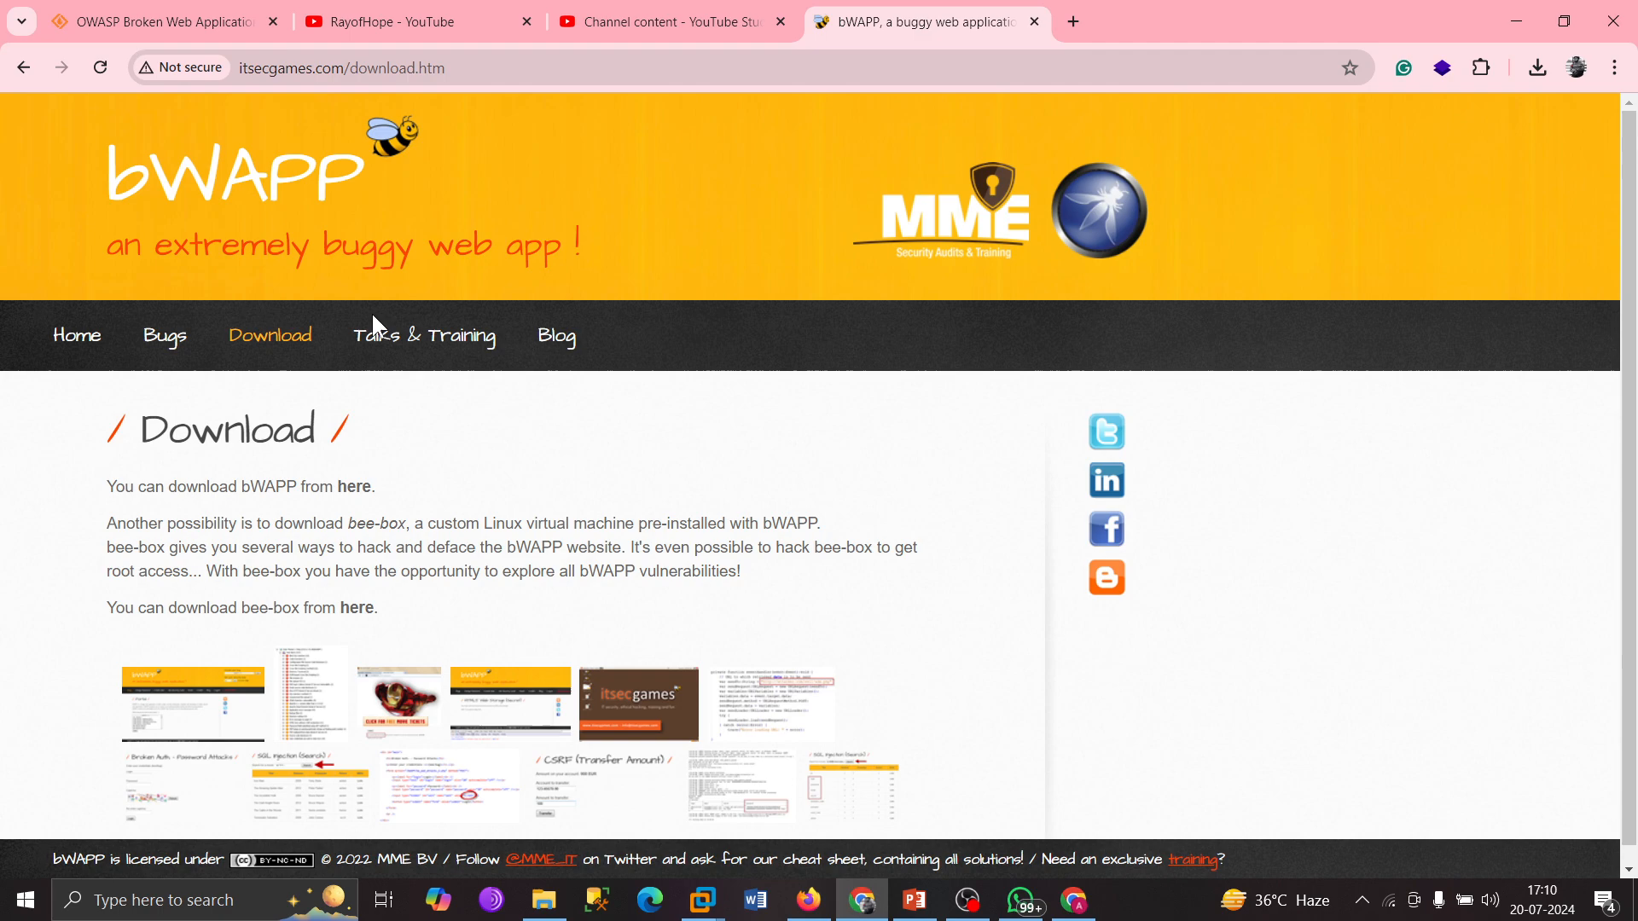
left_click(357, 488)
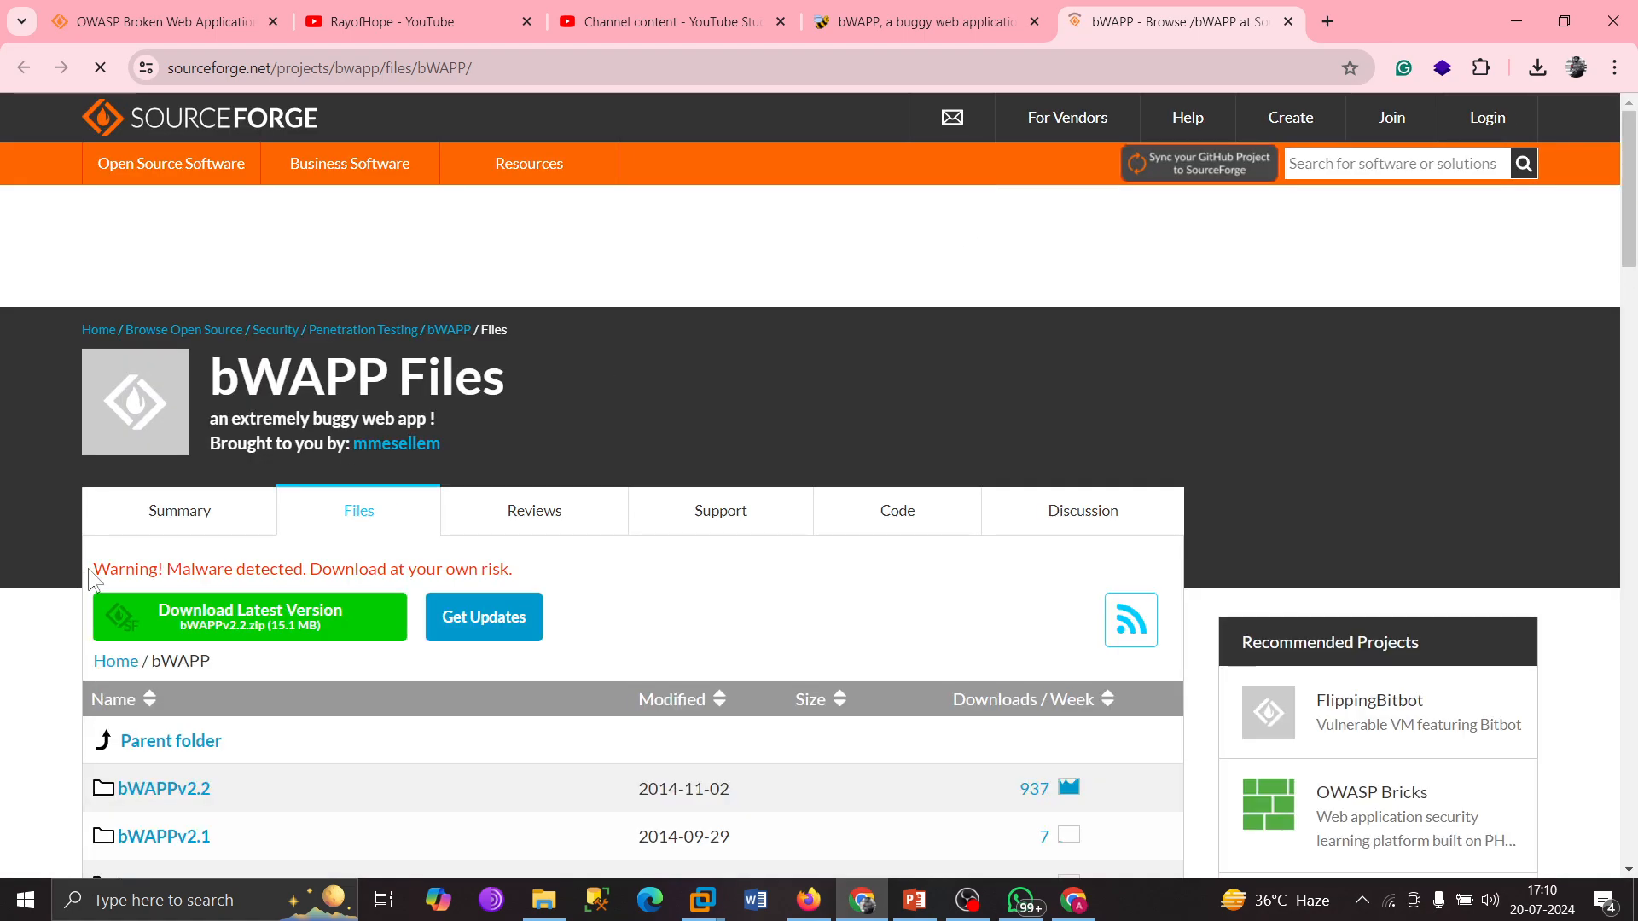
Highlight words in the malware warning, such as 'detected' and 'Malware'.
mouse_move(93, 569)
left_mouse_down()
mouse_move(549, 567)
mouse_move(85, 575)
left_mouse_up()
left_click(550, 566)
left_click(24, 619)
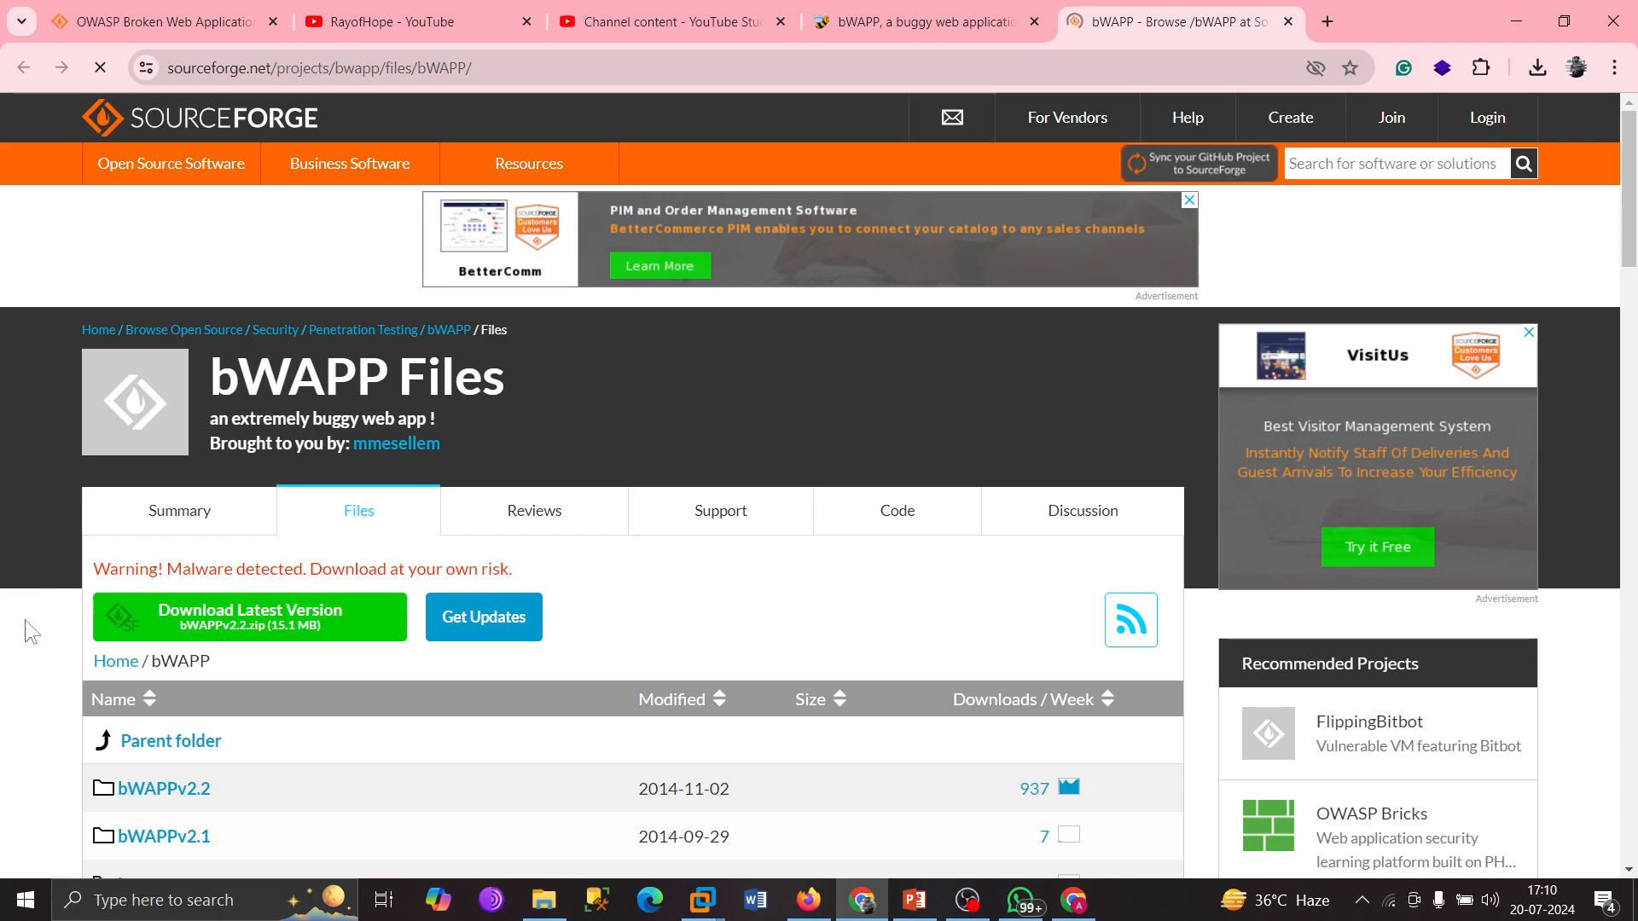
double_click(270, 569)
left_click(407, 569)
double_click(260, 571)
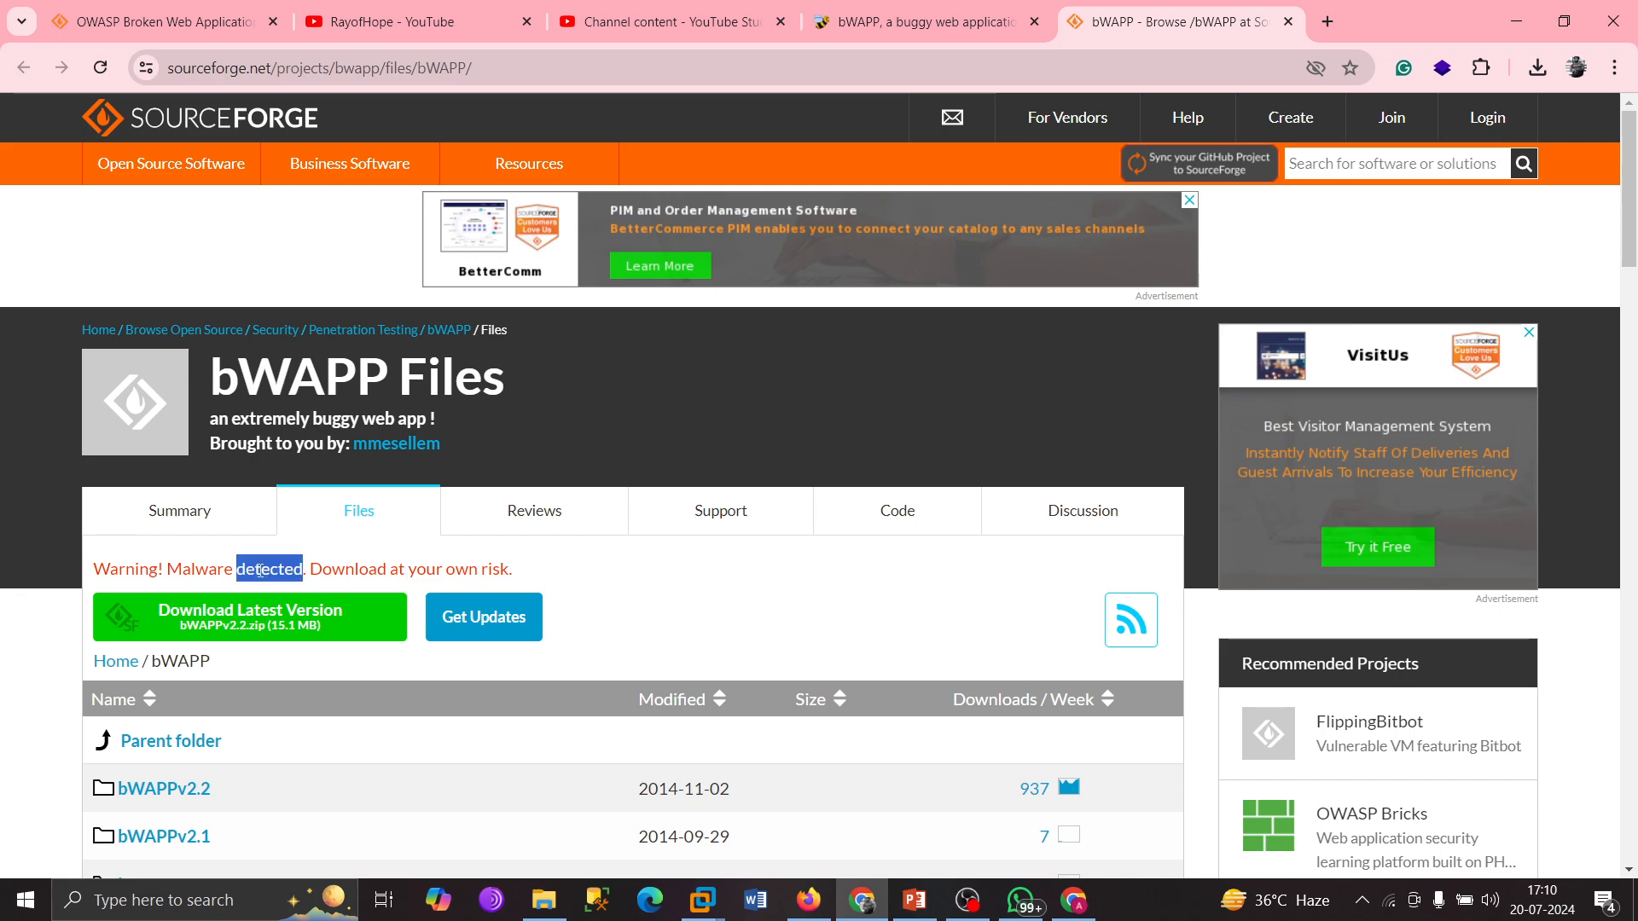
double_click(216, 570)
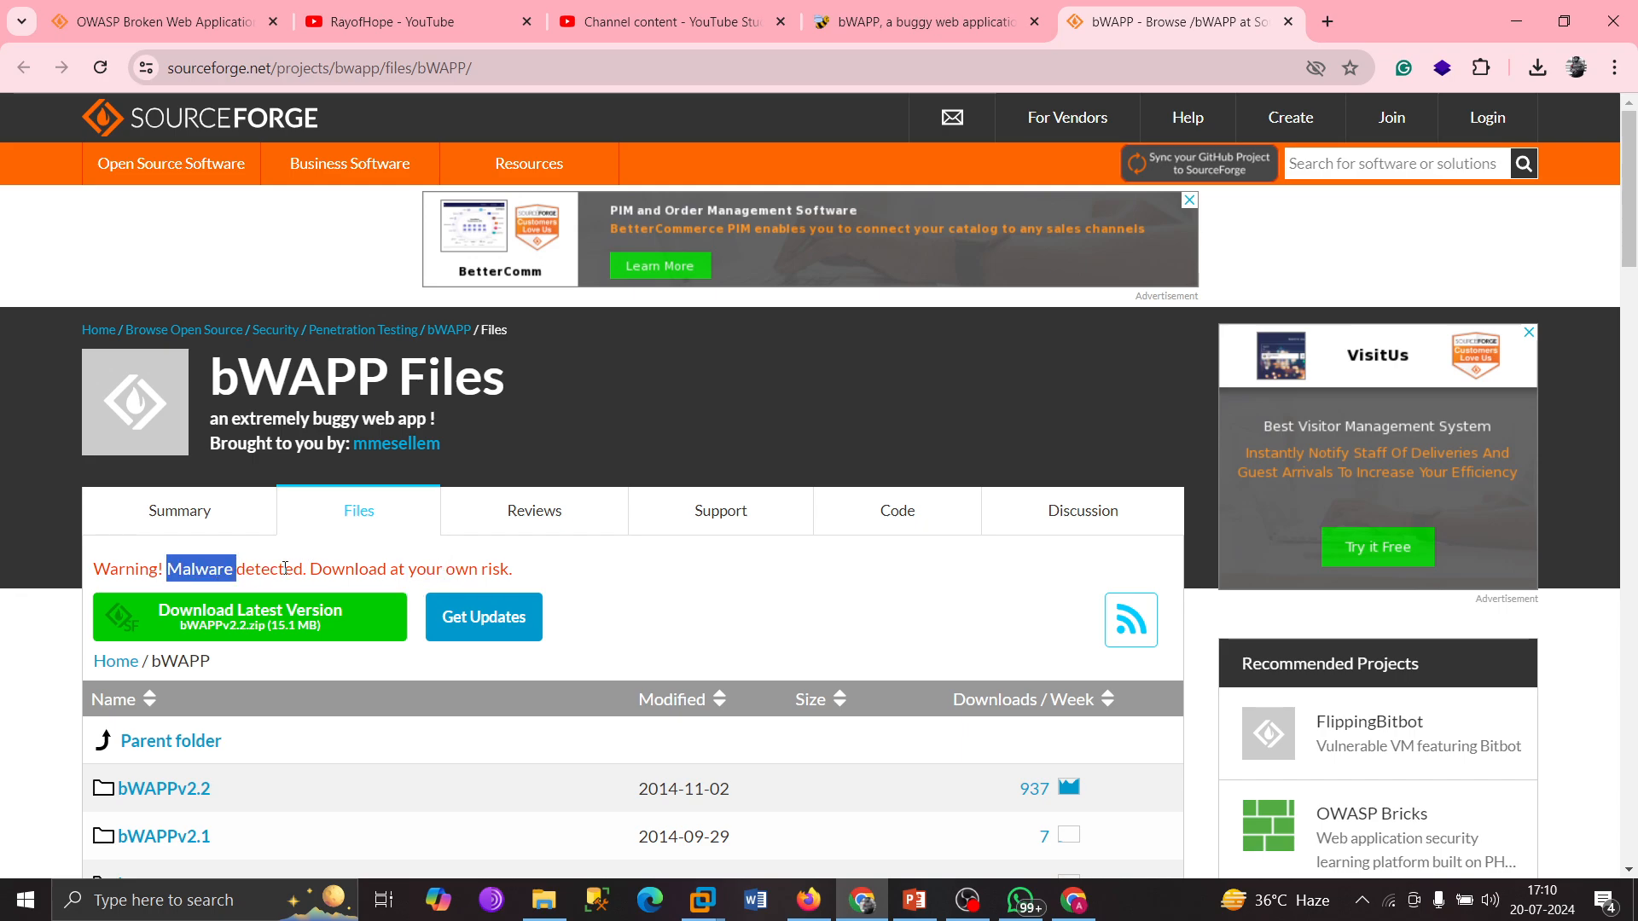
Highlight the full malware warning line, then use Download Latest Version for bWAPP.
left_click_drag(520, 563, 96, 572)
left_click(613, 579)
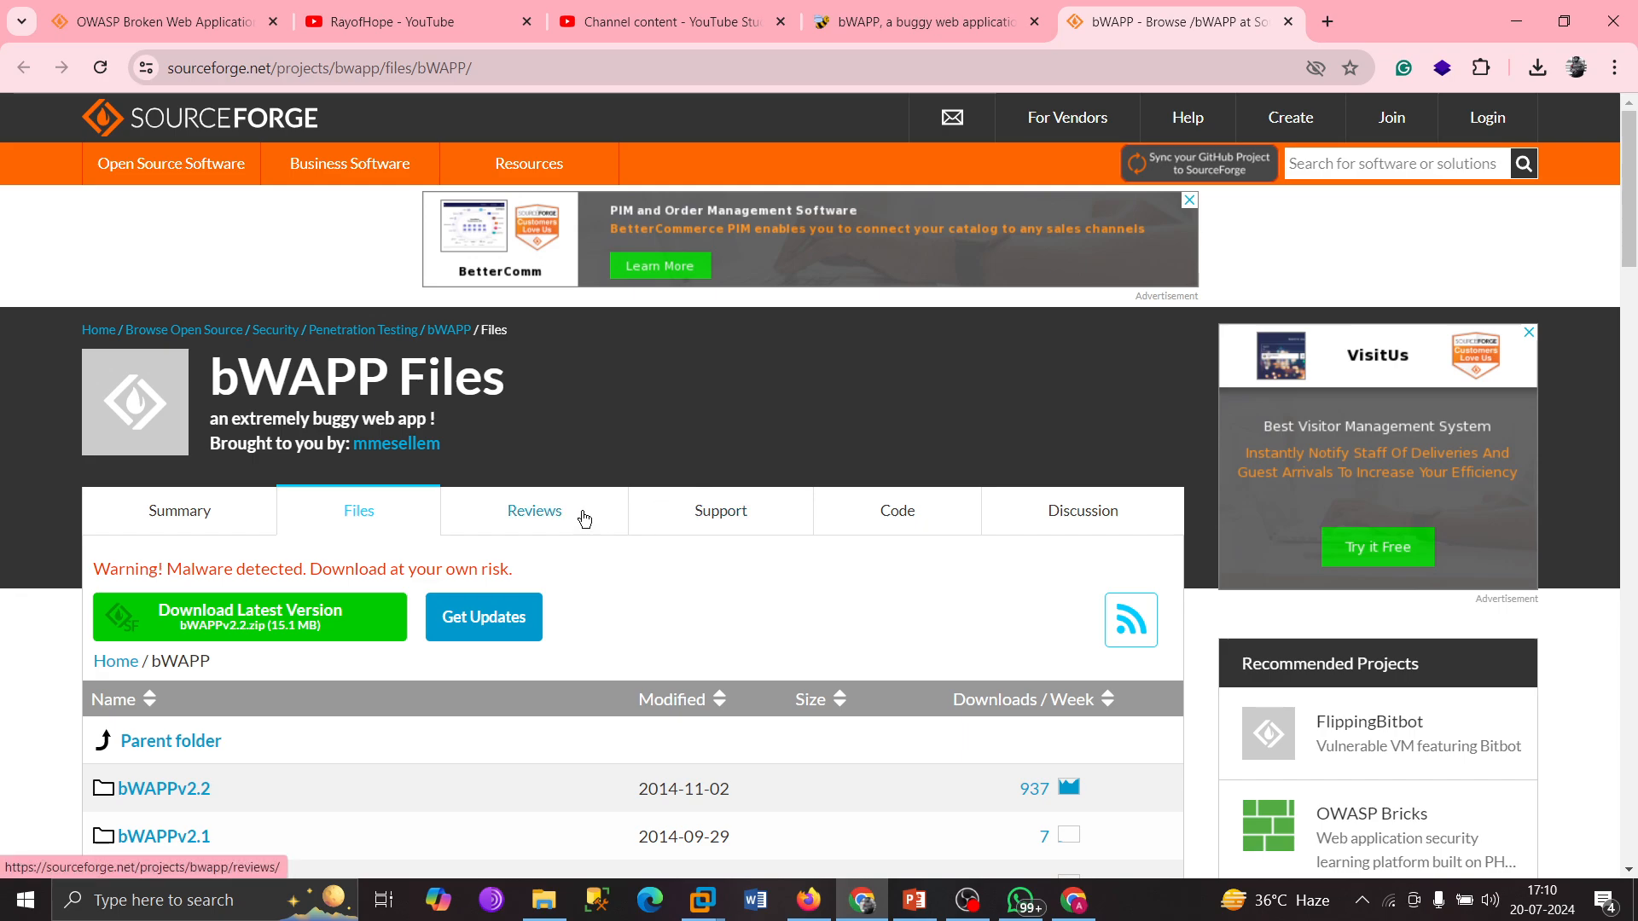
left_click_drag(516, 572, 567, 585)
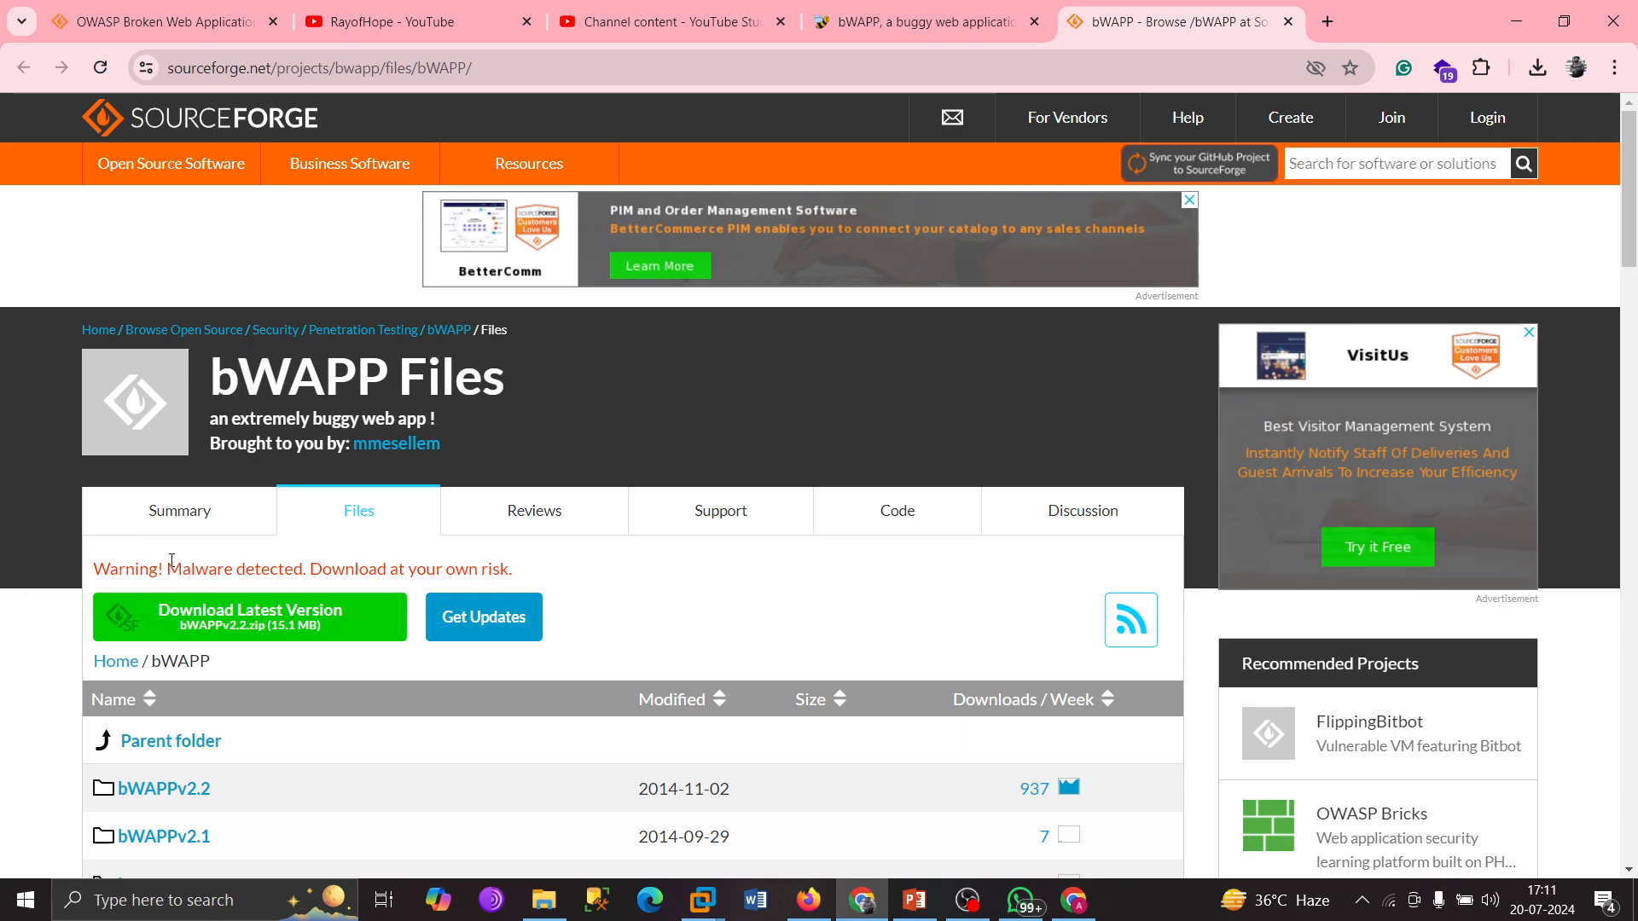
left_click_drag(167, 569, 546, 570)
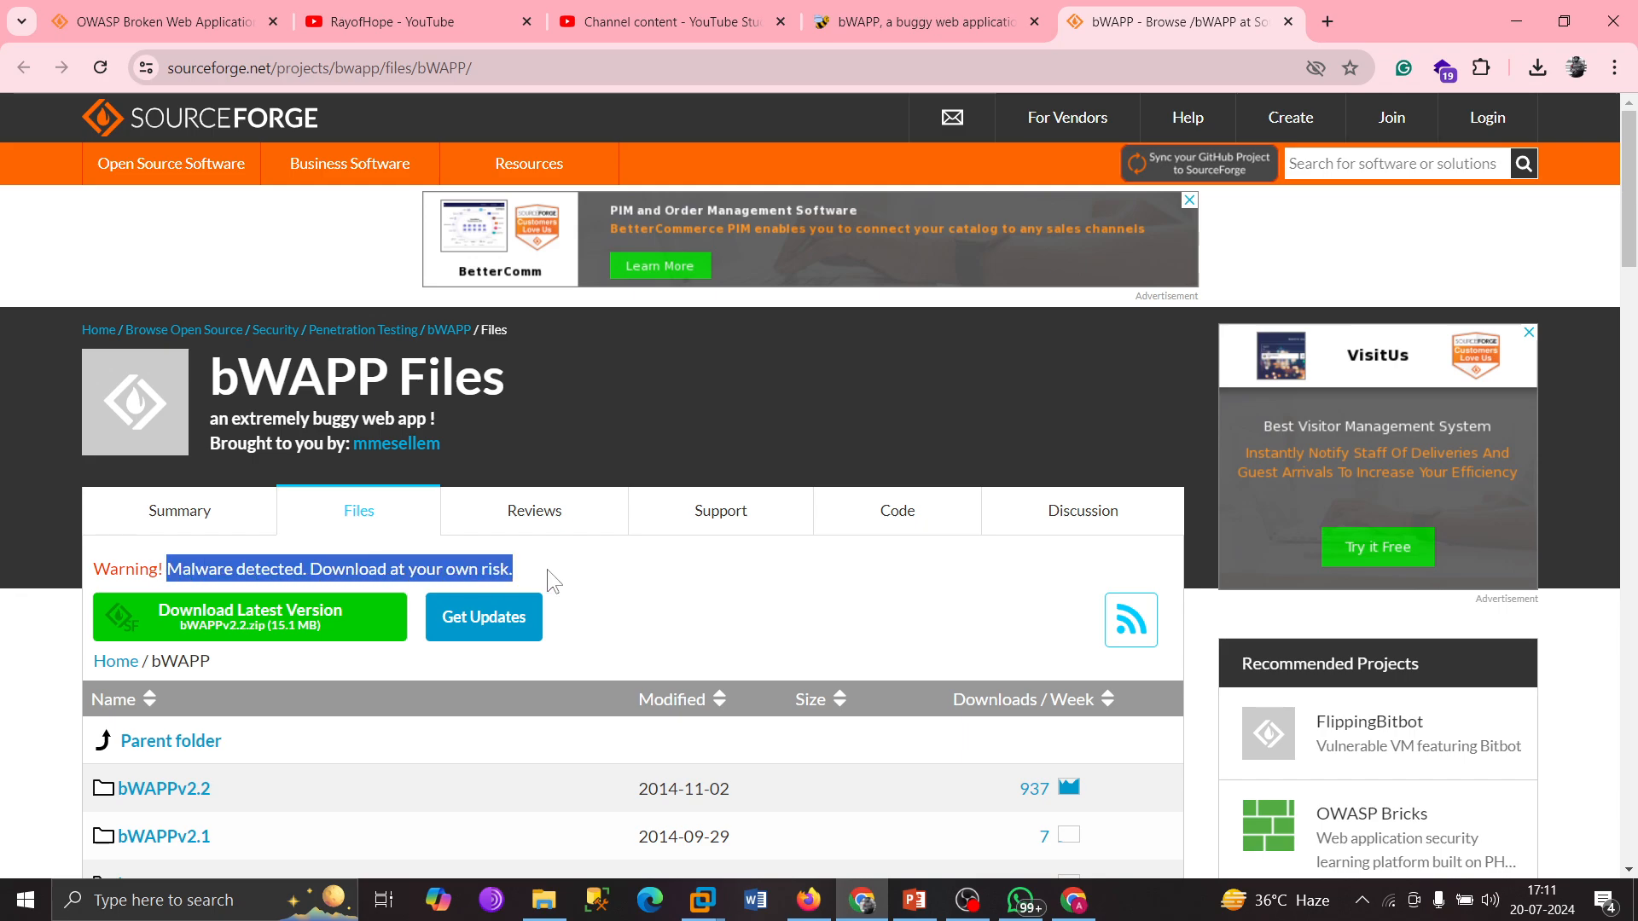
left_click(332, 609)
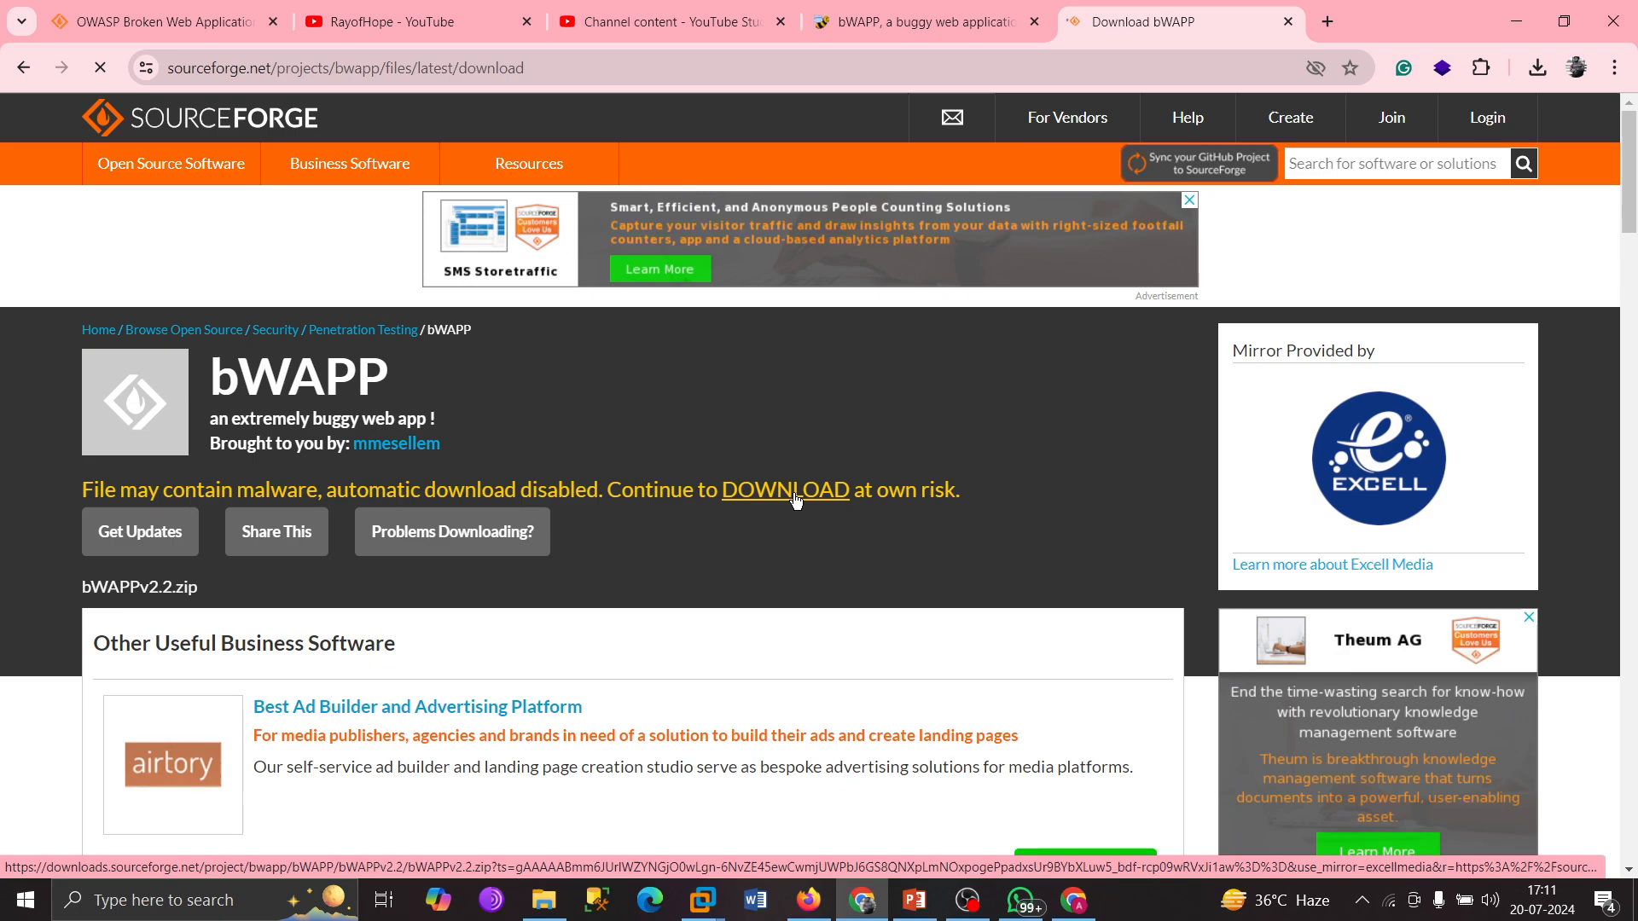
Download bWAPPv2.2.zip, confirm the 14.4 MB file in download history, and switch to File Explorer.
left_click(795, 500)
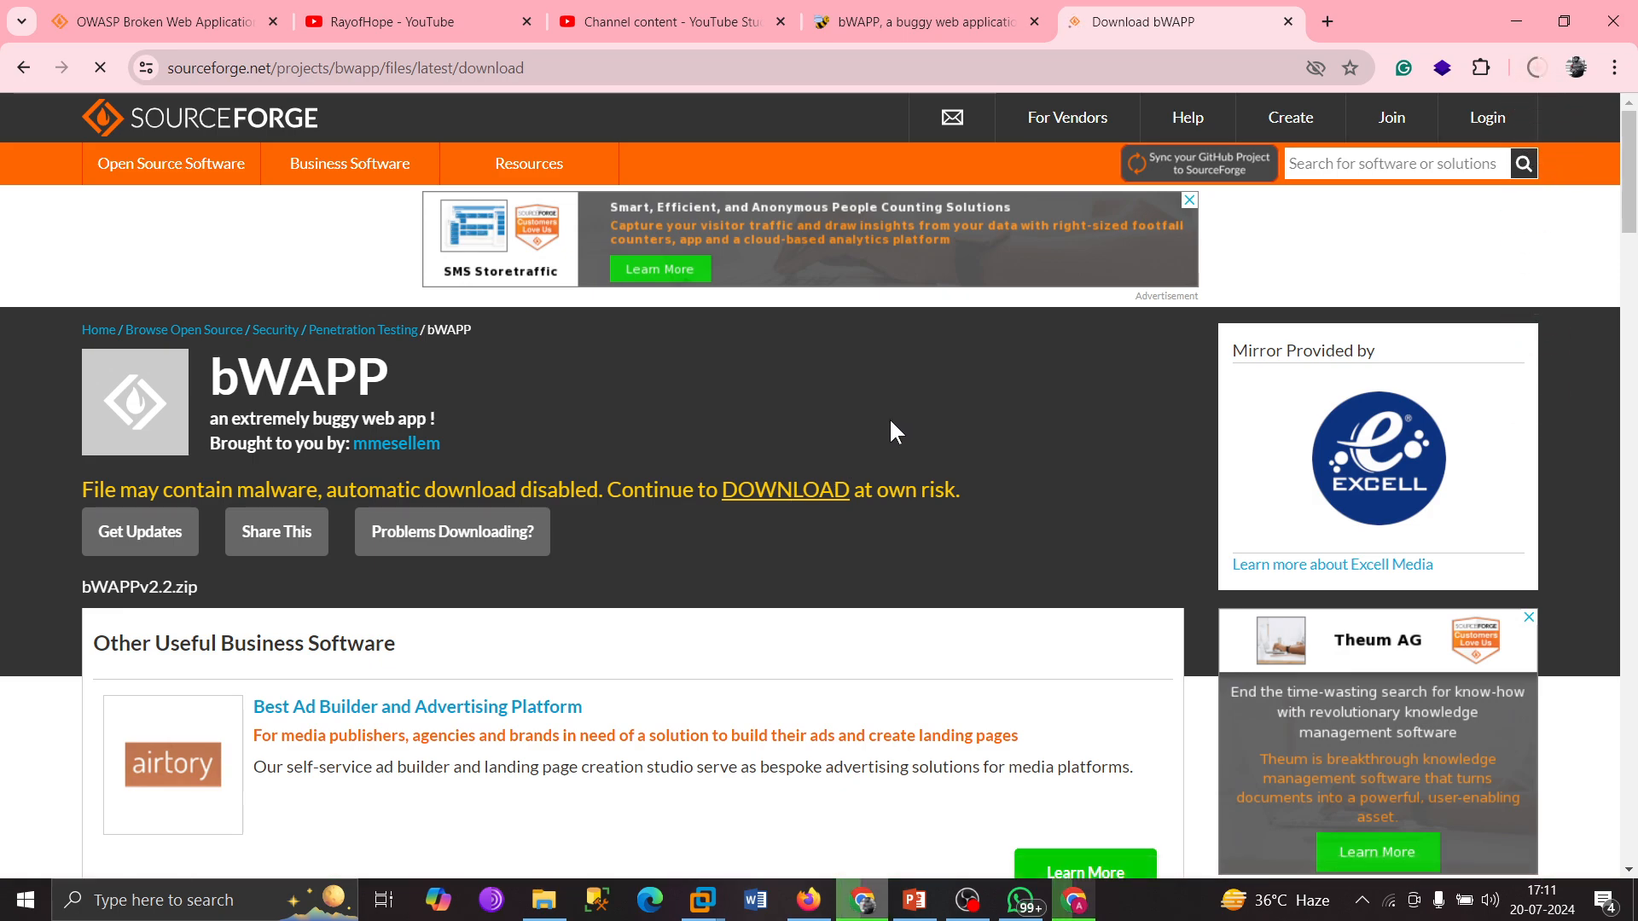
key("ctrl+j")
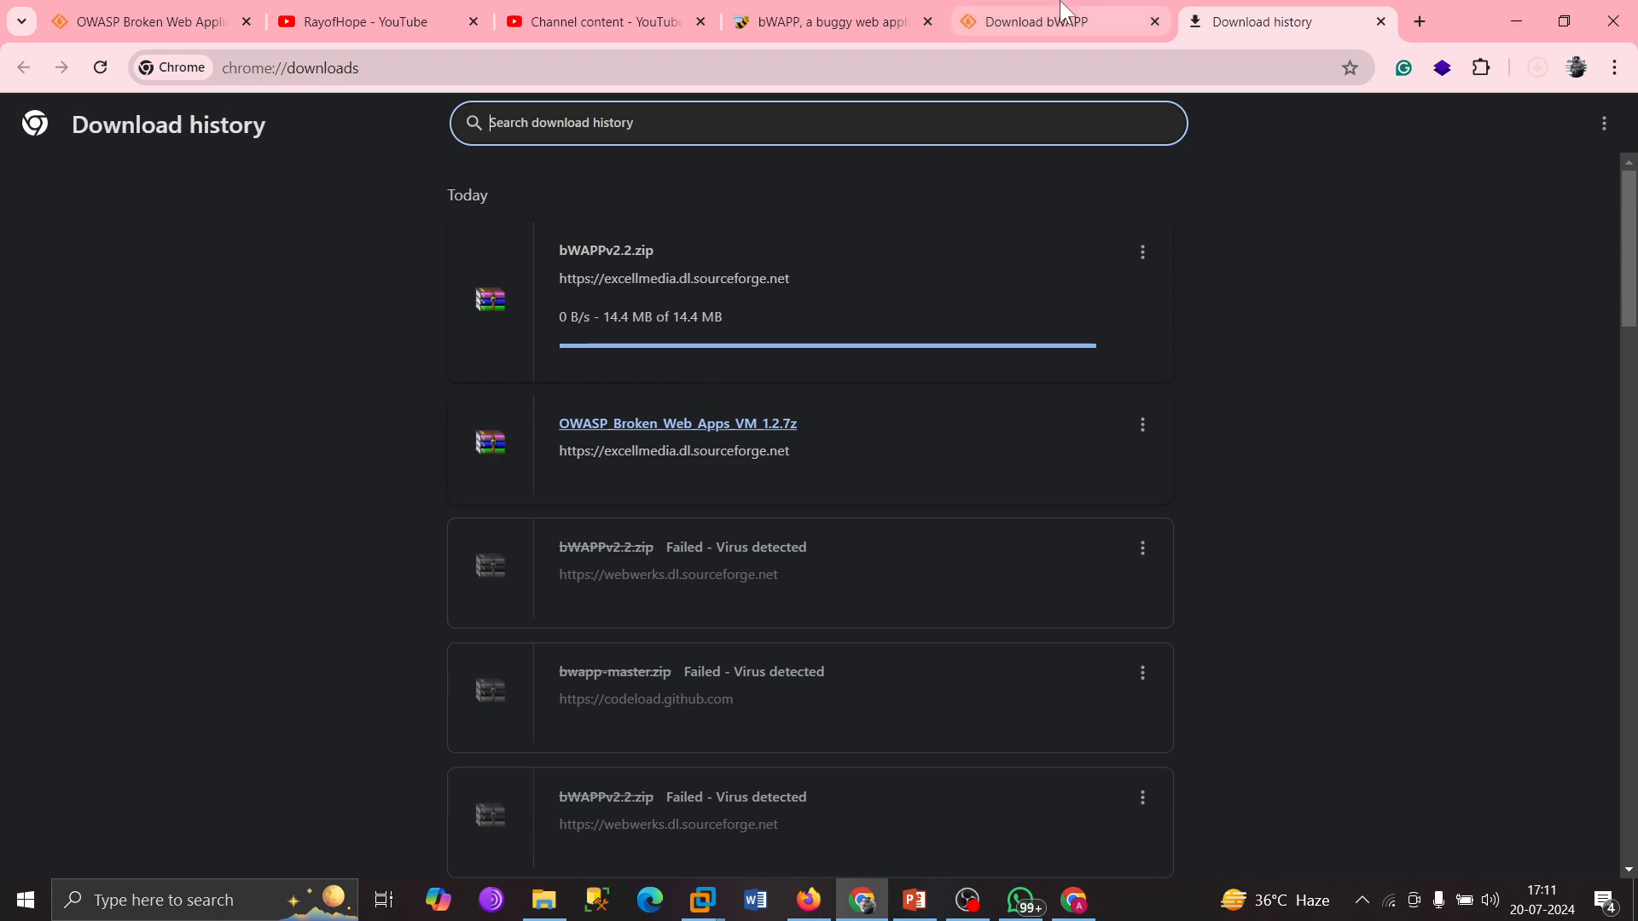
left_click(1037, 22)
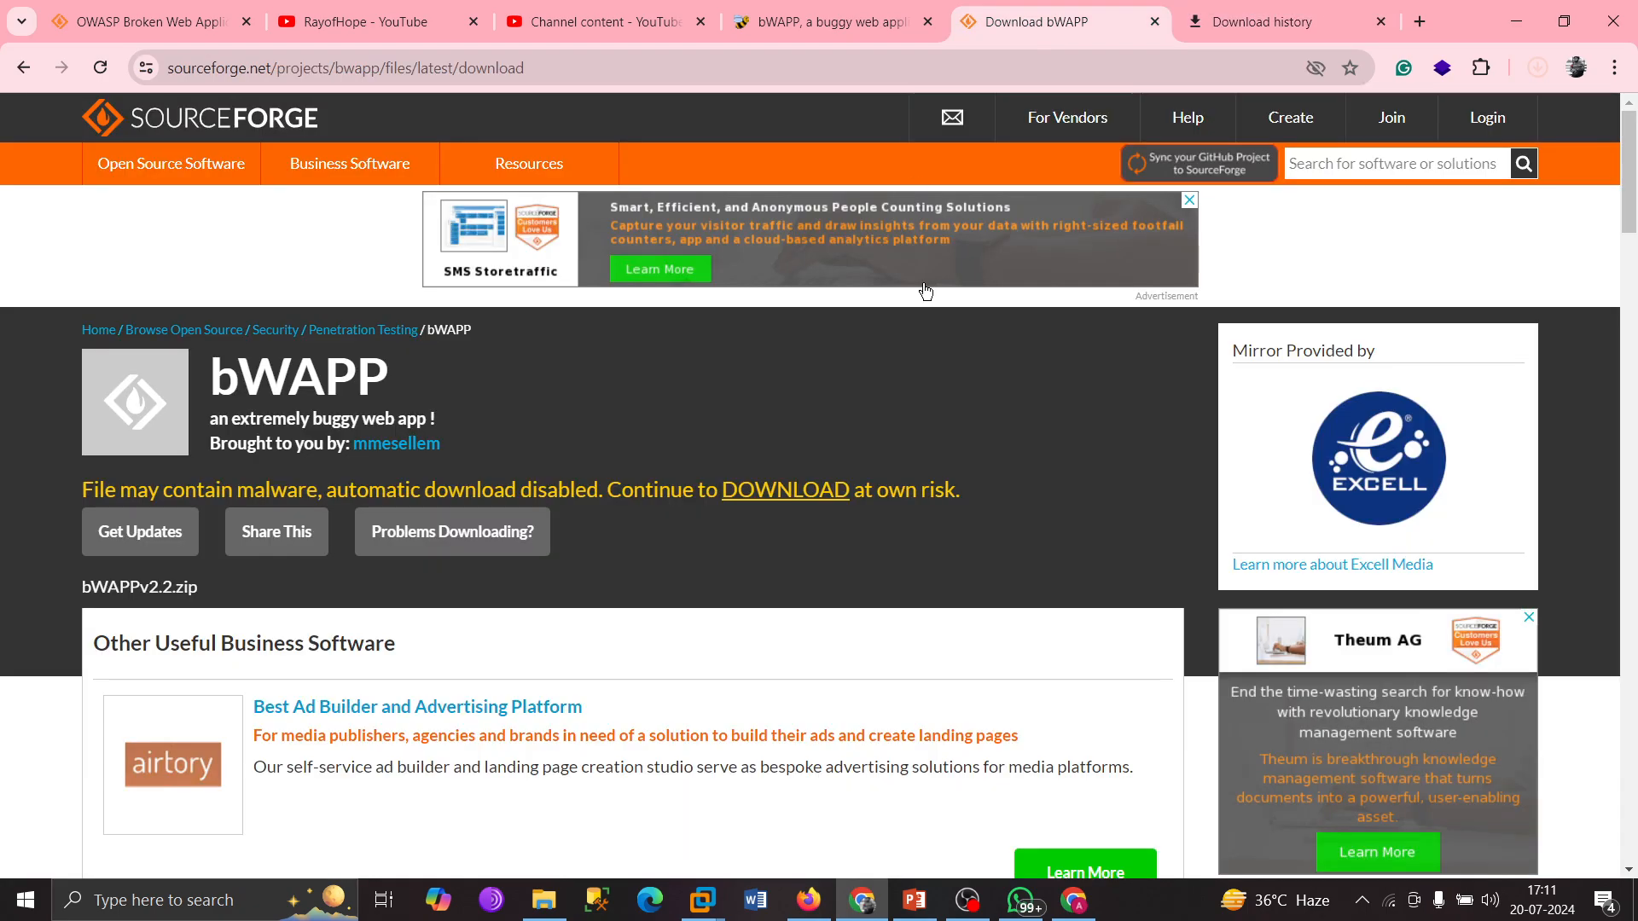
left_click(1231, 2)
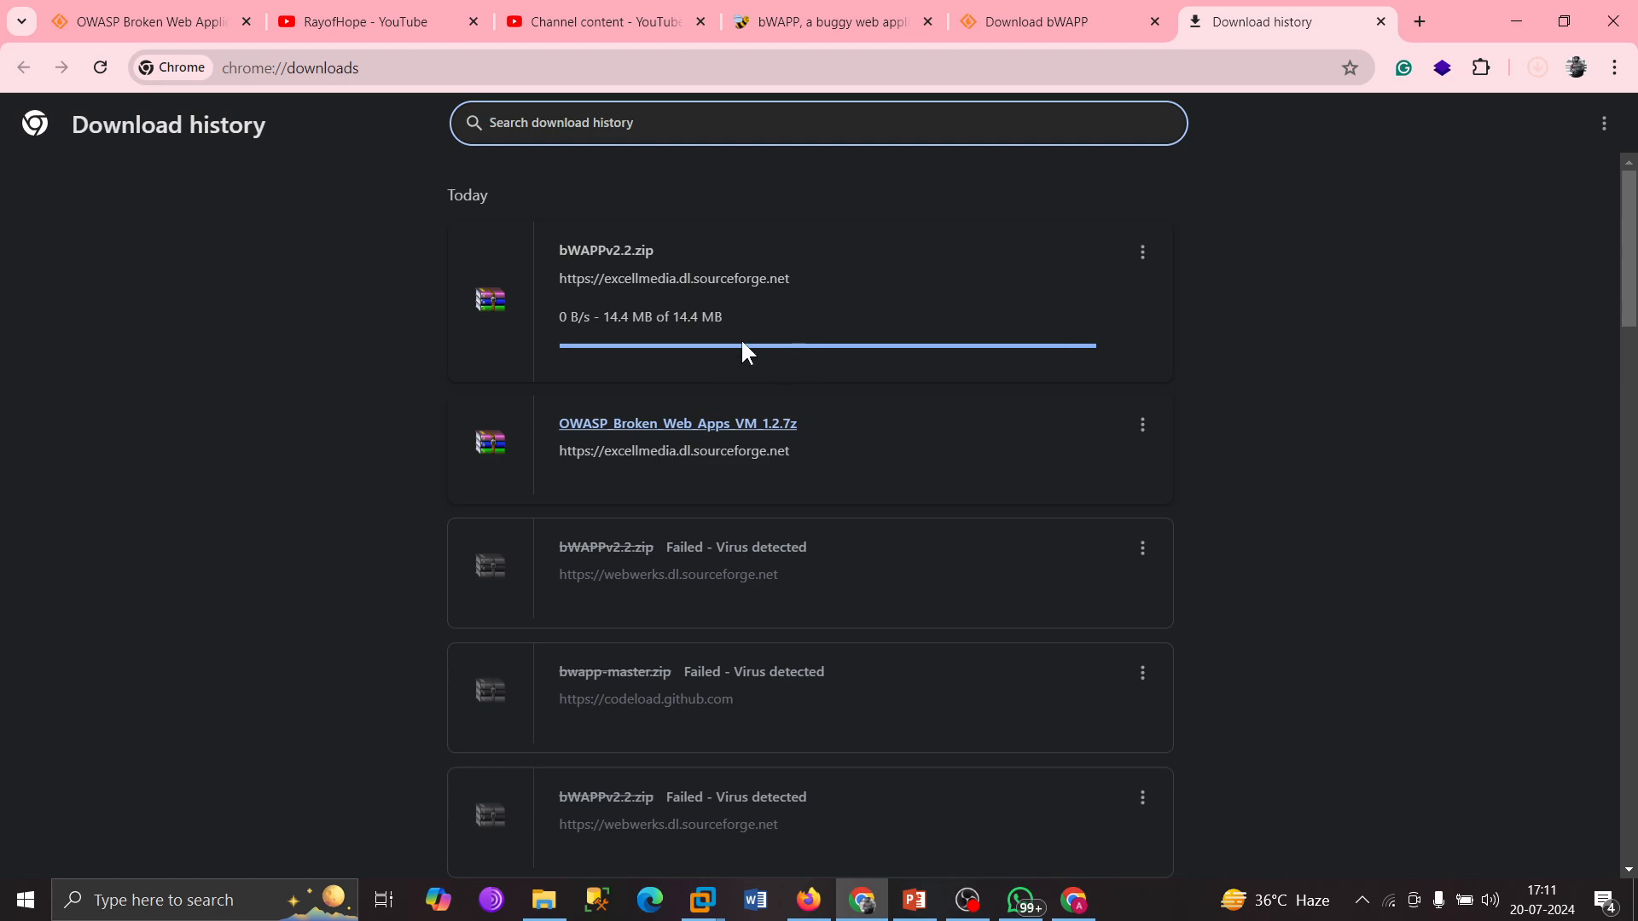
left_click(989, 5)
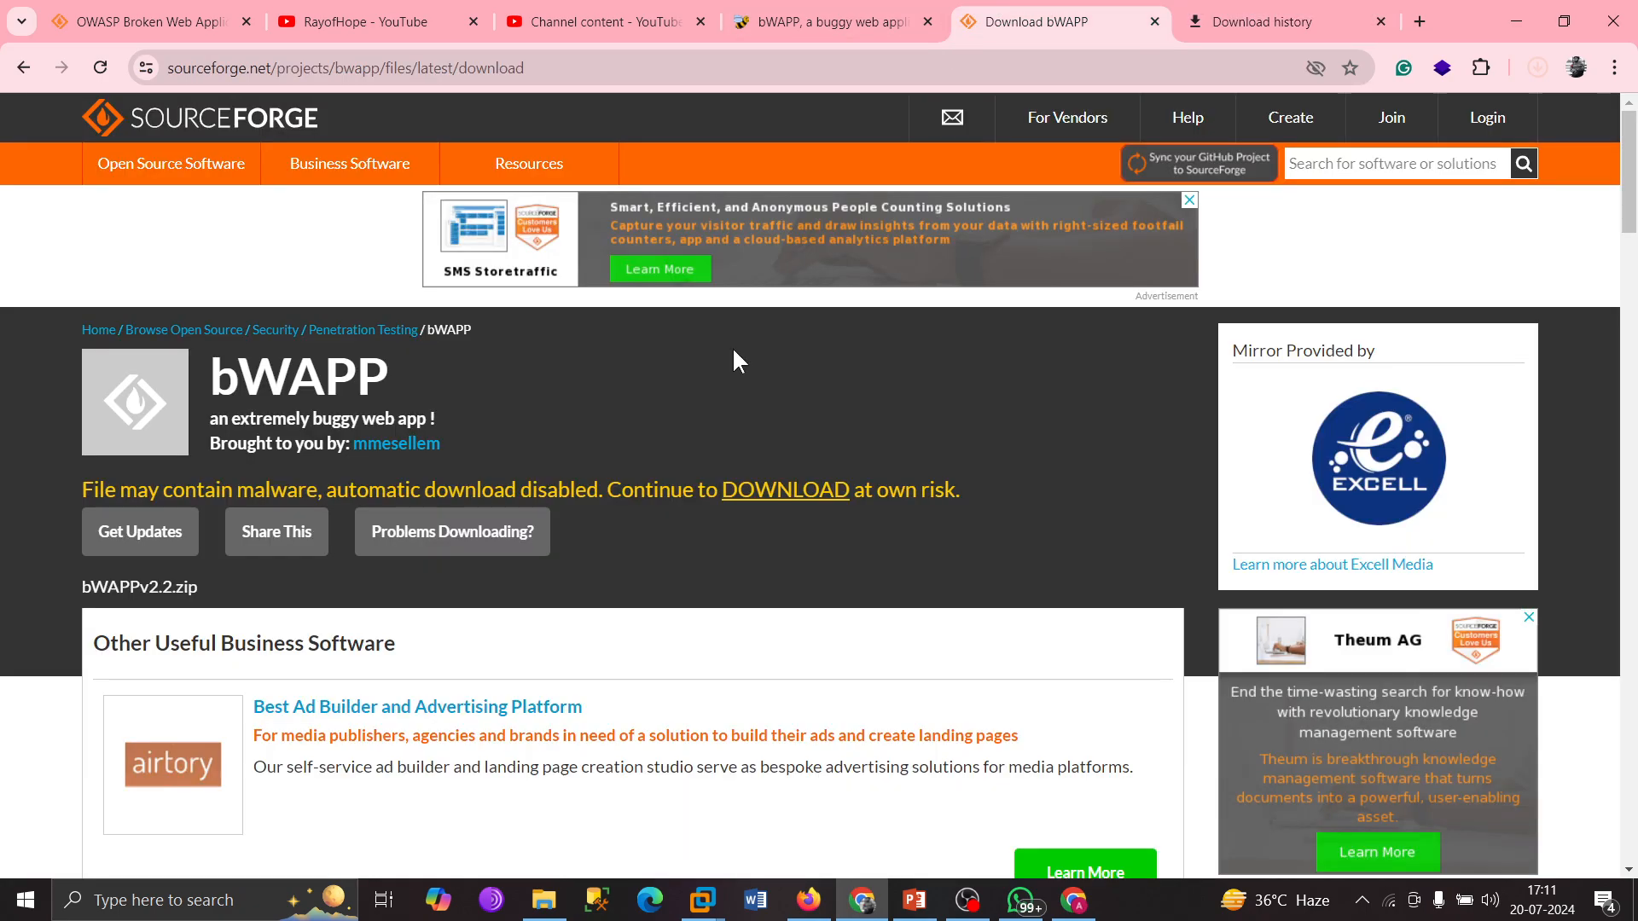
left_click(544, 900)
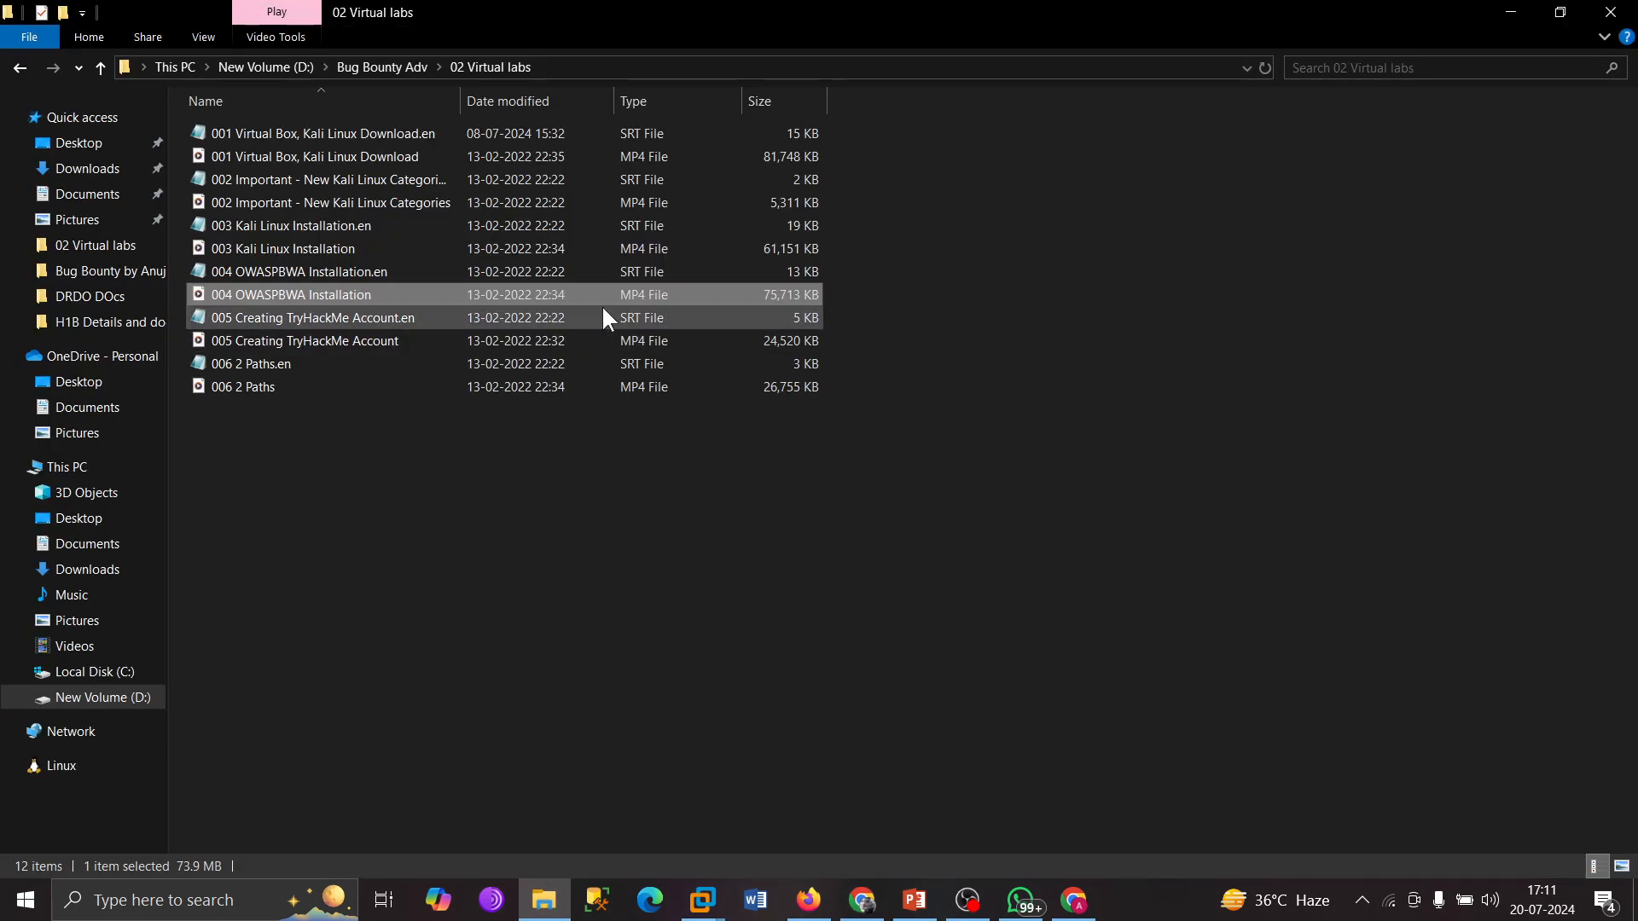
Delete bWAPPv2.2.zip from the Downloads folder and bring the Firefox DVWA Command Injection window forward.
left_click(86, 170)
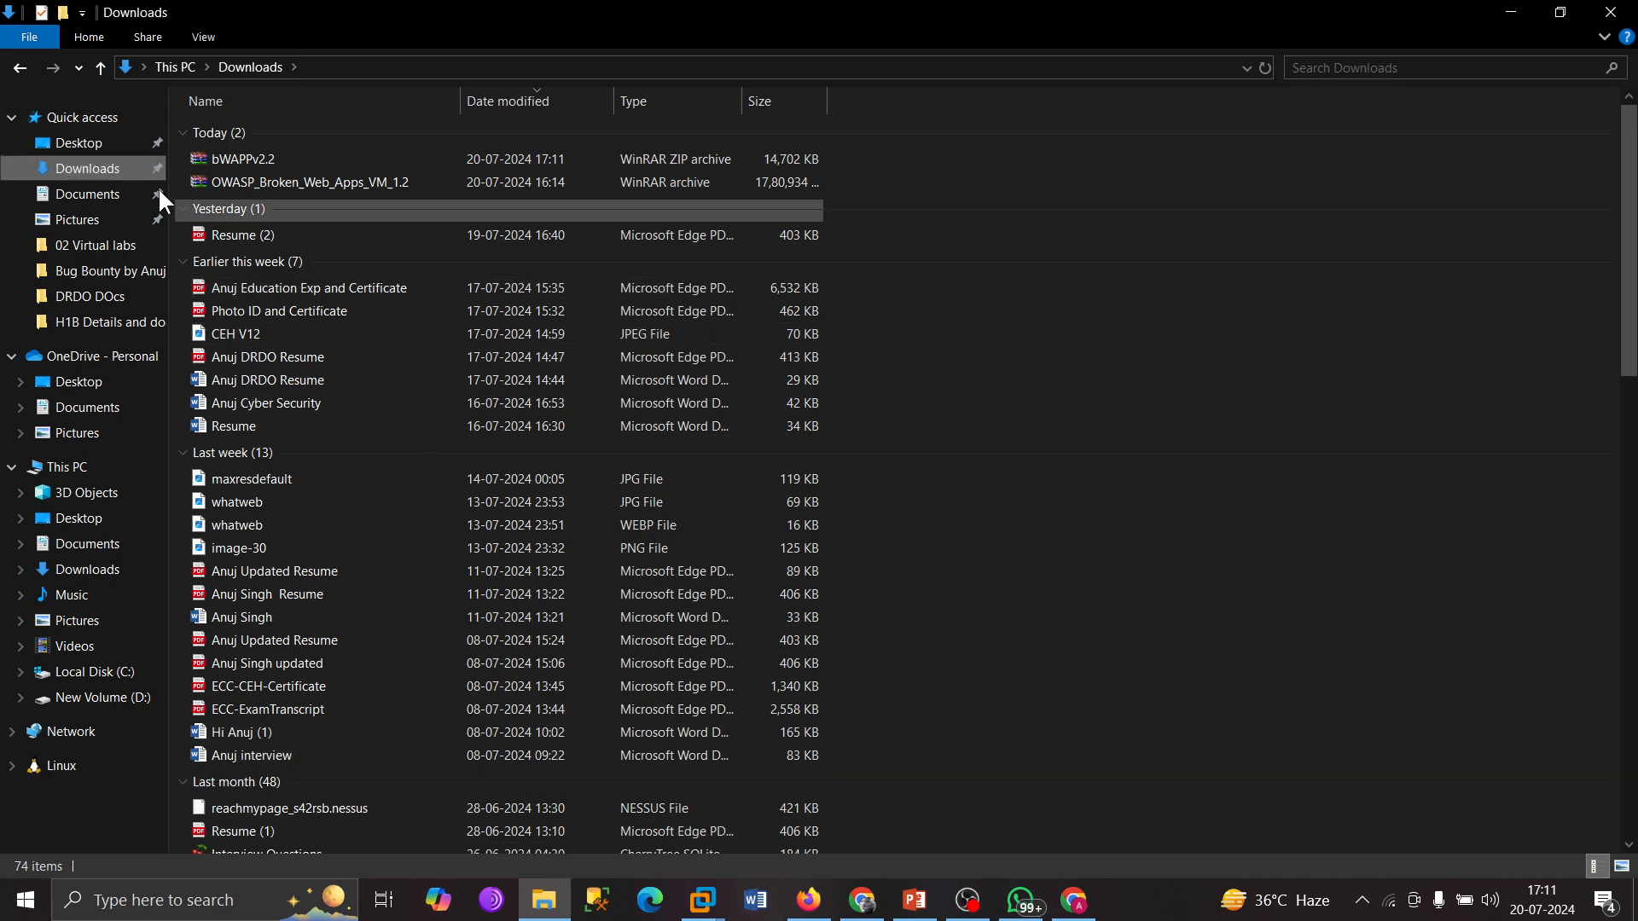
left_click(394, 159)
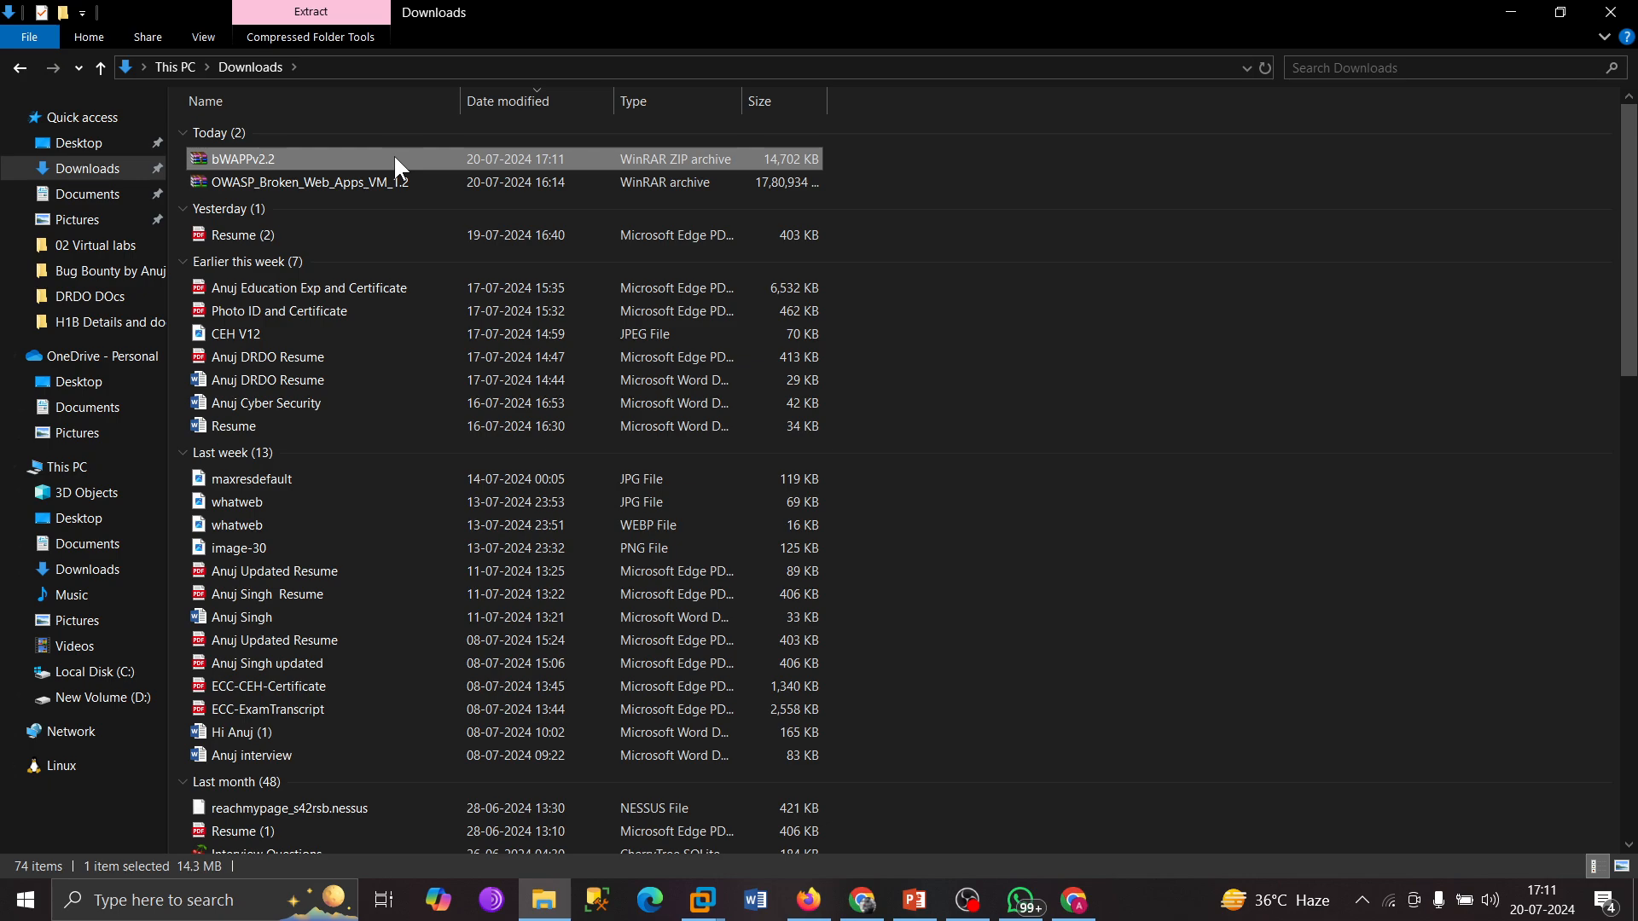
key("Delete")
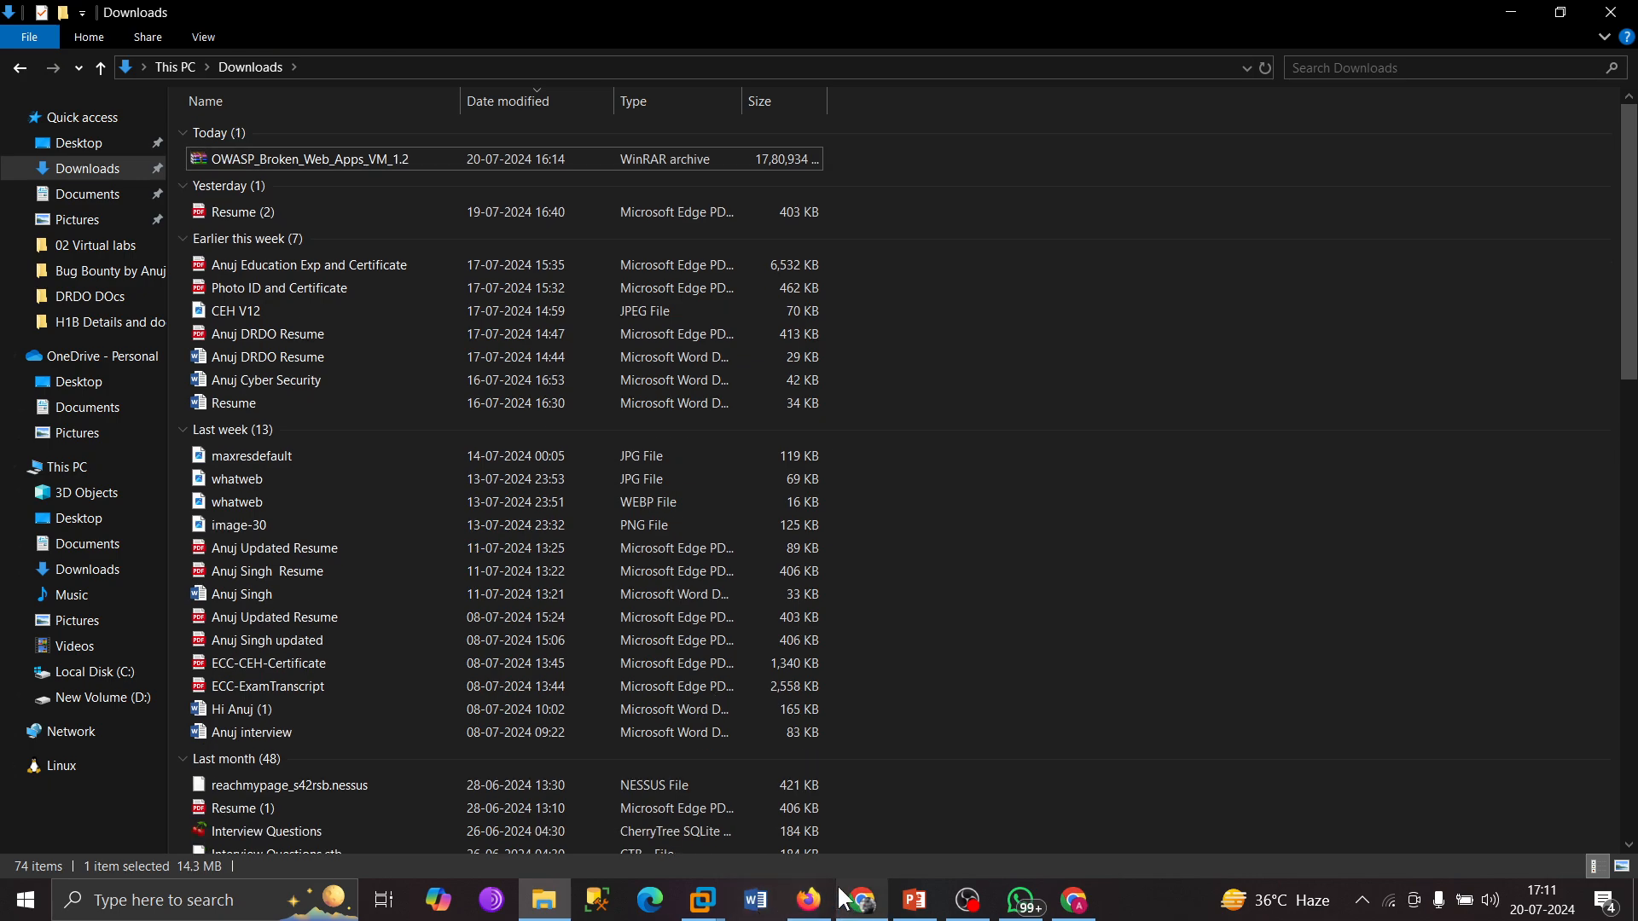
left_click(89, 173)
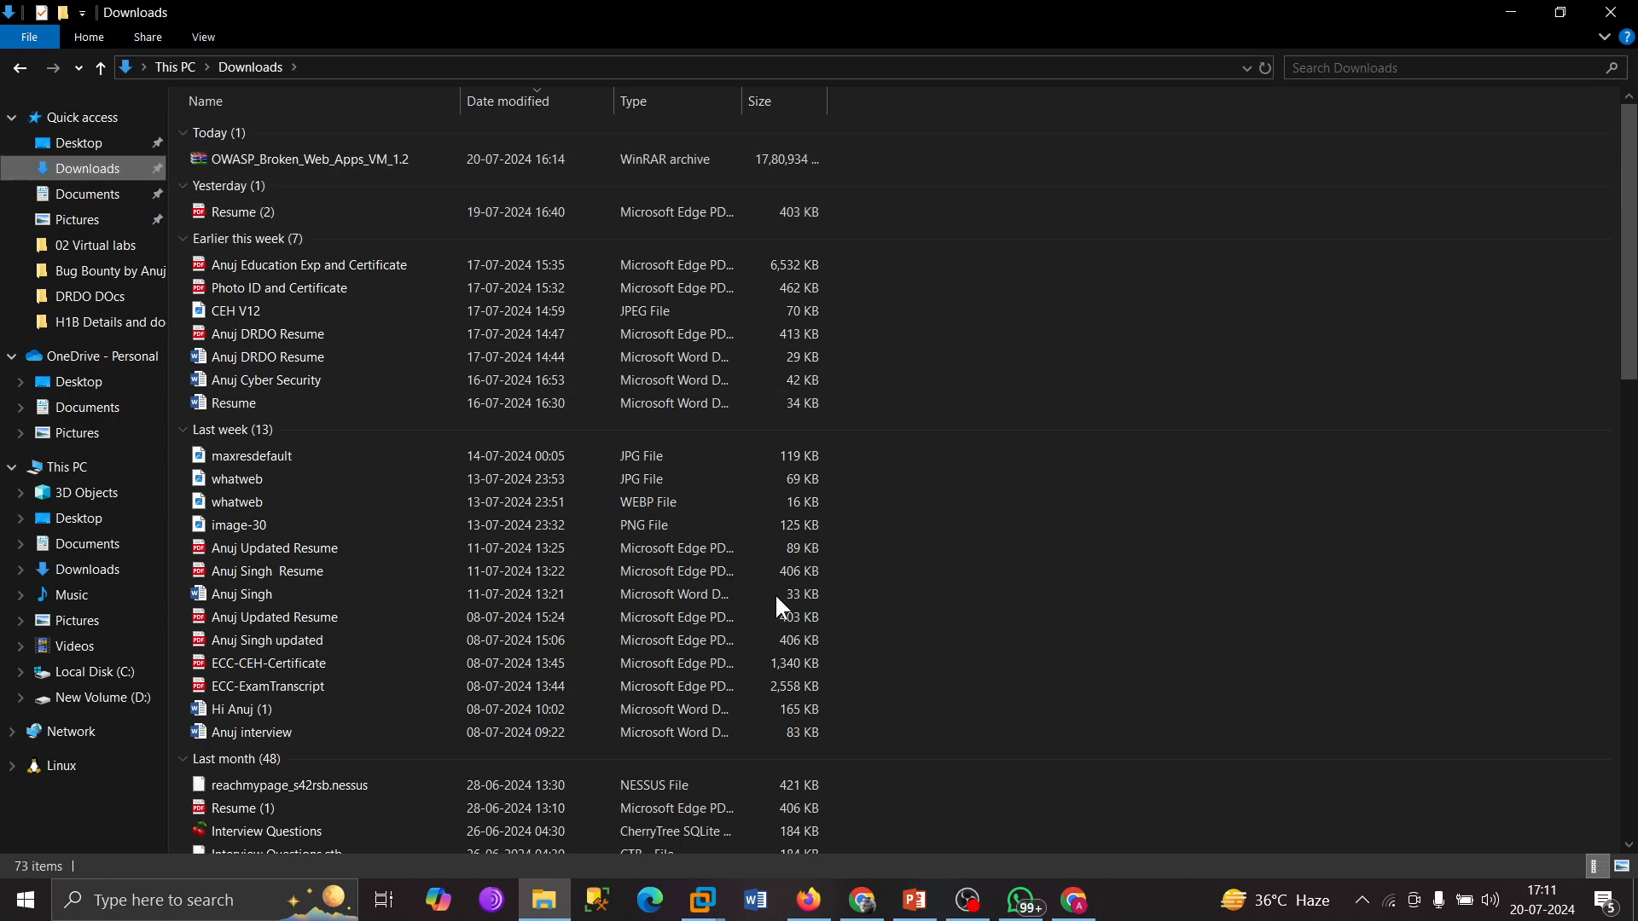
left_click(815, 906)
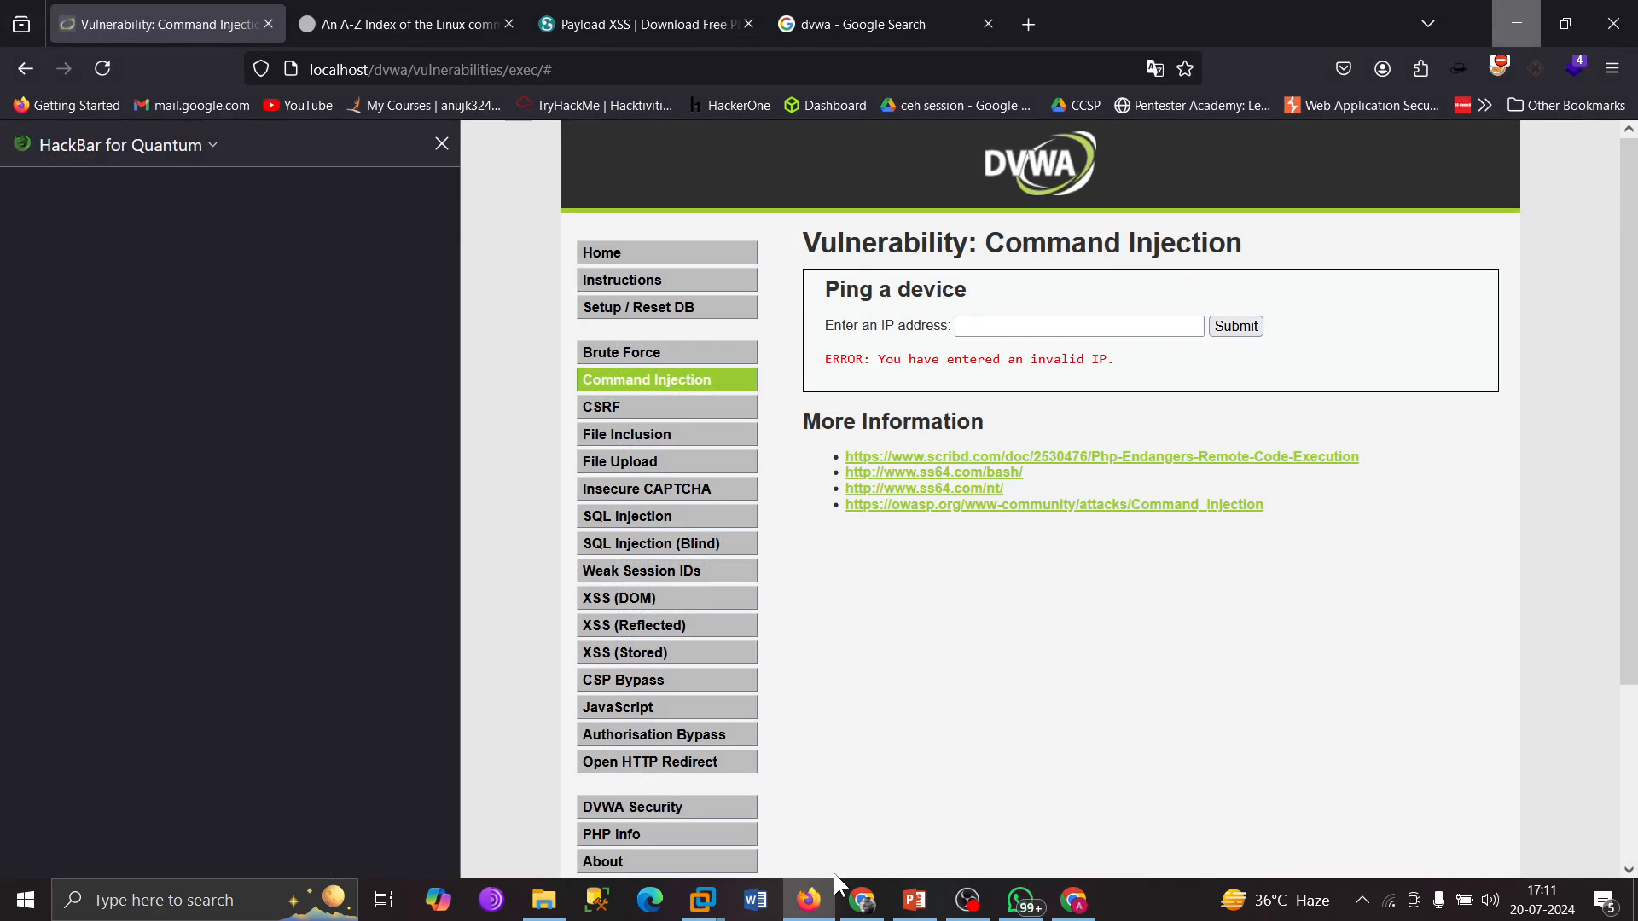
Check Chrome's download history showing bWAPPv2.2.zip failed as virus detected, then switch to the Kali VM.
left_click(821, 904)
left_click(862, 902)
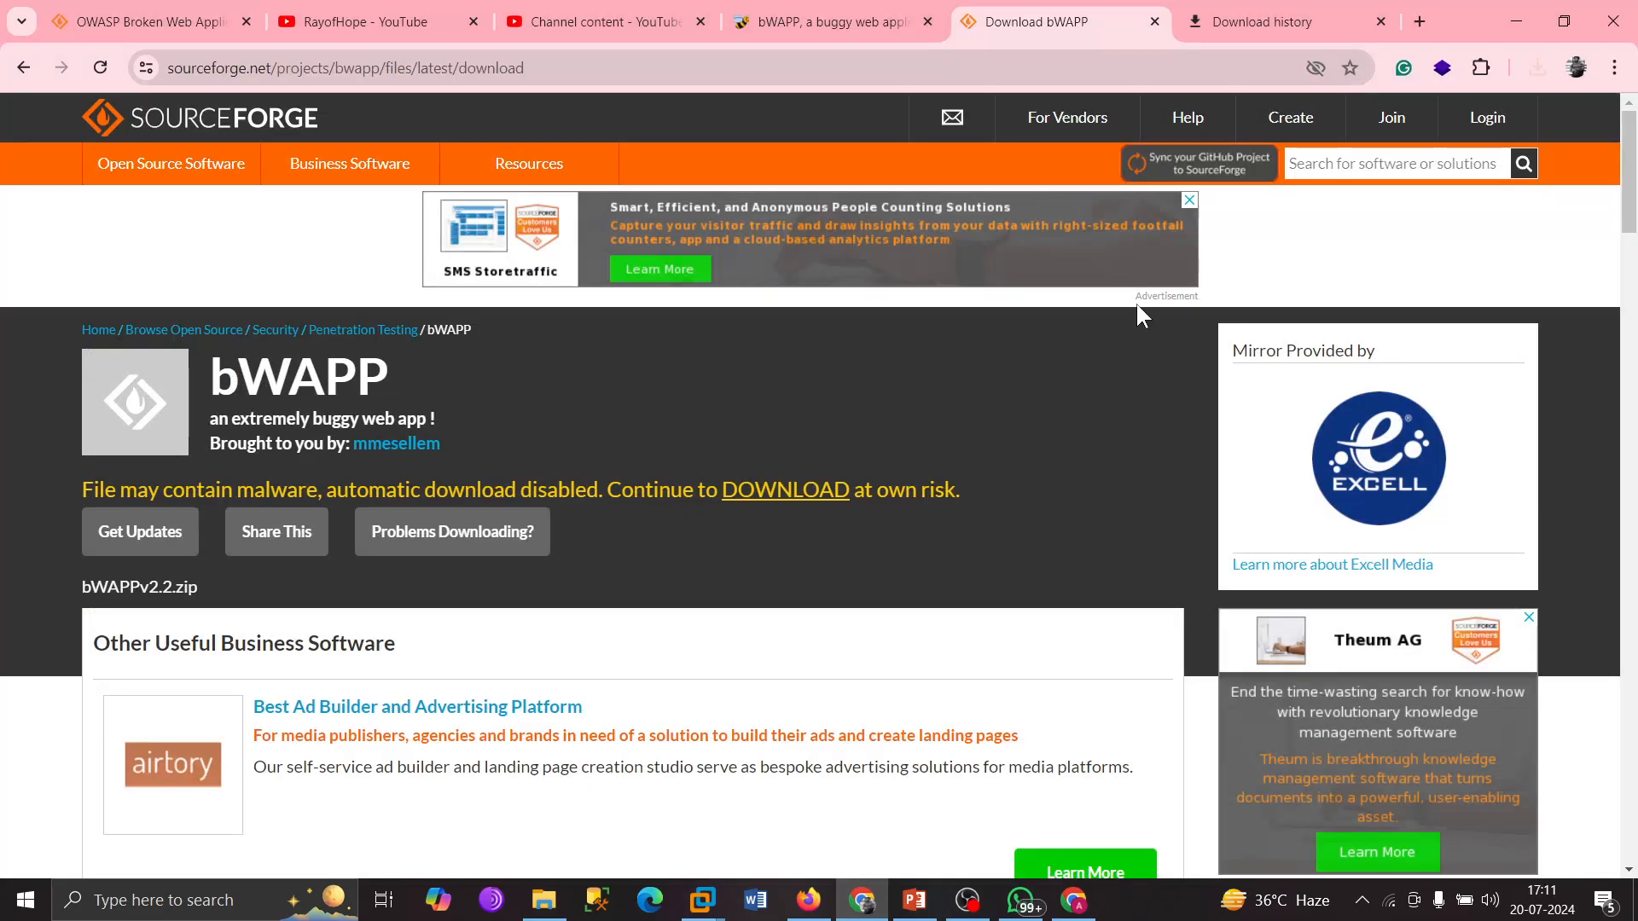
left_click(1280, 25)
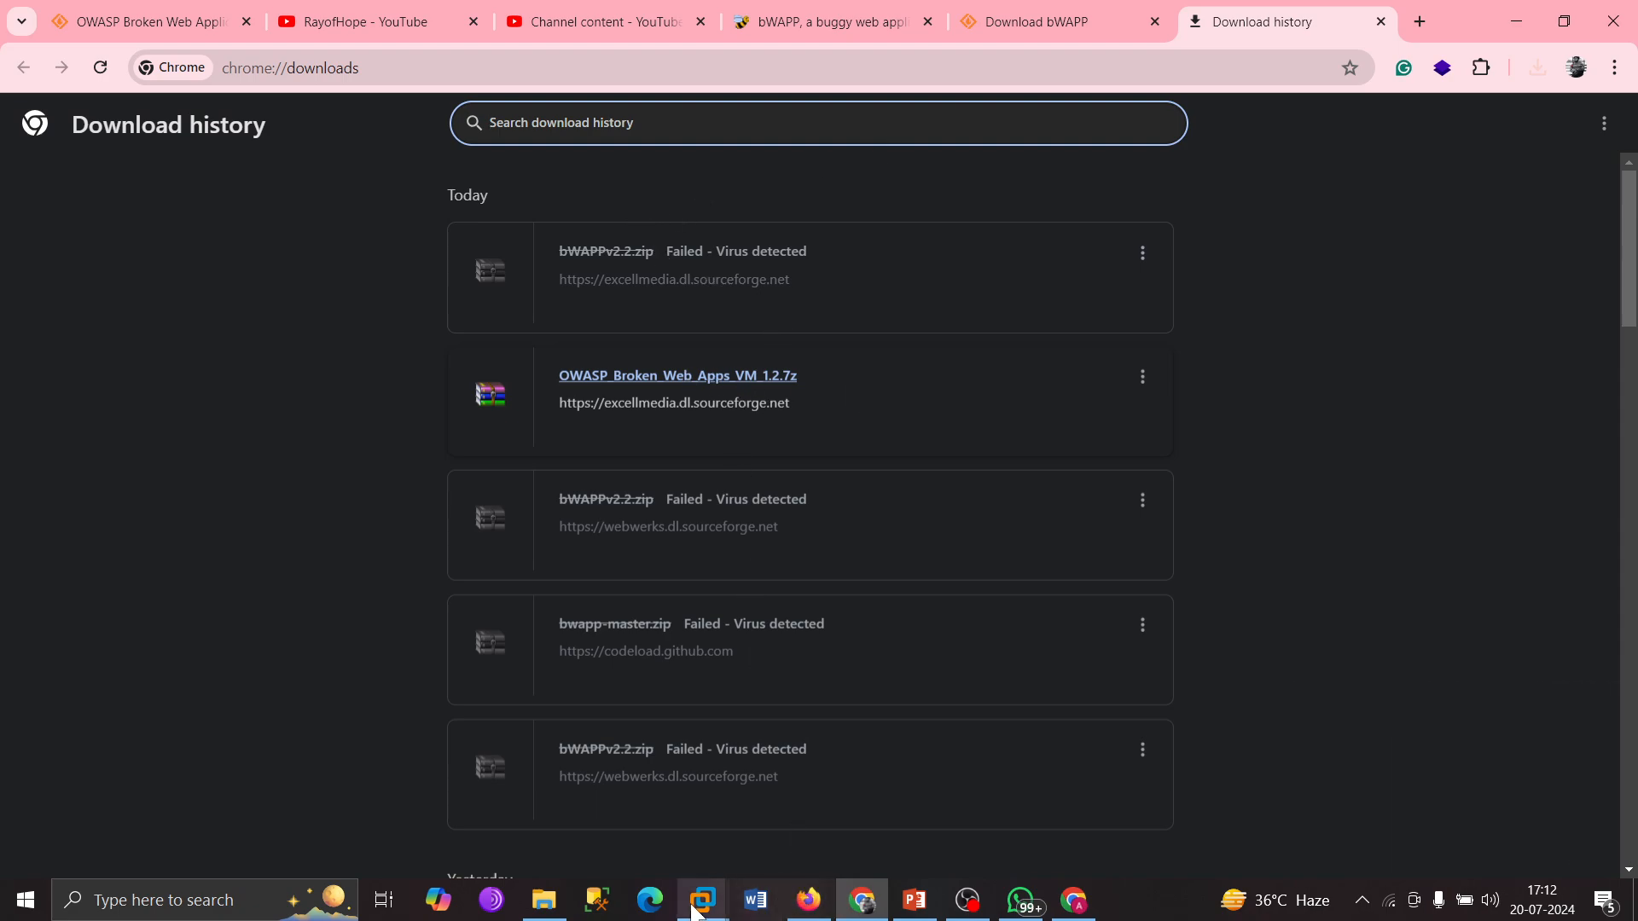
mouse_move(701, 908)
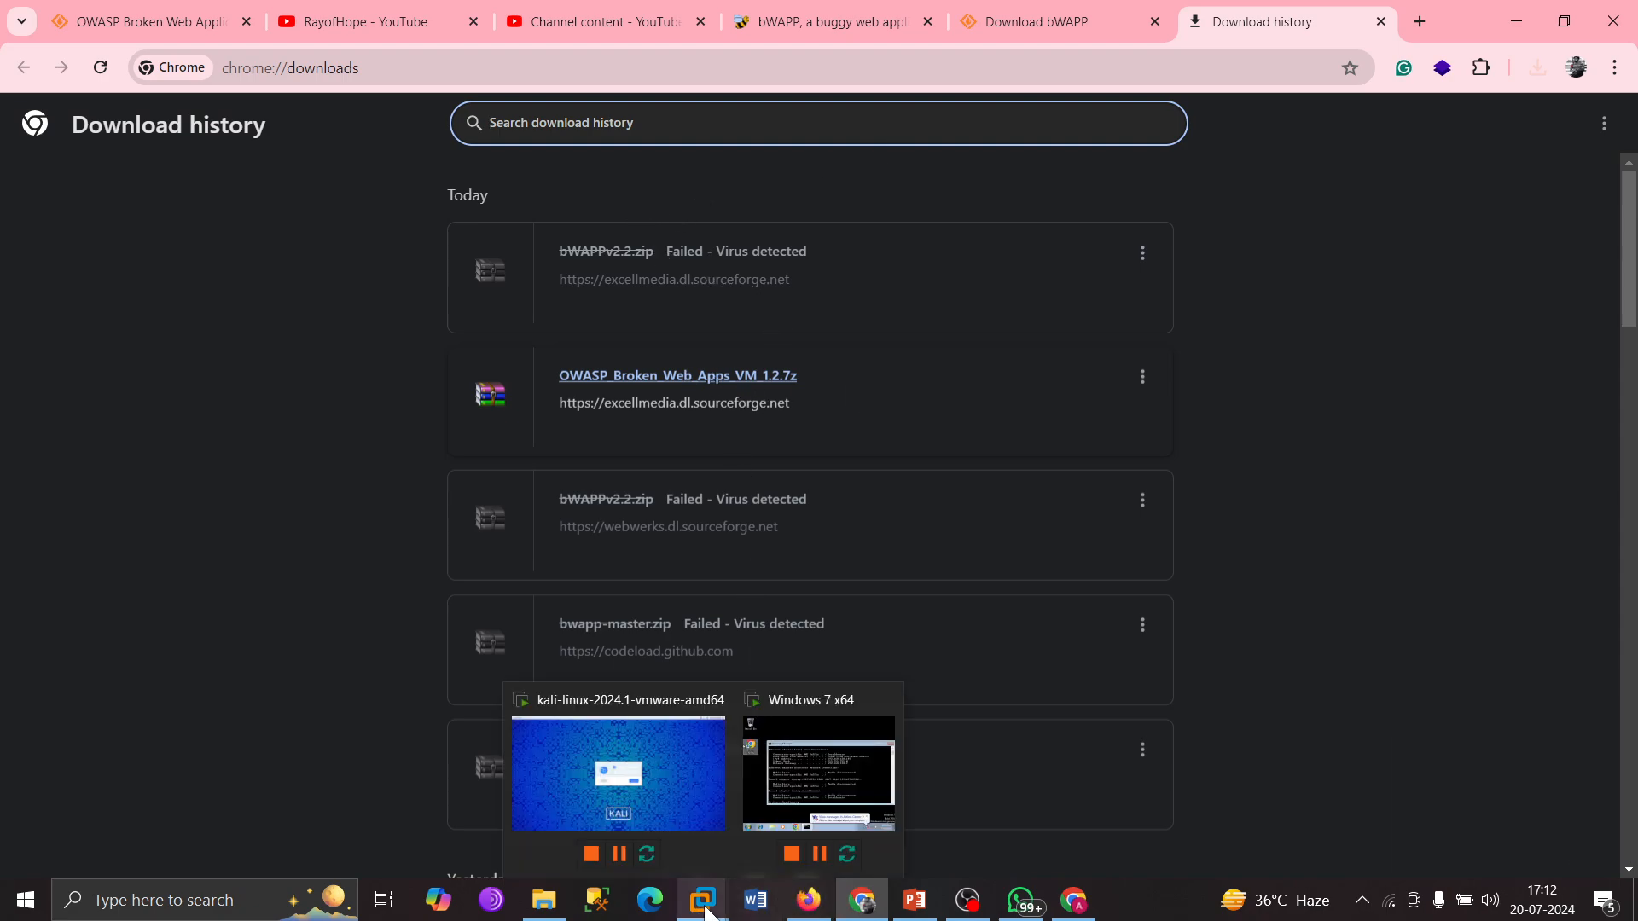
left_click(633, 765)
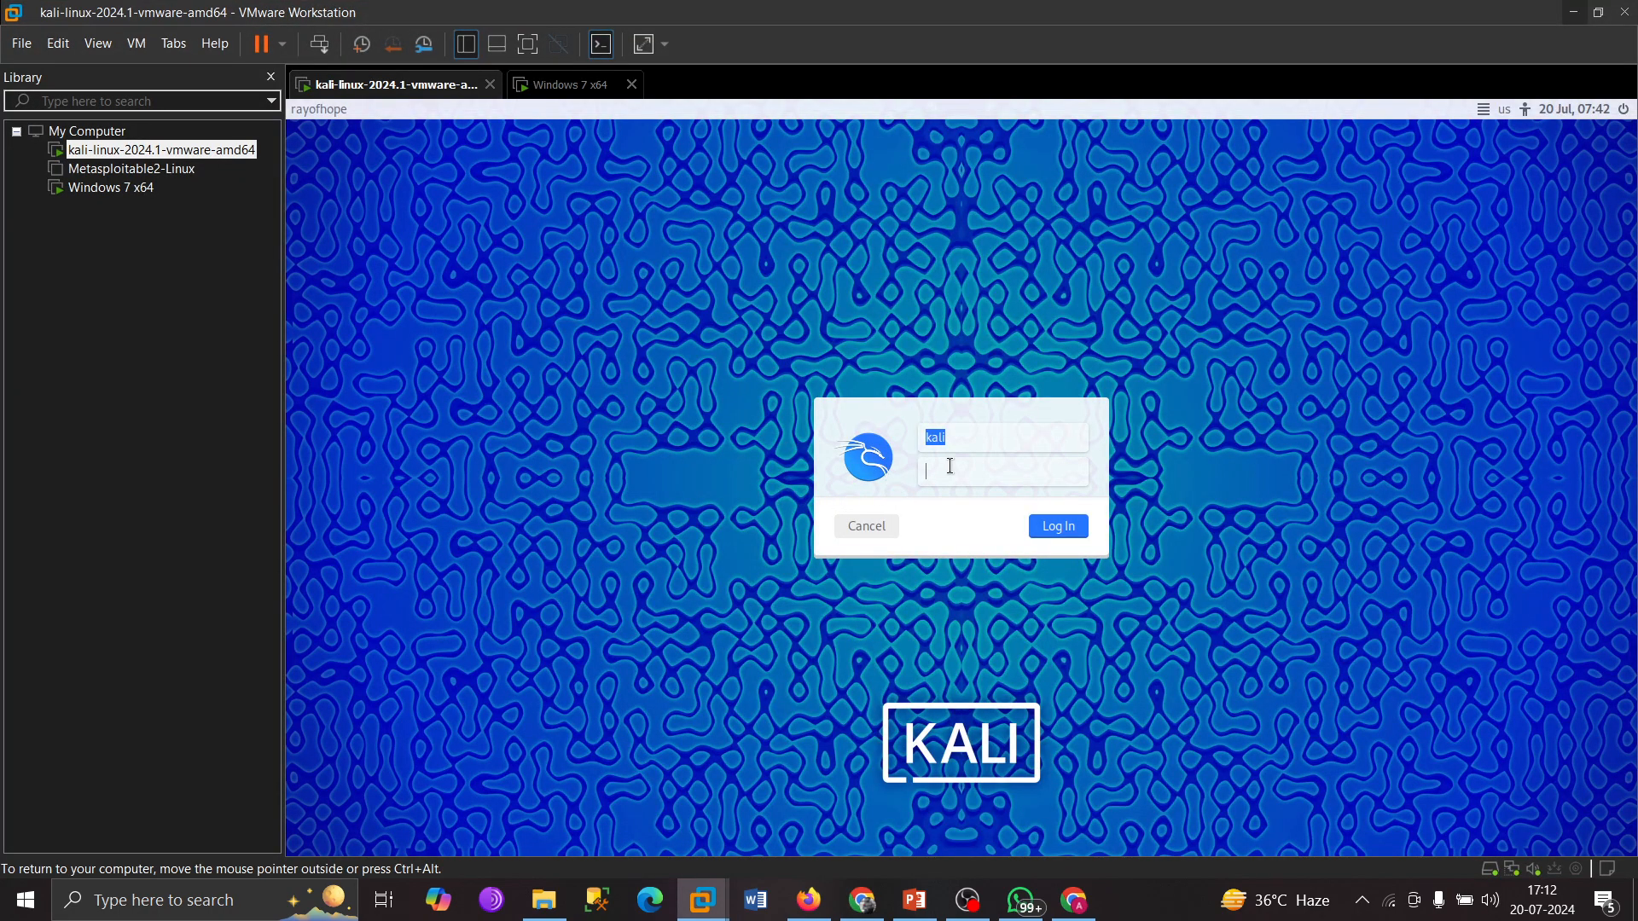
Enter the Kali account password on the login screen and submit it.
type("kali")
key("Return")
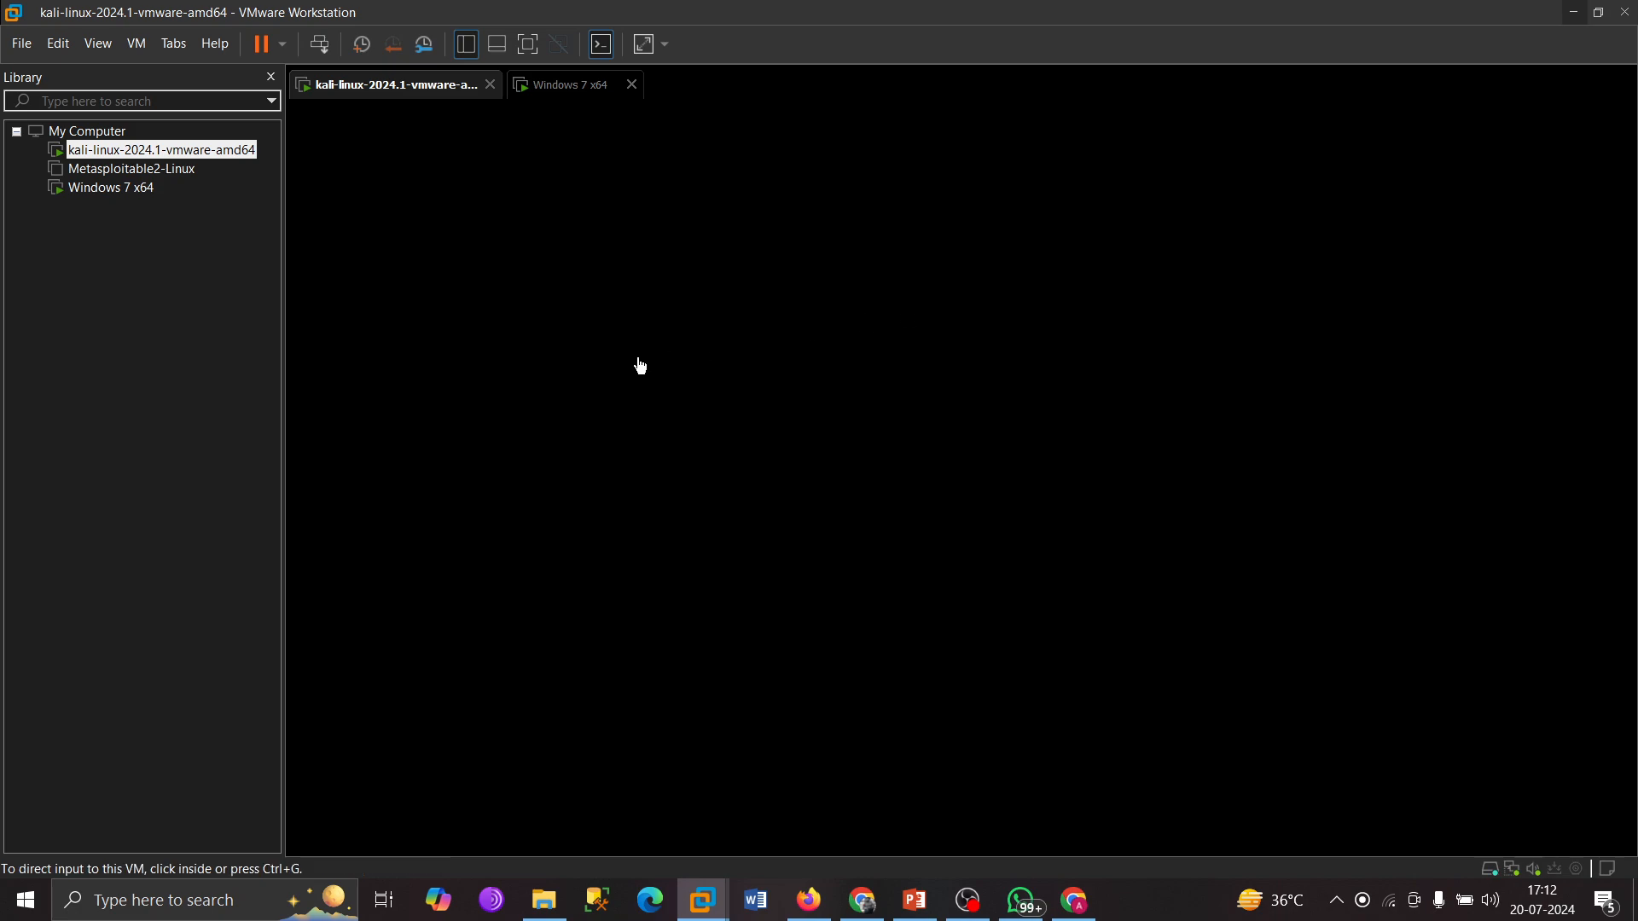
Close the bWAPP site, Download bWAPP and download history tabs in Chrome.
left_click(864, 917)
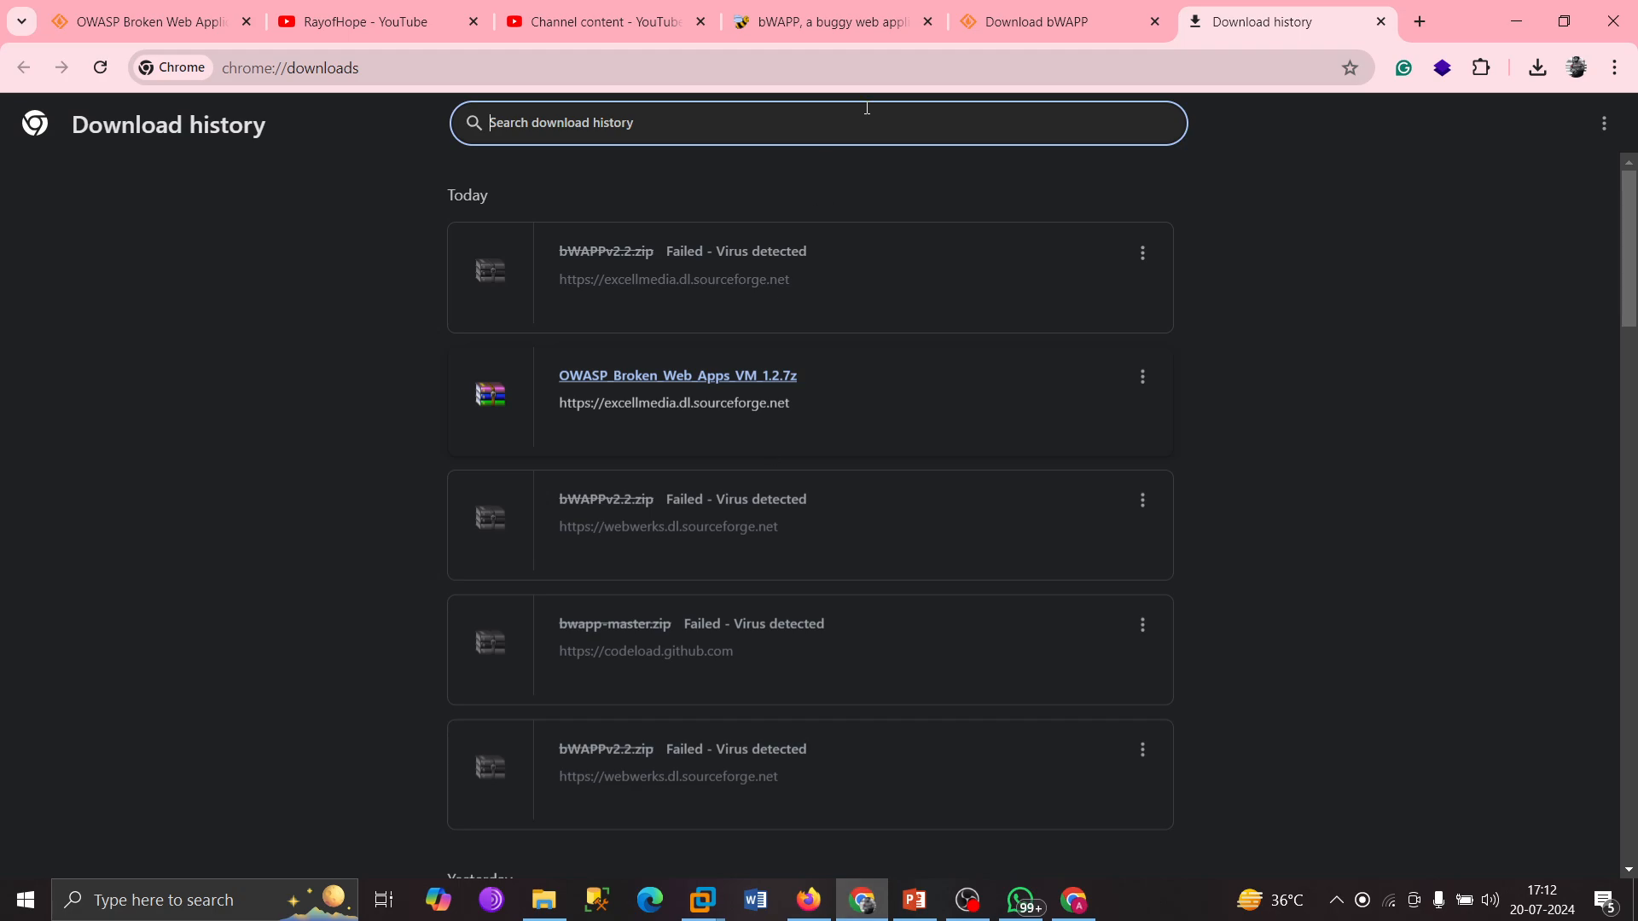
left_click(863, 31)
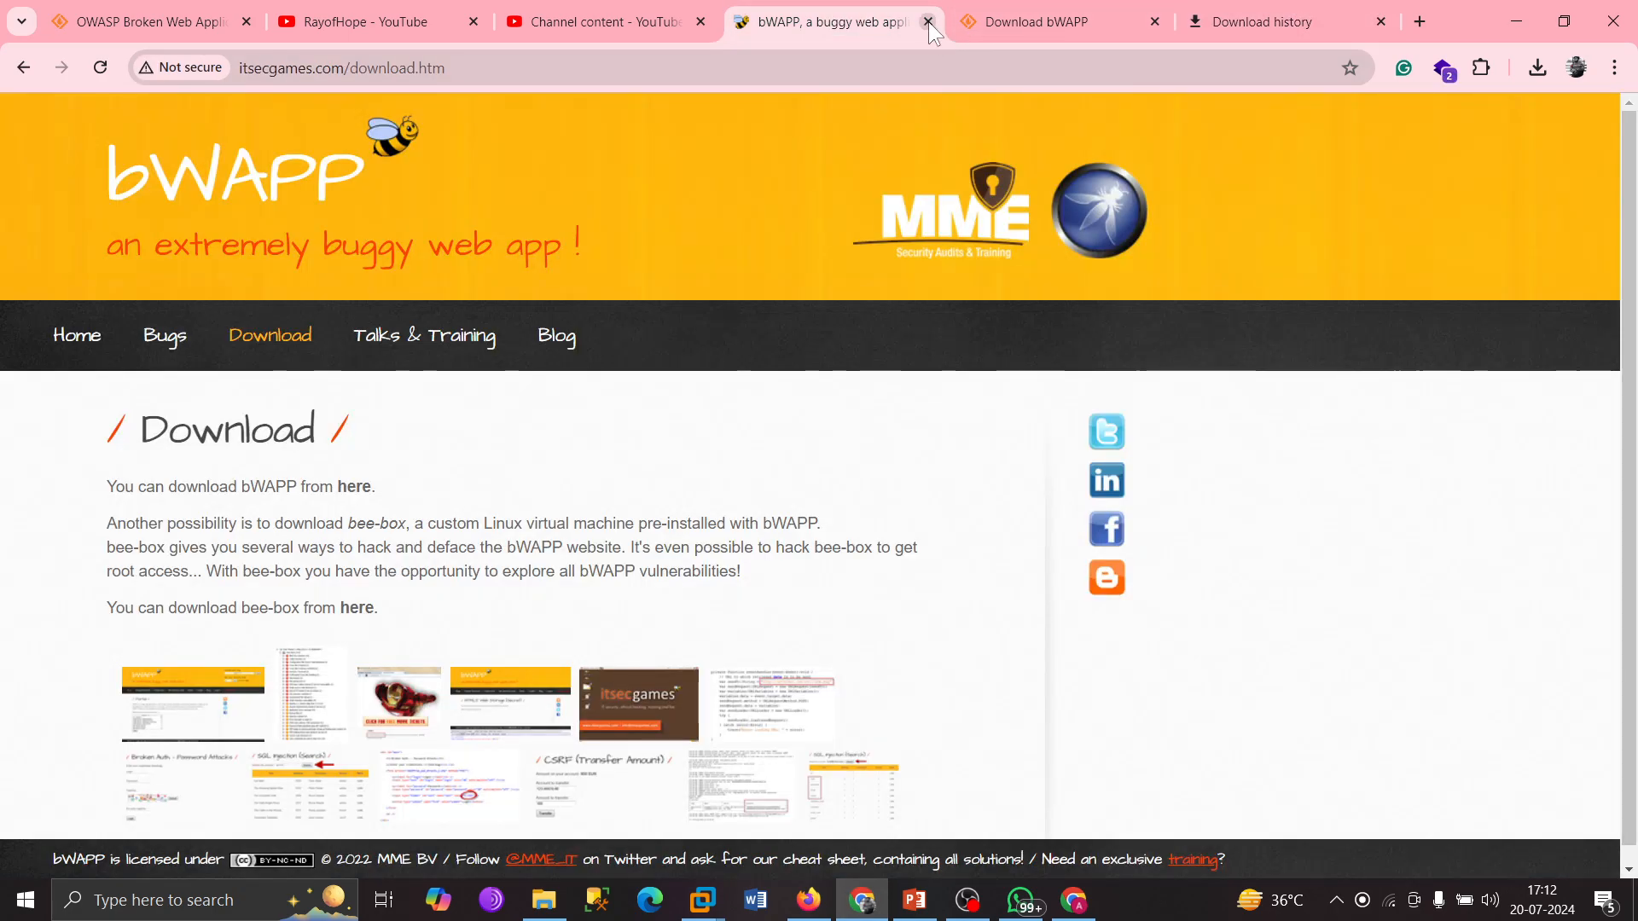
left_click(927, 22)
left_click(928, 21)
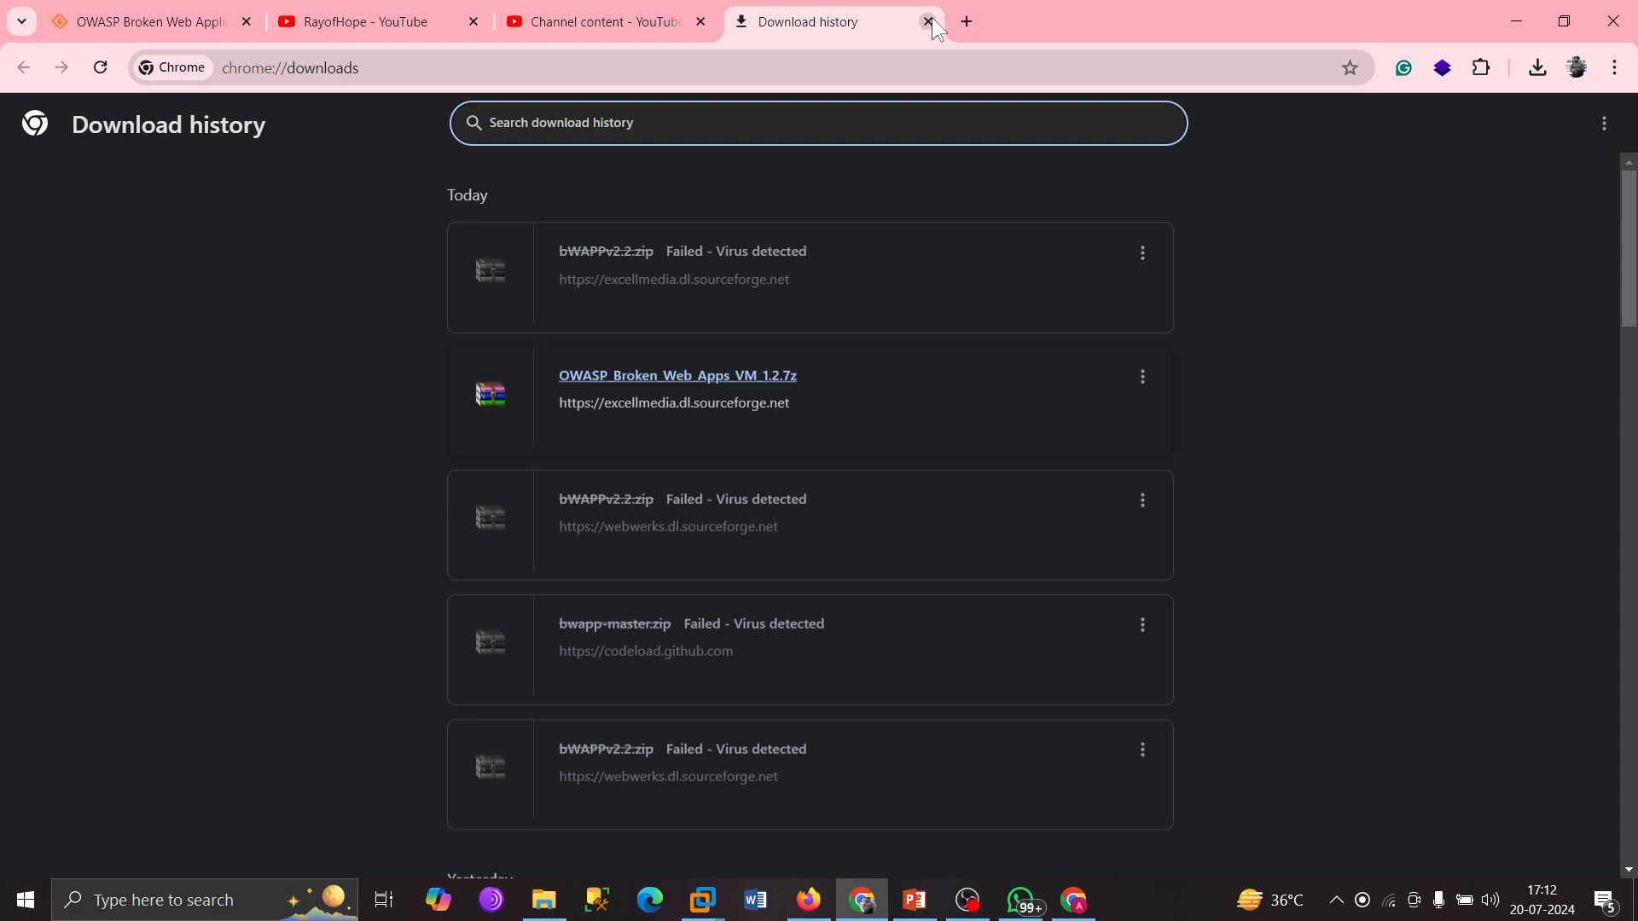
key("ctrl+w")
Search for the OWASP Broken Web Applications Project download and start it on SourceForge.
left_click(822, 19)
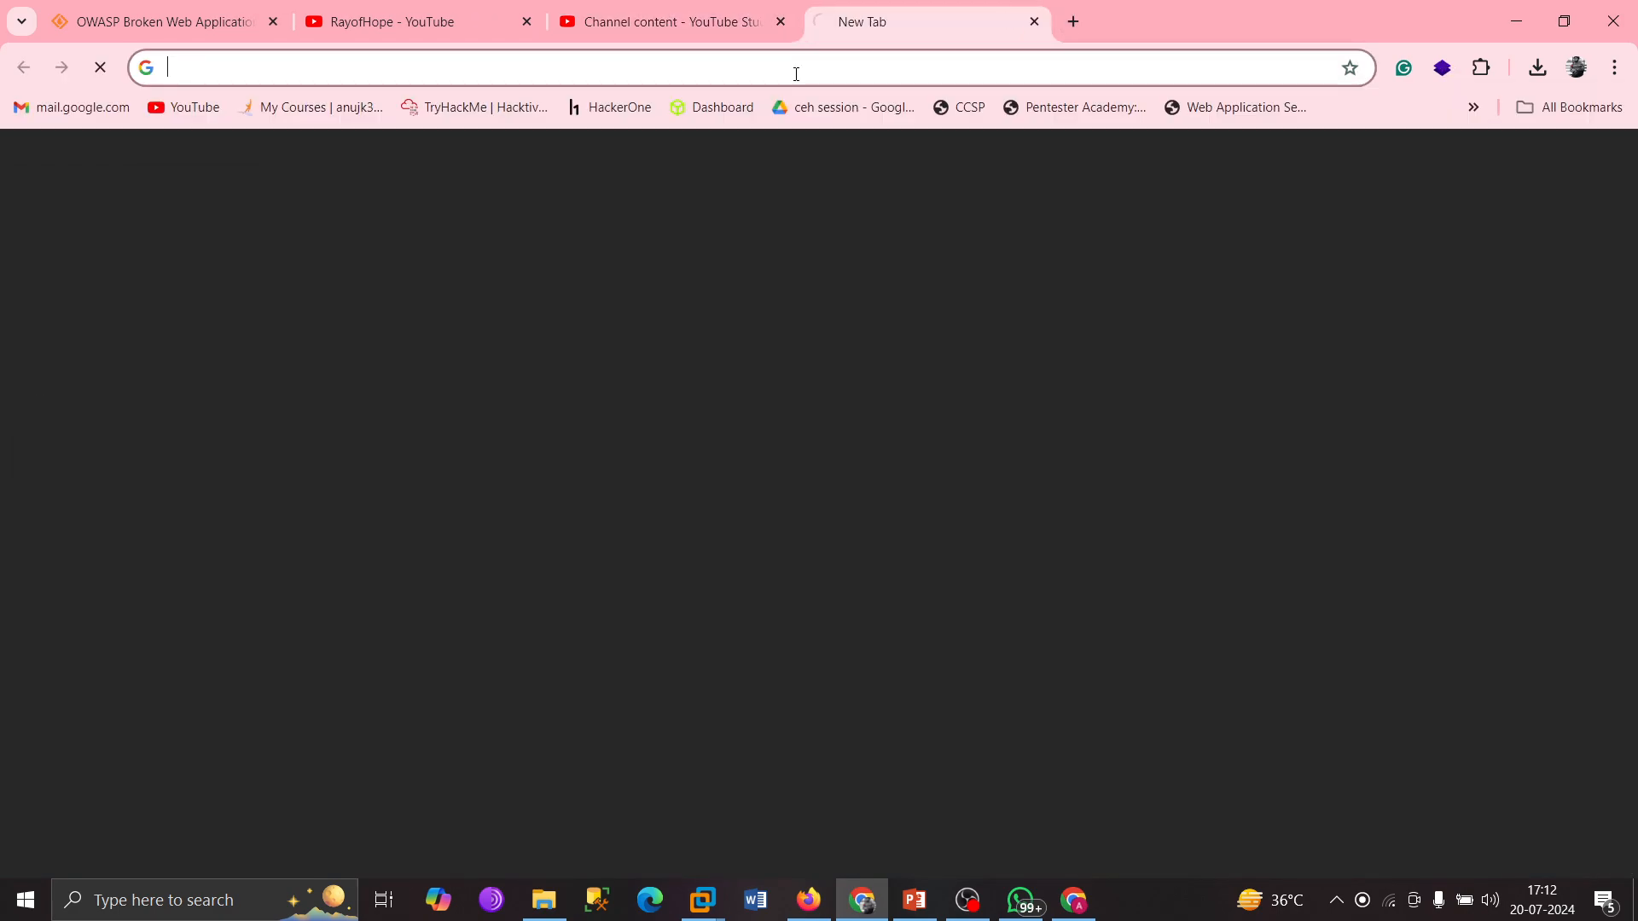
type("o")
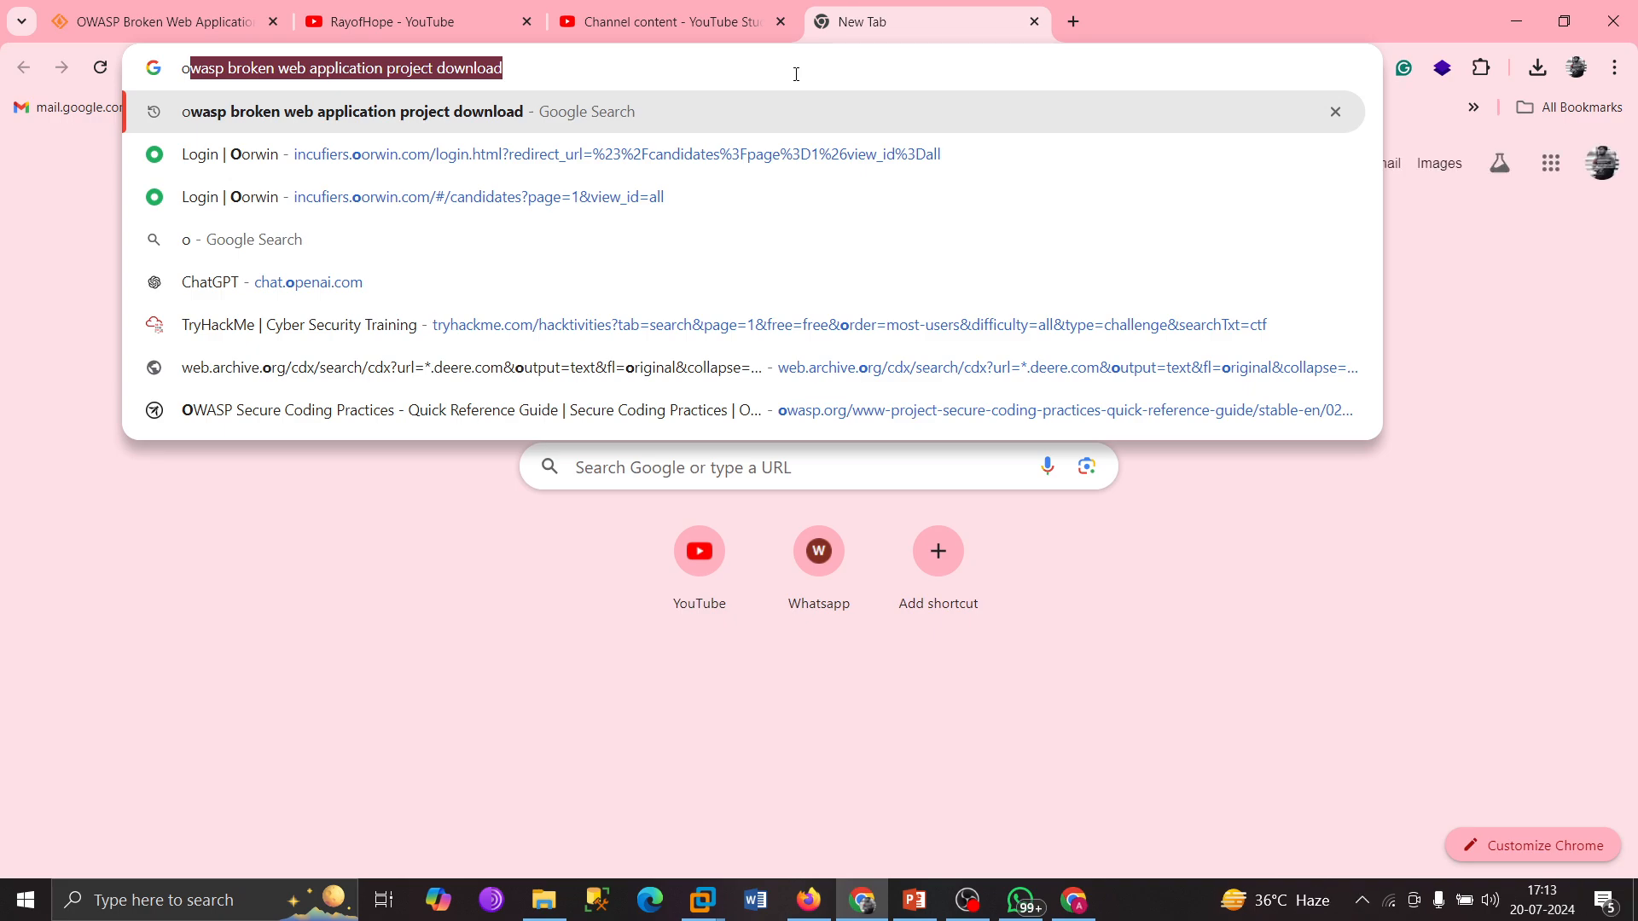
key("Return")
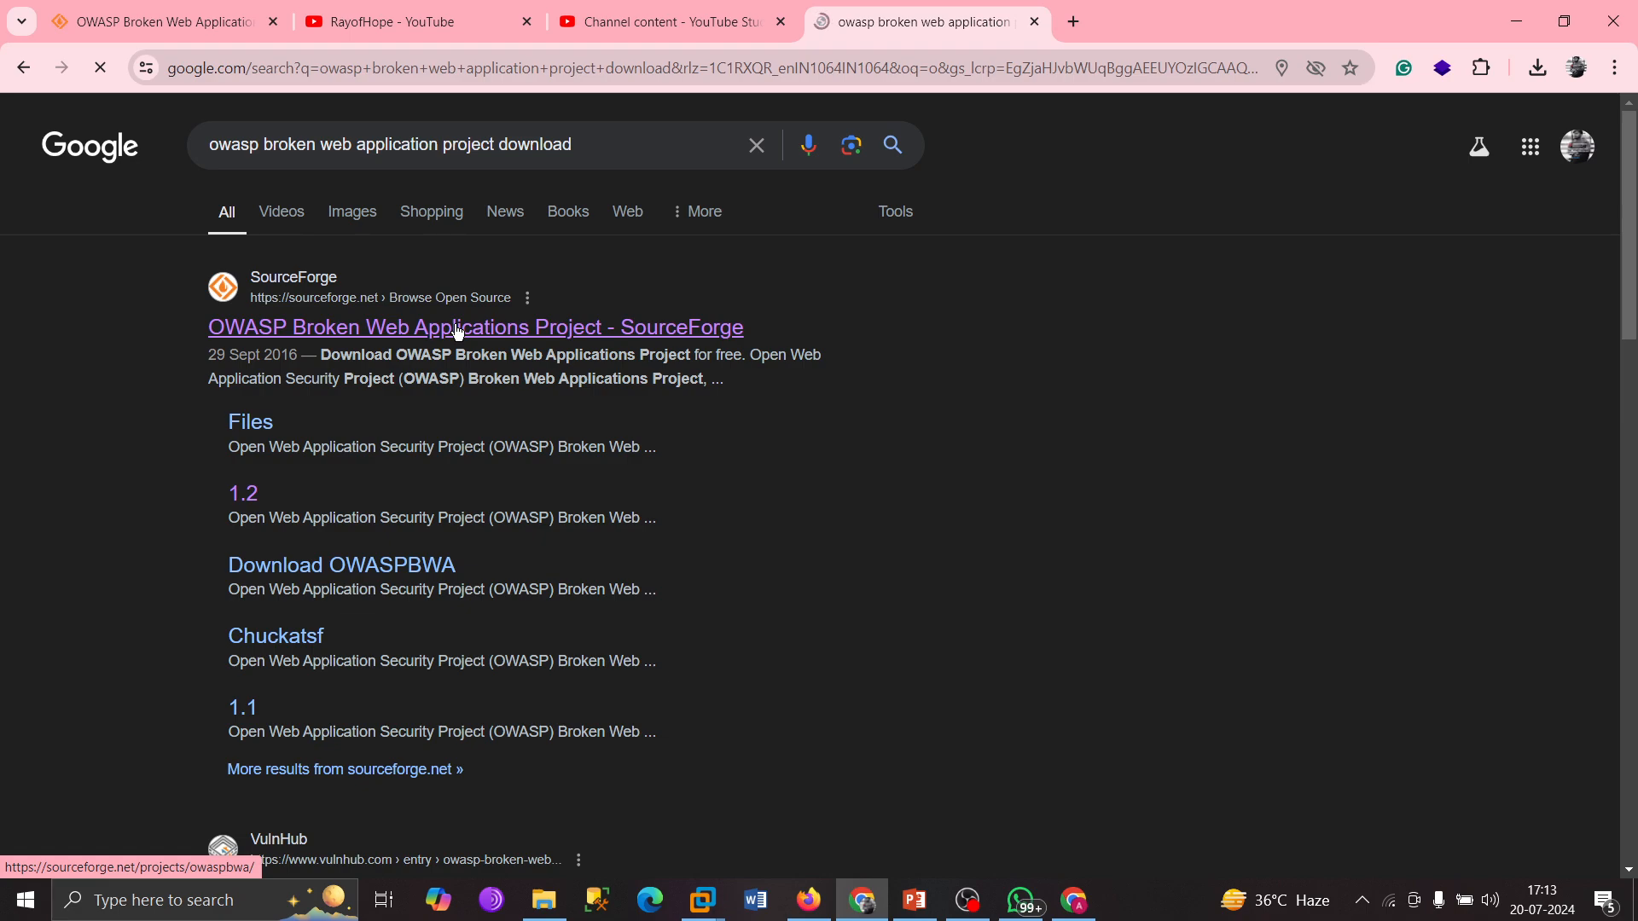
left_click(455, 328)
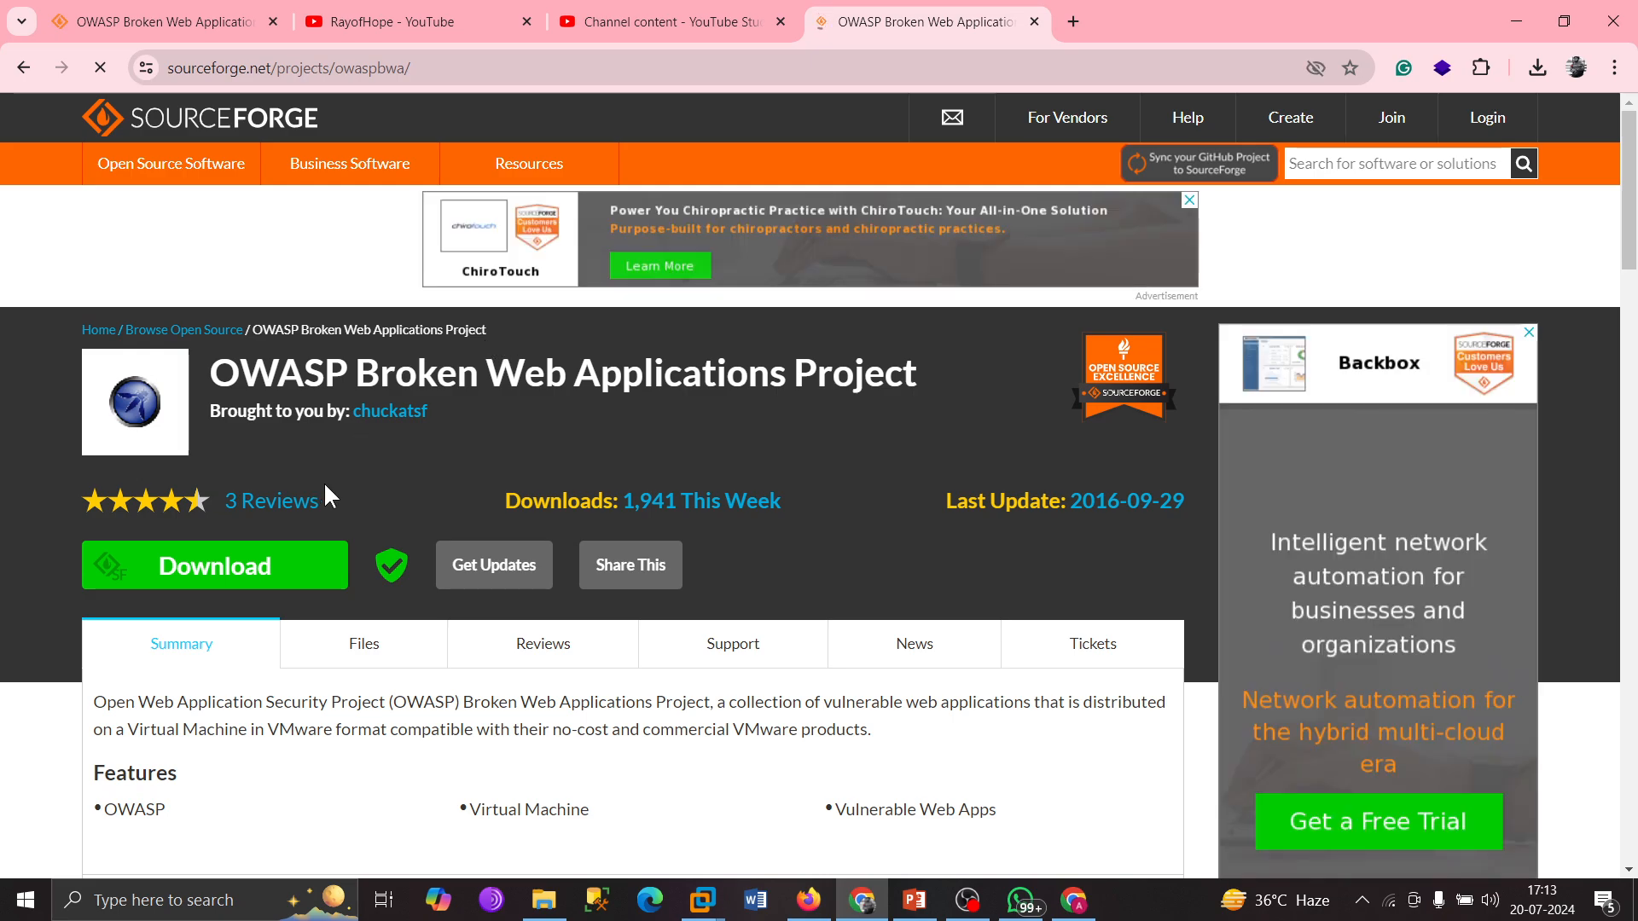
left_click(225, 571)
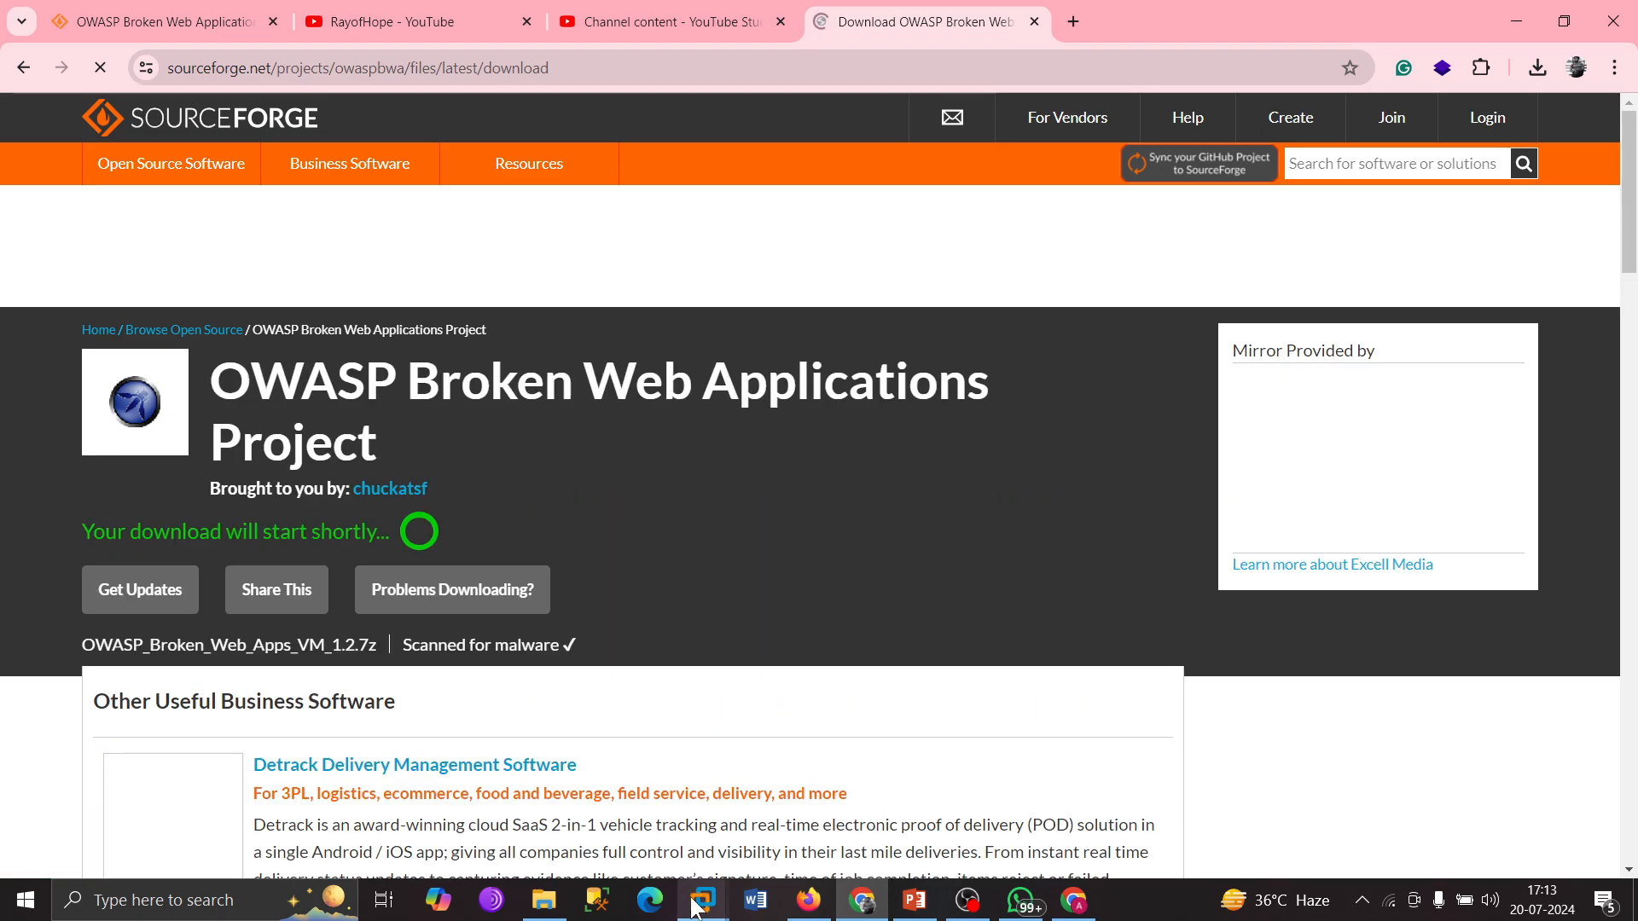
Dismiss the software counterfeiting warning in the Windows 7 VM.
left_click(702, 906)
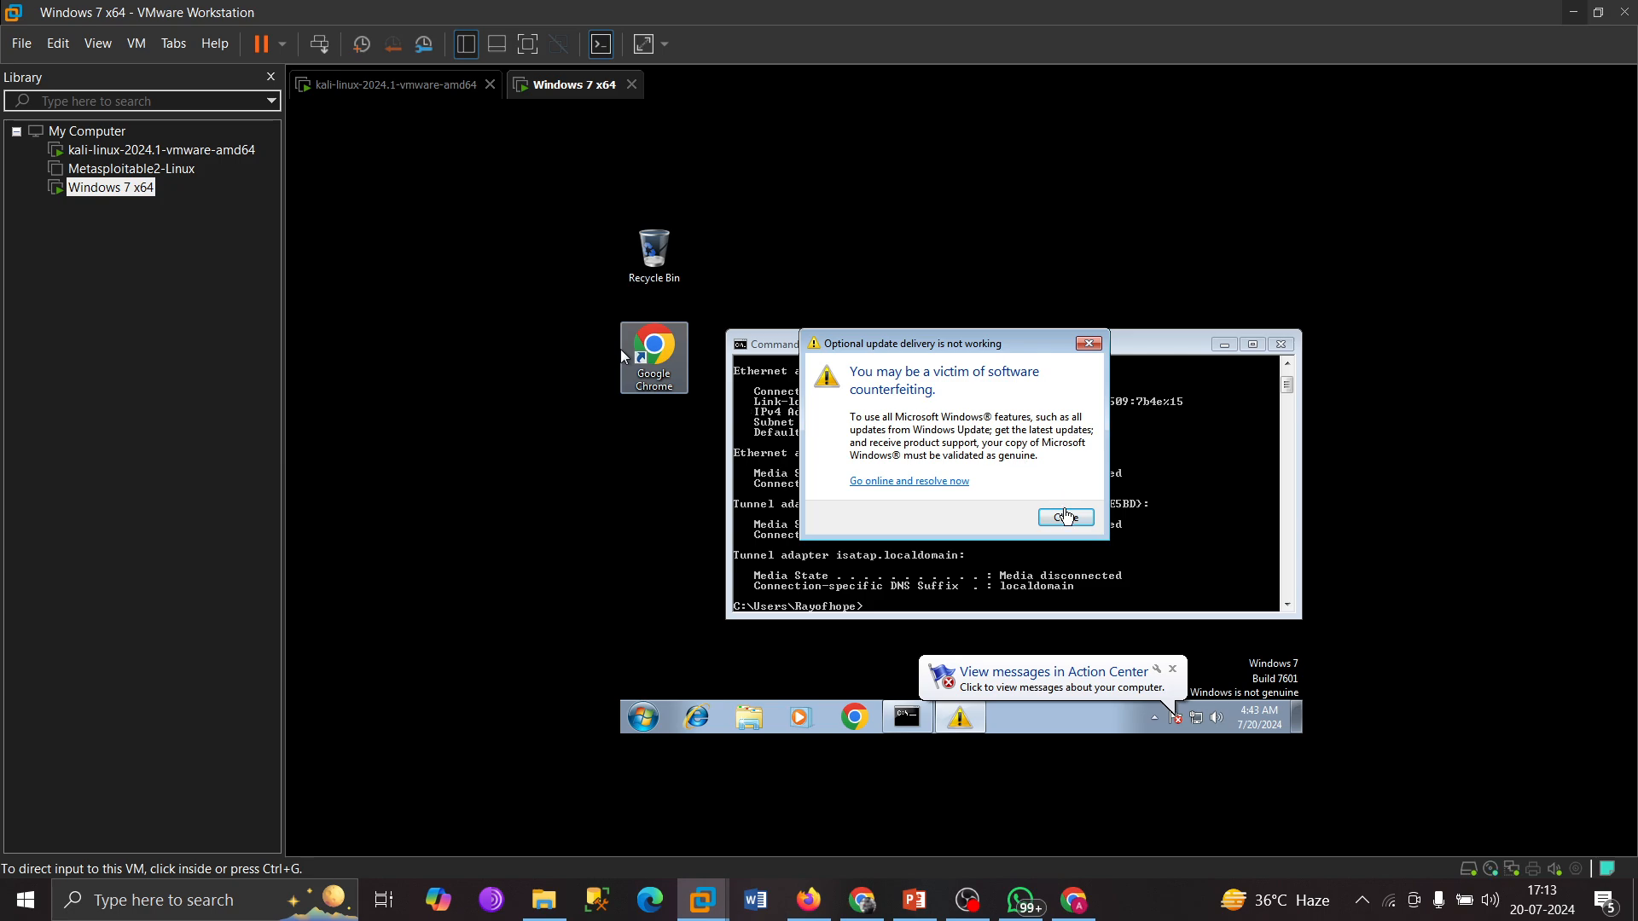
left_click(1066, 517)
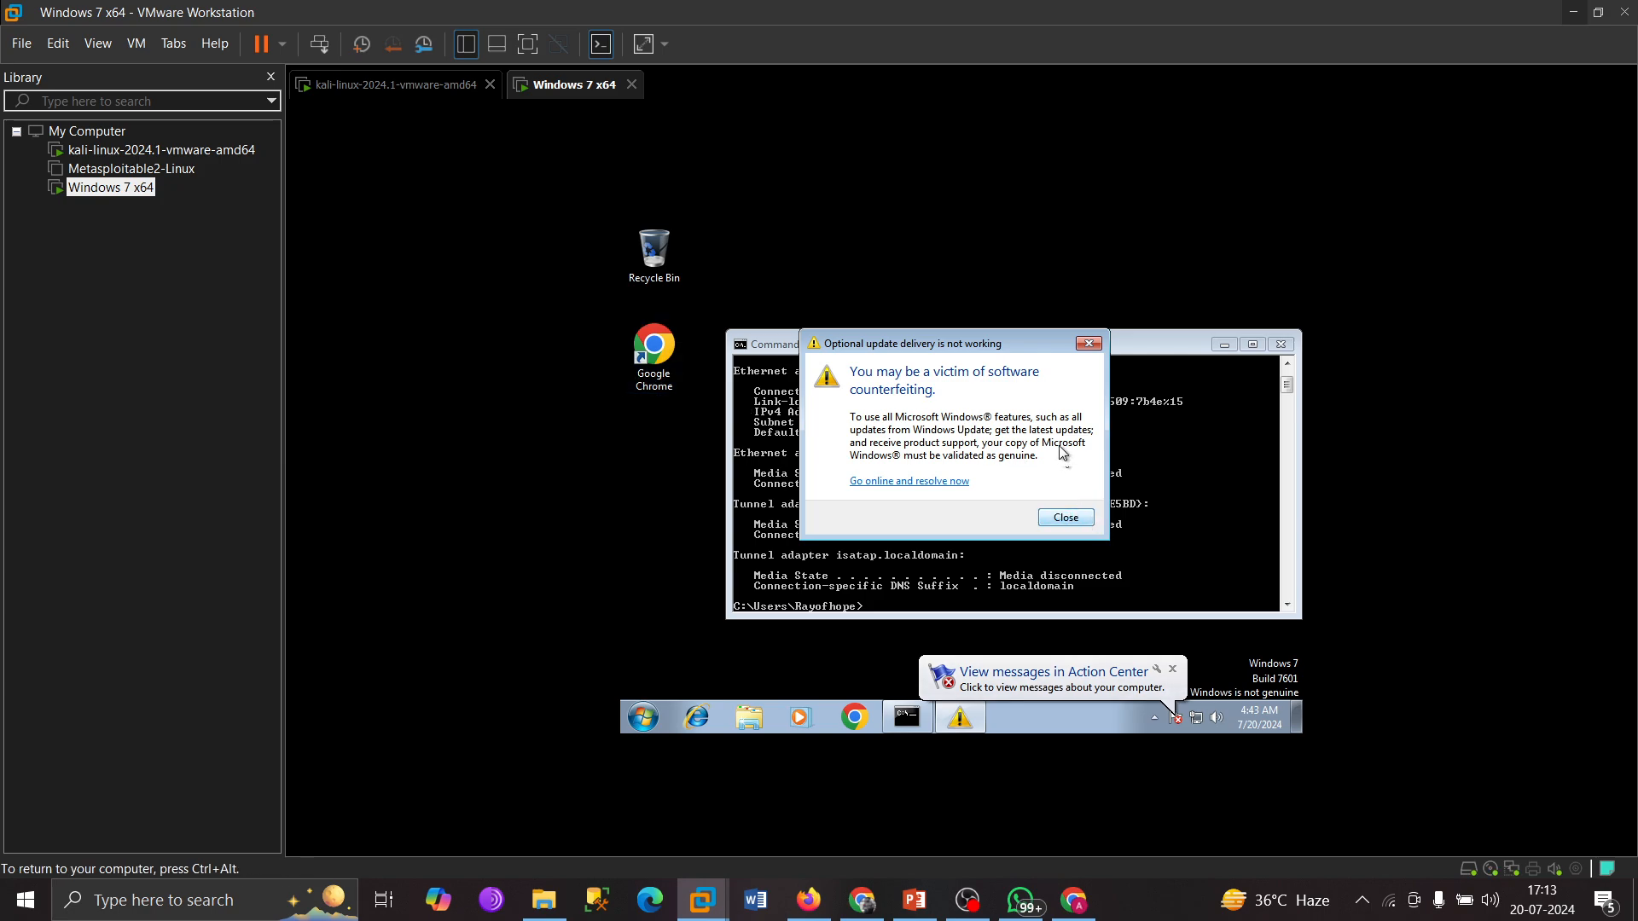
left_click(1067, 517)
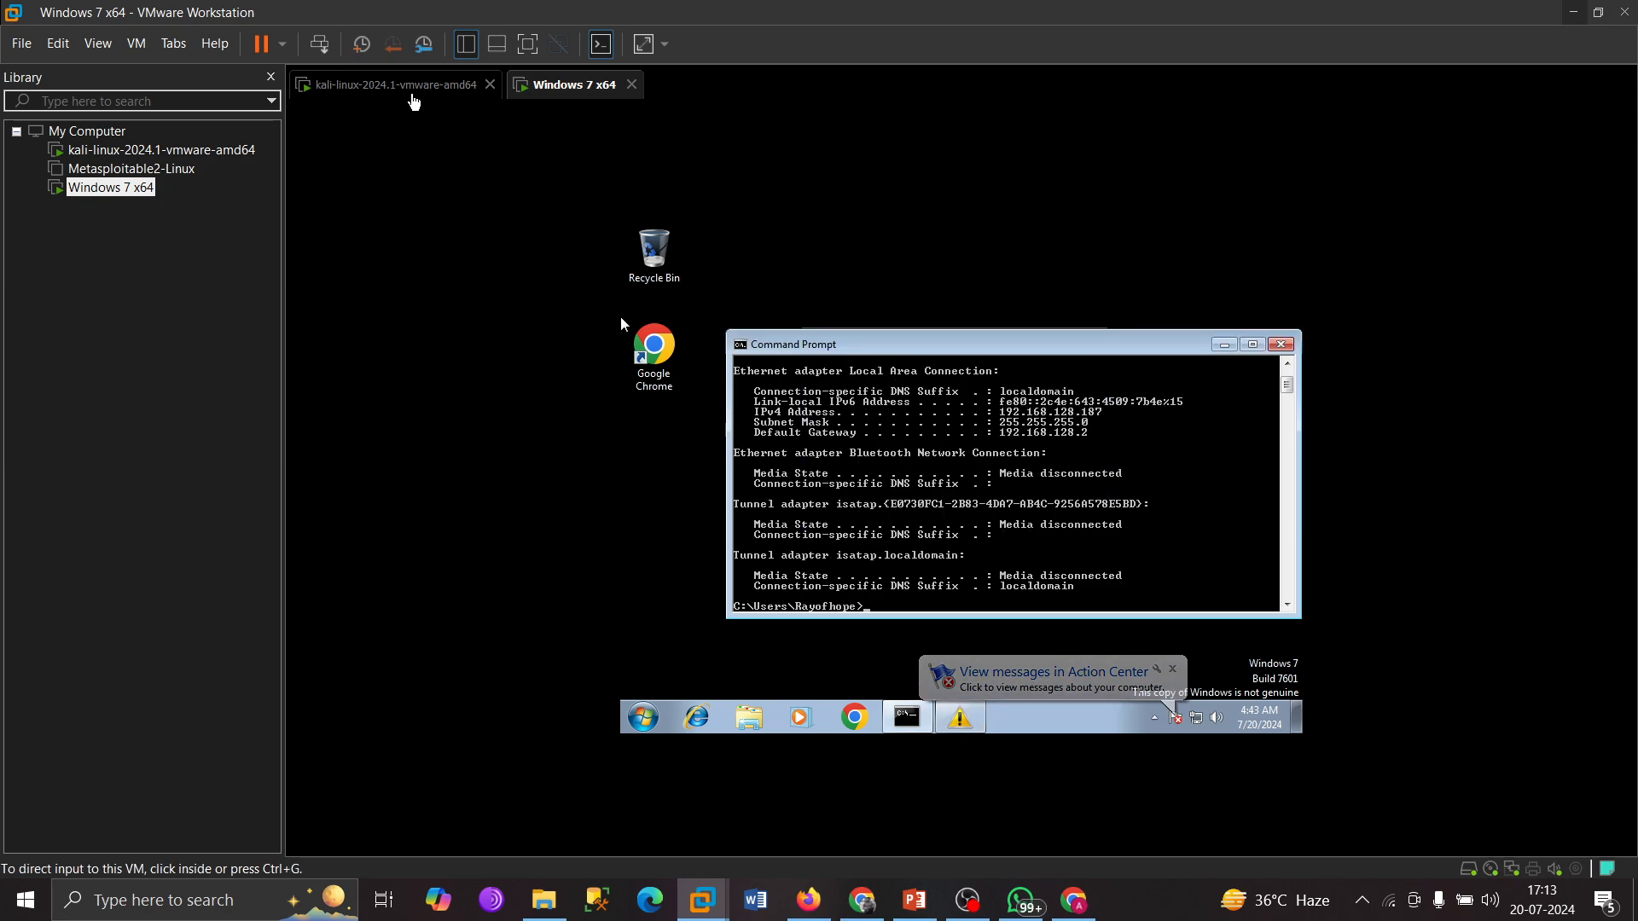
Log in to the Kali VM desktop with its password, then return to Chrome.
left_click(415, 97)
left_click(936, 431)
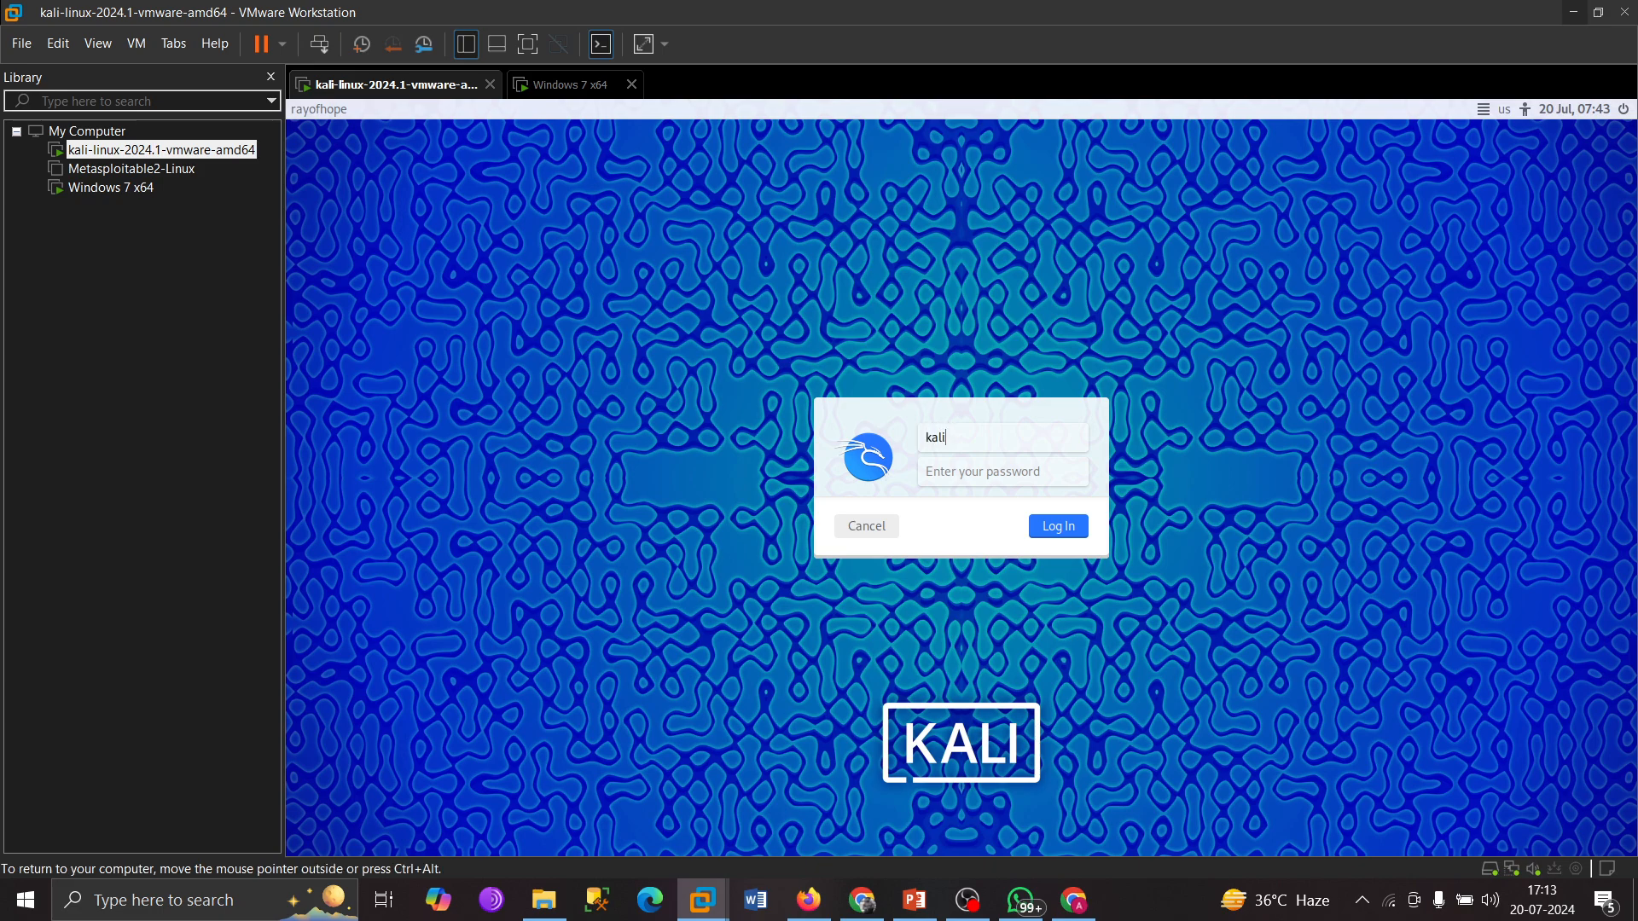
left_click(988, 474)
type("kali")
key("Return")
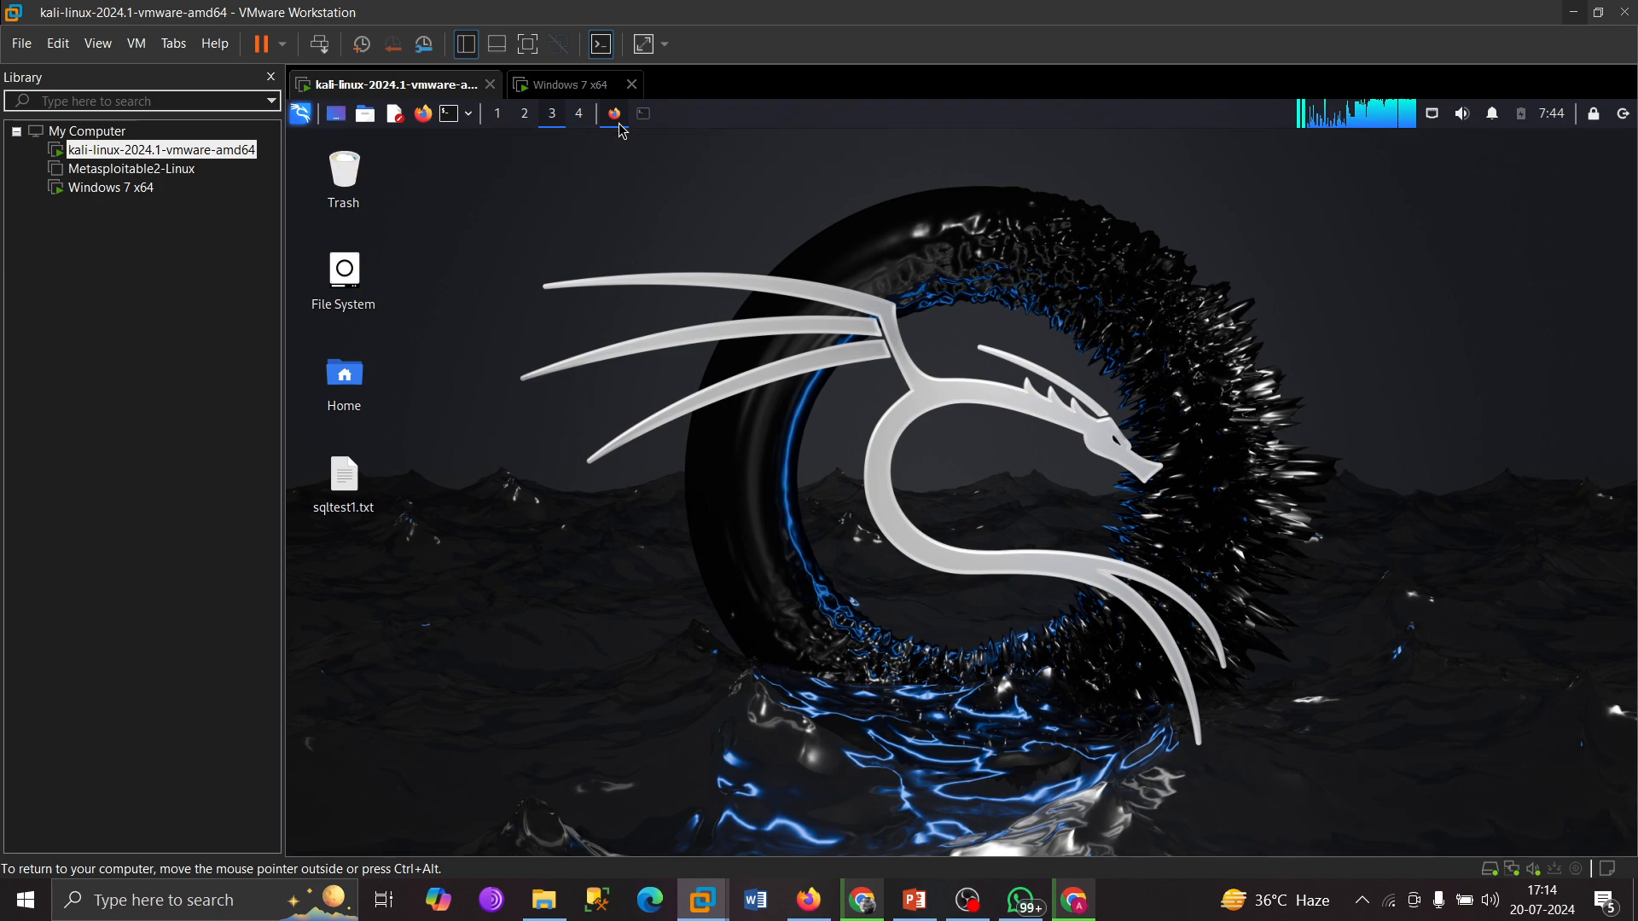
left_click(862, 900)
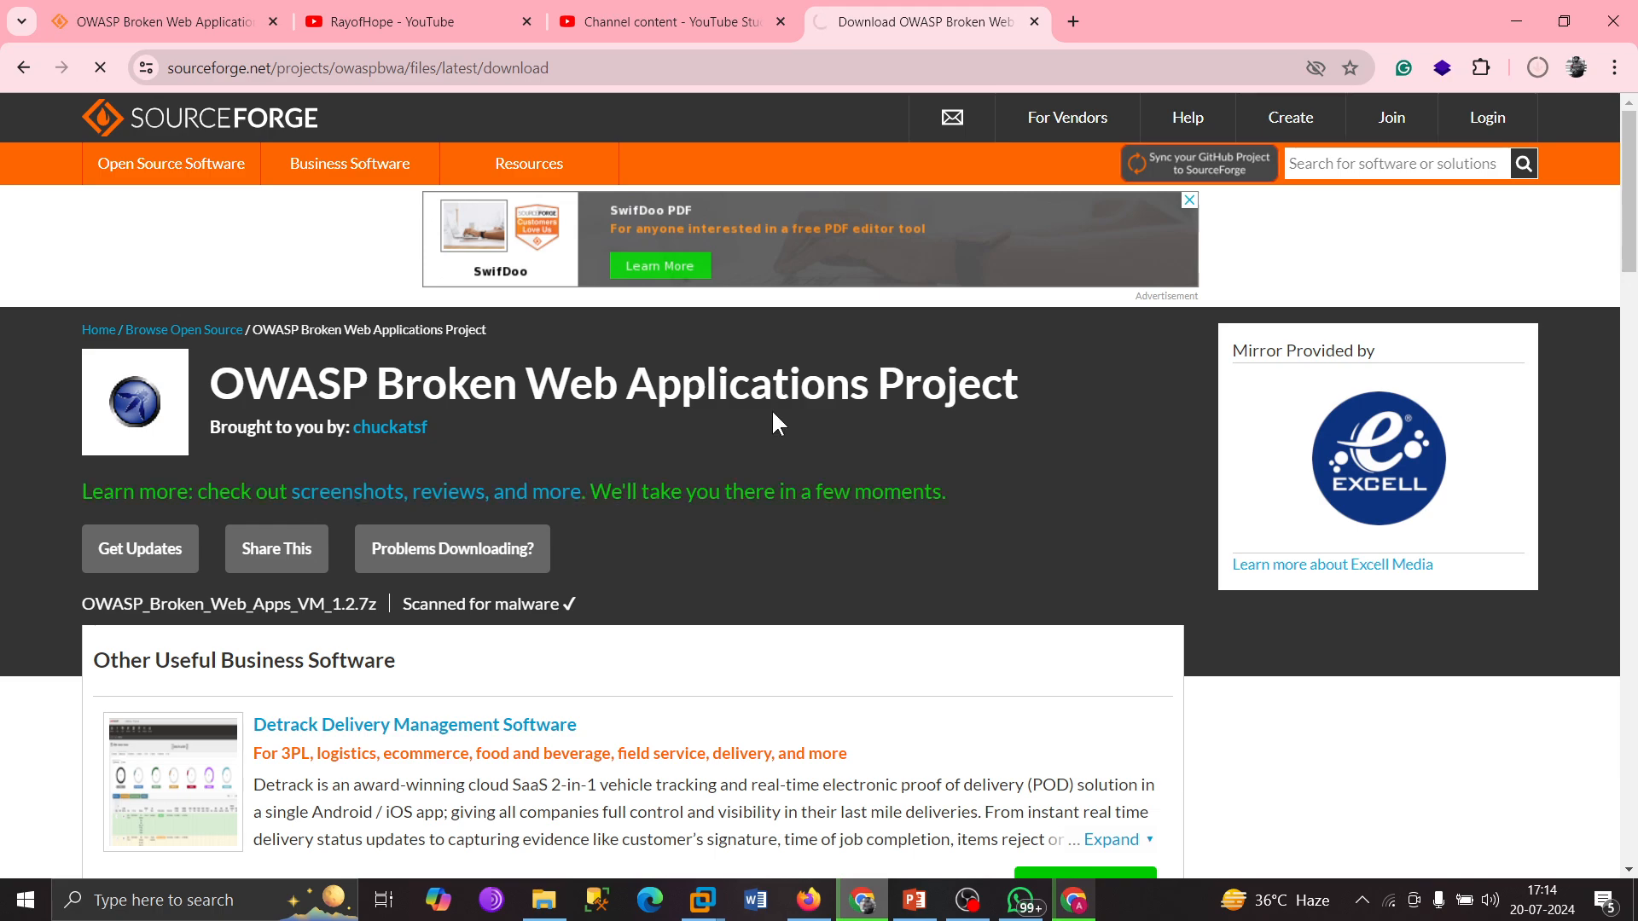
Open Chrome's download history to watch the 1.7 GB OWASP VM download, then switch to Windows 7 x64.
key("ctrl+j")
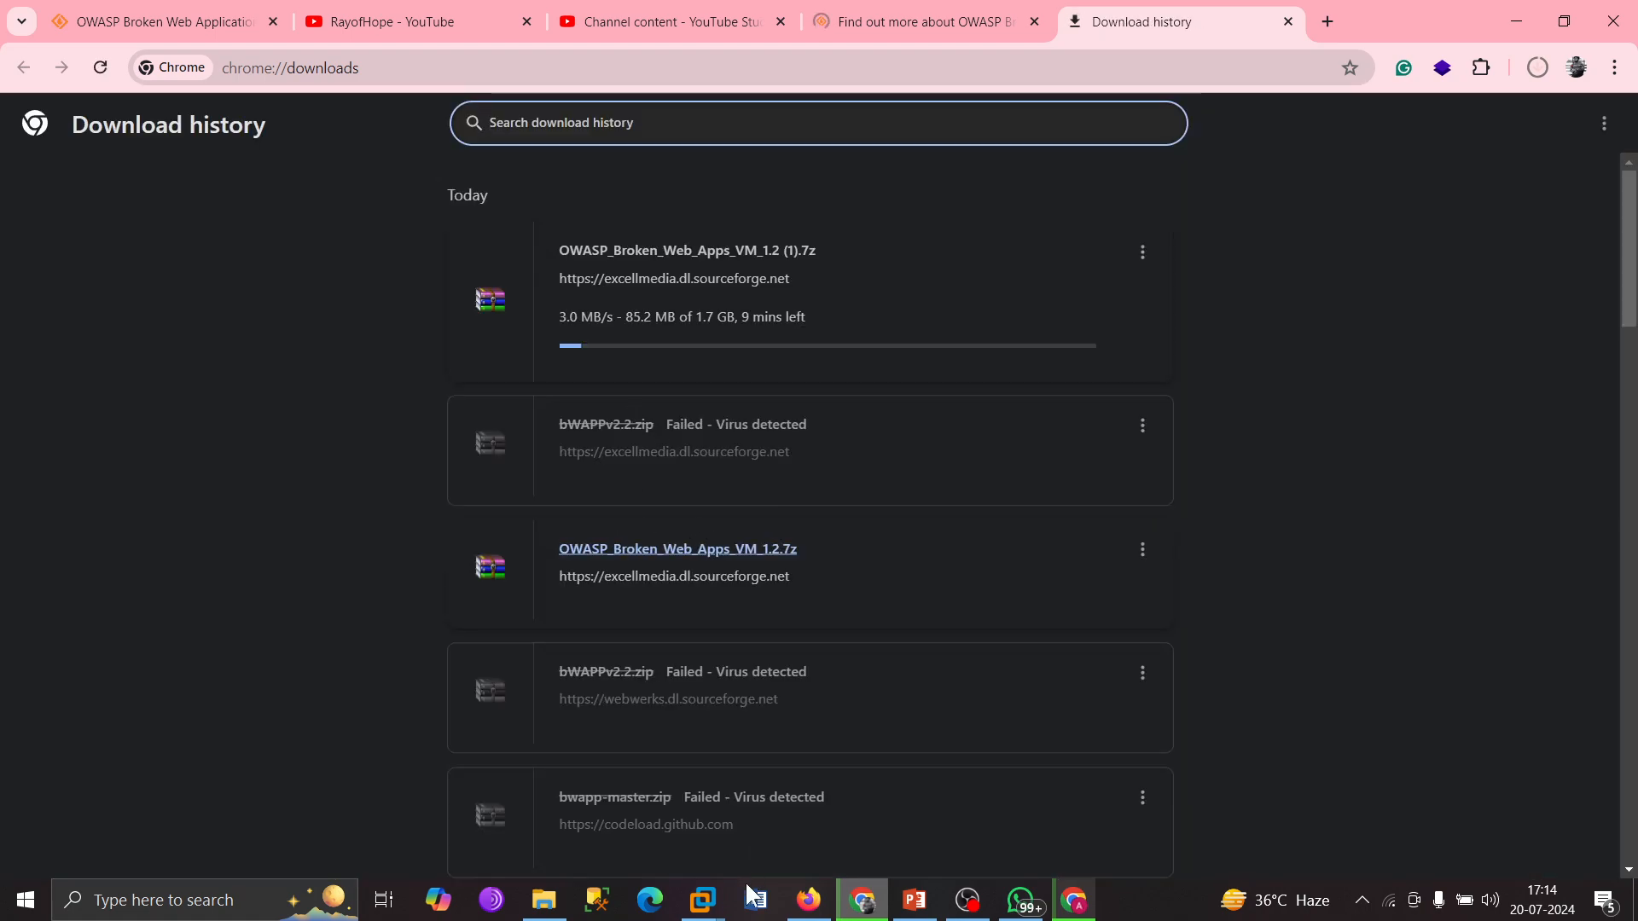
mouse_move(702, 901)
left_click(817, 777)
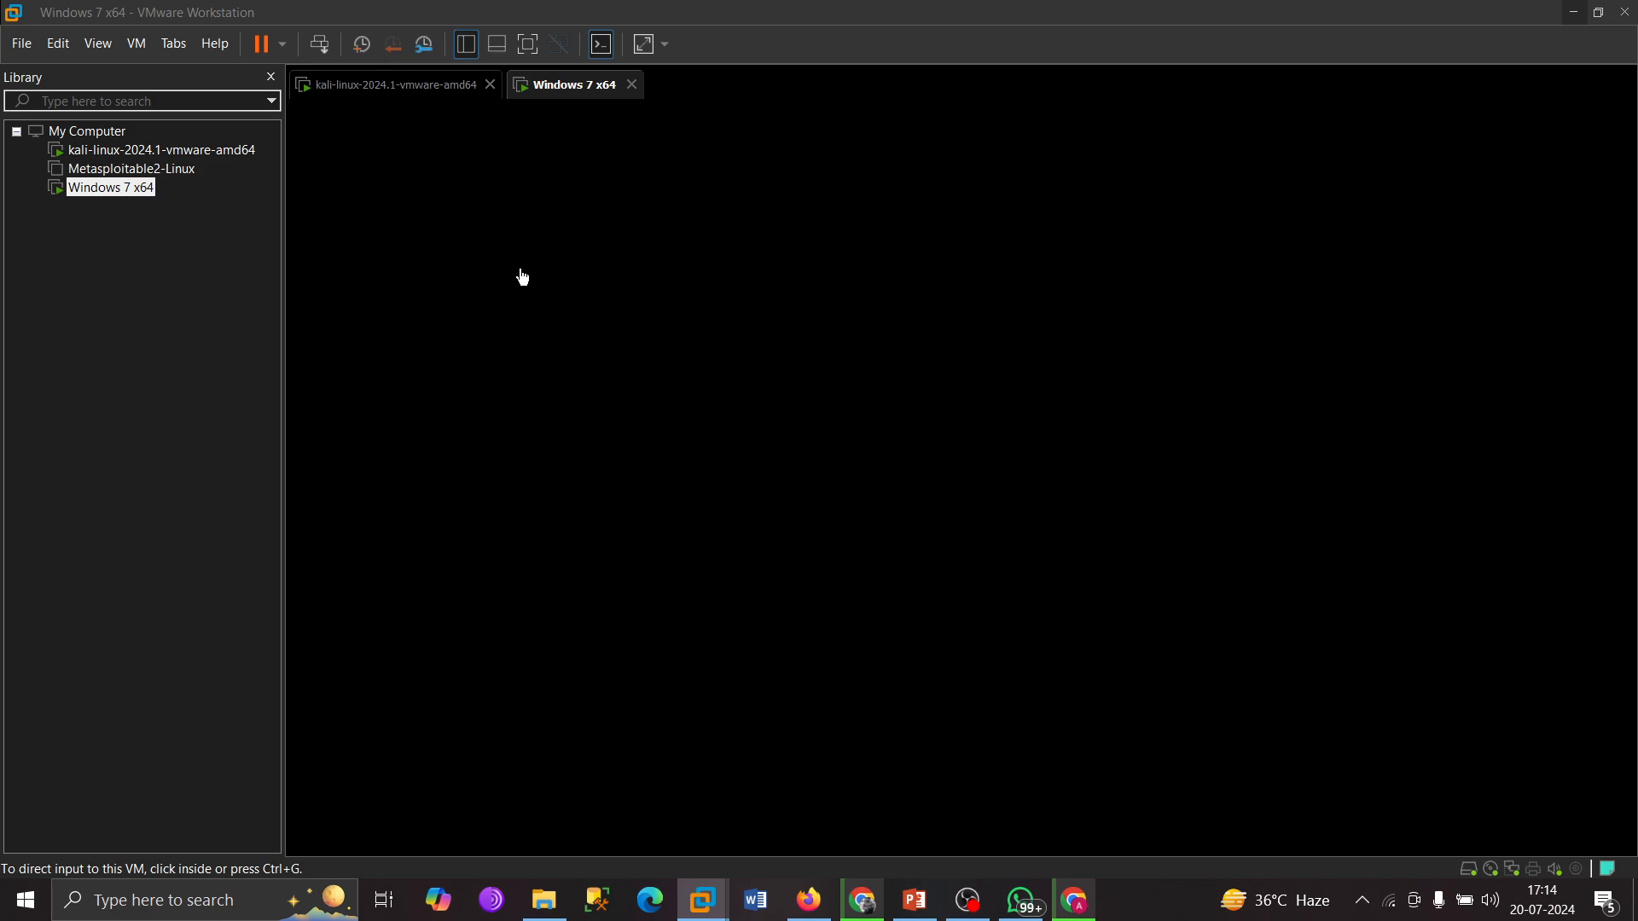
Review Kali's VirusTotal report flagging the file as a trojan by Avast, then return to Chrome's downloads.
left_click(418, 85)
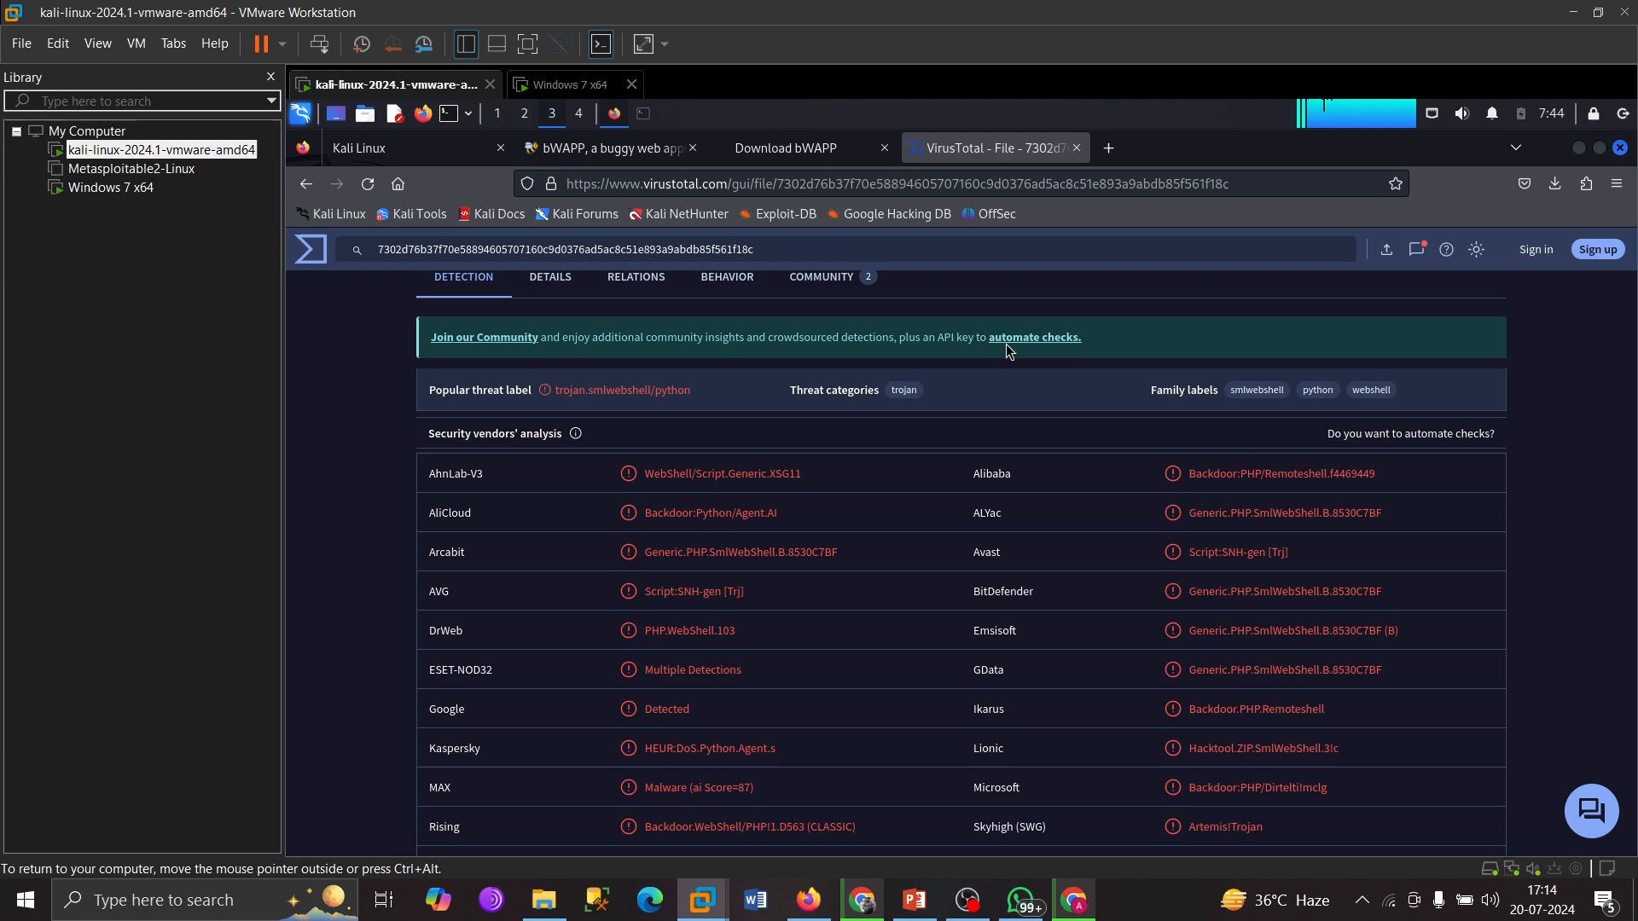
left_click(543, 900)
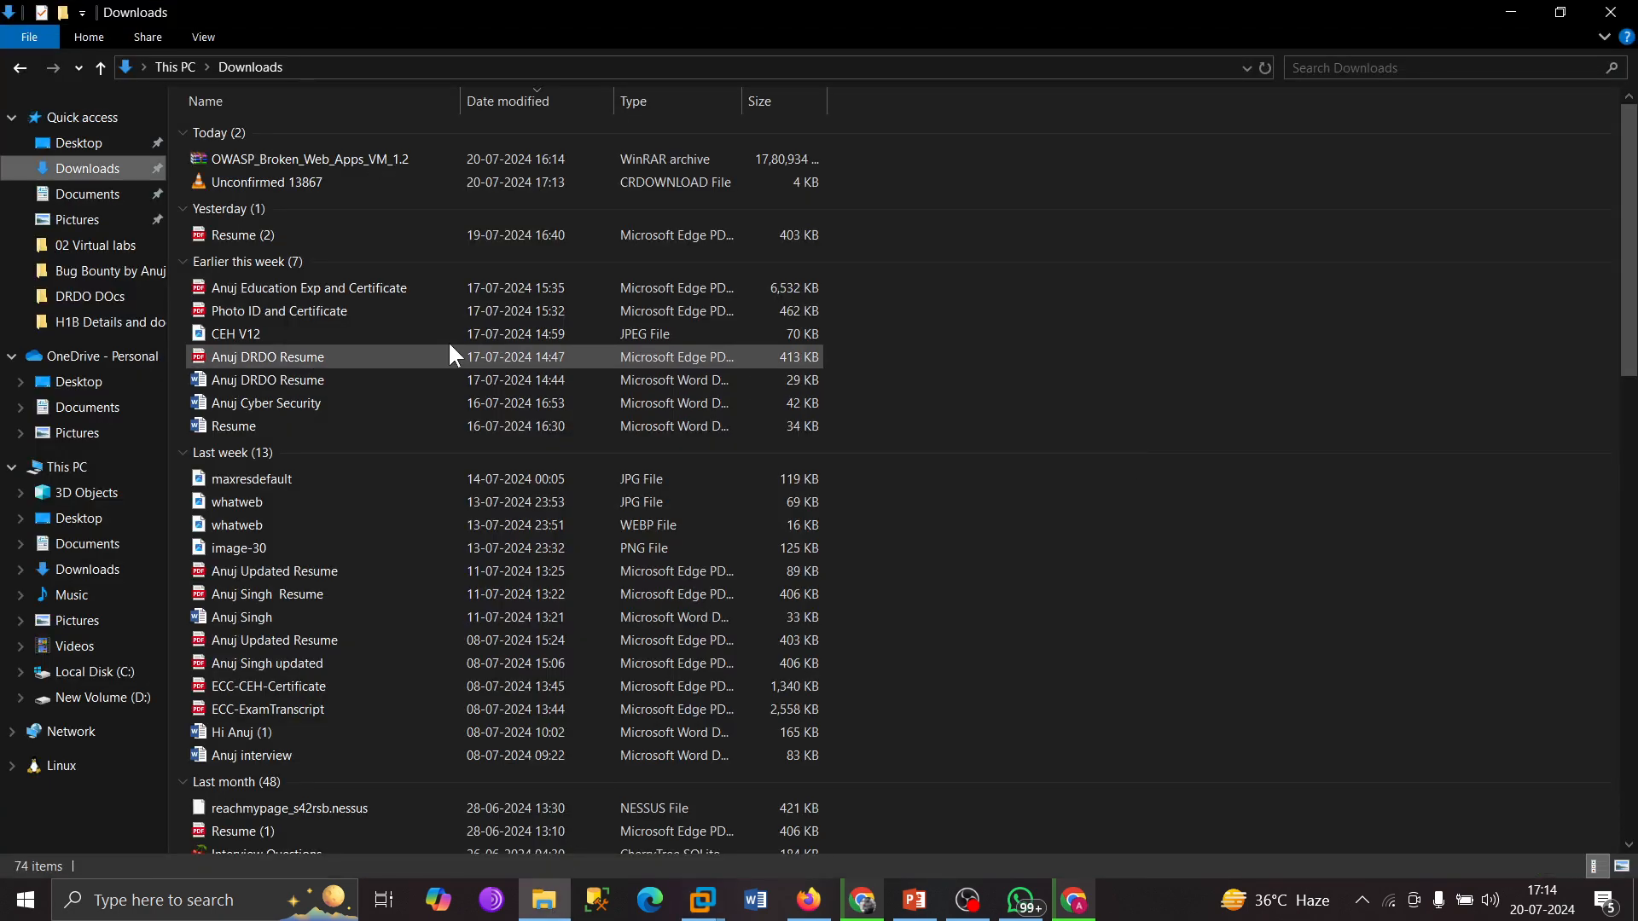
left_click(703, 900)
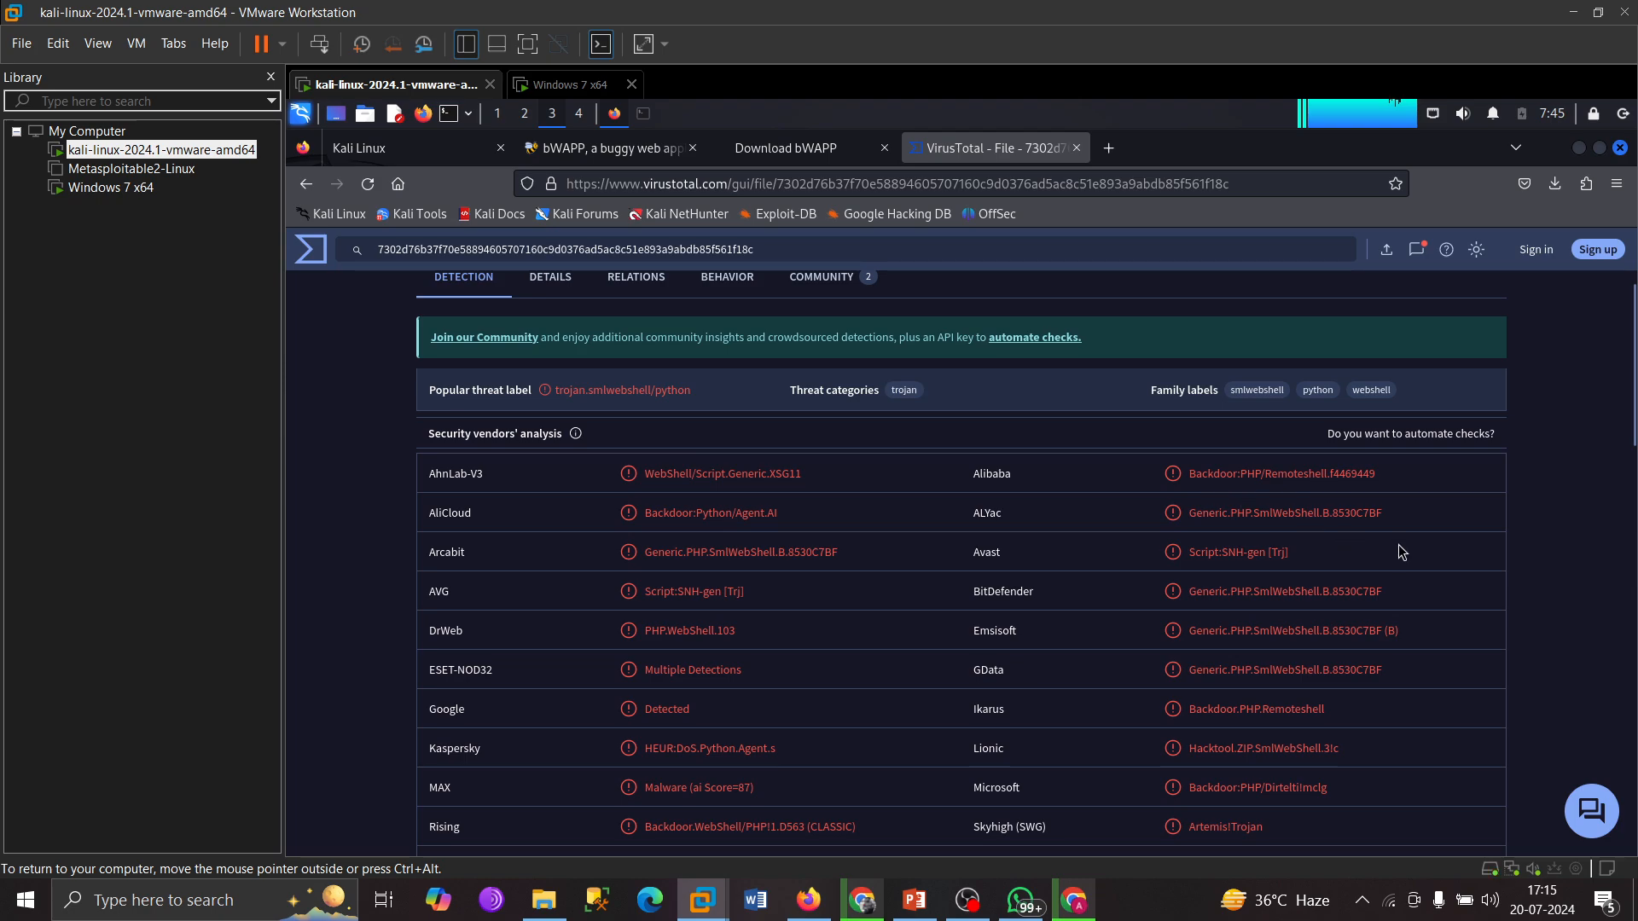
left_click_drag(1400, 552, 1195, 553)
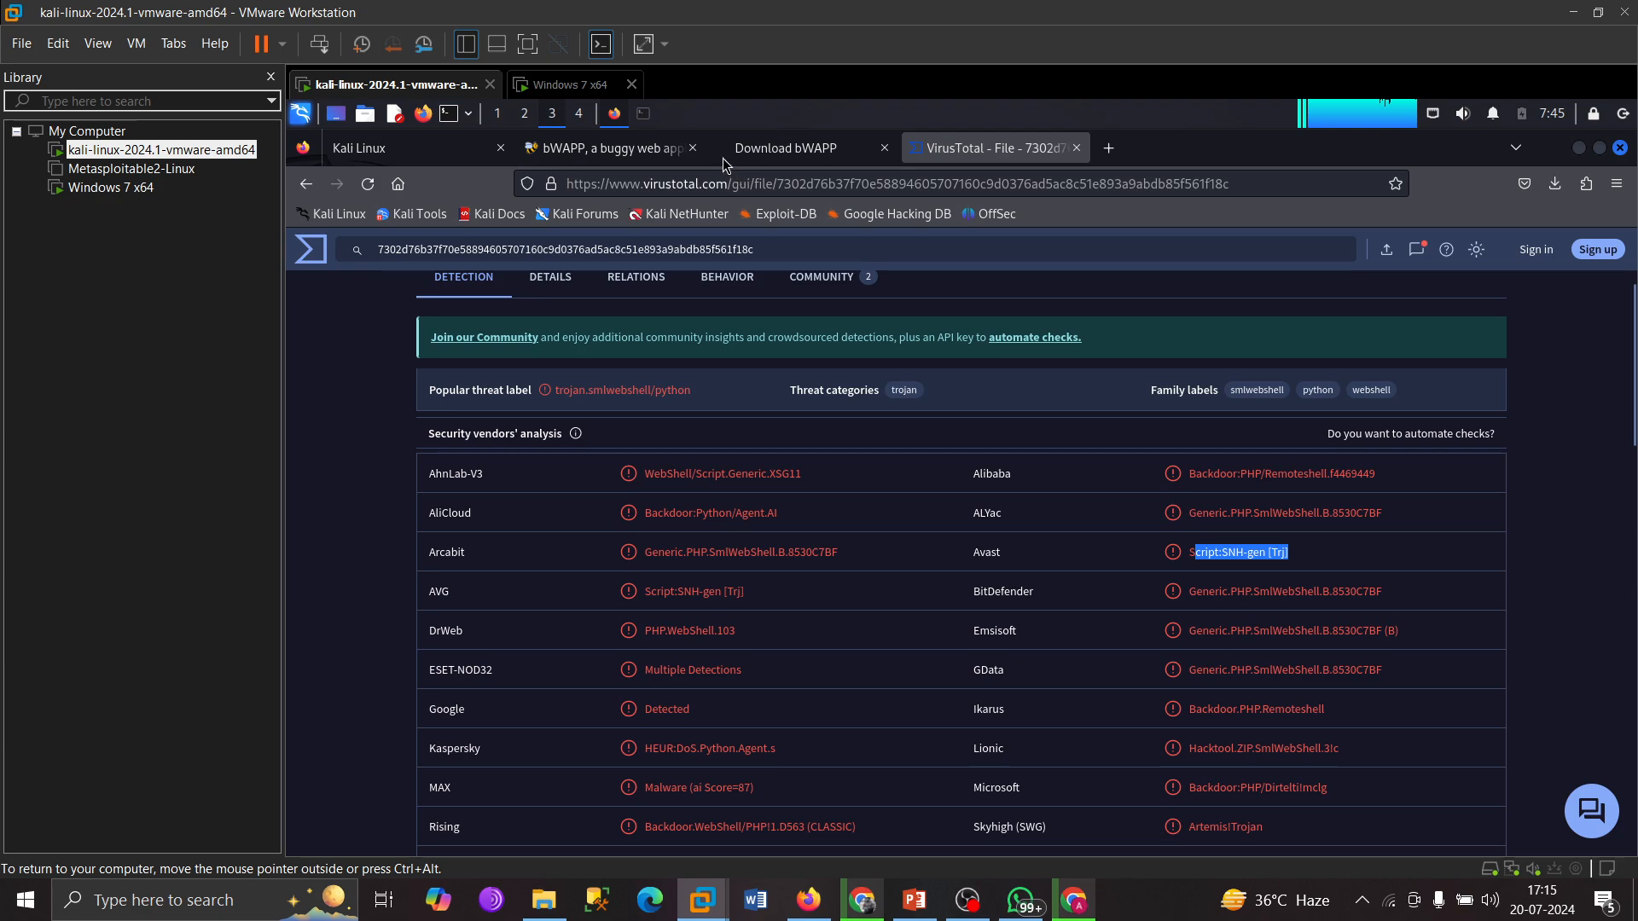
left_click(1081, 149)
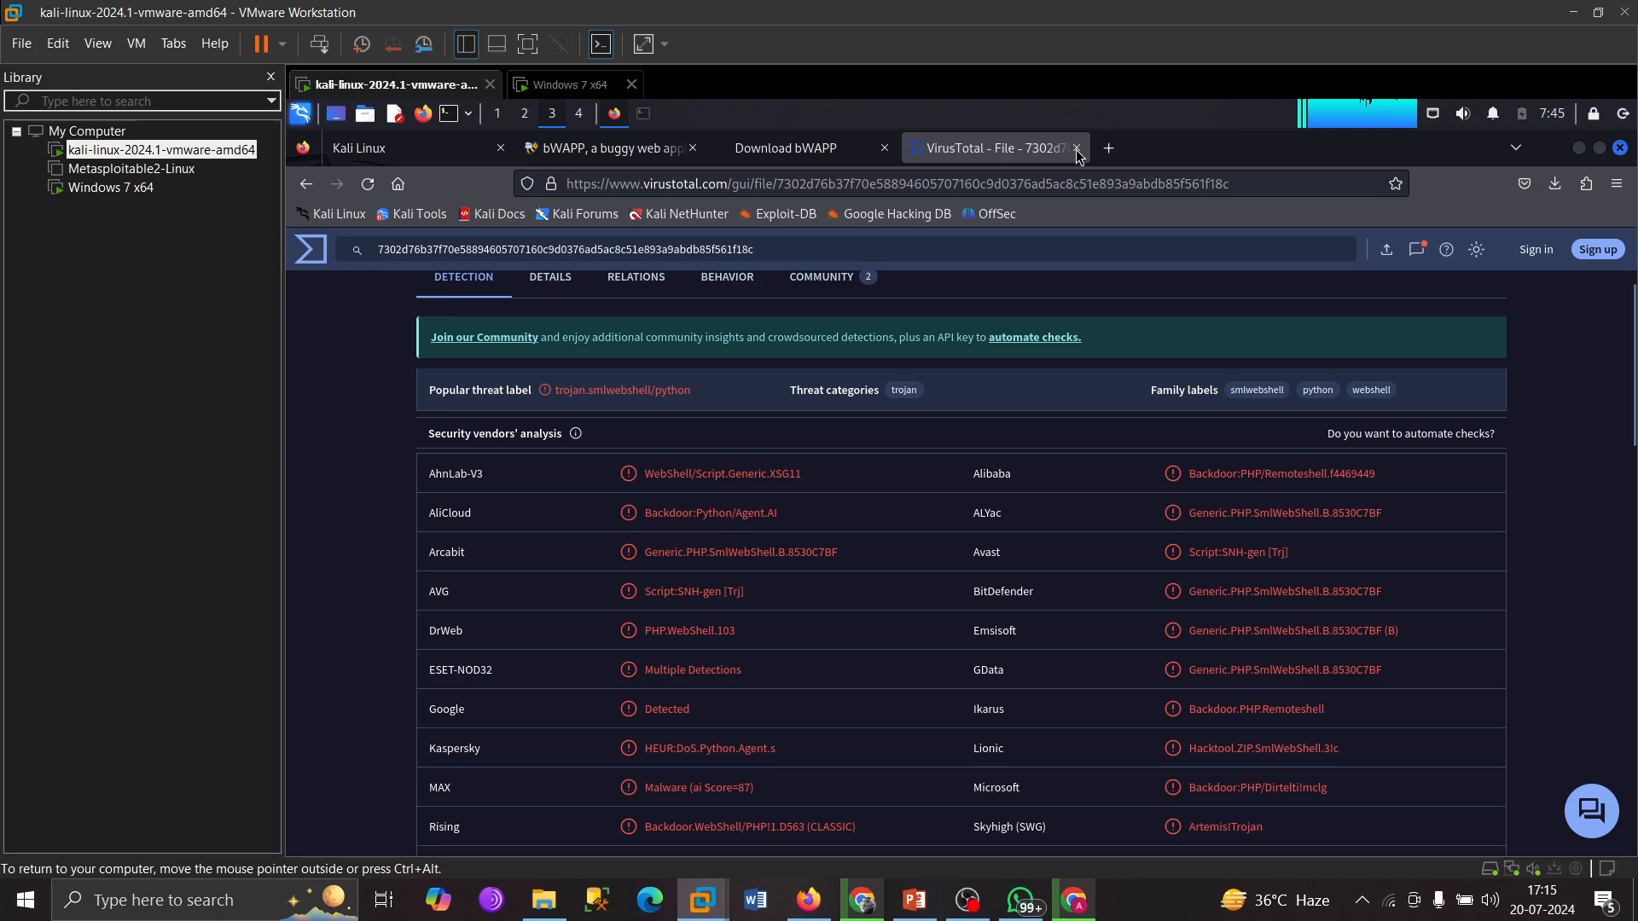
left_click(869, 904)
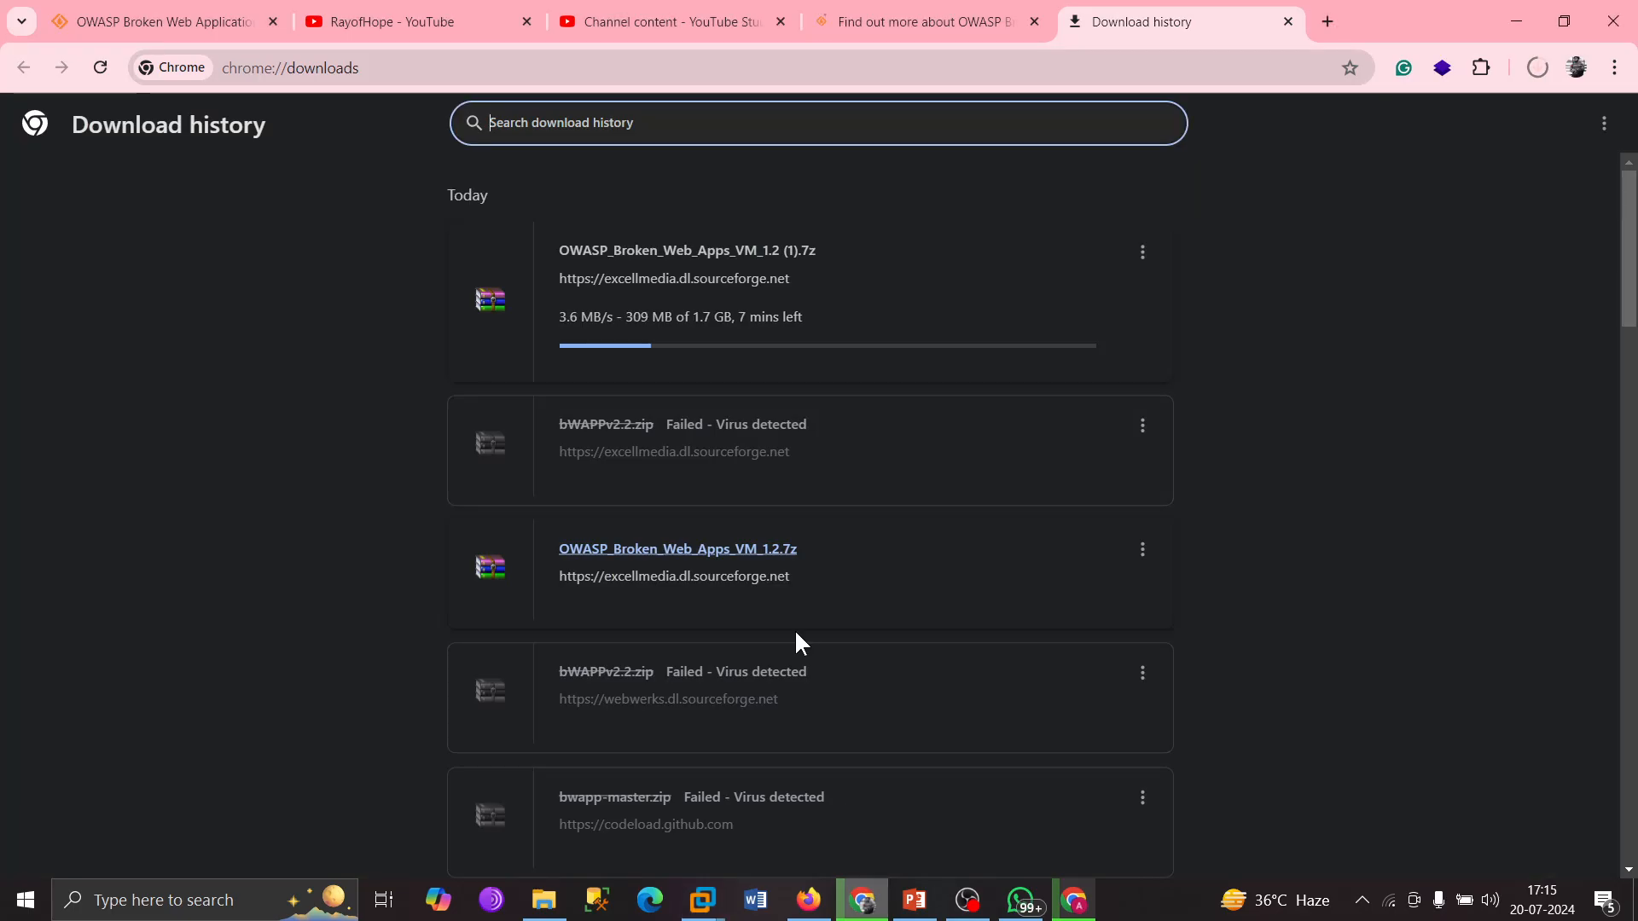
Note the OWASP VM download at 329 MB of 1.7 GB, then switch to the Downloads folder.
left_click(333, 507)
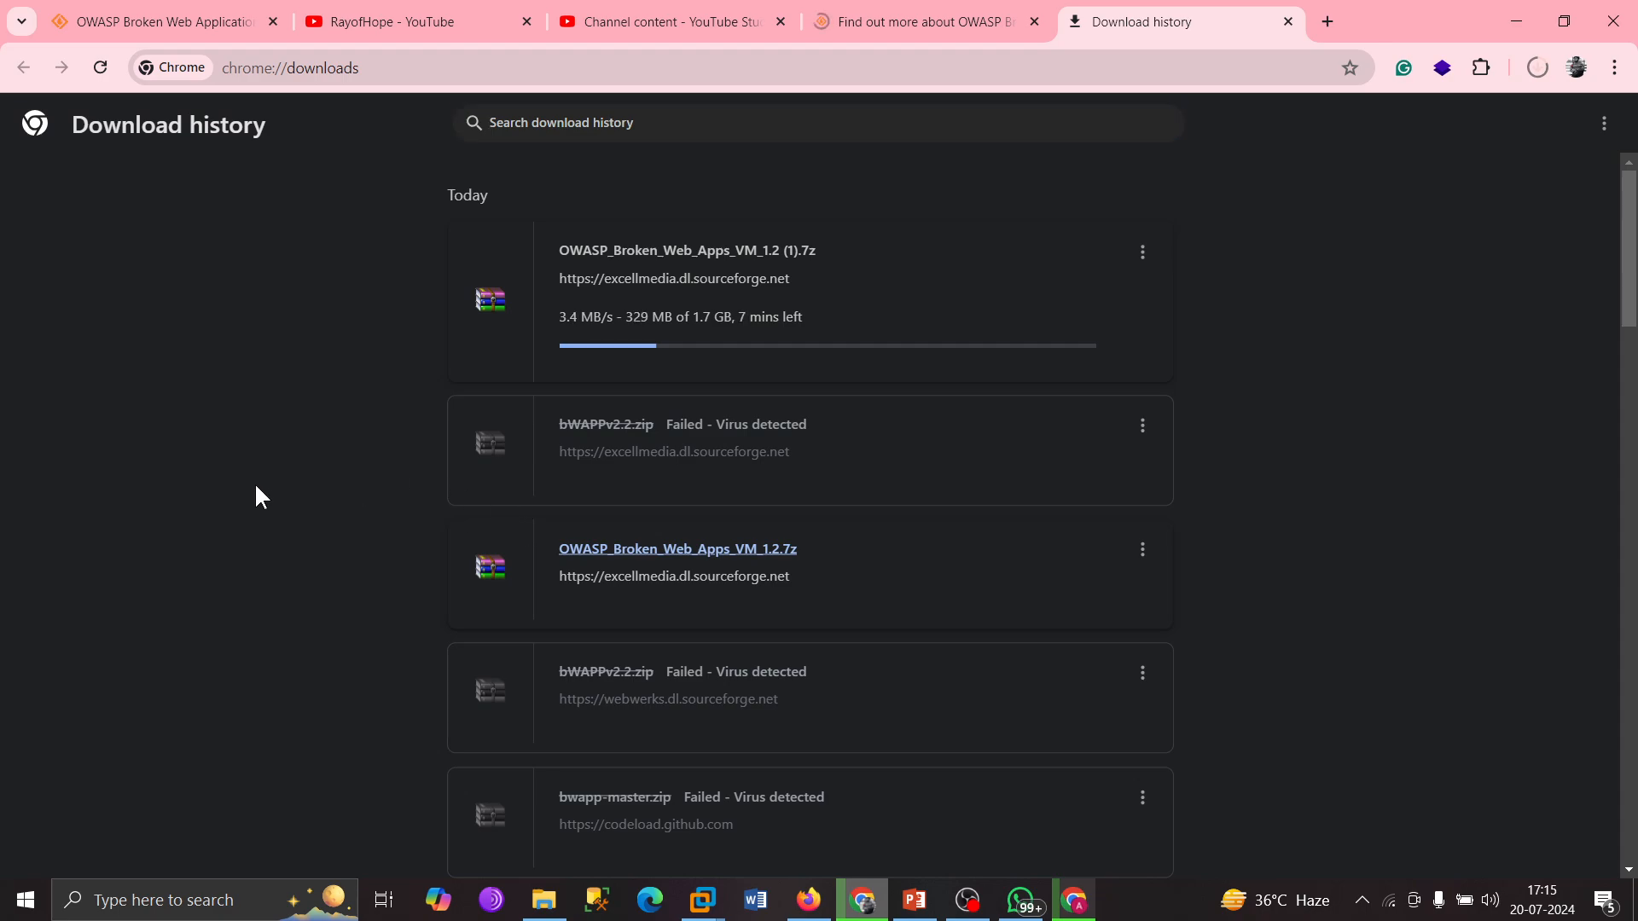
key("alt+Tab")
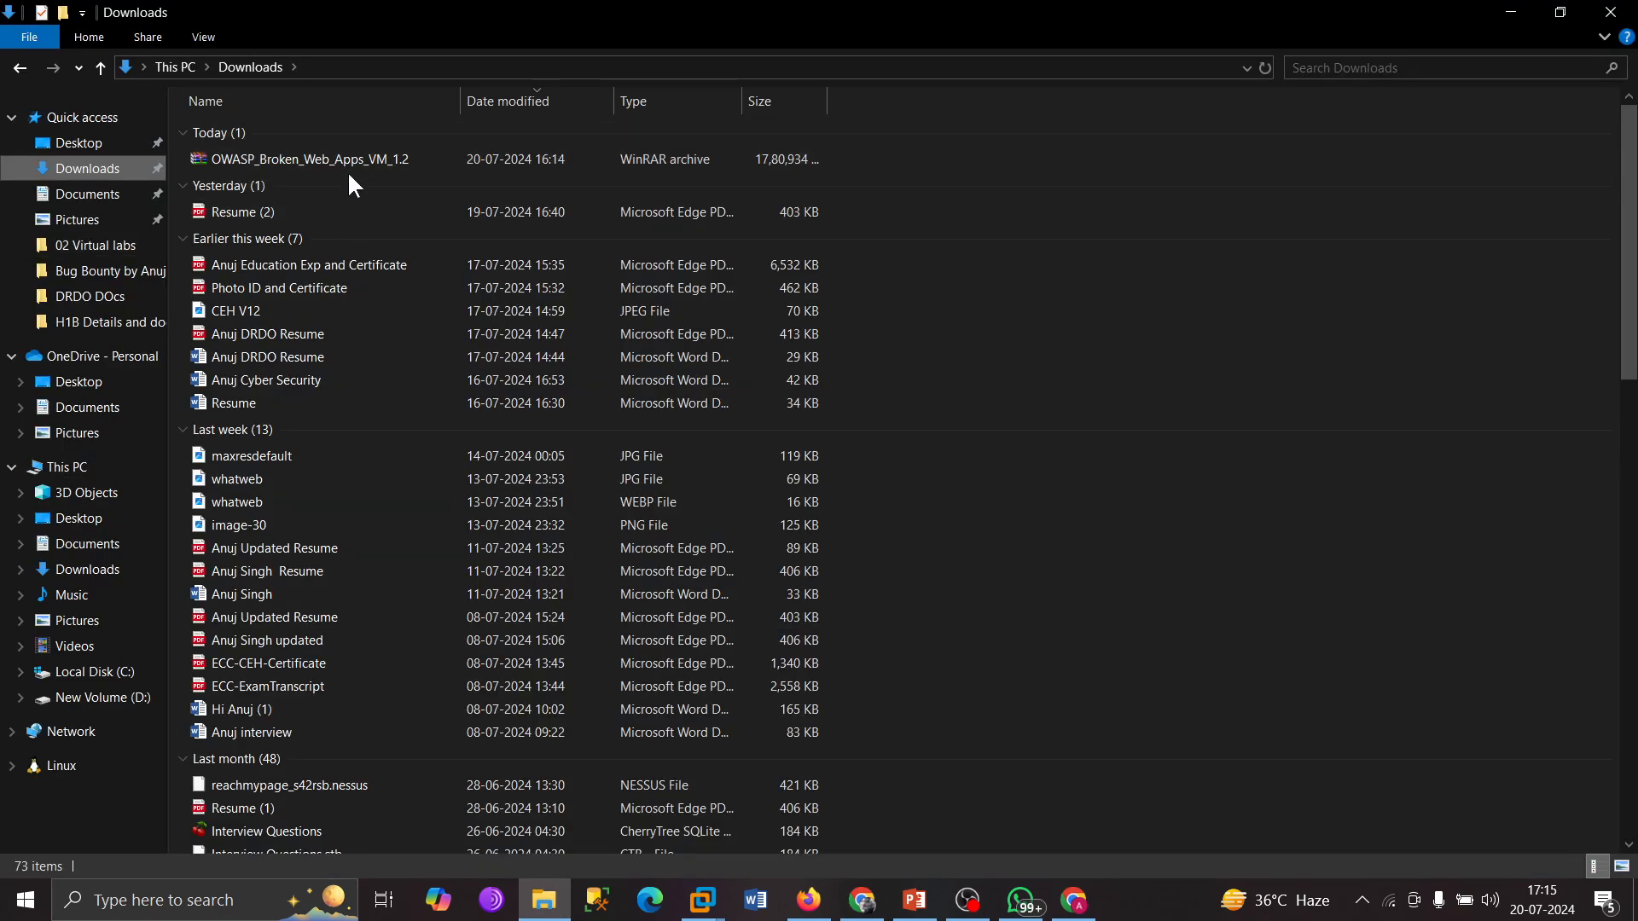
Select the OWASP_Broken_Web_Apps_VM_1.2 archive in Downloads, then go to New Volume (D:).
left_click(366, 156)
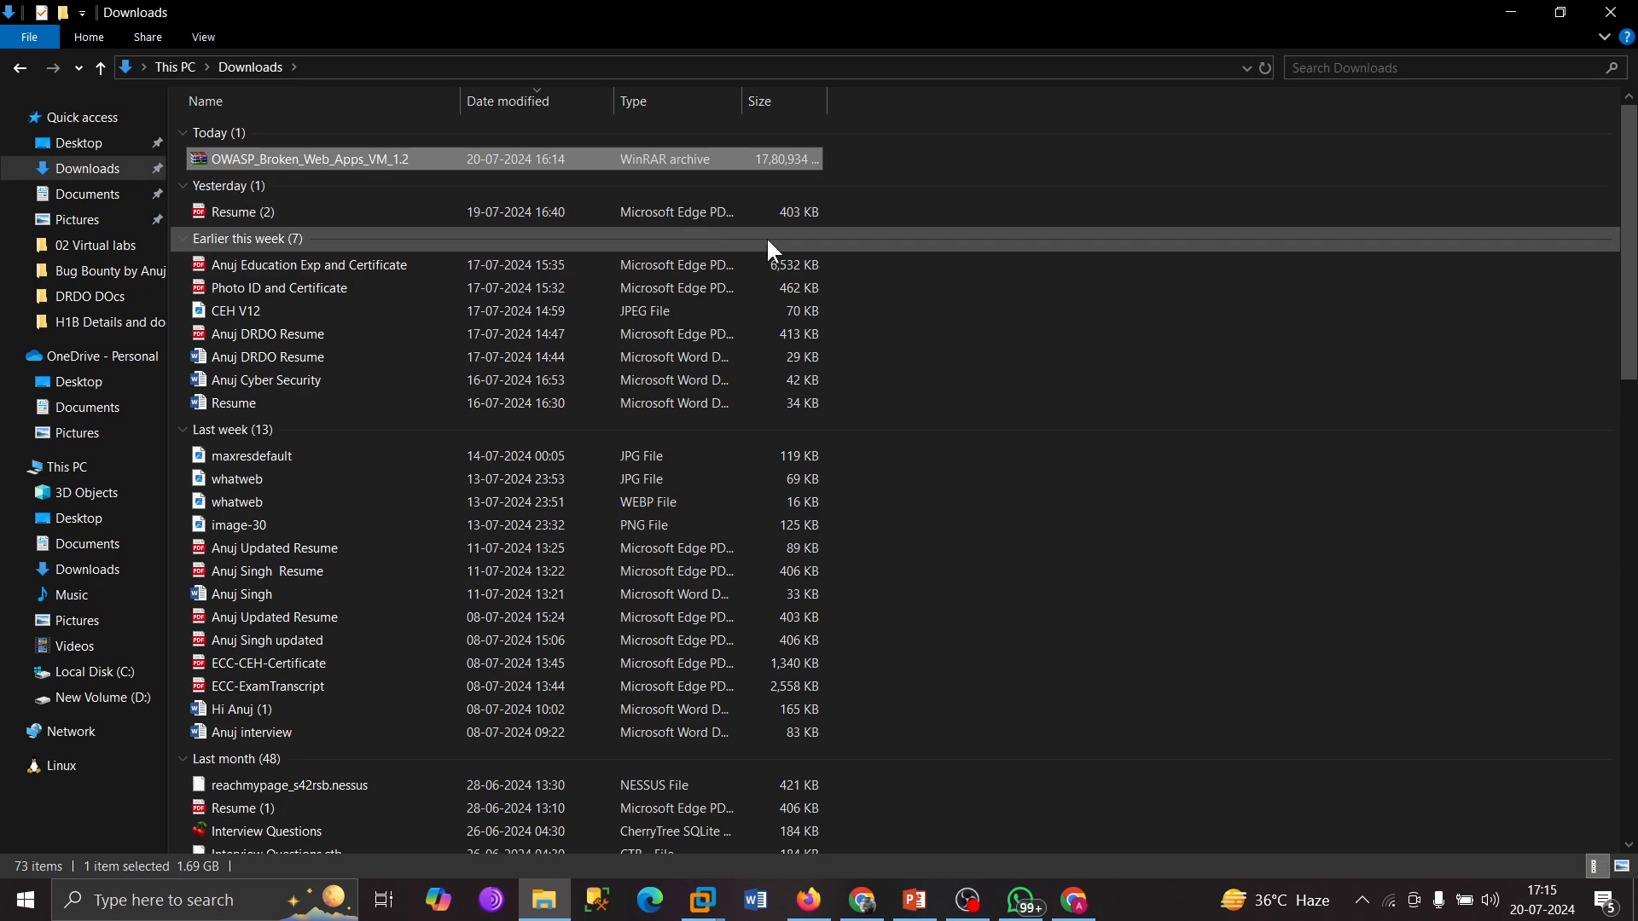
left_click(378, 158, "ctrl")
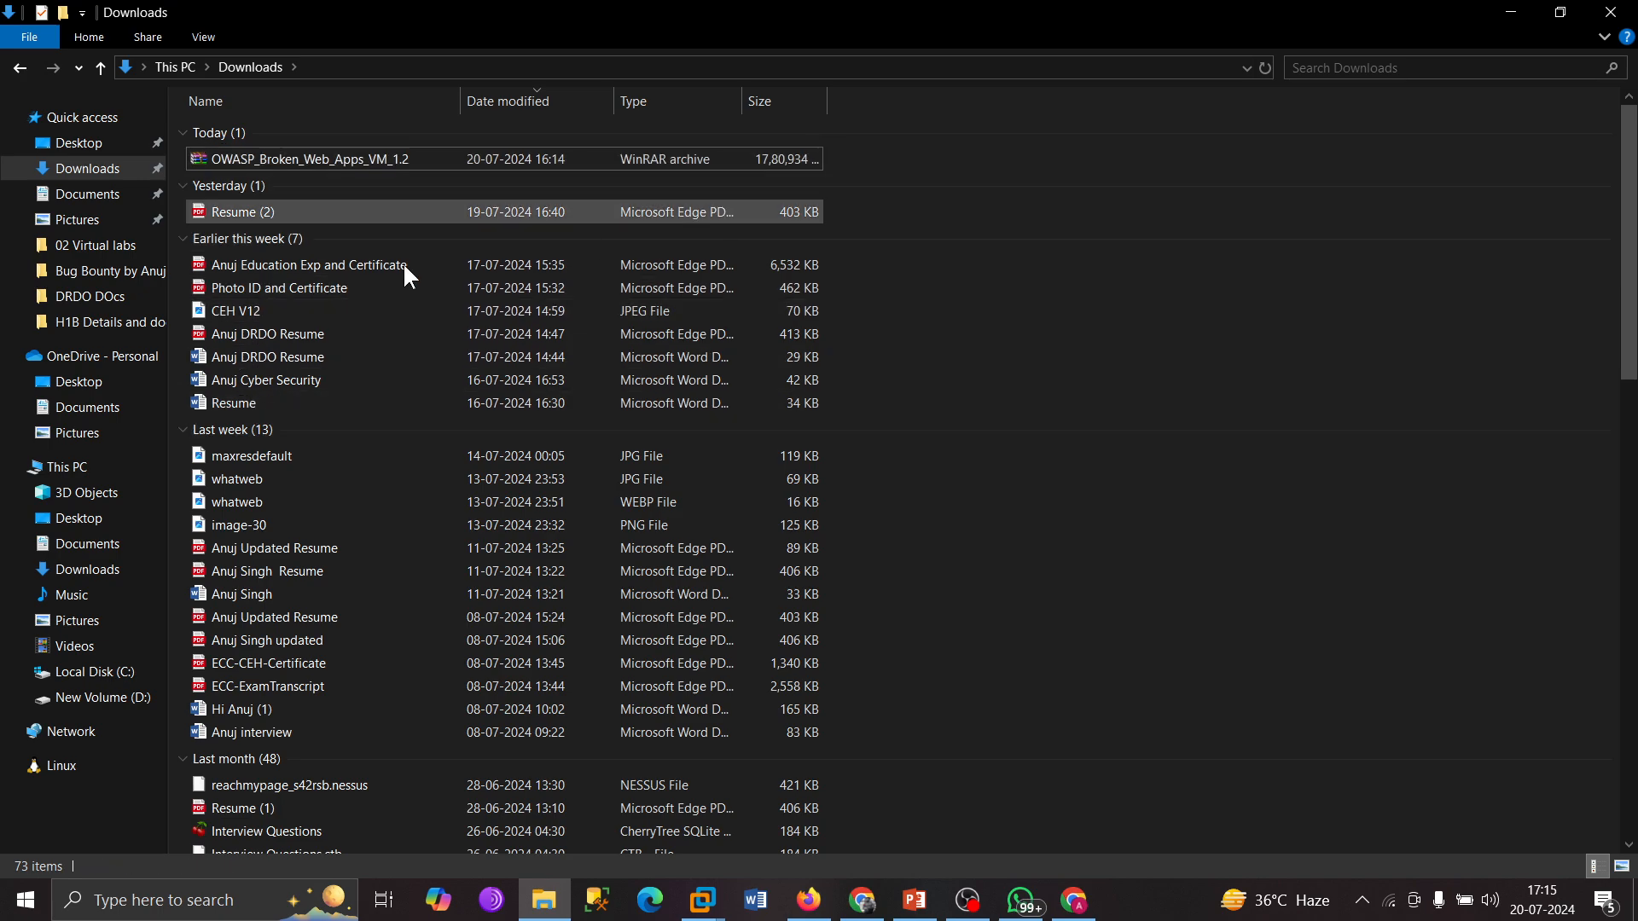
left_click(382, 155)
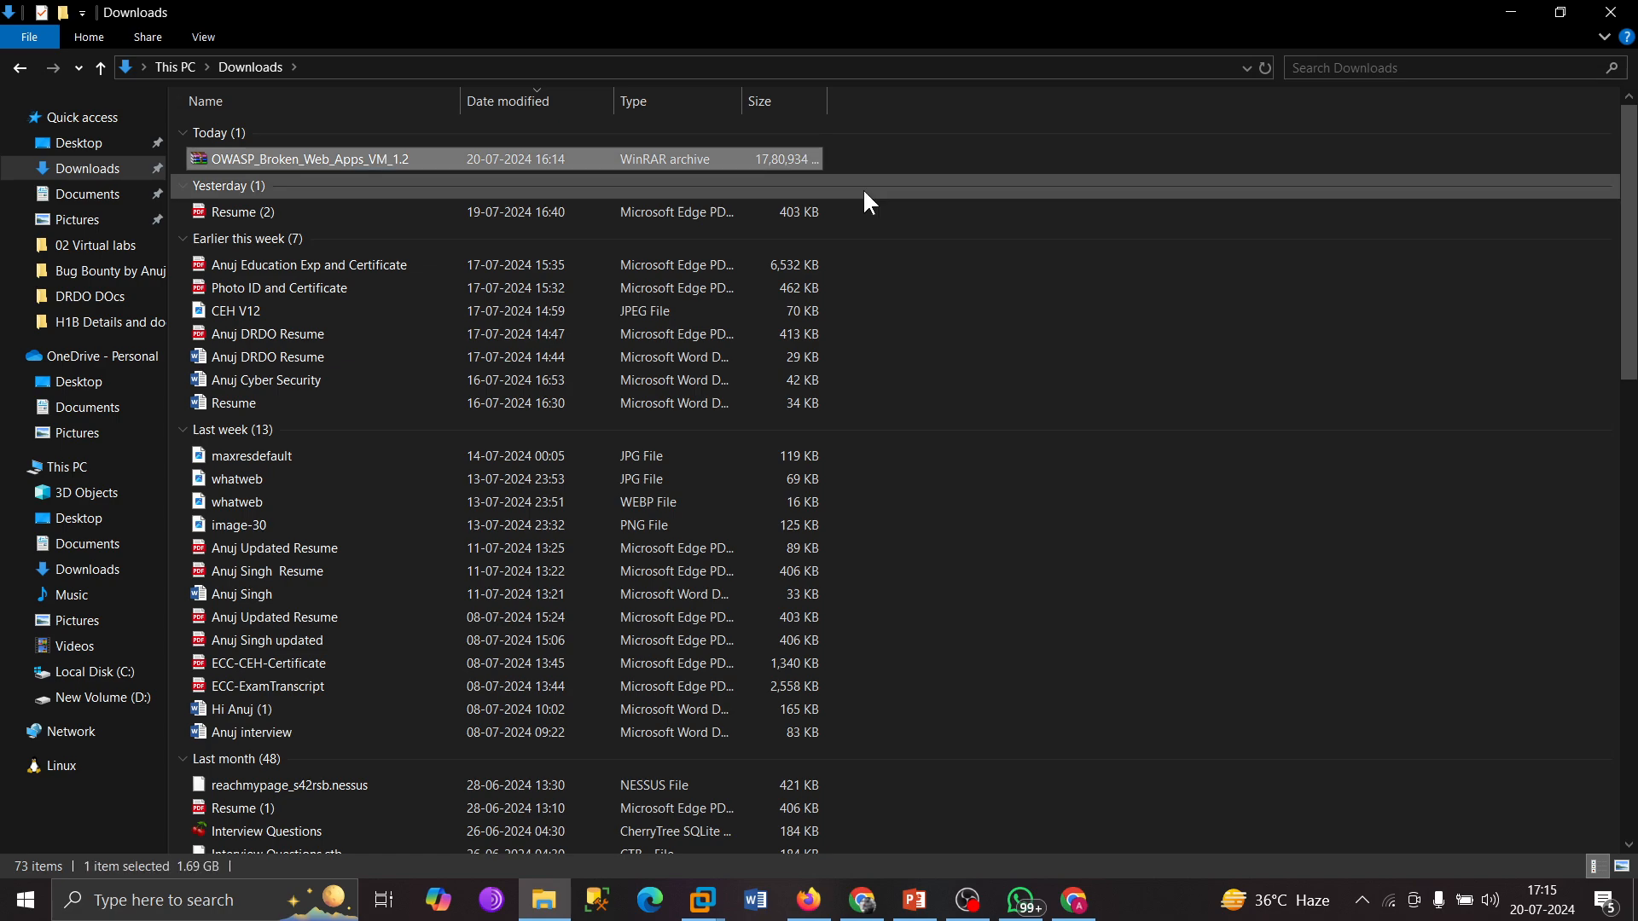
left_click(114, 694)
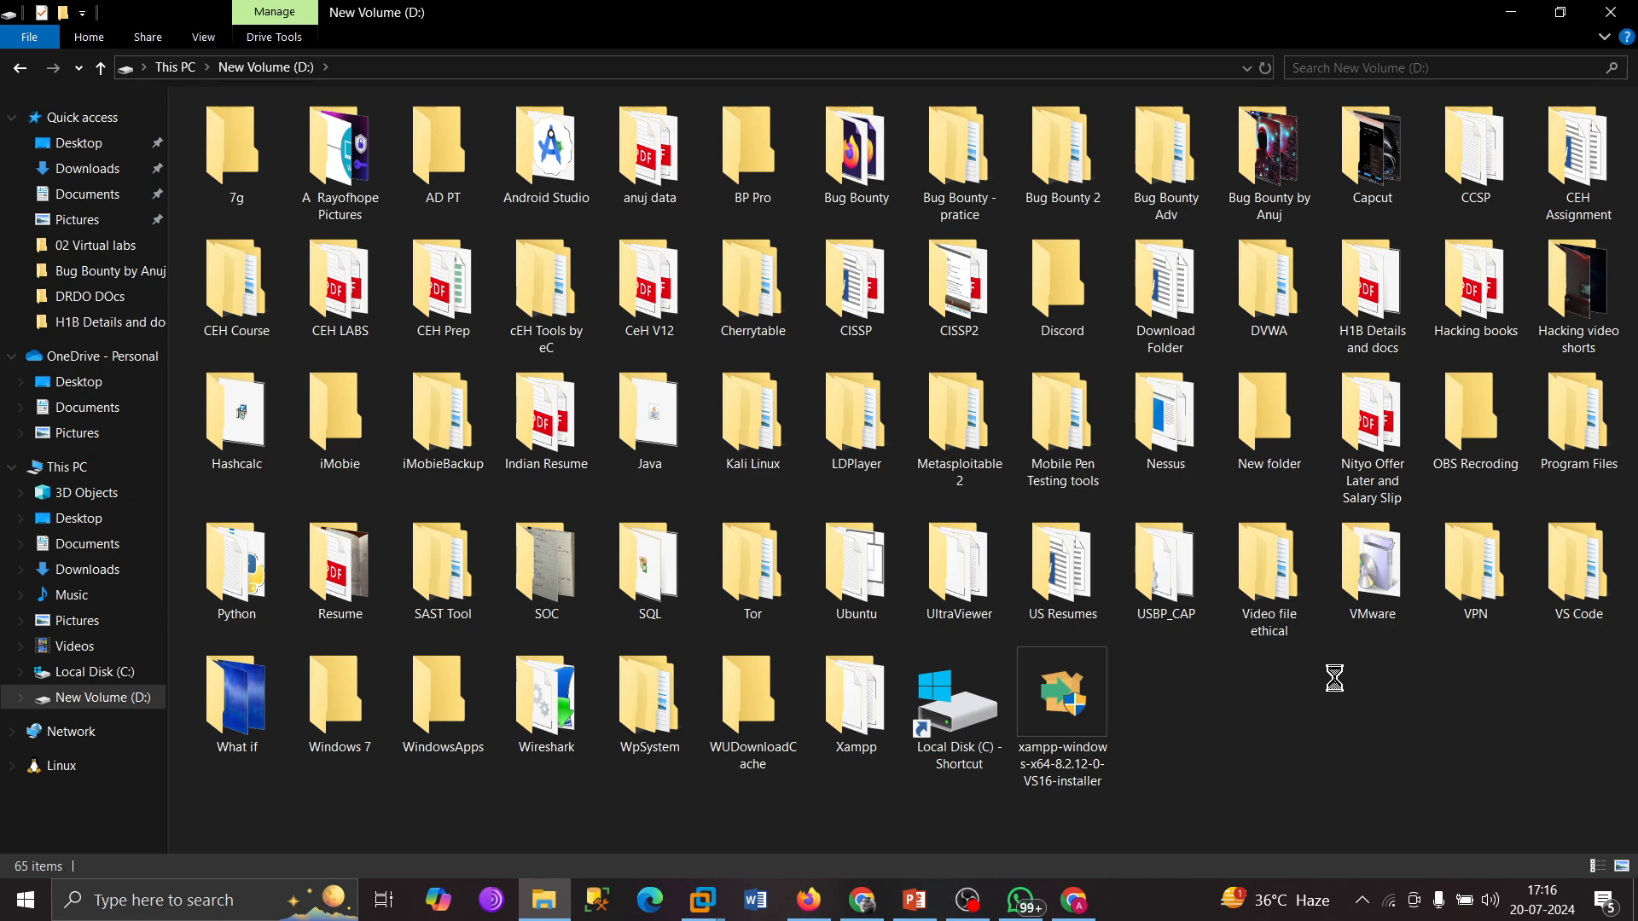
Create a new folder named 'Insecure VM' on the D: drive and open it.
right_click(1254, 701)
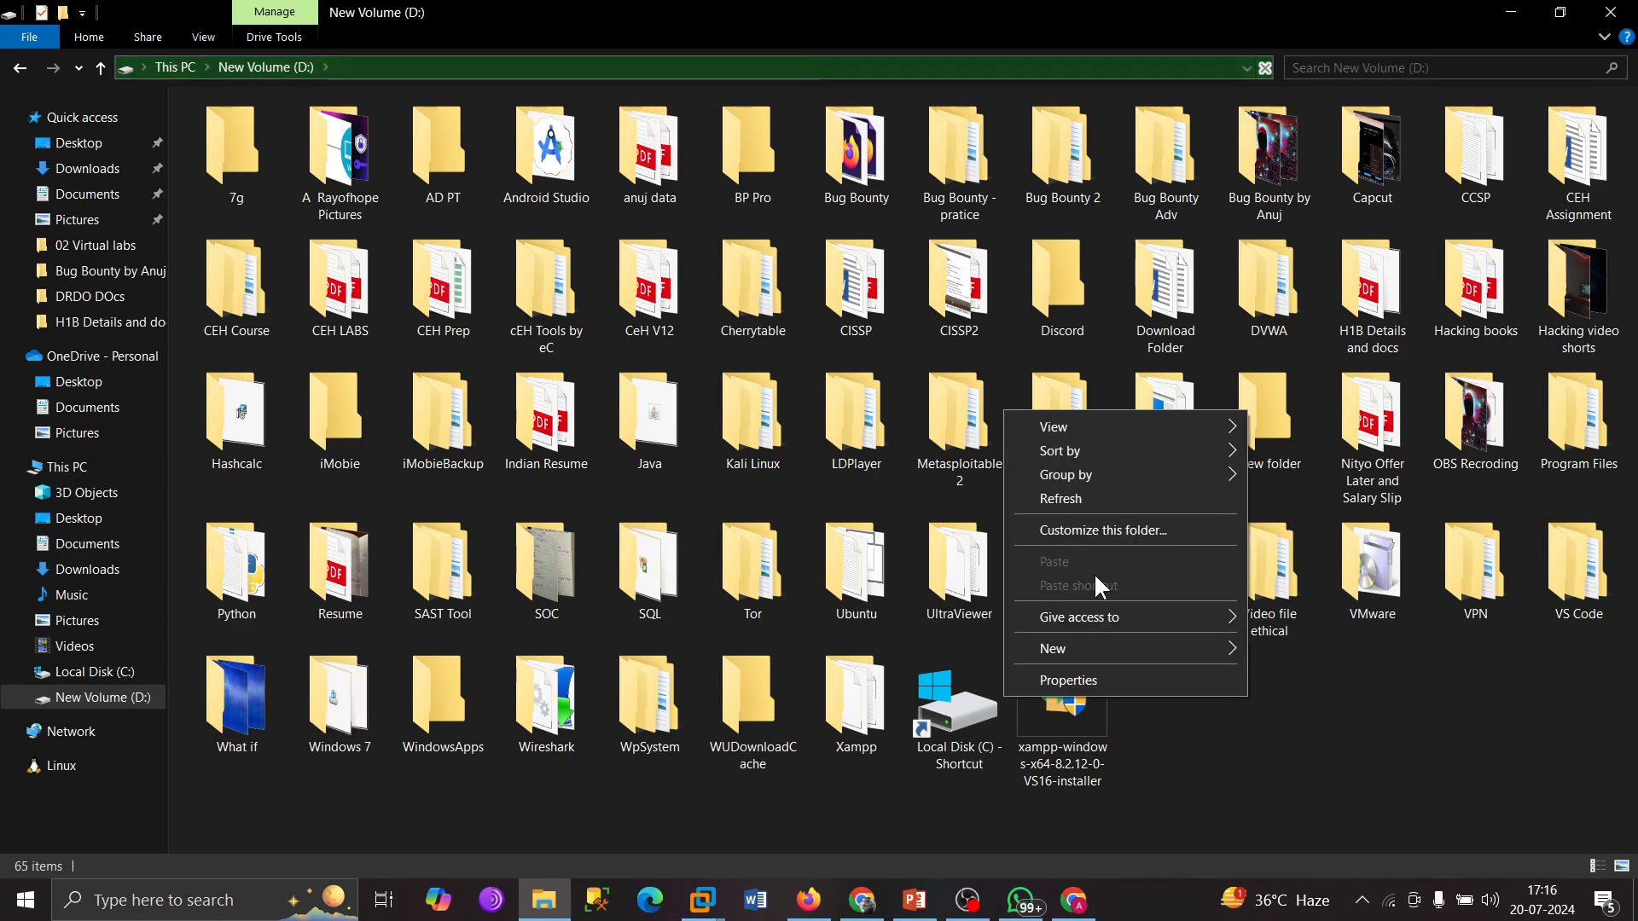
mouse_move(1092, 641)
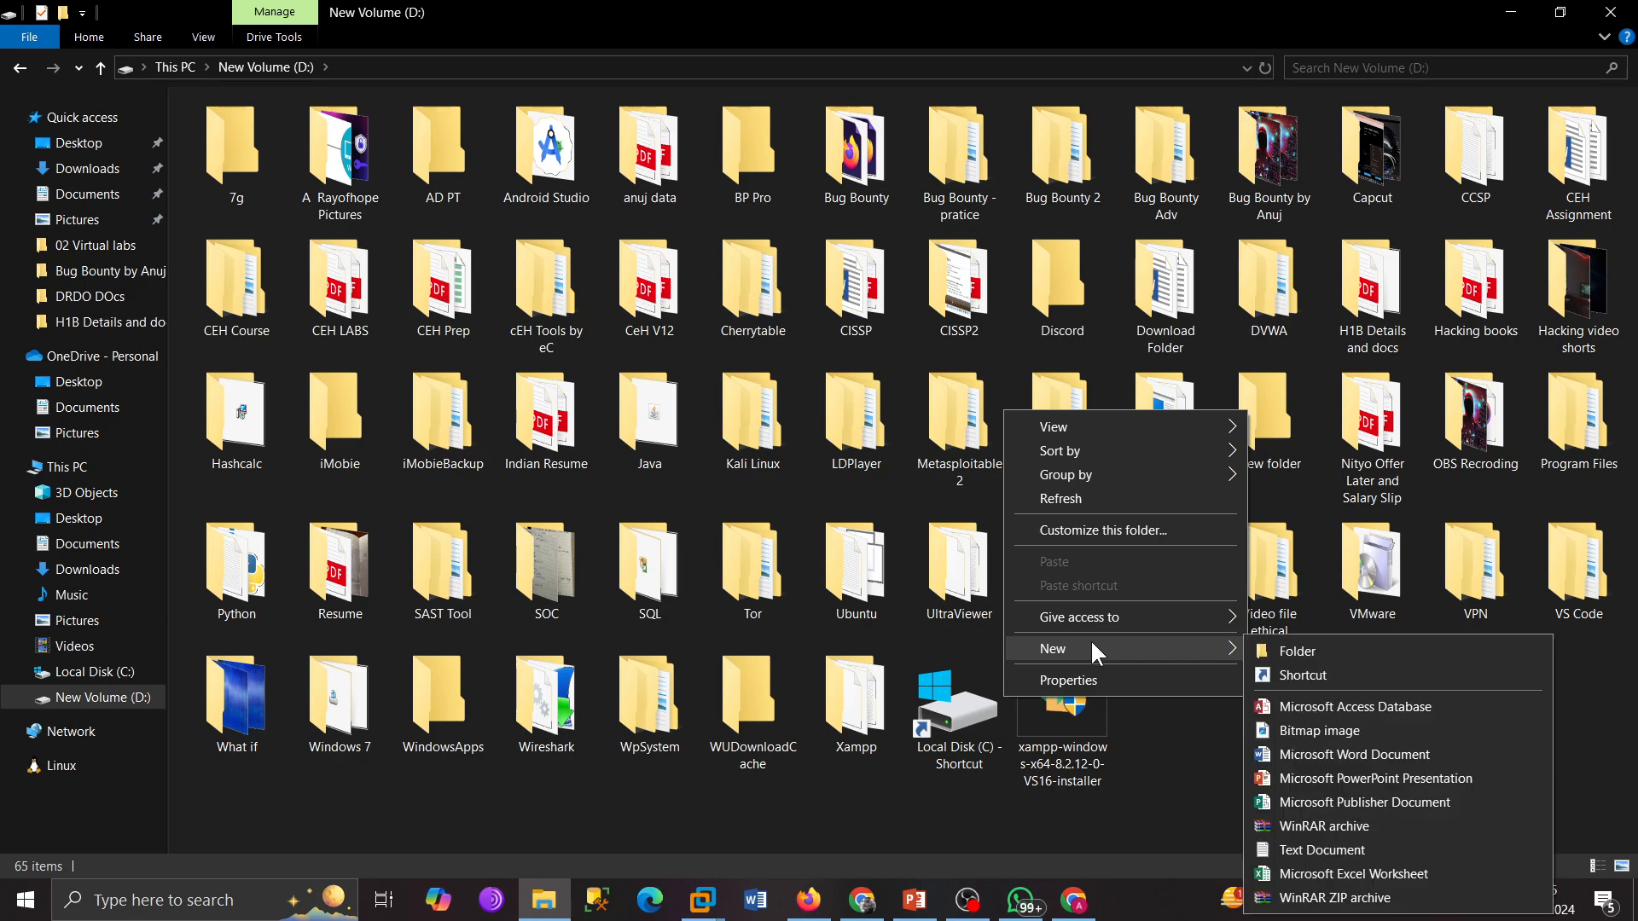
left_click(1277, 647)
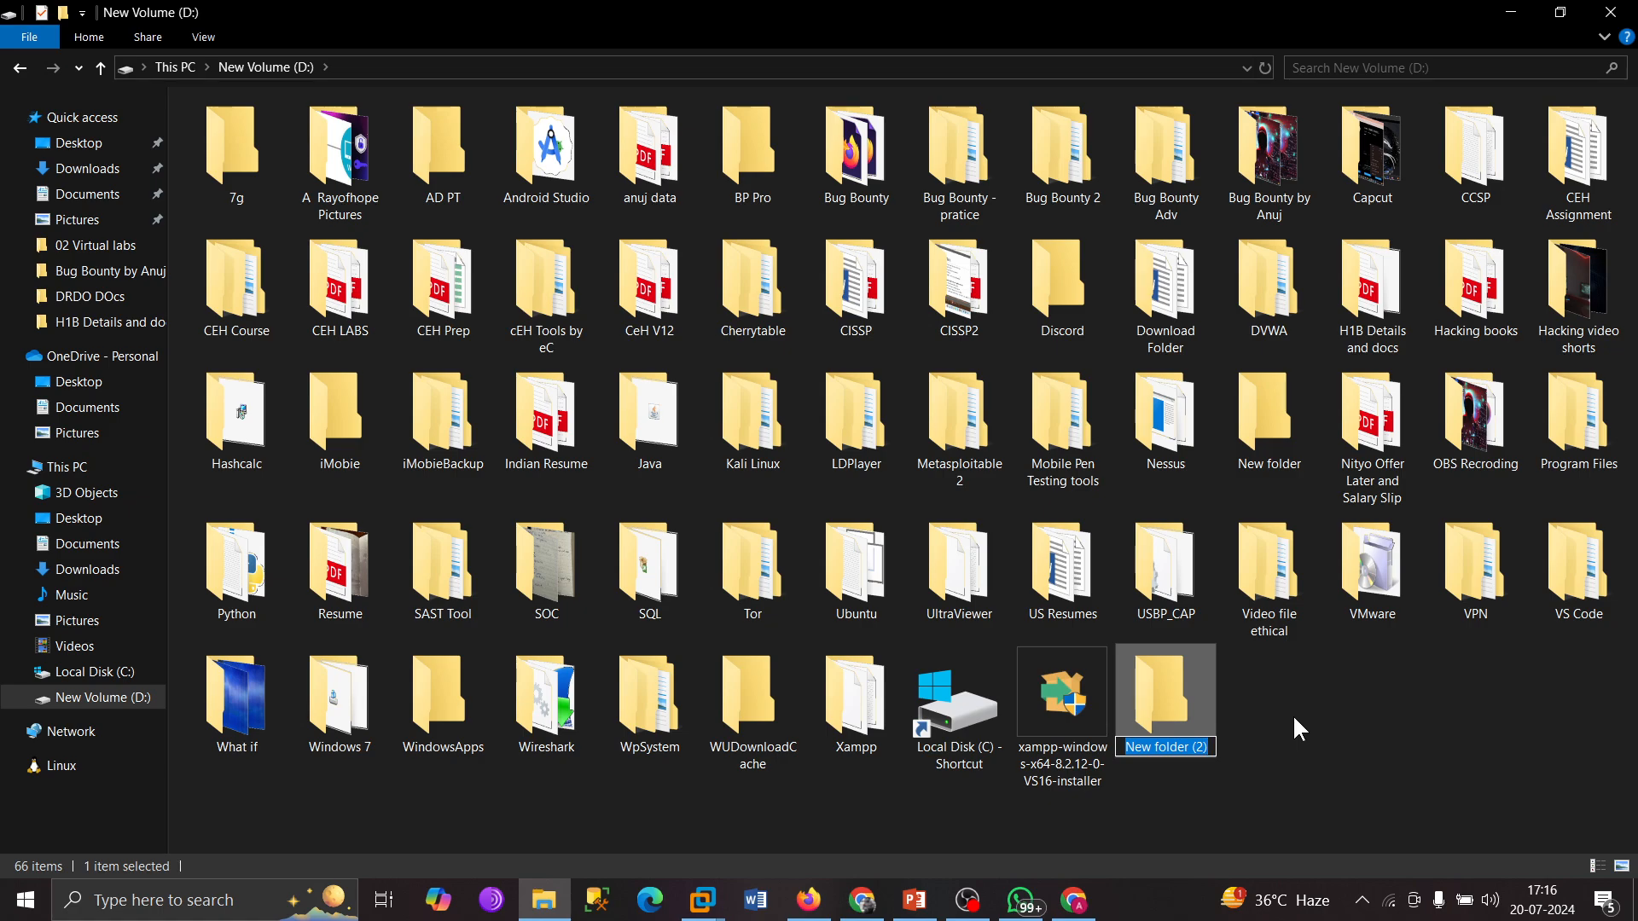
type("I")
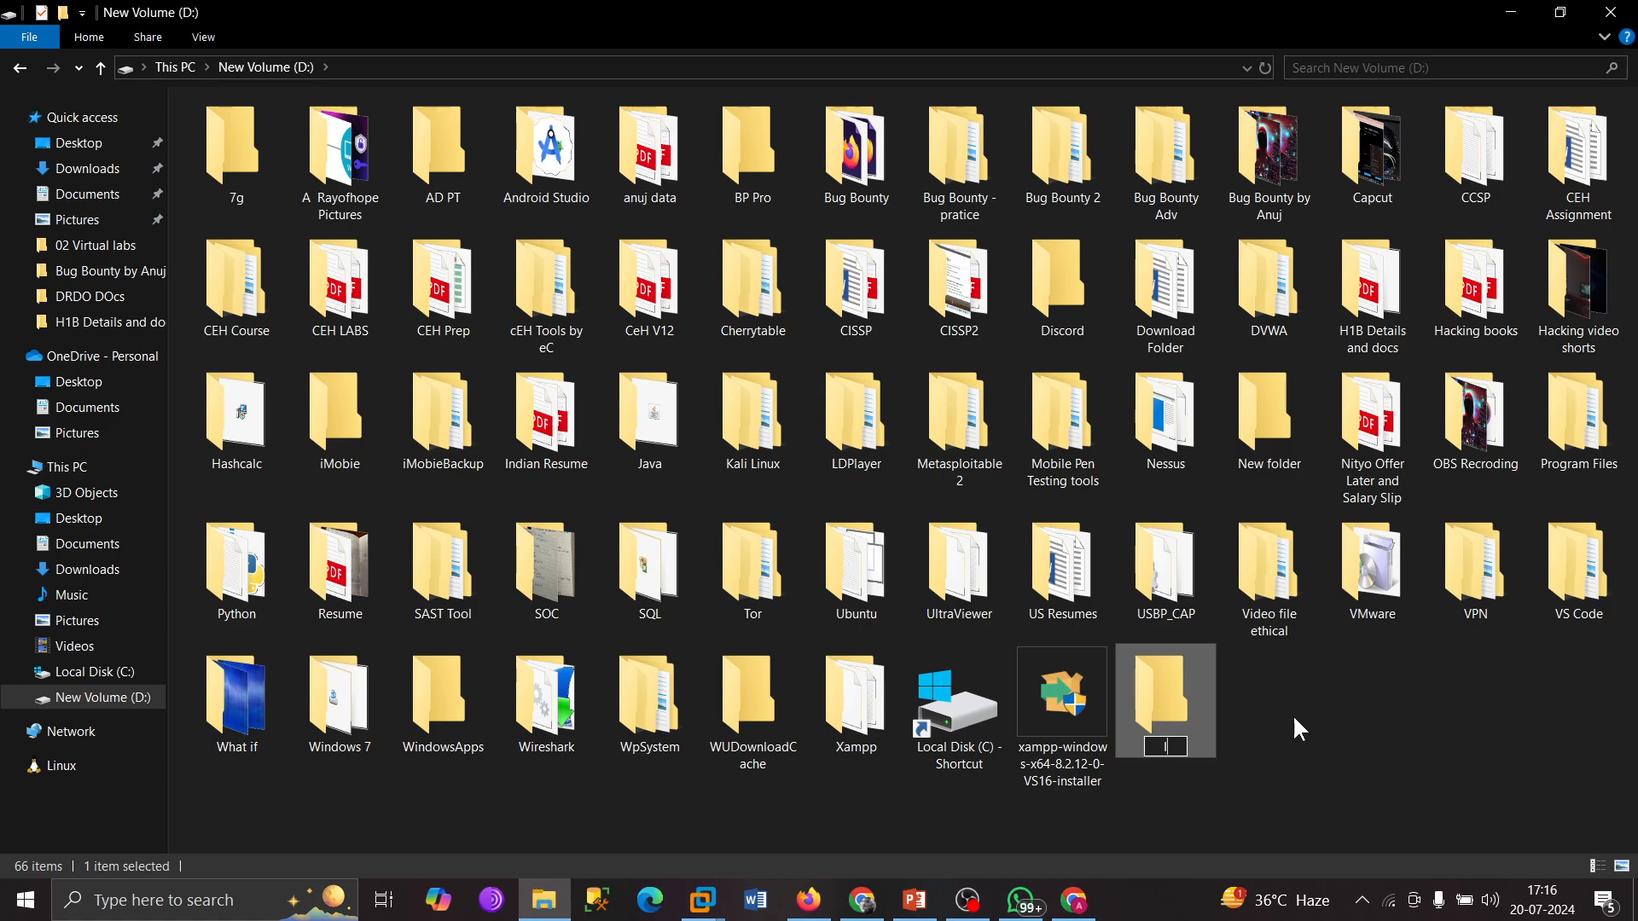
type("nsecure VM")
key("Return")
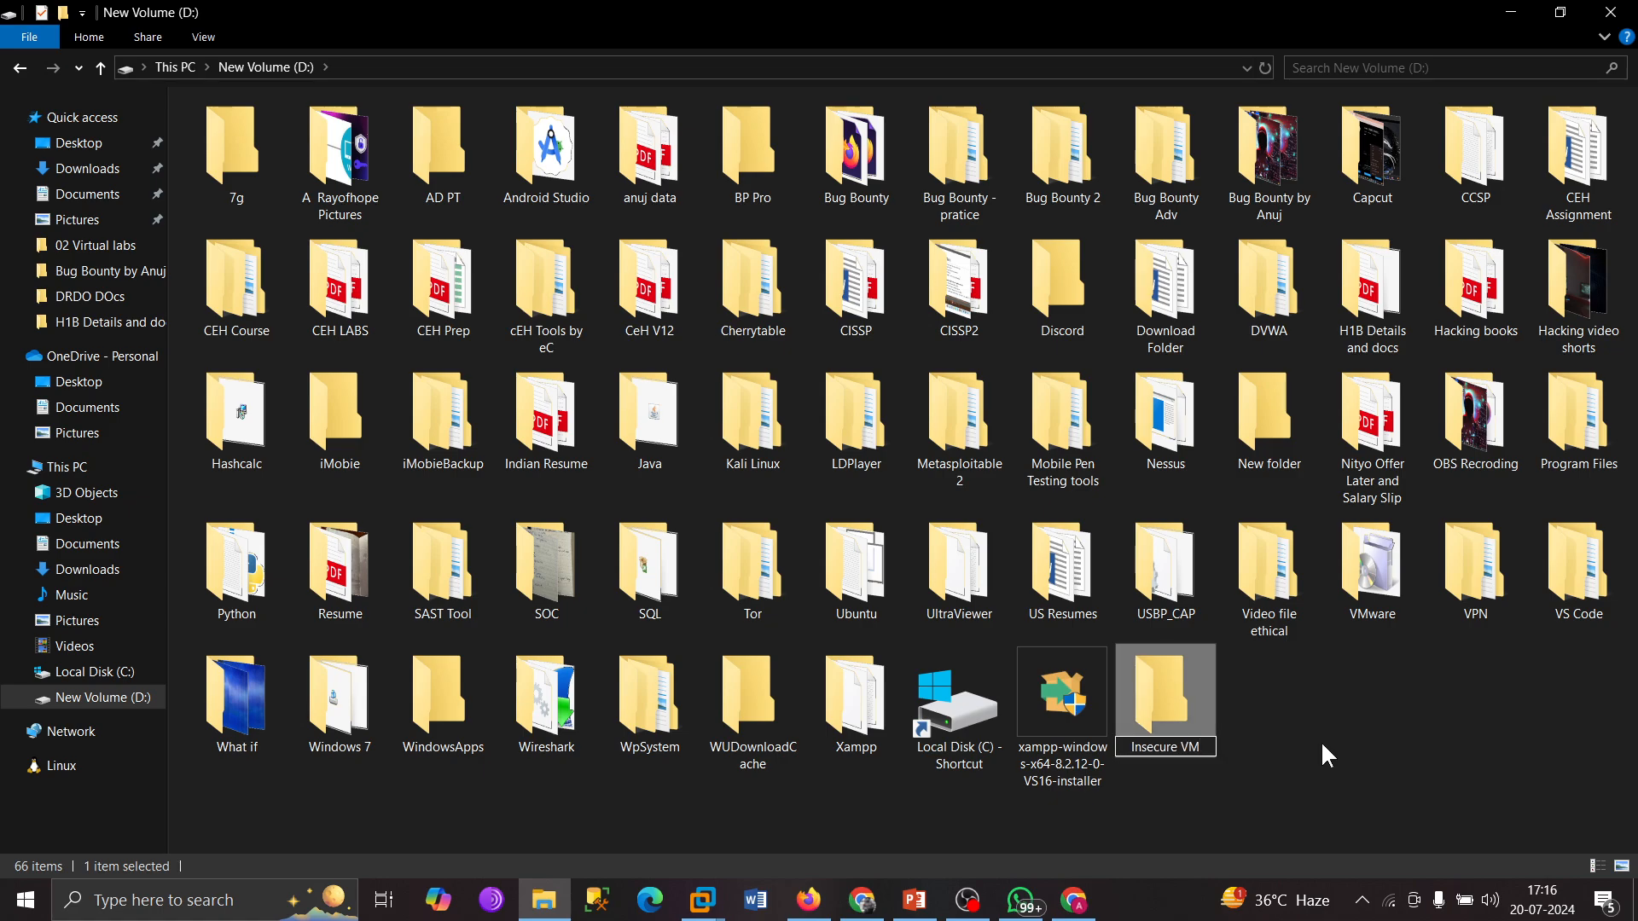
double_click(1195, 717)
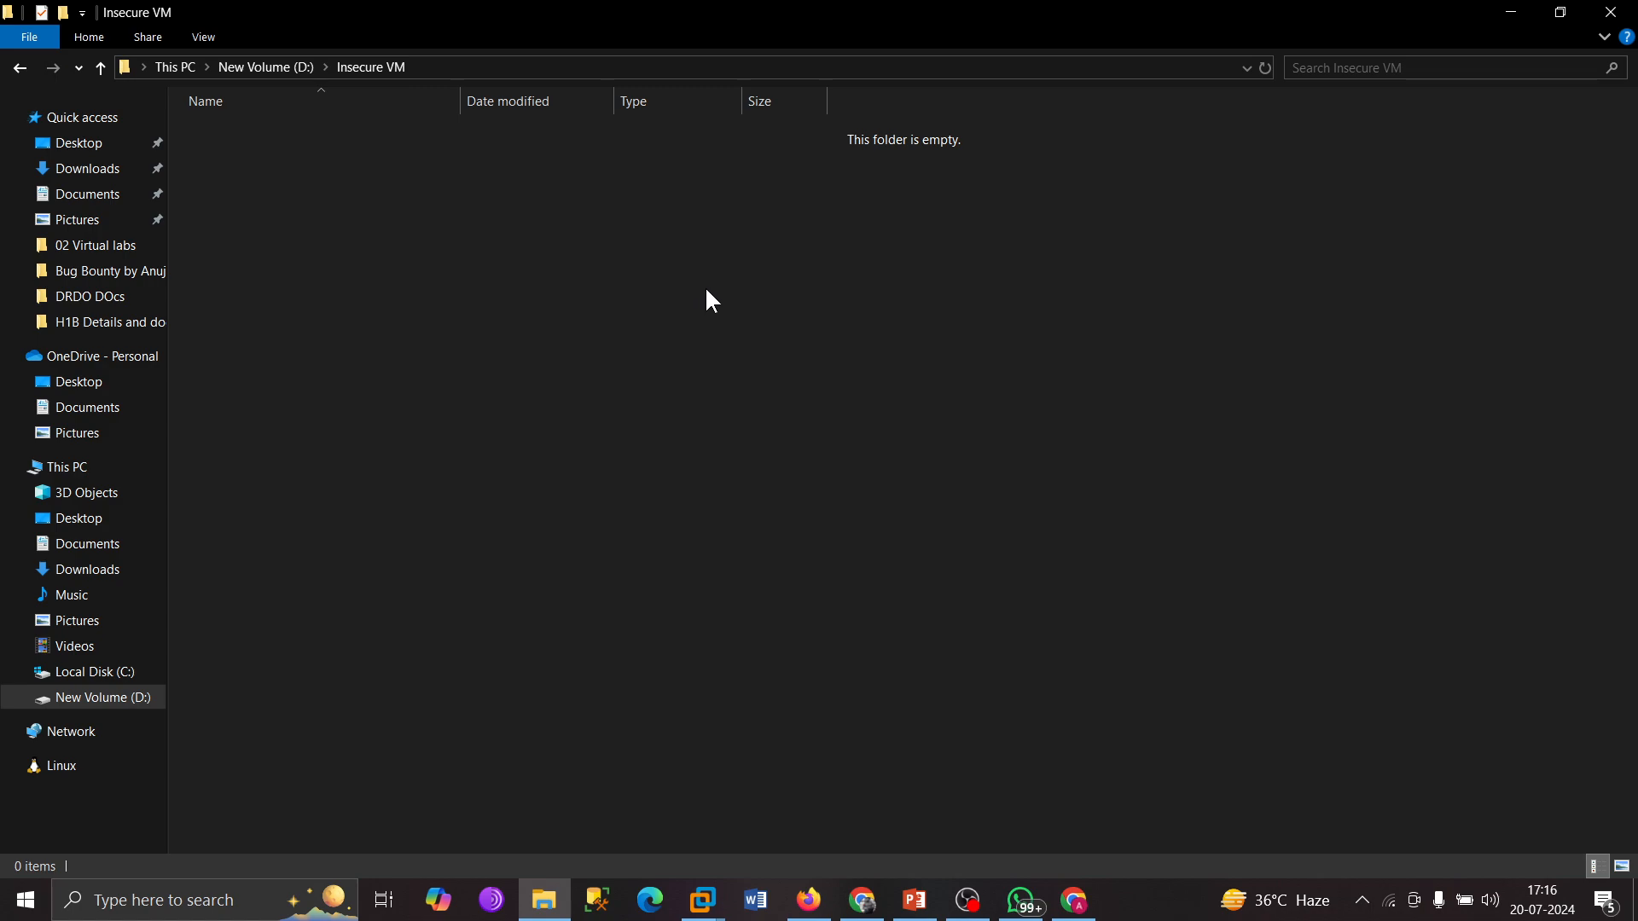
Copy the OWASP_Broken_Web_Apps_VM_1.2 archive from Downloads and paste it into D:\Insecure VM.
left_click(85, 168)
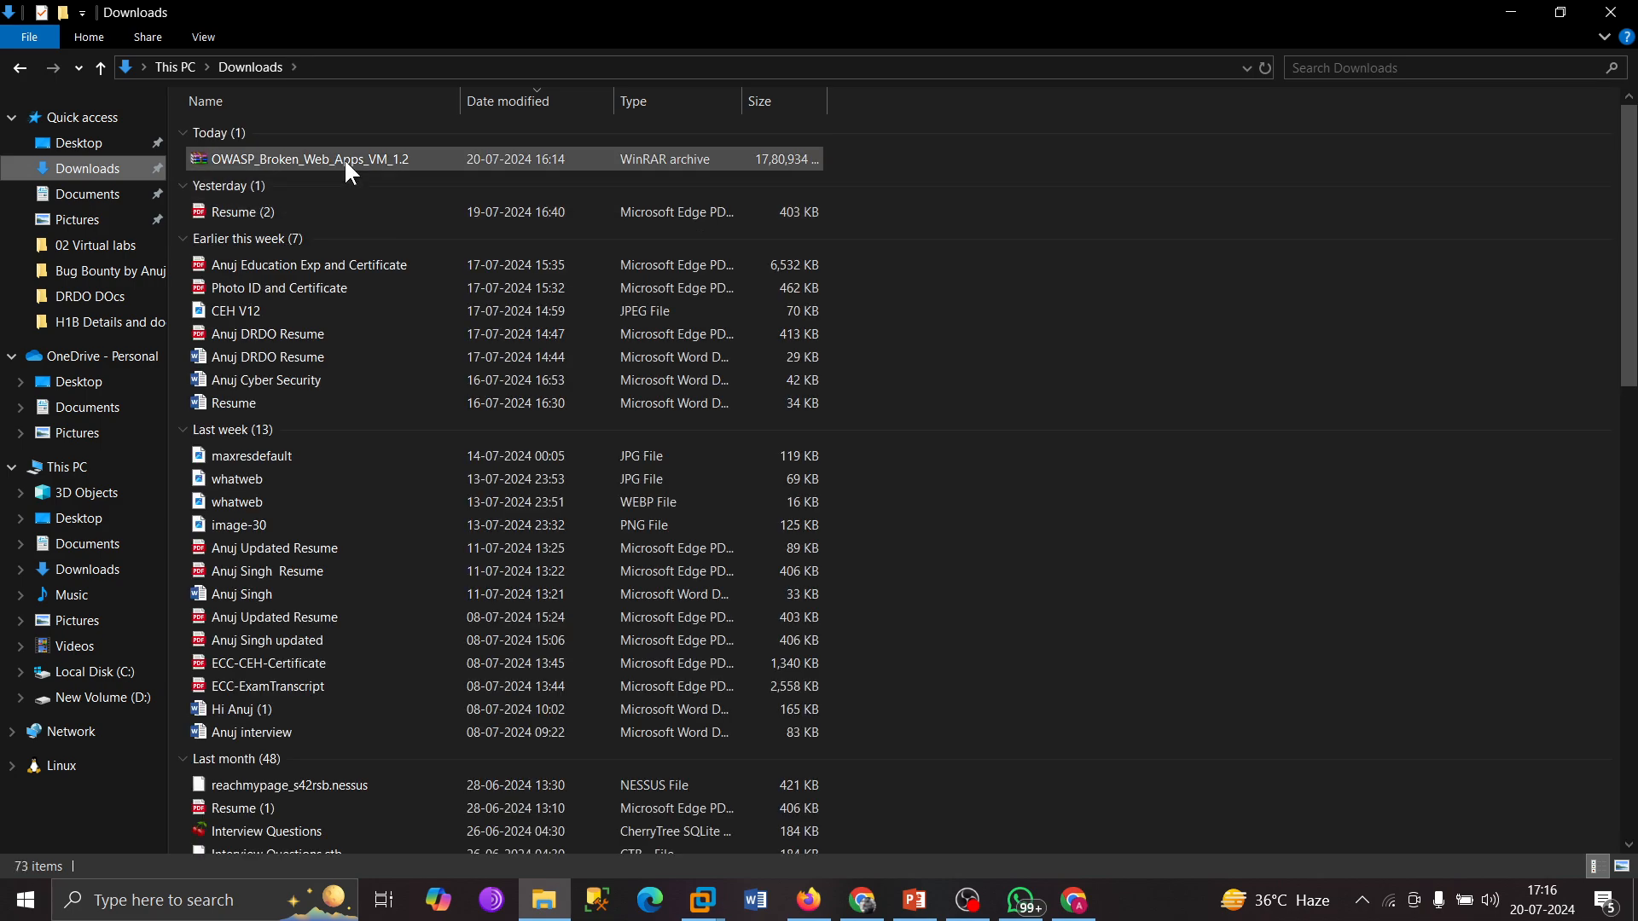
left_click(345, 158)
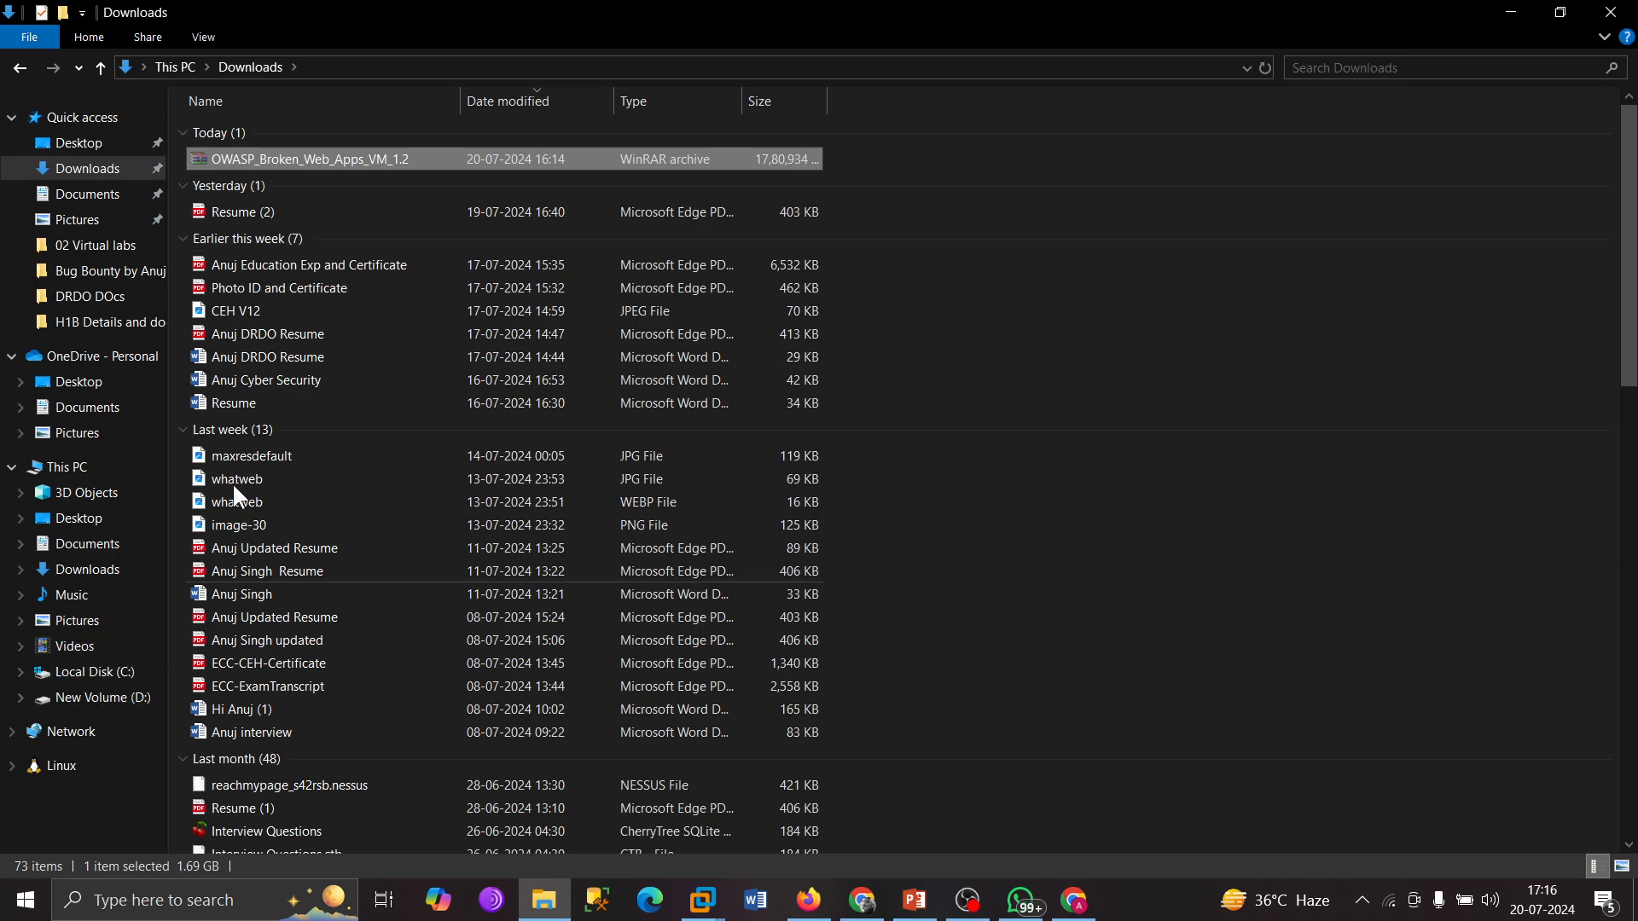
left_click(92, 698)
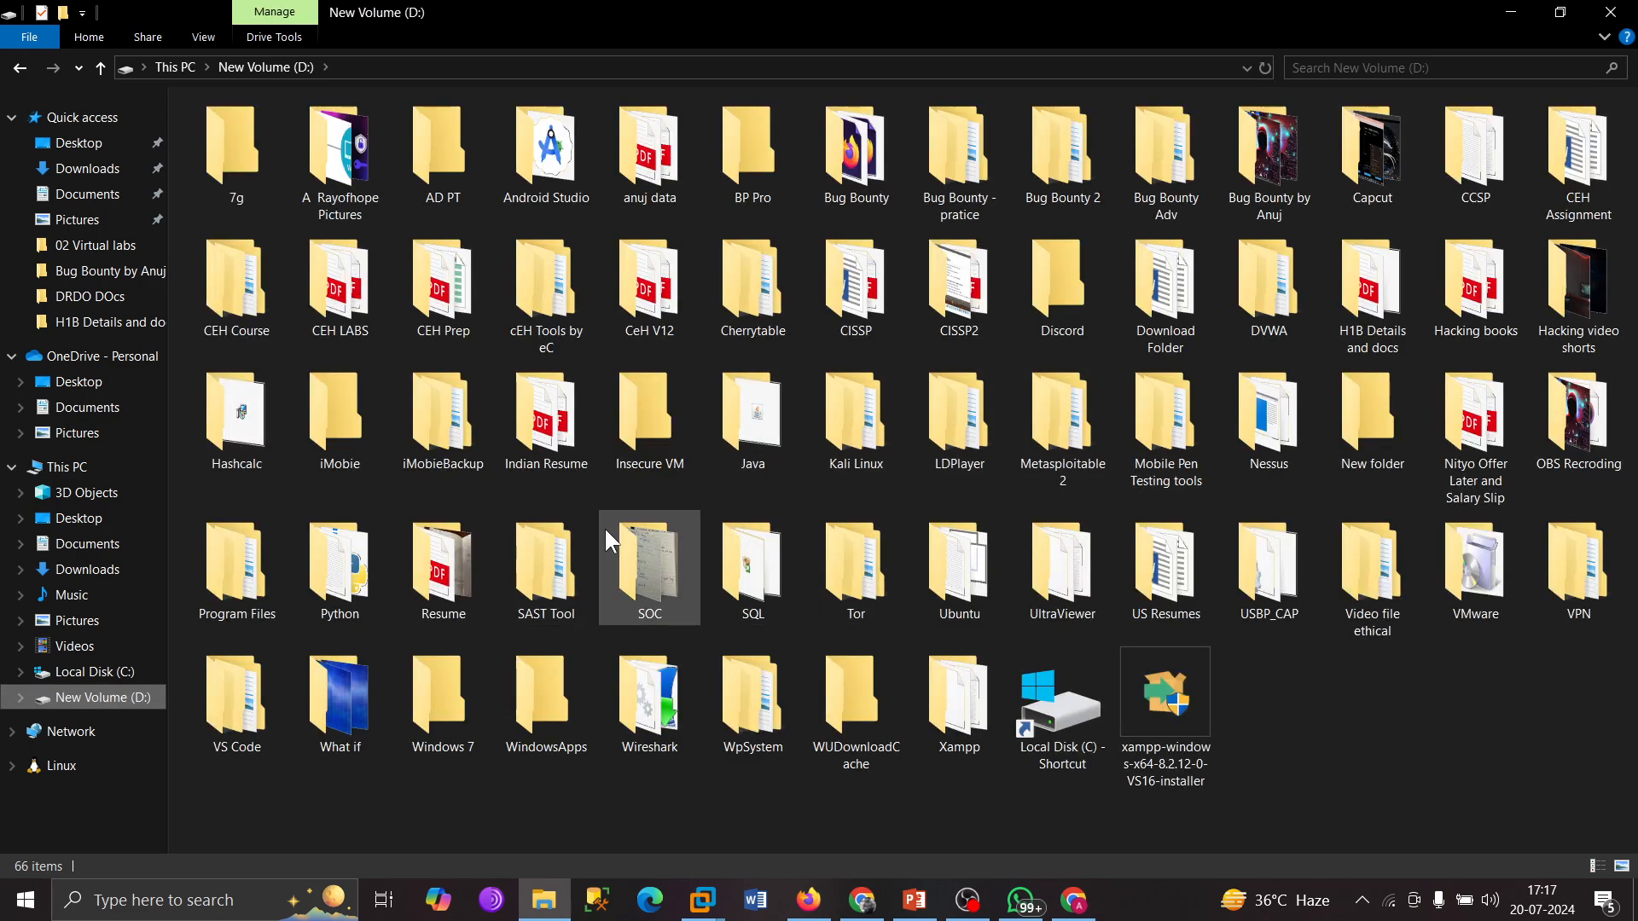
left_click(636, 433)
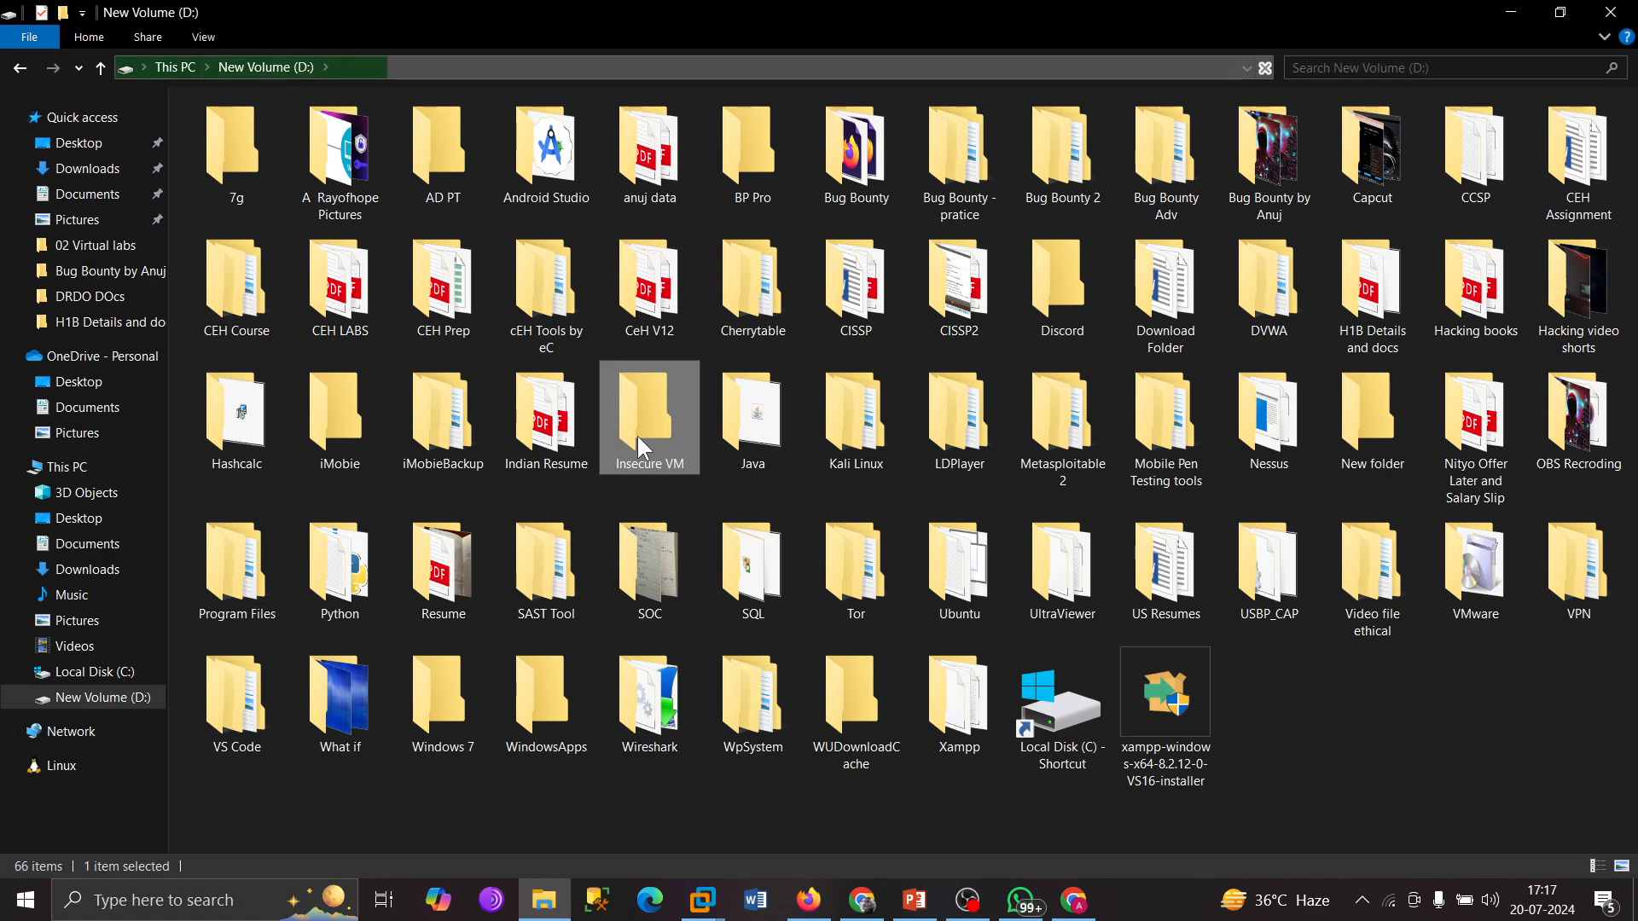
double_click(637, 436)
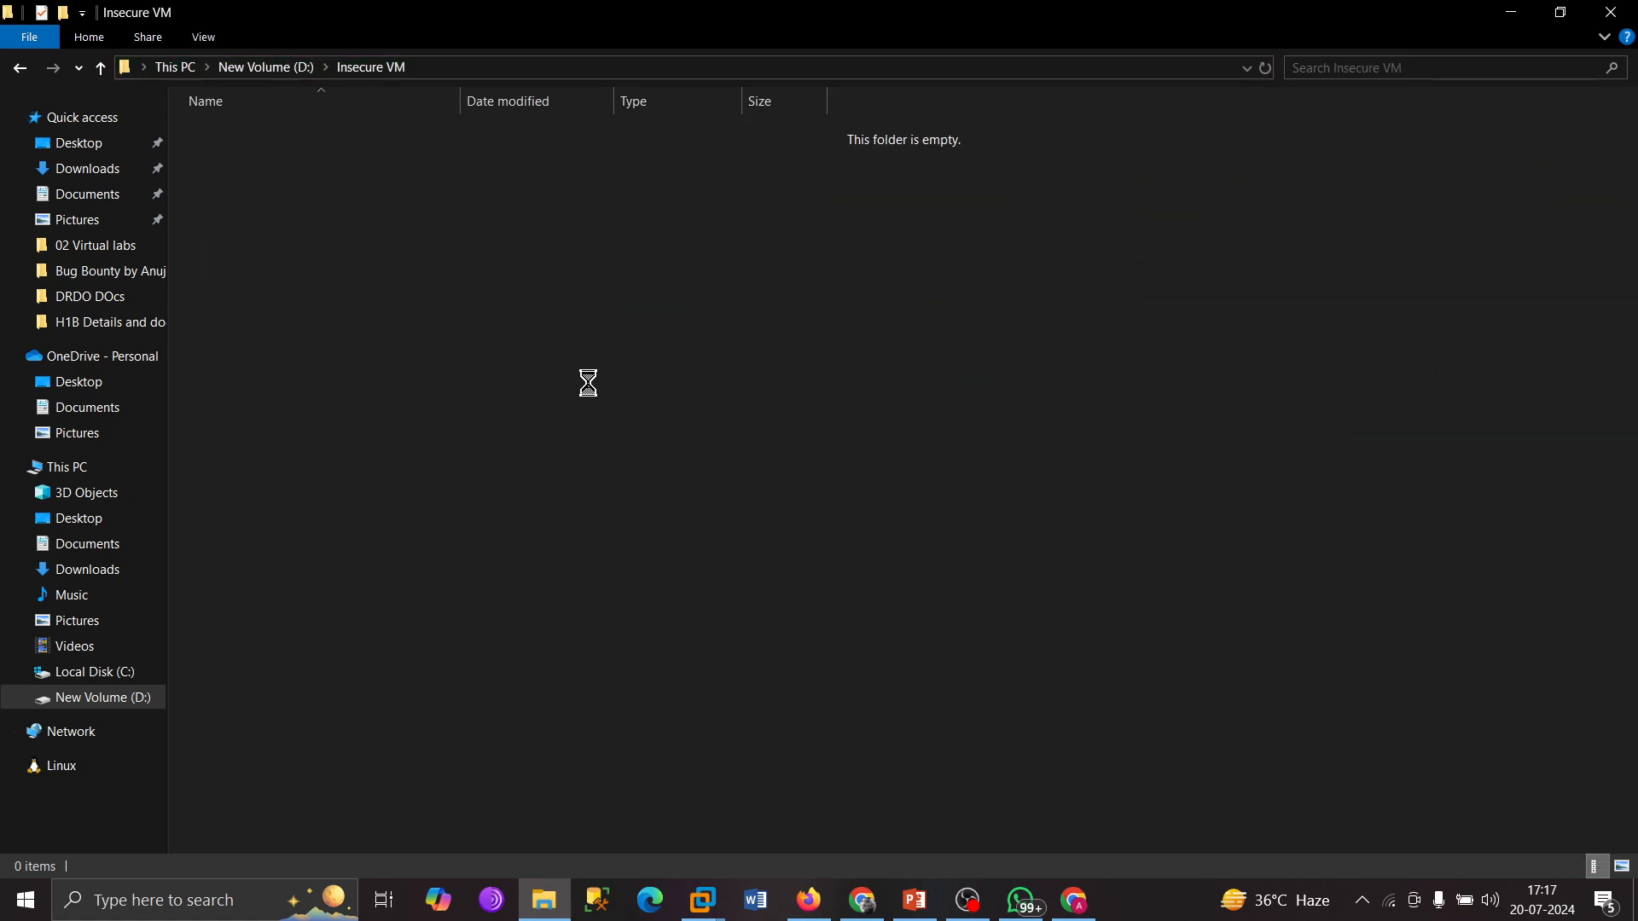
key("ctrl+v")
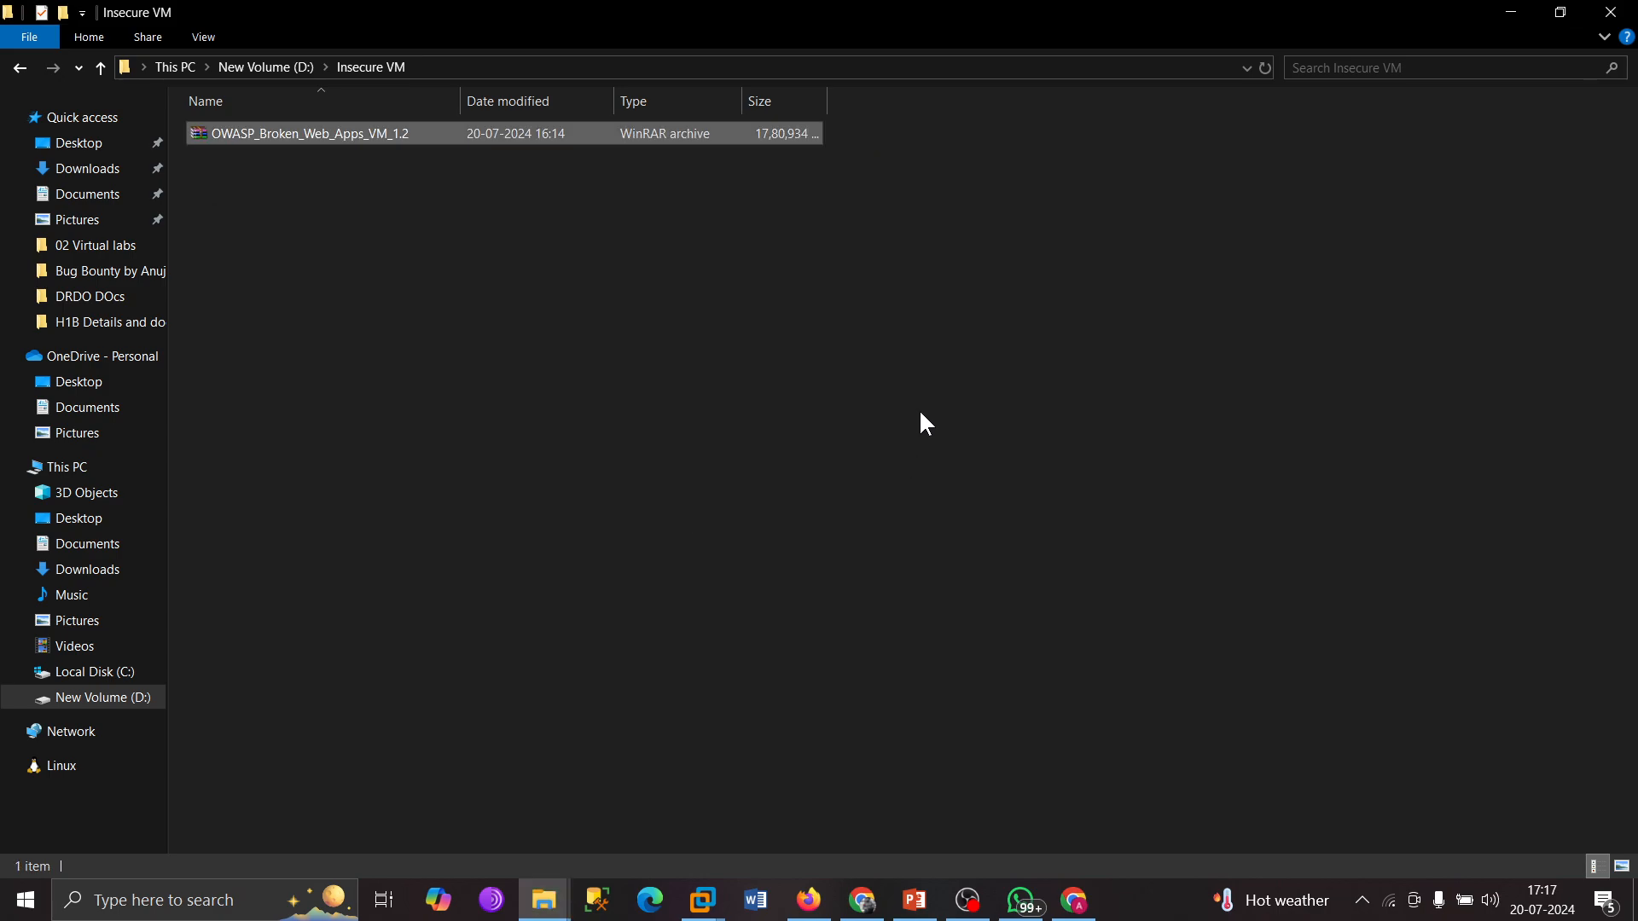
Extract the OWASP_Broken_Web_Apps_VM_1.2 archive in place inside D:\Insecure VM.
left_click(926, 423)
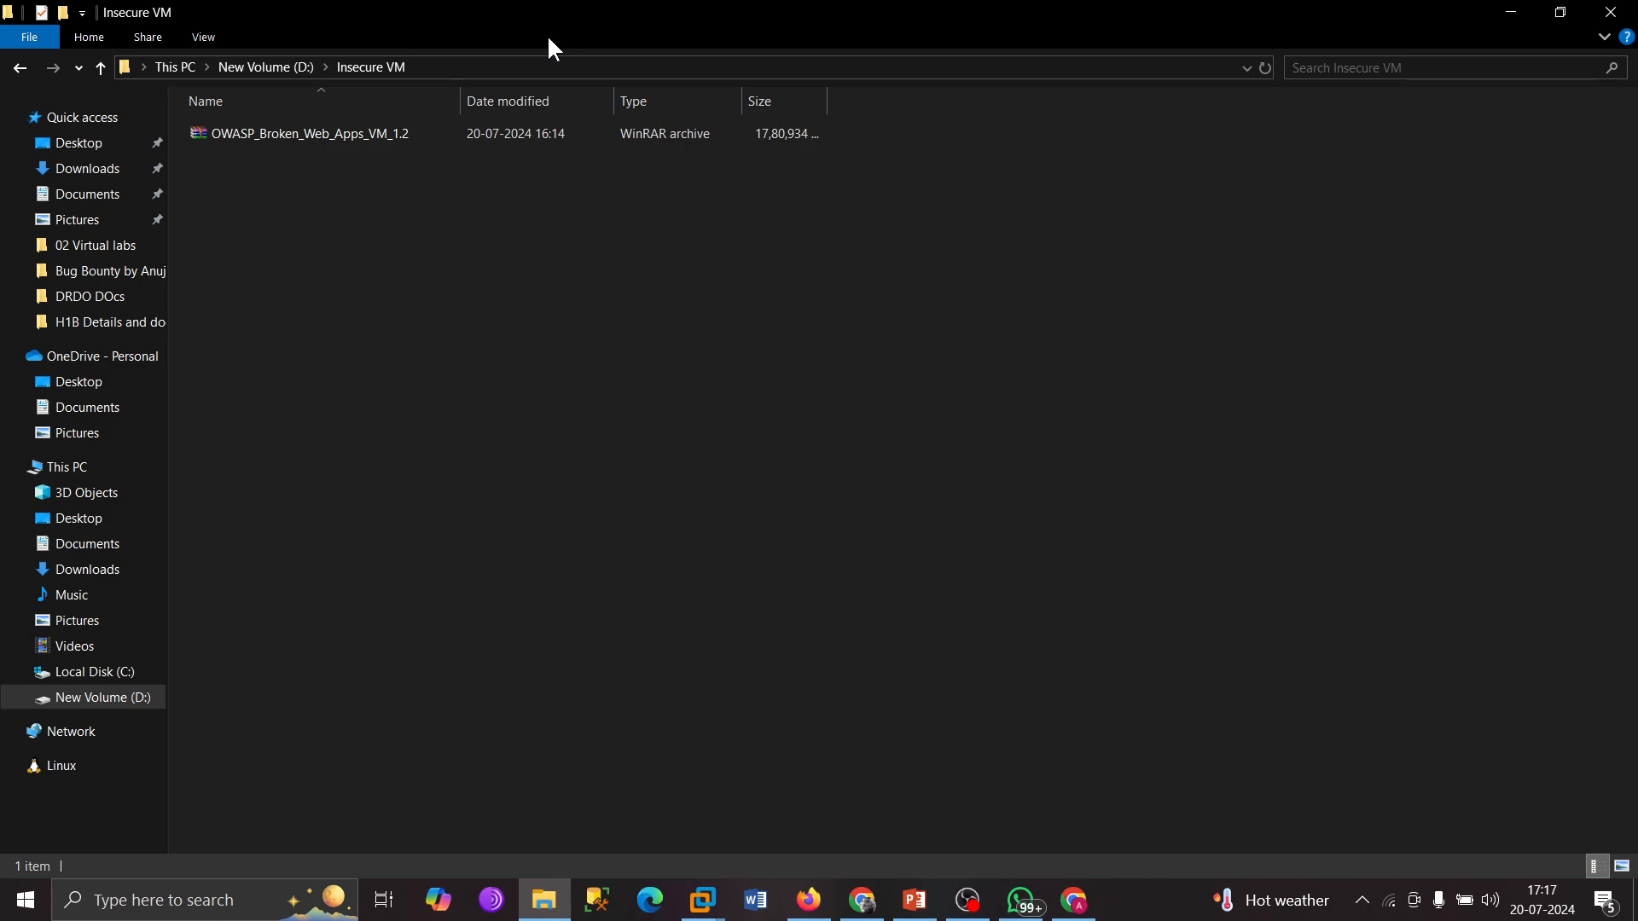
left_click(539, 130)
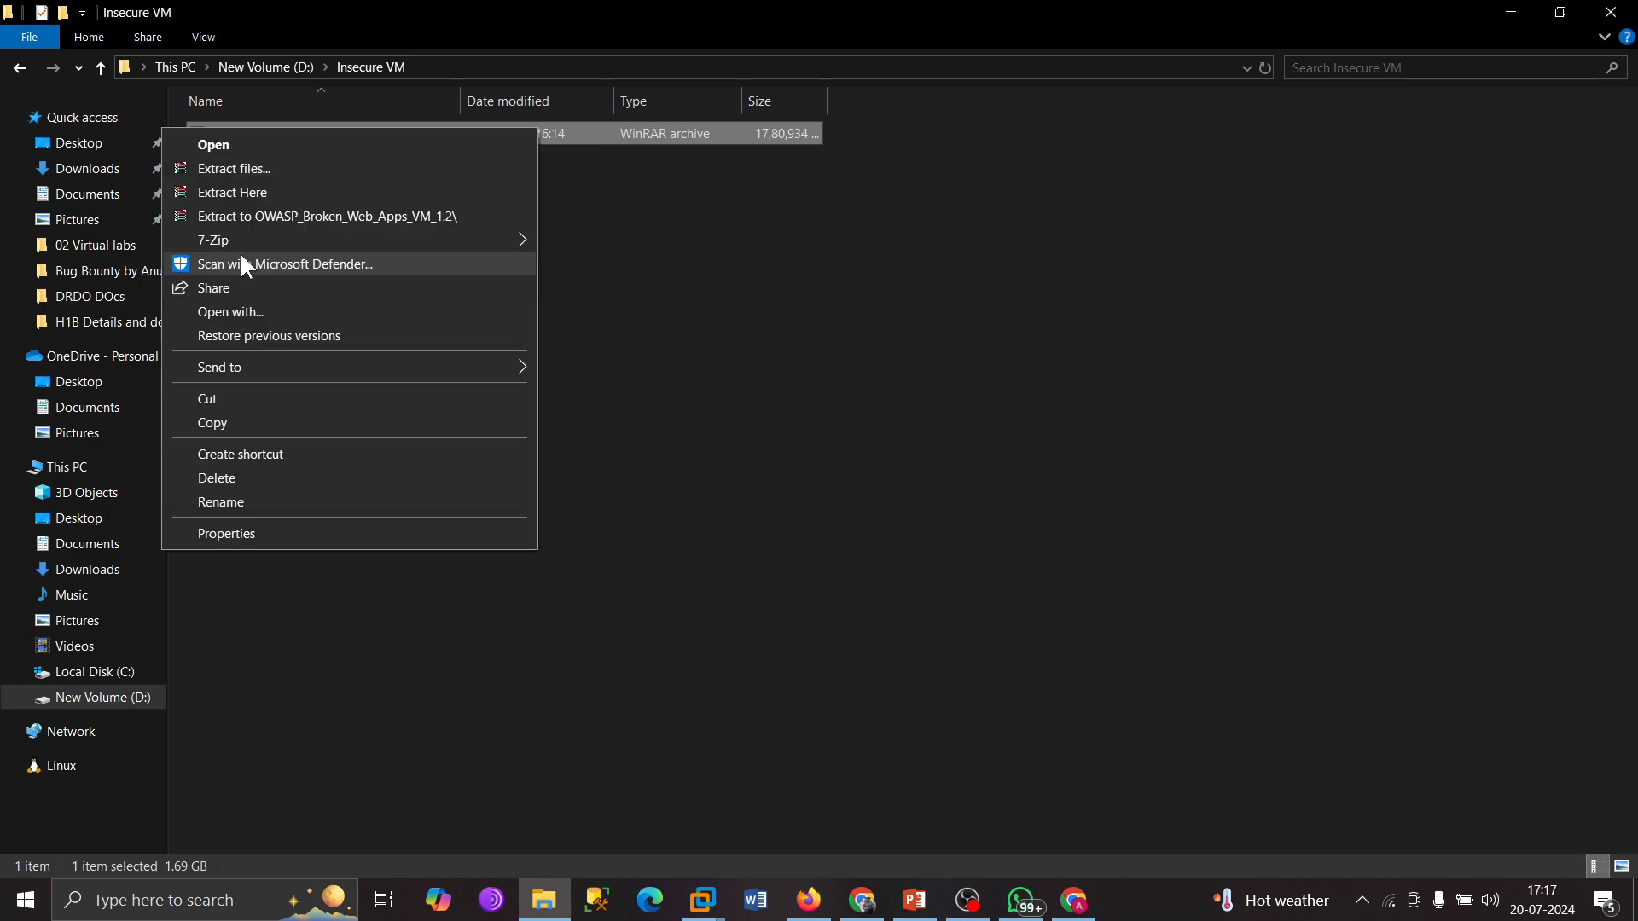
left_click(262, 192)
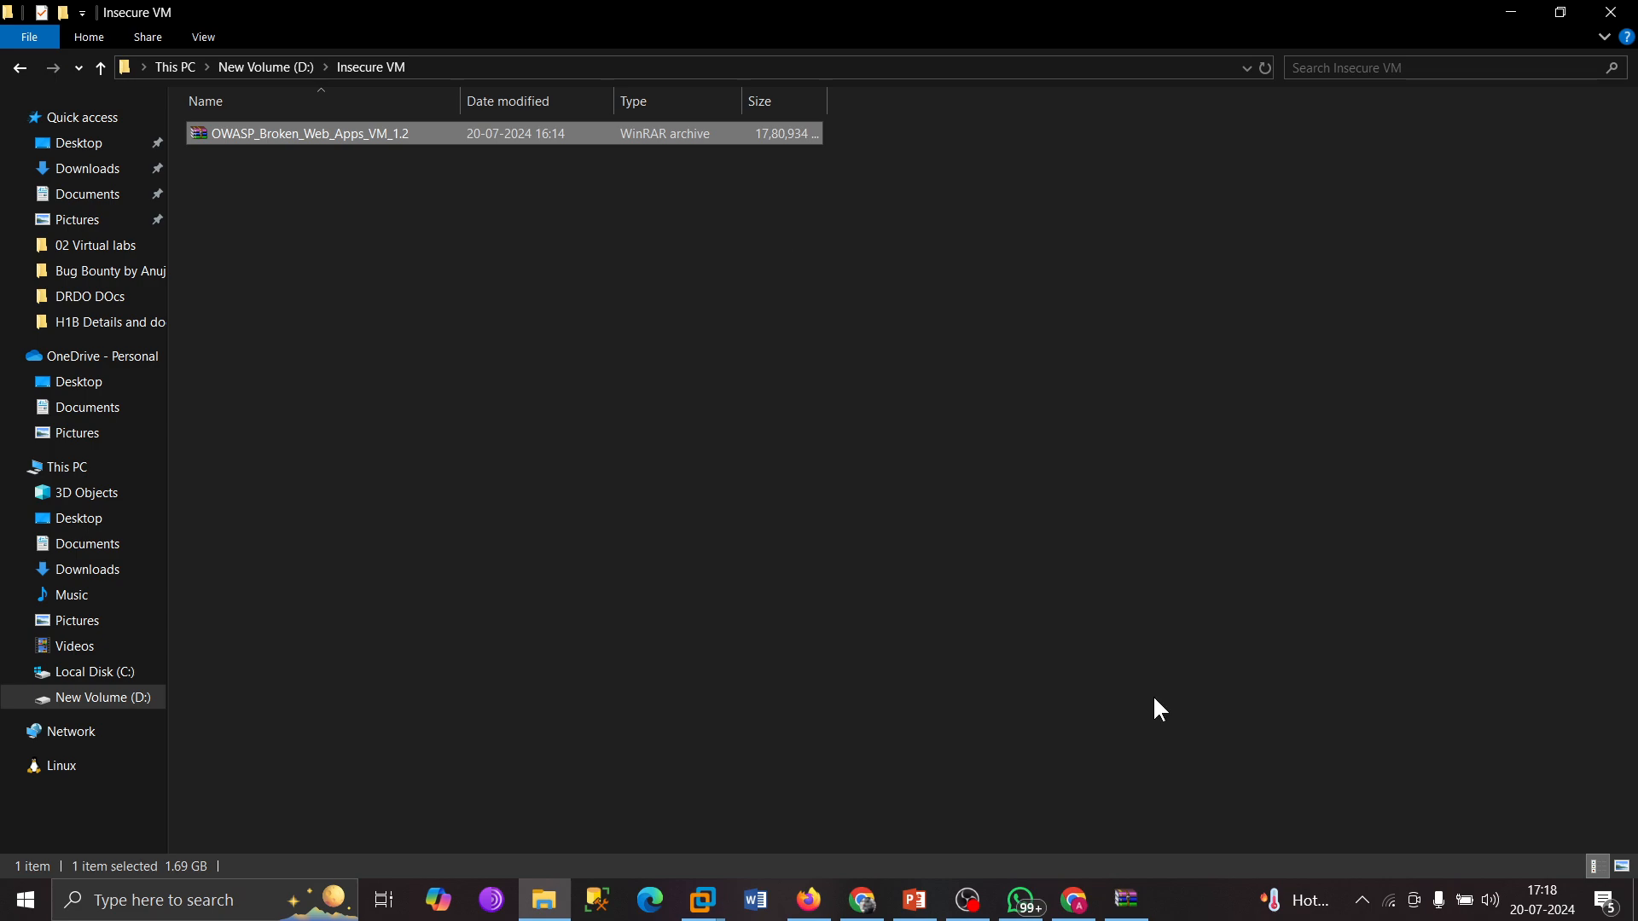
Pause and resume the 7-Zip extraction, letting the VM files finish unpacking into Insecure VM.
left_click(1128, 901)
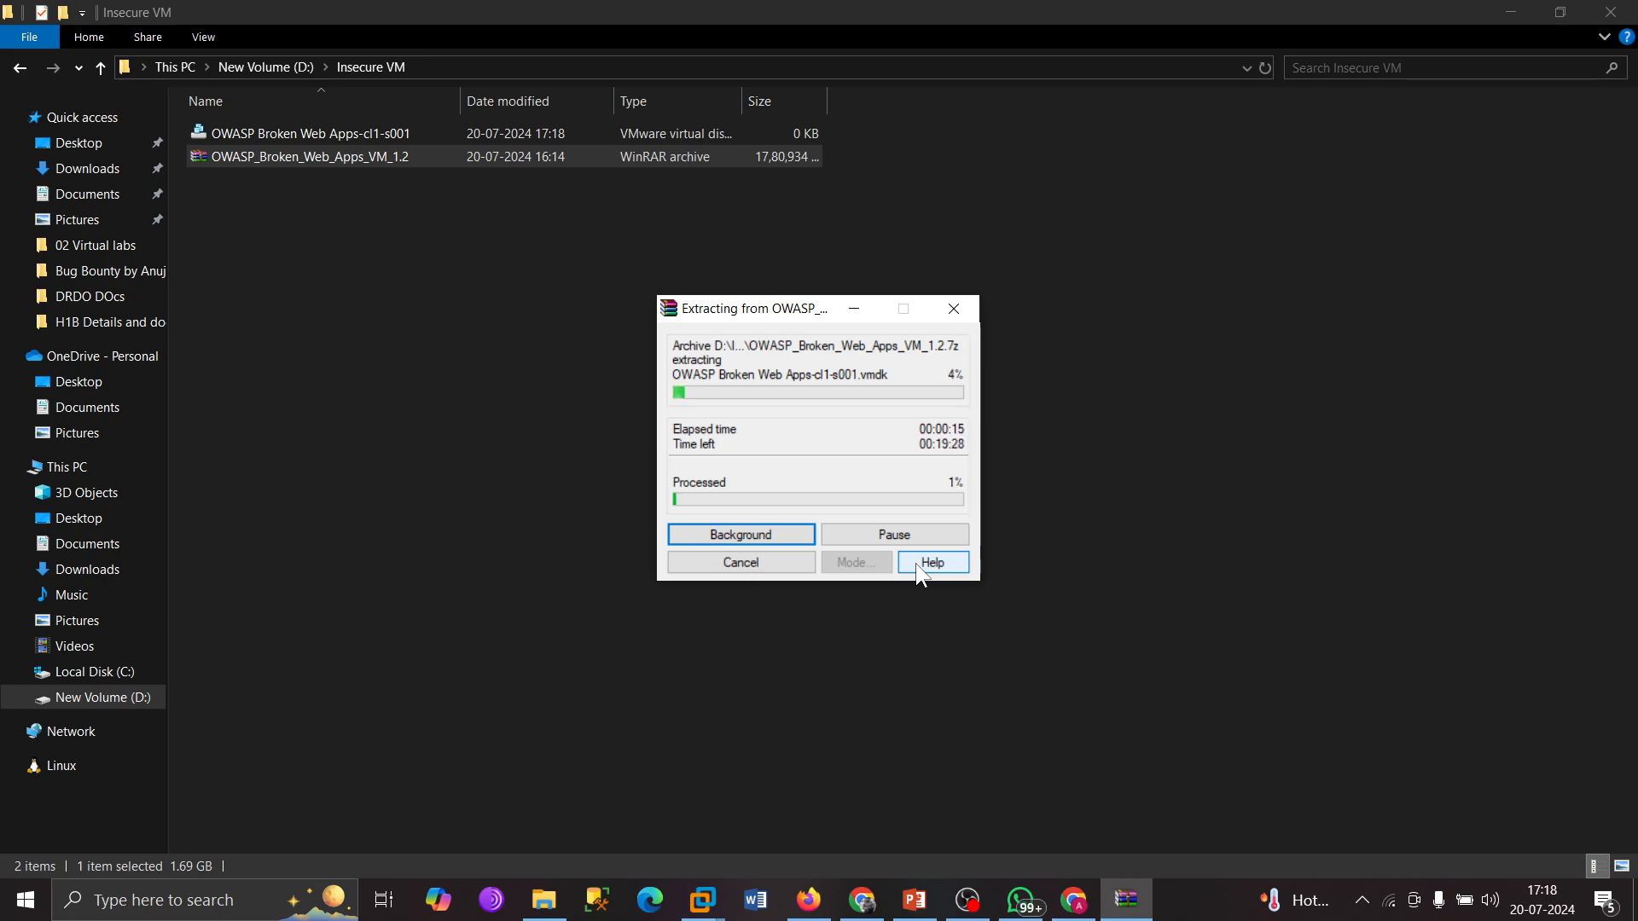
left_click(895, 535)
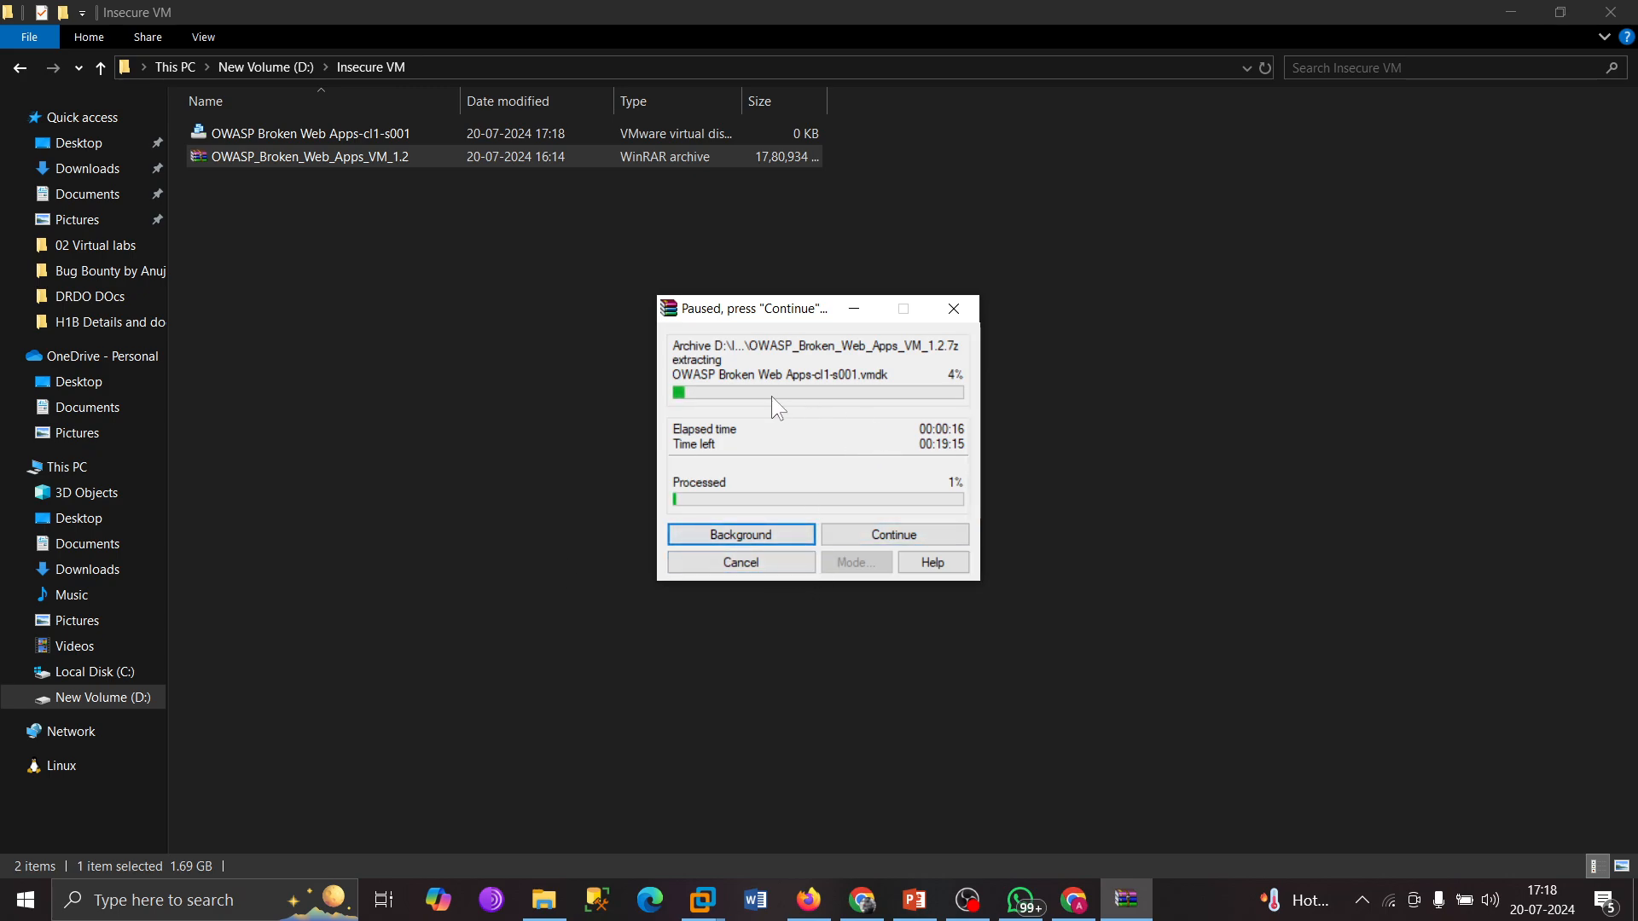
left_click(887, 529)
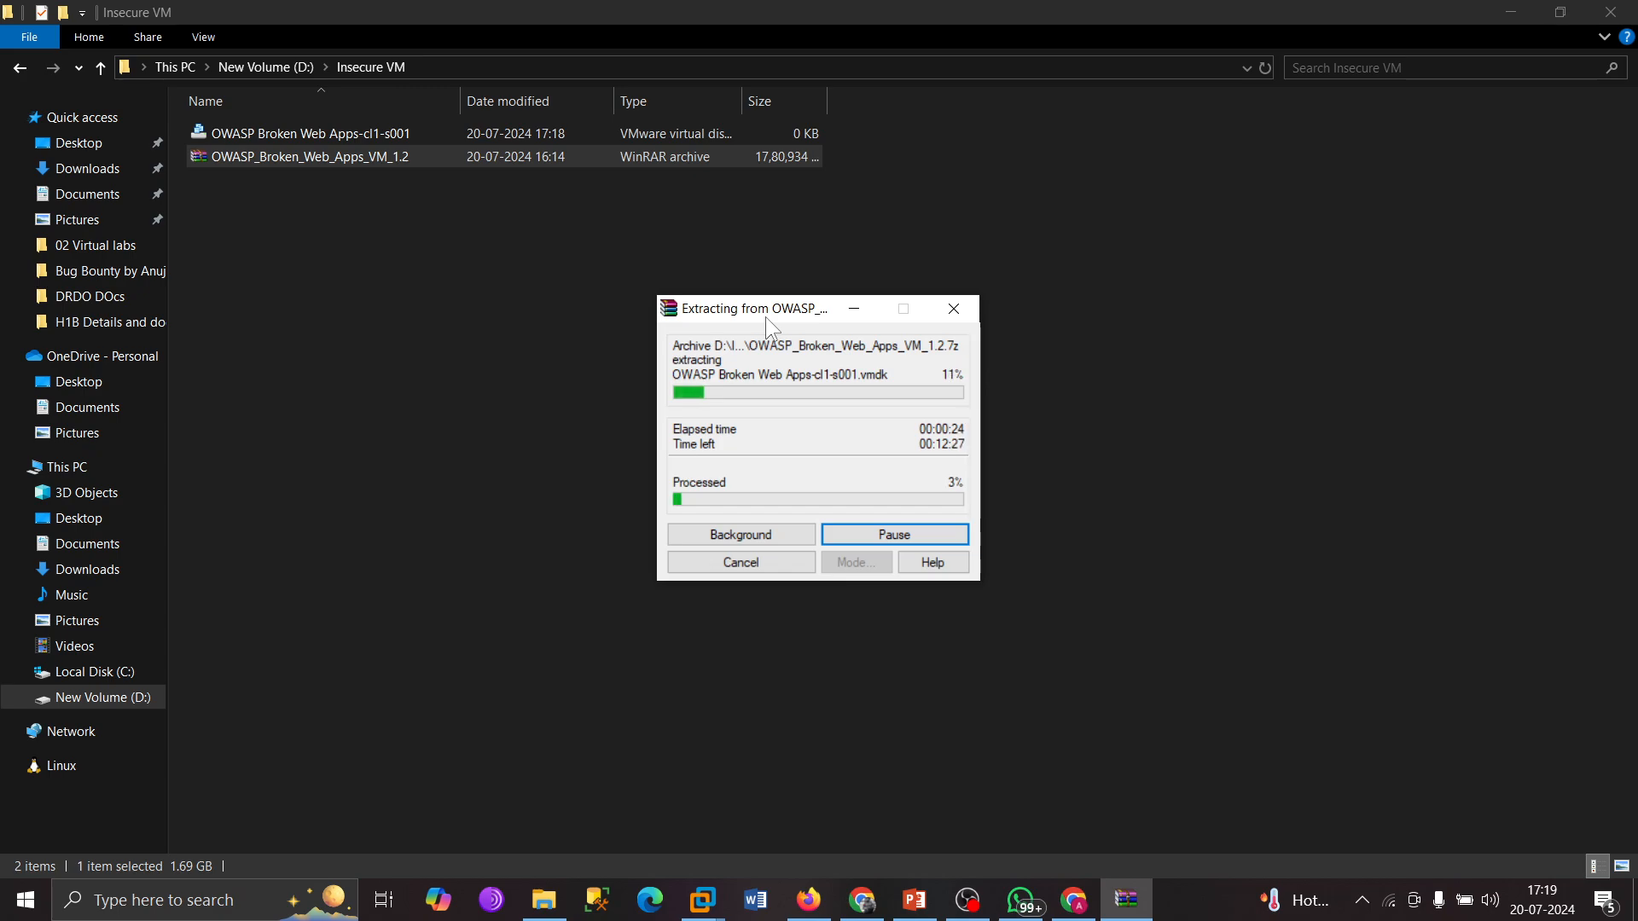
left_click(968, 900)
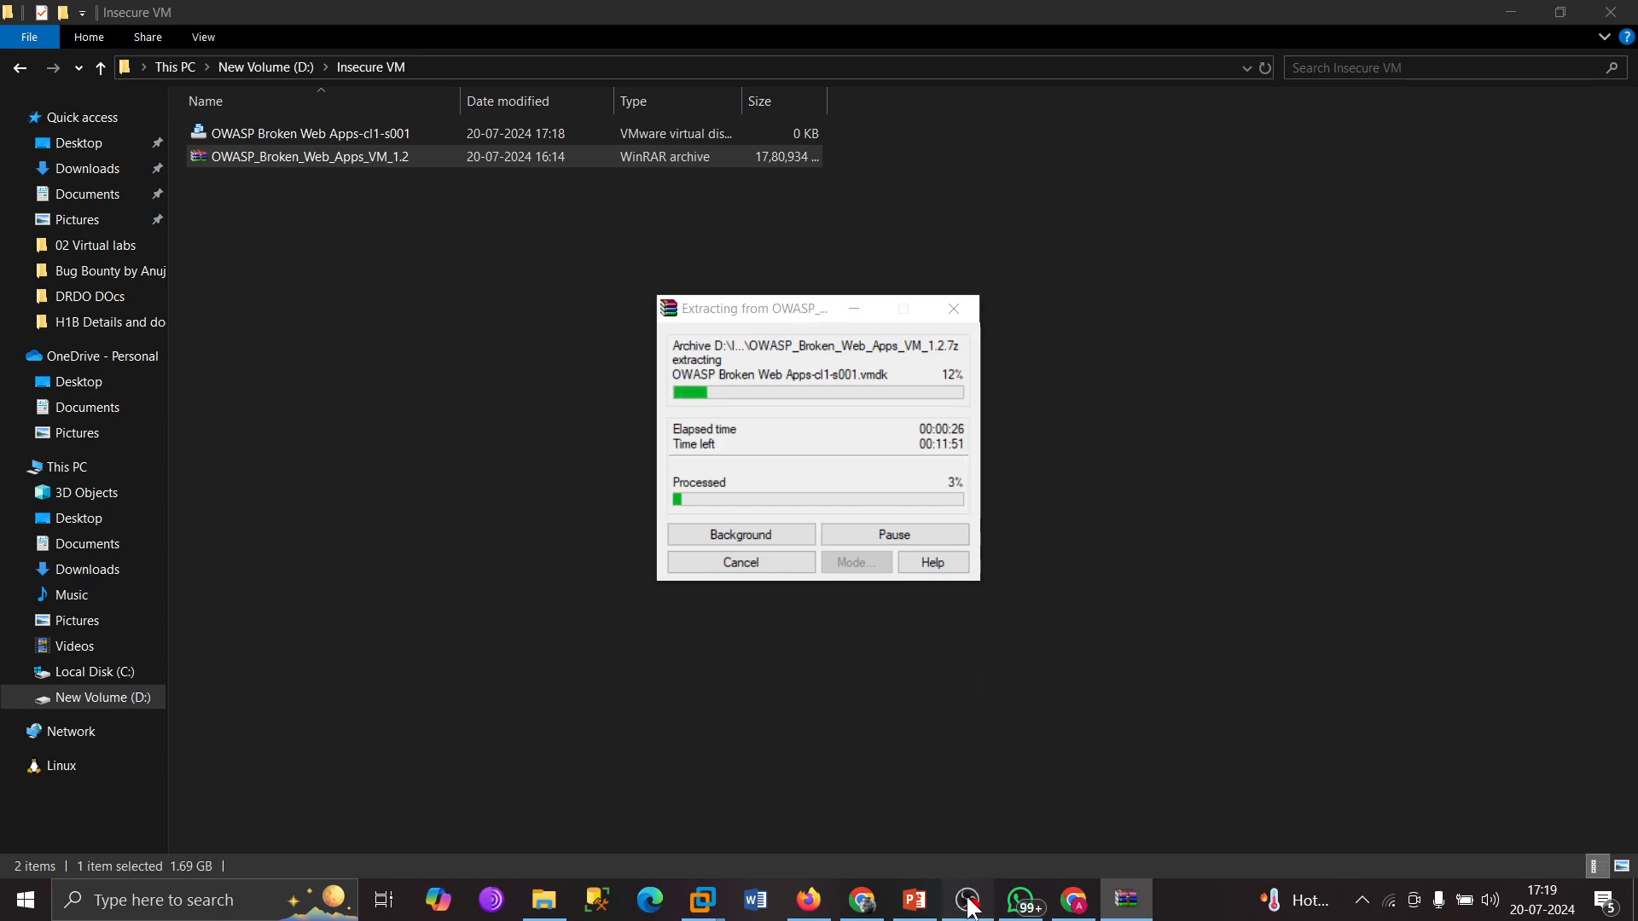
left_click(1455, 670)
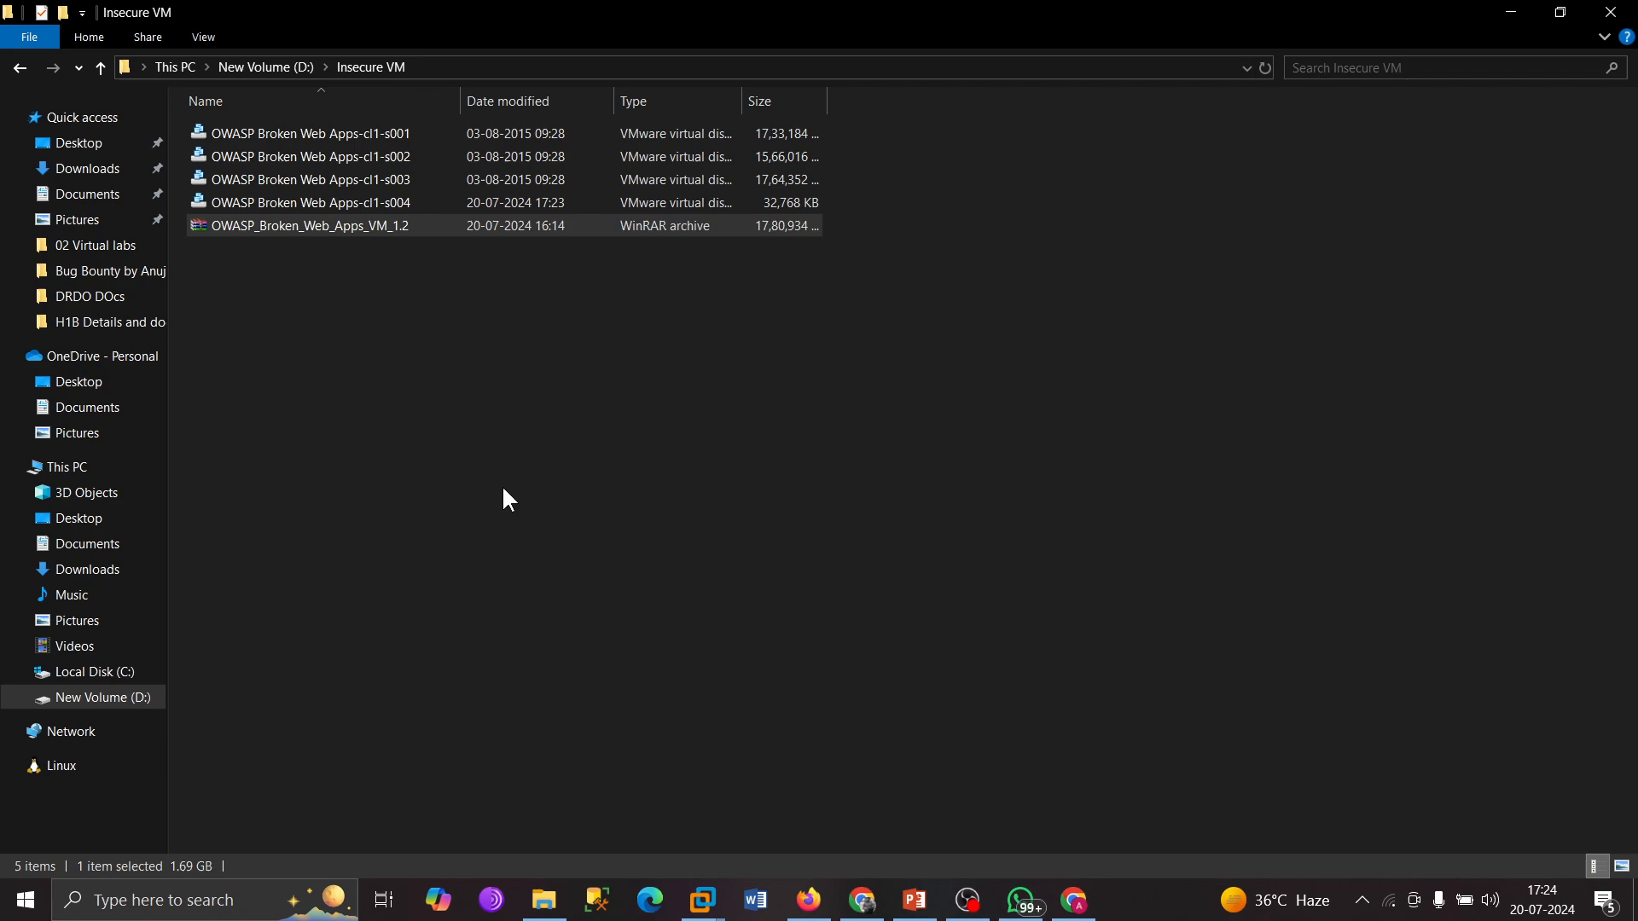
Check the 12 extracted items in D:\Insecure VM and bring VMware's Kali VM forward.
left_click(539, 458)
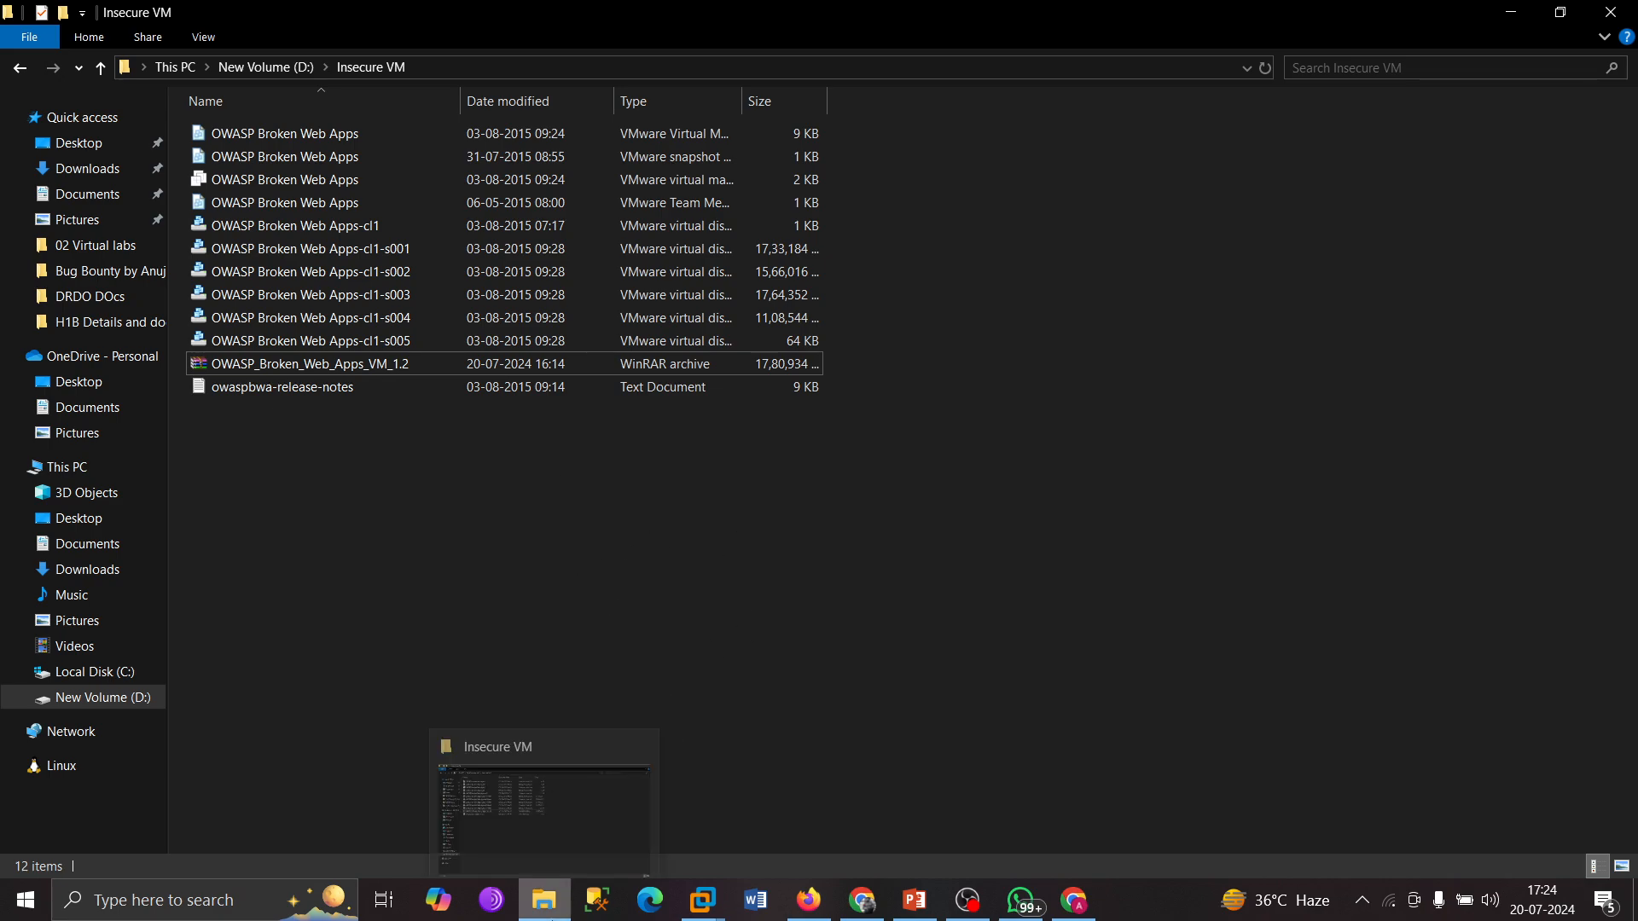
mouse_move(712, 911)
left_click(522, 781)
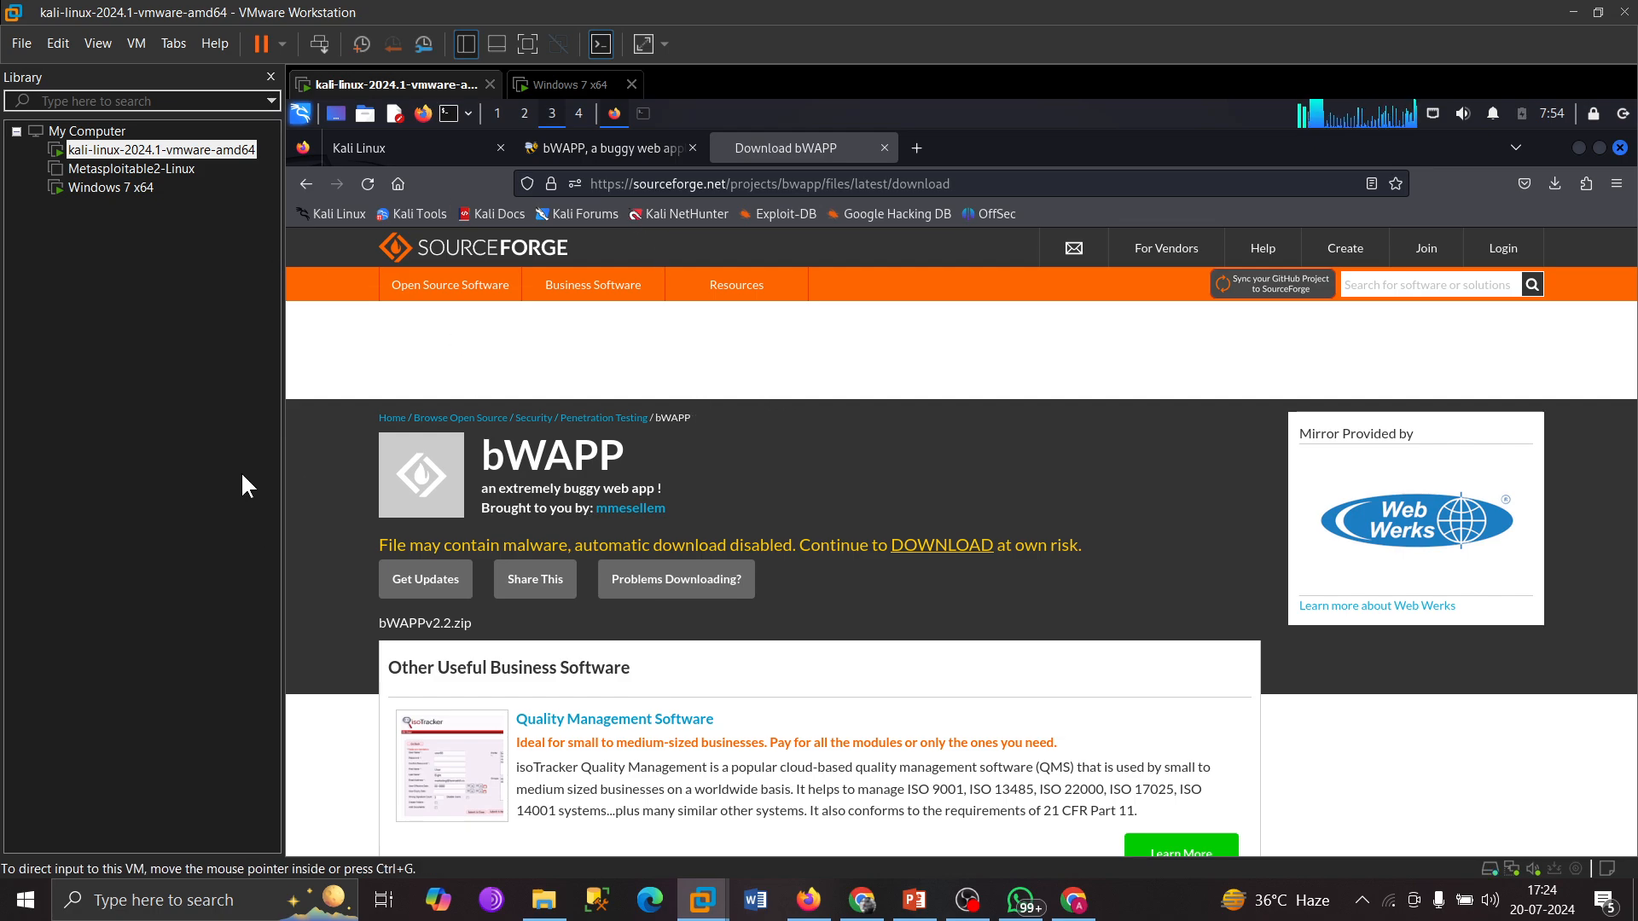
Open the OWASP Broken Web Apps virtual machine file from D:\Insecure VM into the VMware library.
left_click(122, 339)
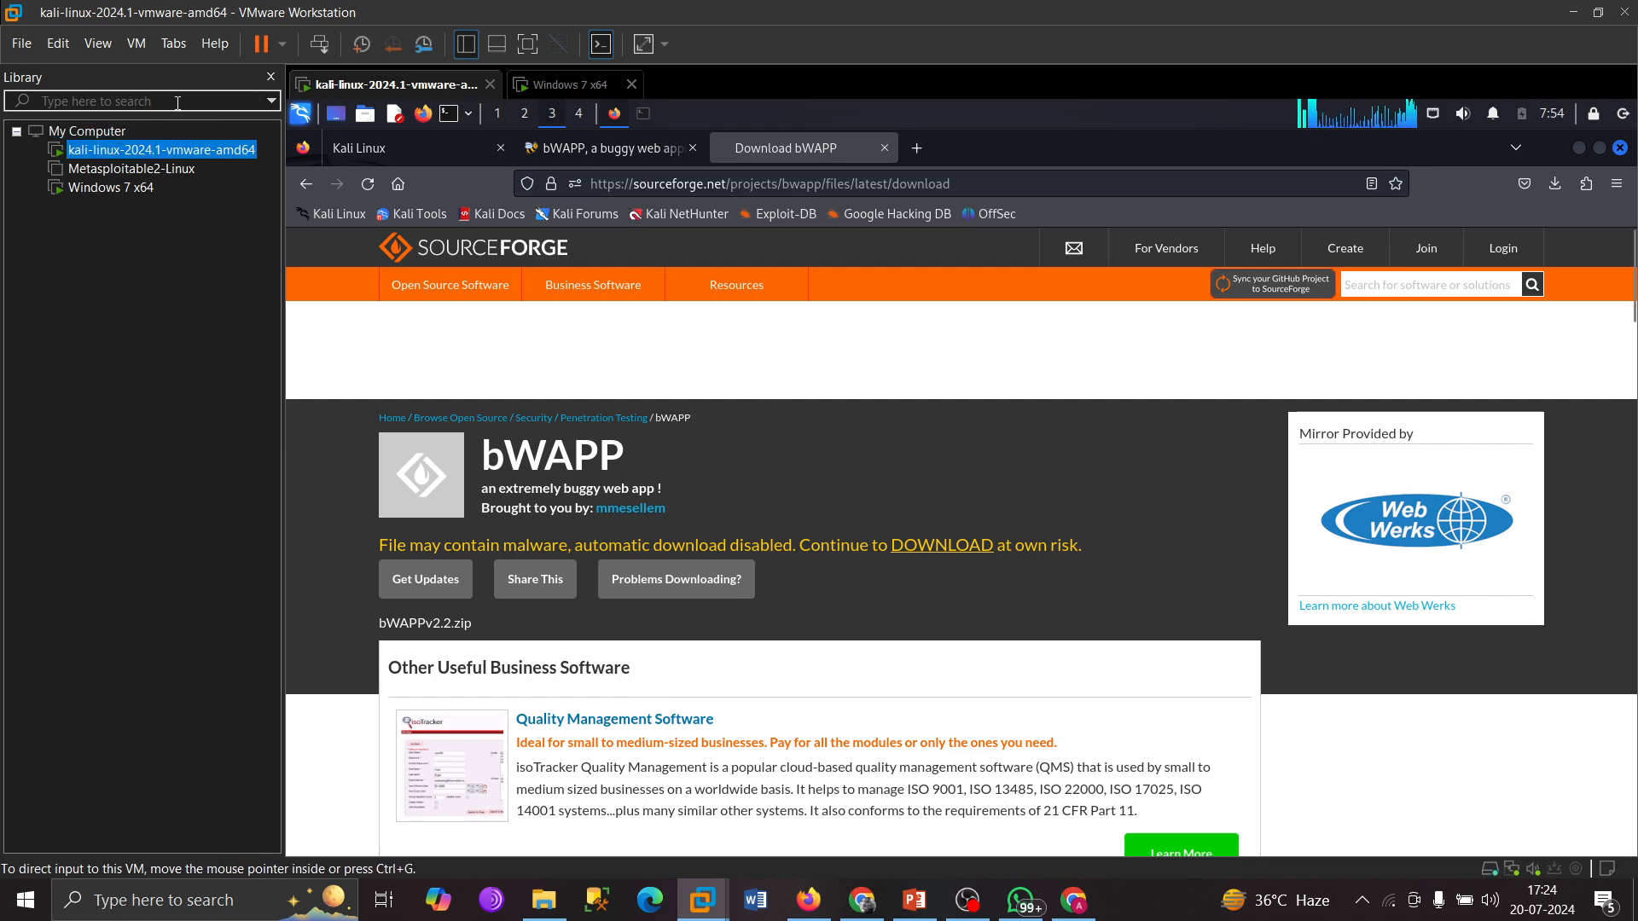
left_click(28, 41)
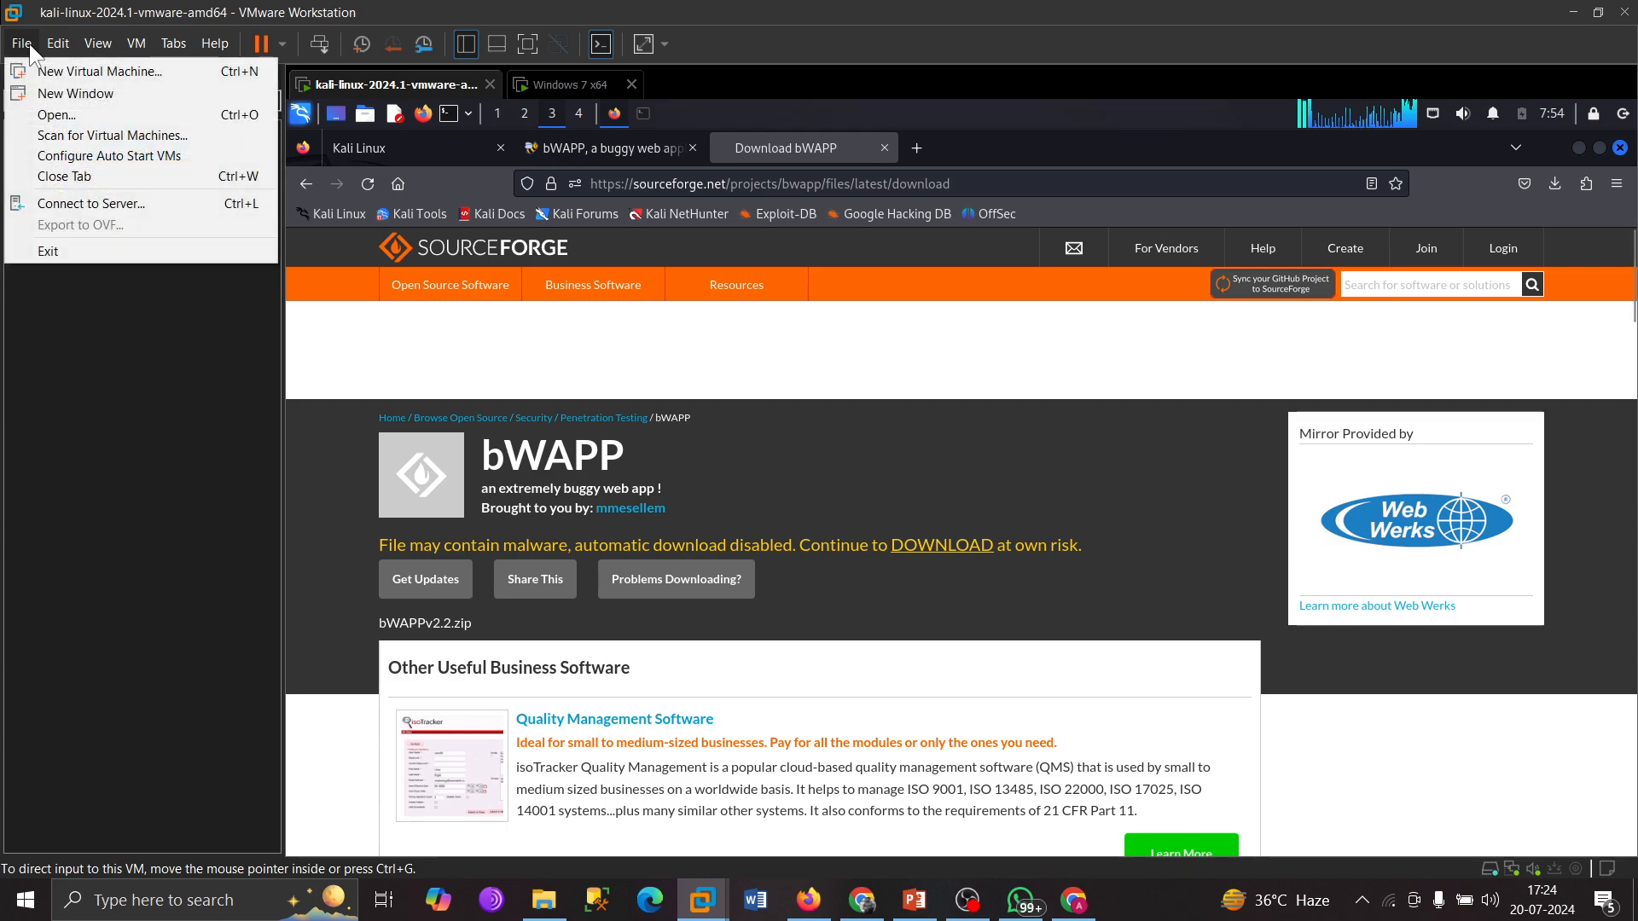
left_click(69, 111)
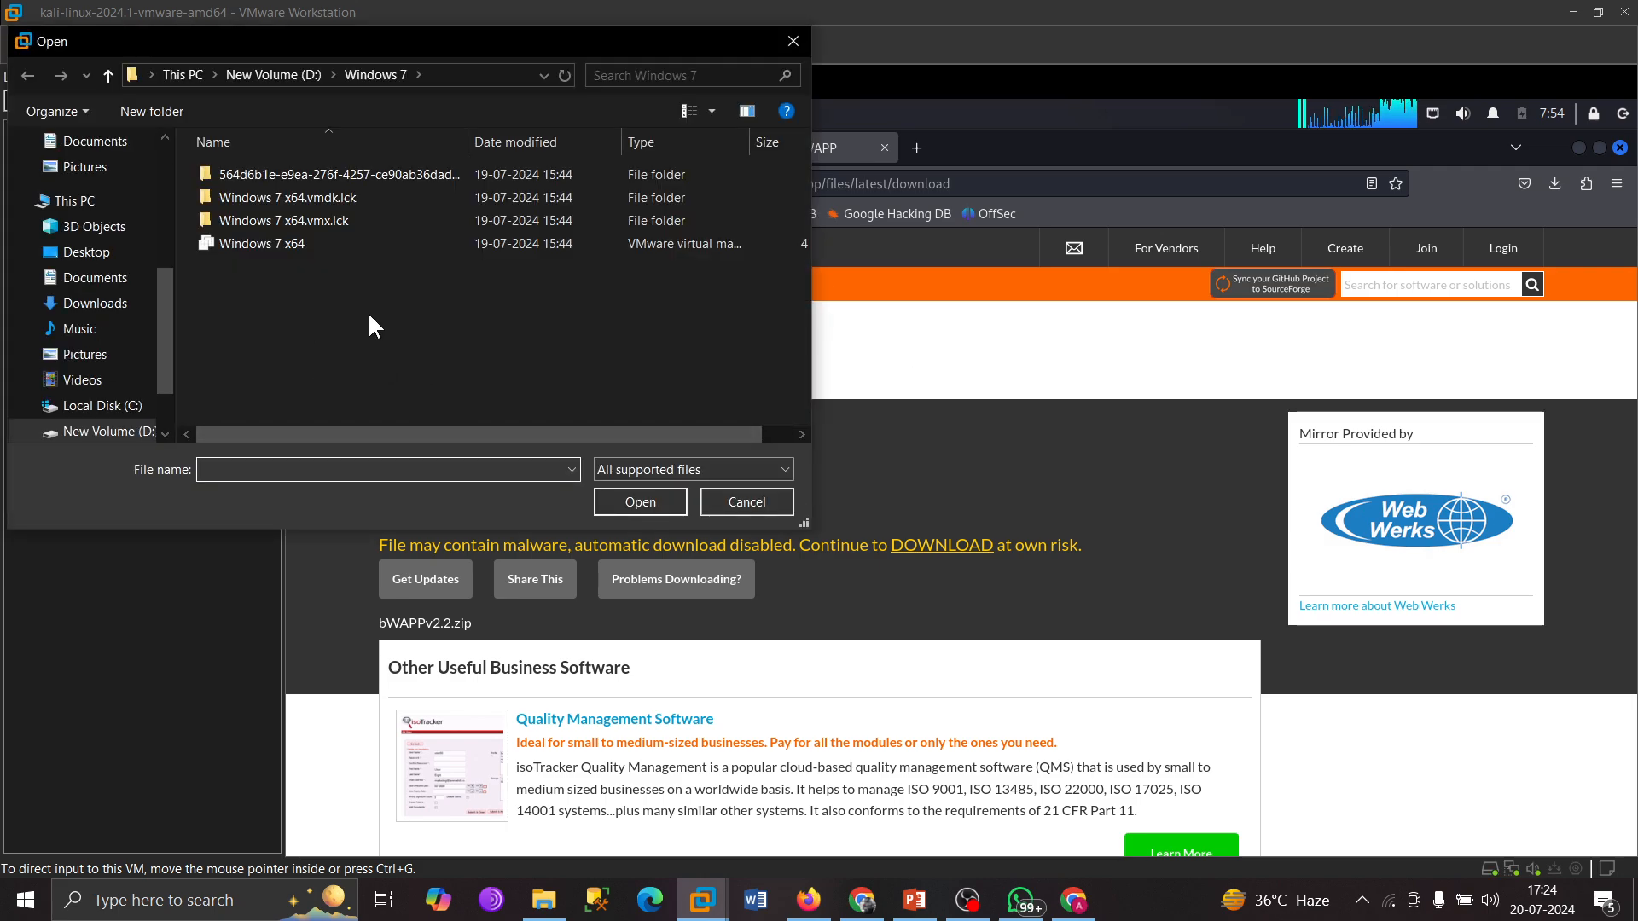
left_click(129, 434)
scroll(334, 350, "down", 5)
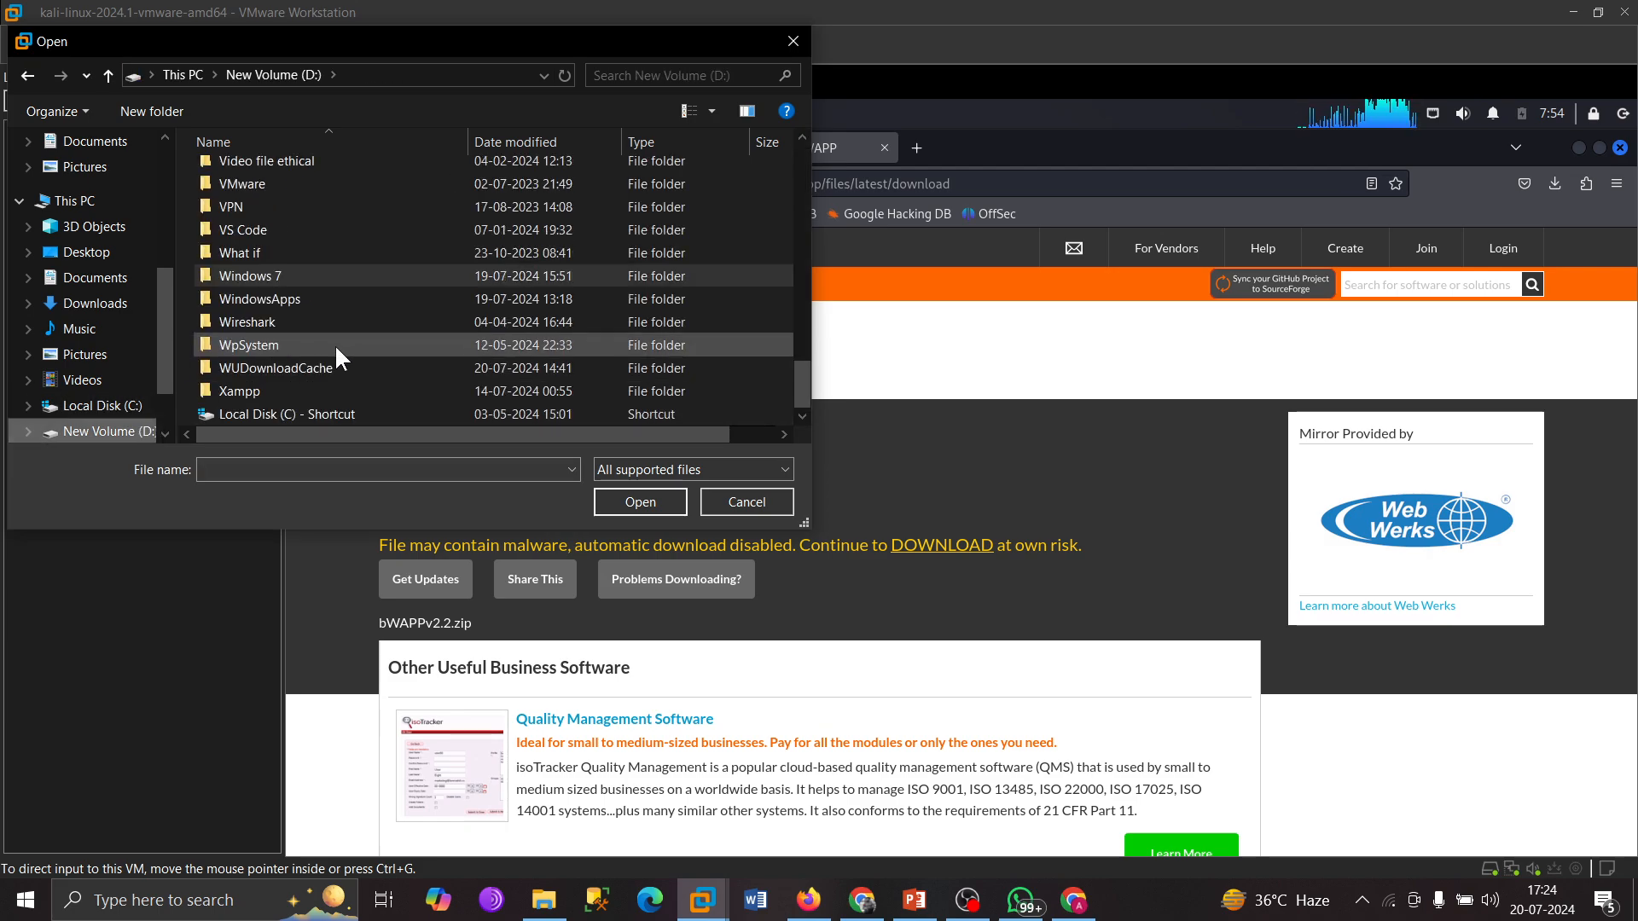
scroll(320, 350, "up", 4)
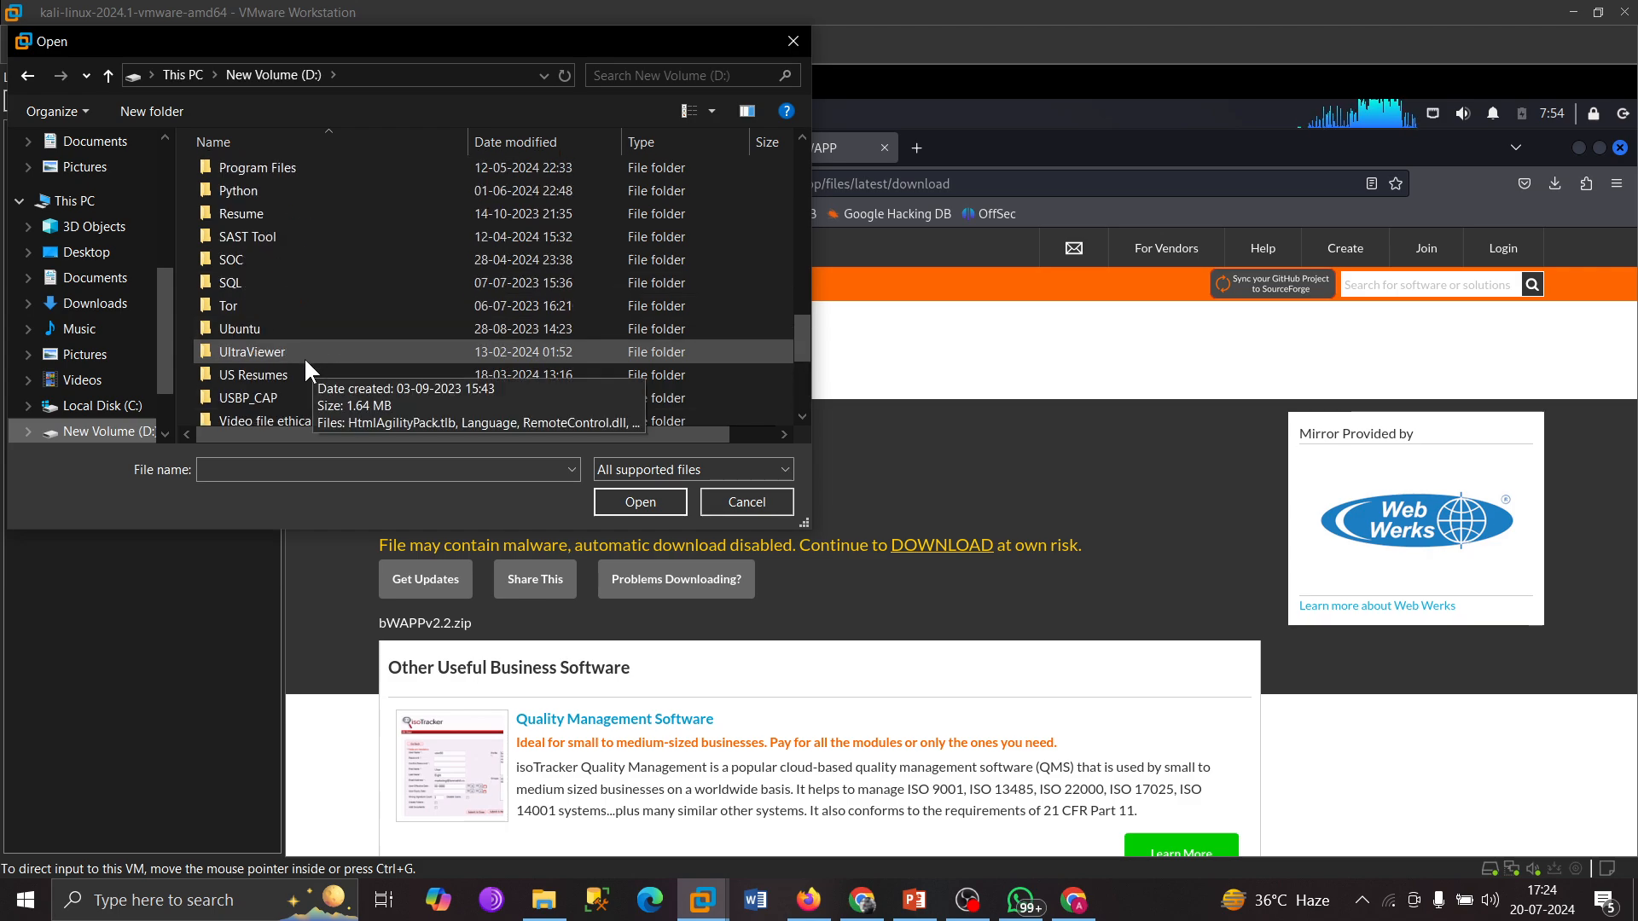
scroll(307, 367, "up", 5)
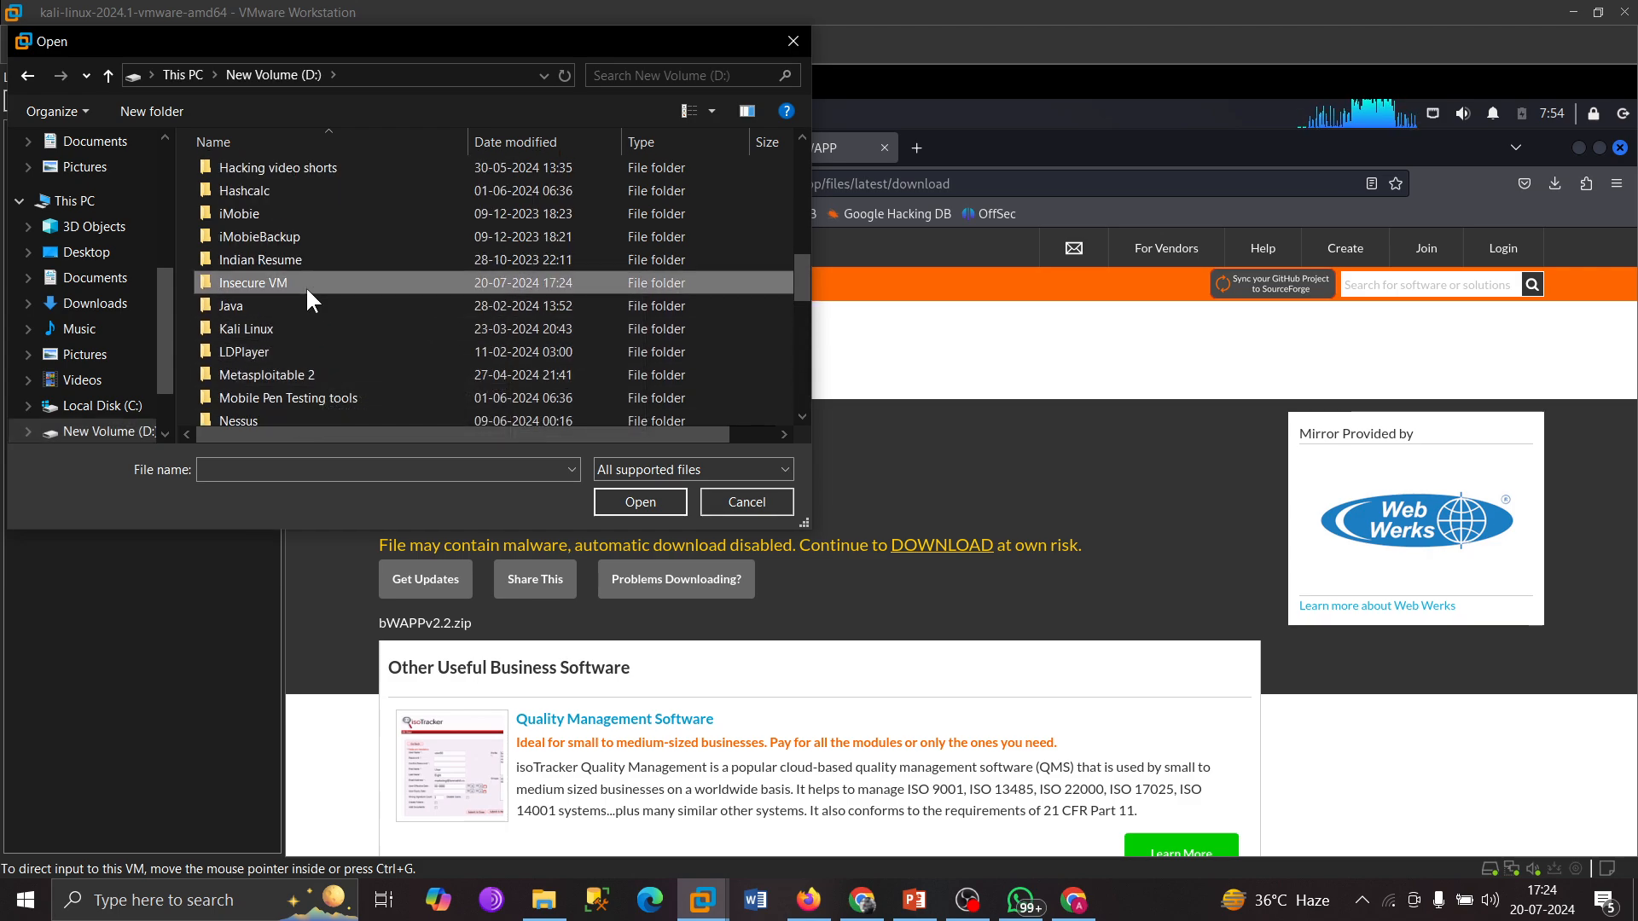
double_click(305, 285)
left_click(370, 176)
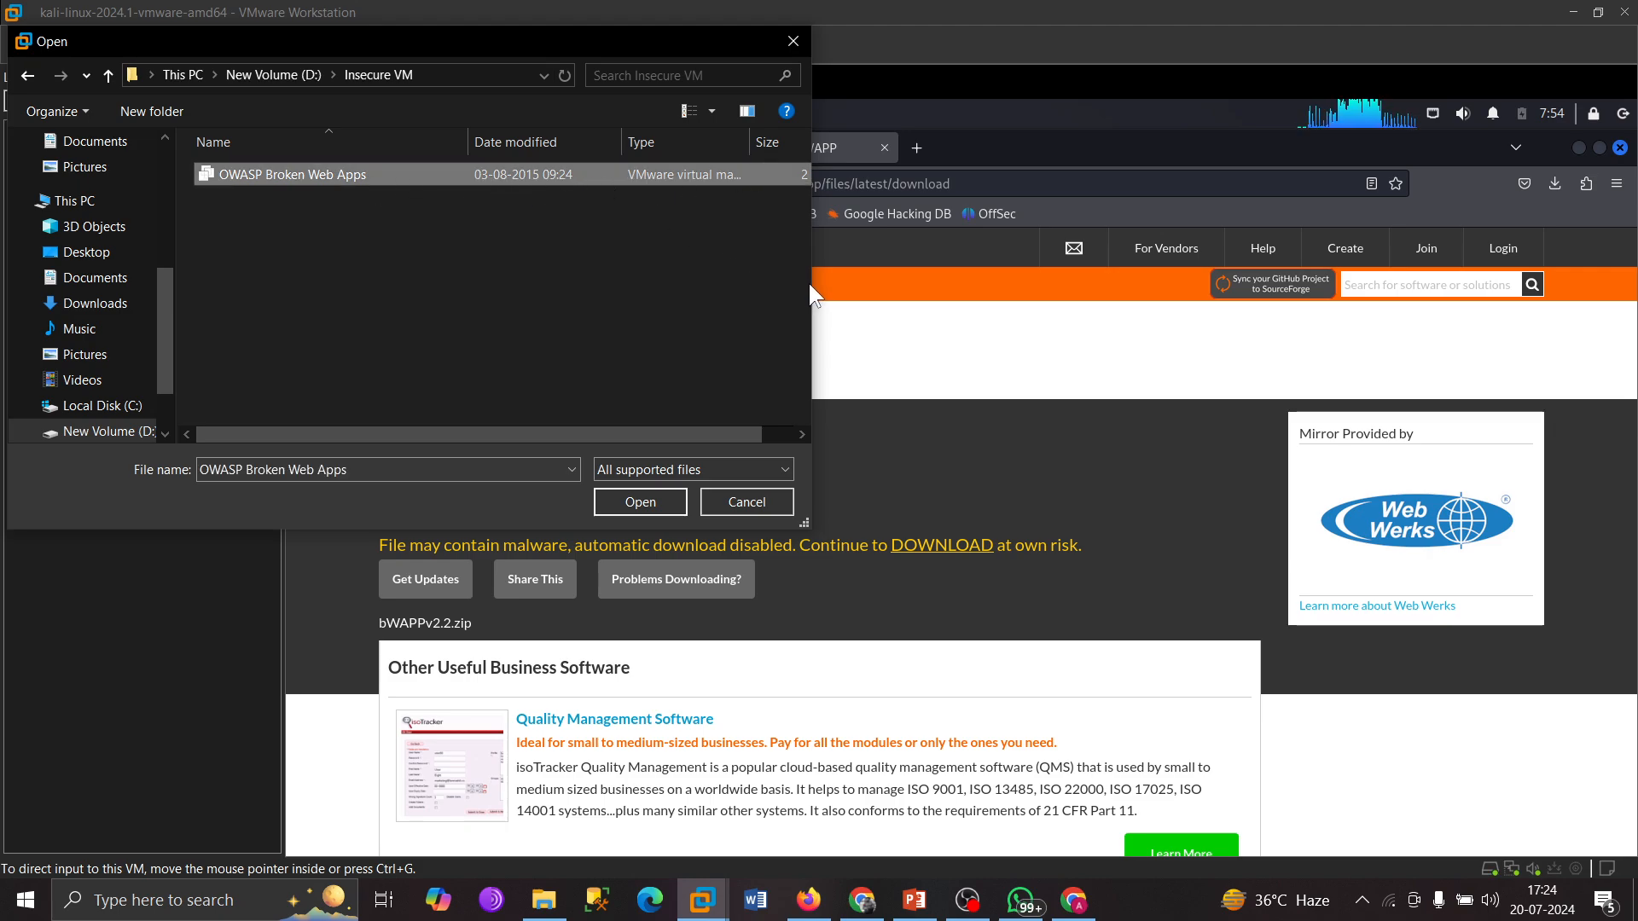
left_click_drag(811, 284, 1293, 274)
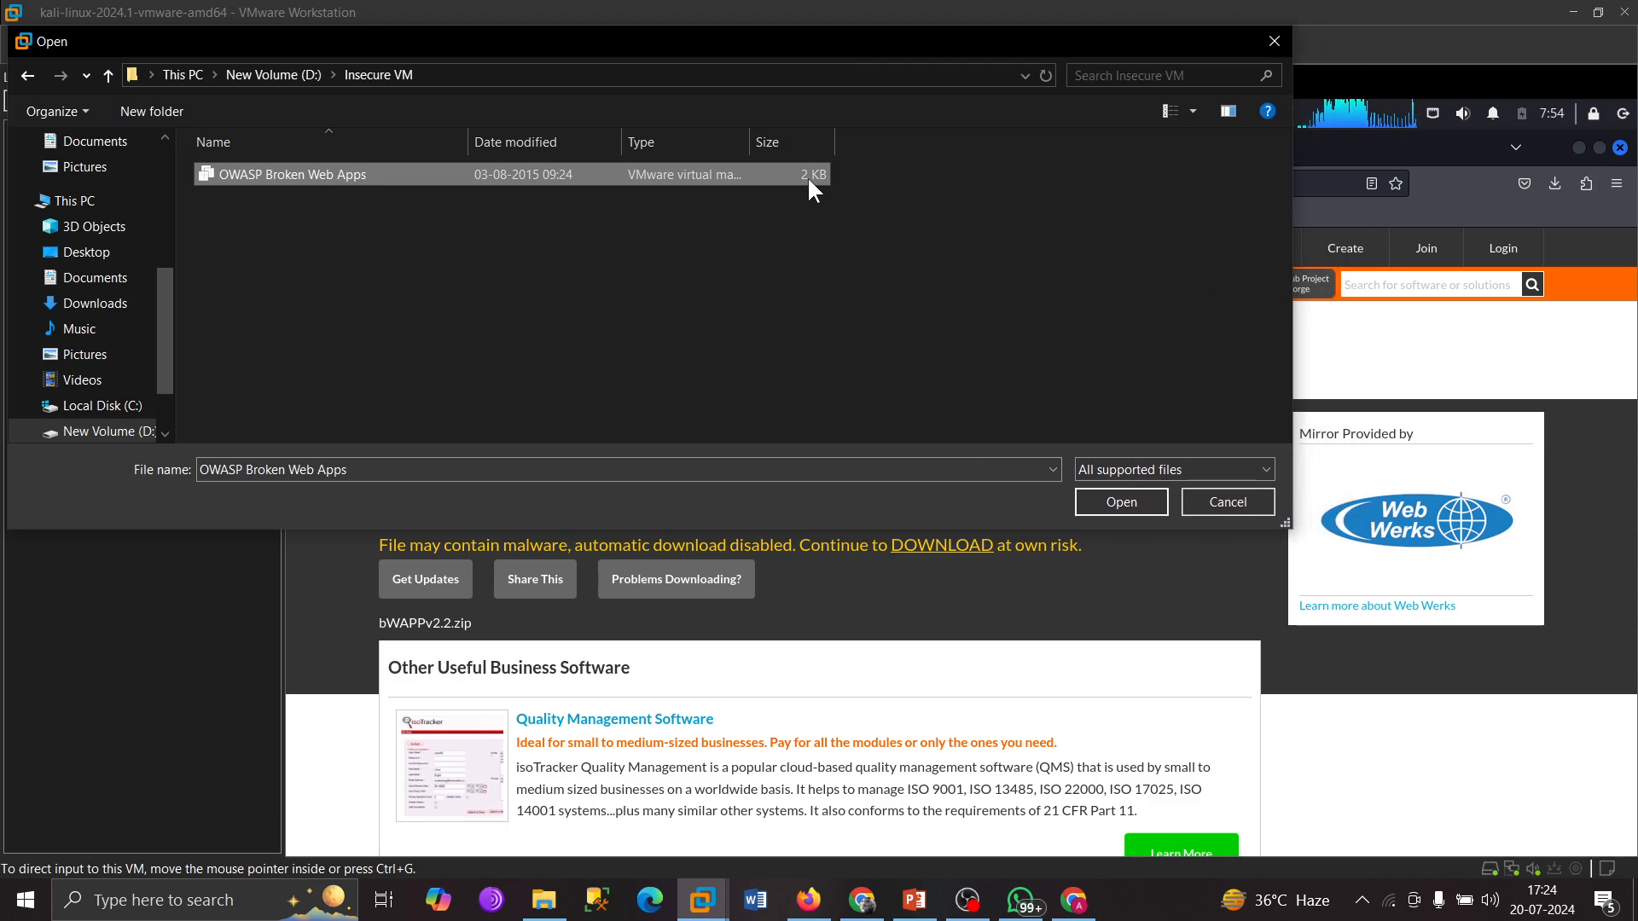
left_click(1121, 502)
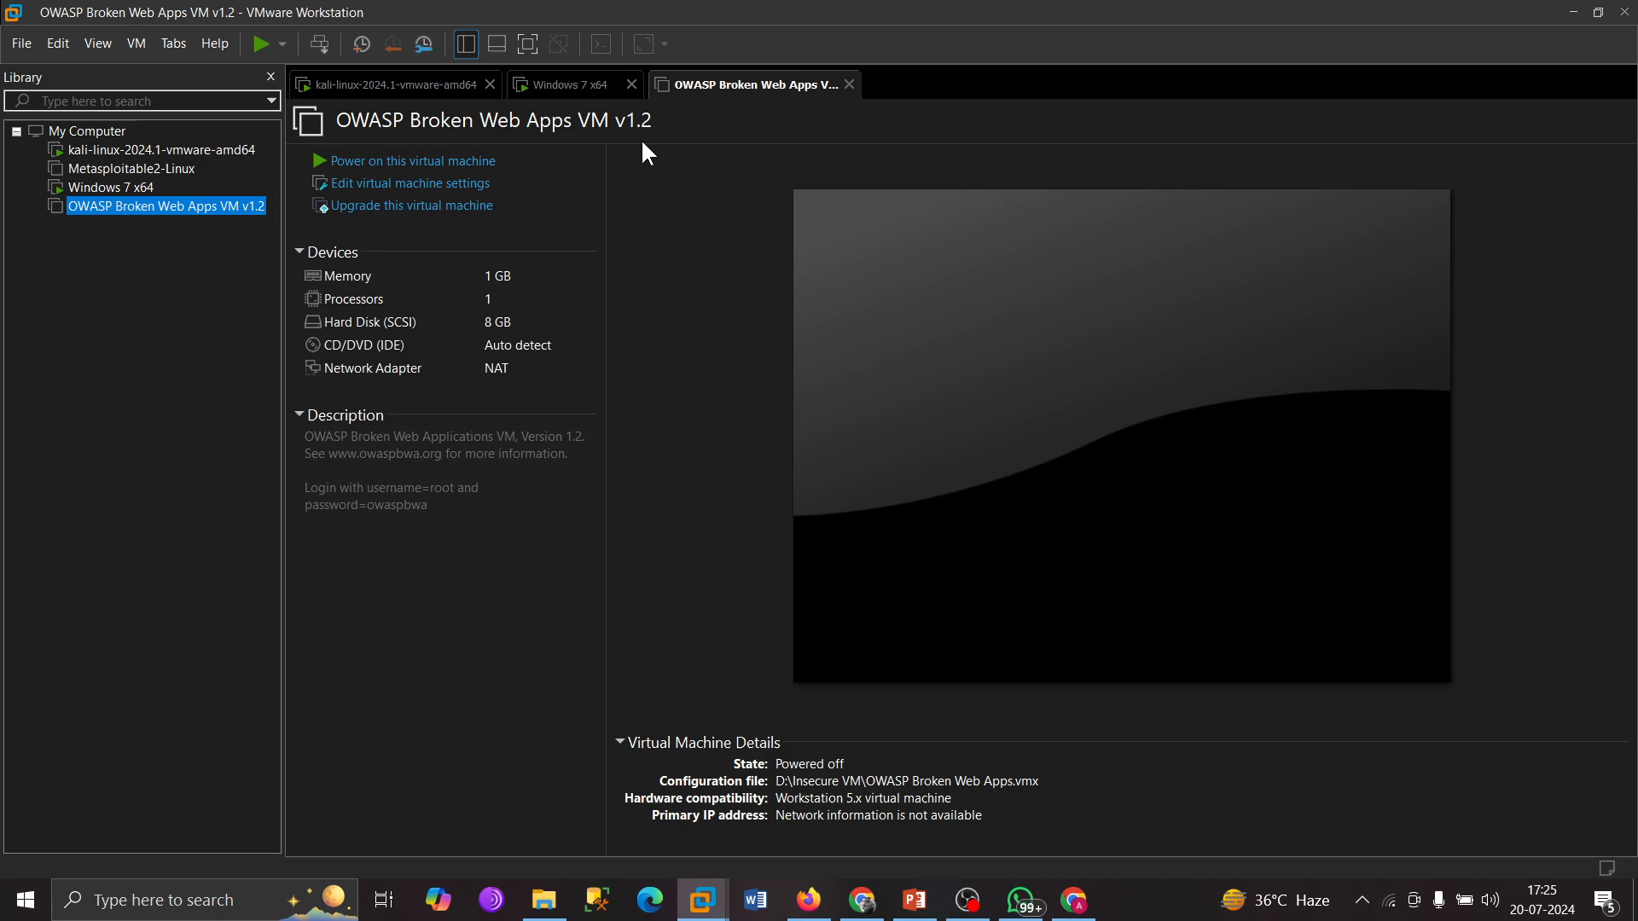
Power on the OWASP Broken Web Apps VM, answering 'I Copied It' when asked.
left_click(318, 162)
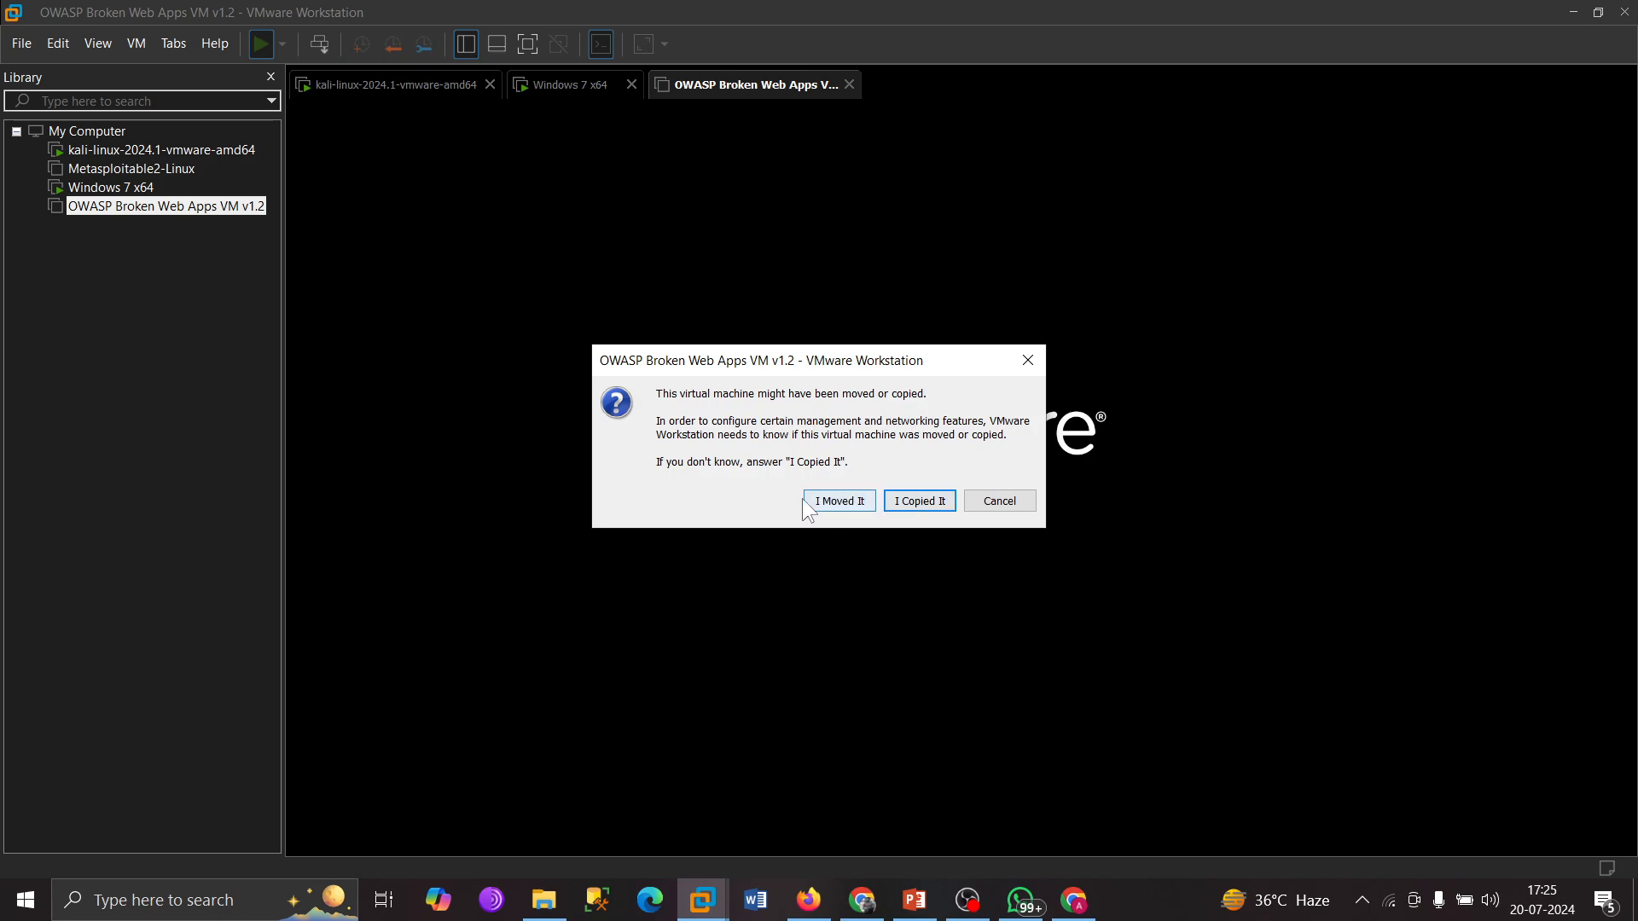
left_click(929, 506)
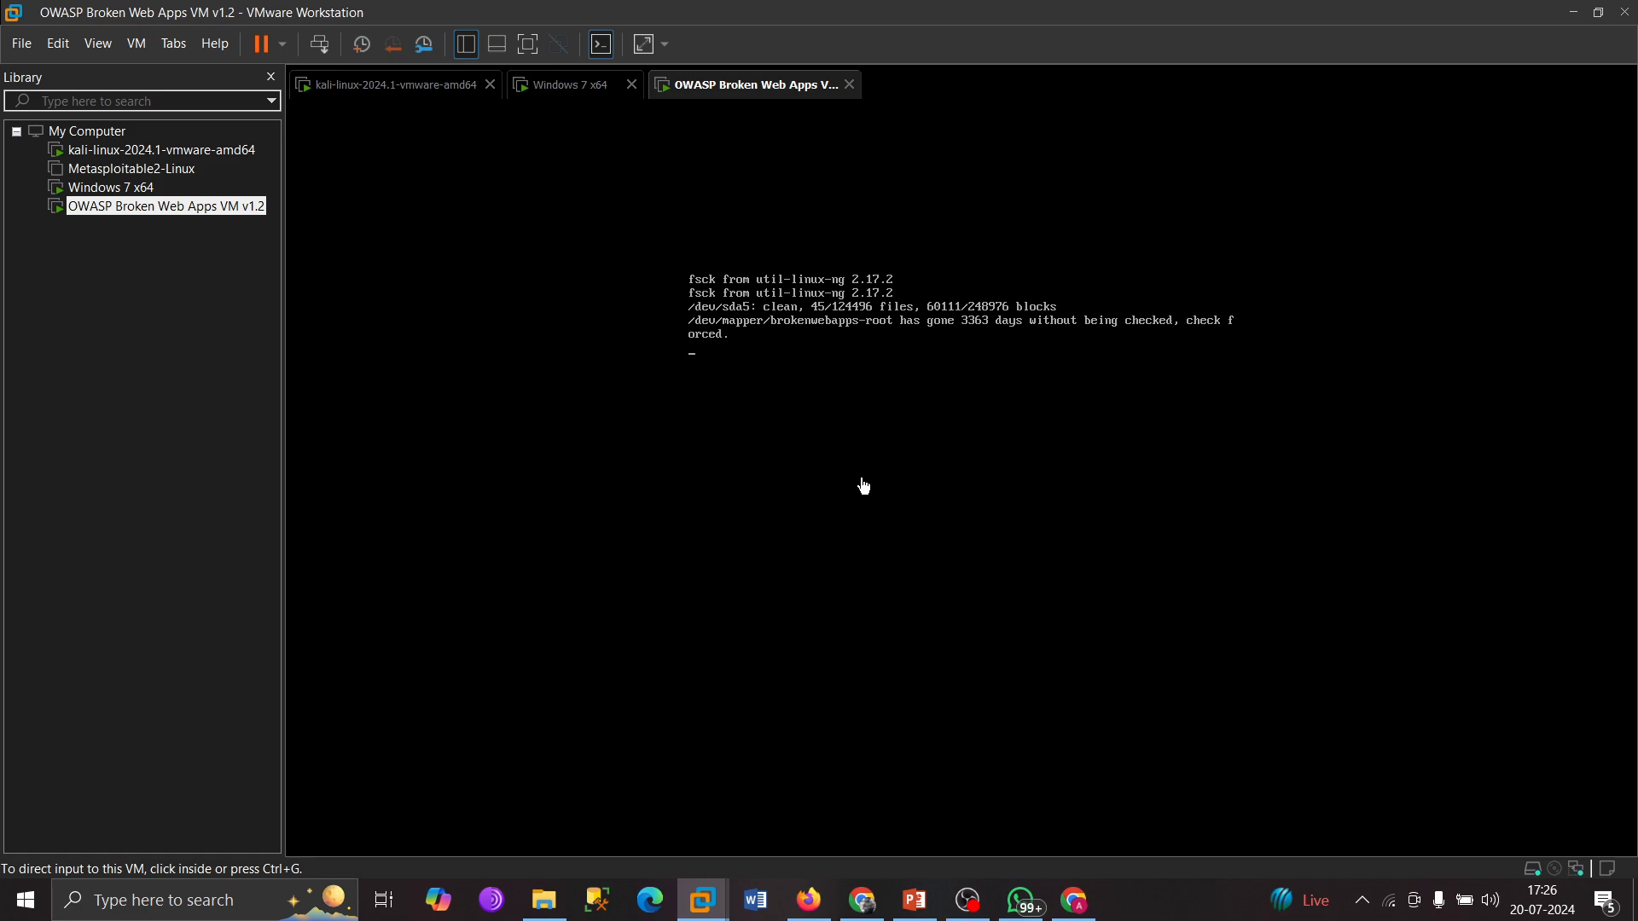
Let the OWASP VM boot through its disk check, then switch to Chrome's download history.
left_click(807, 431)
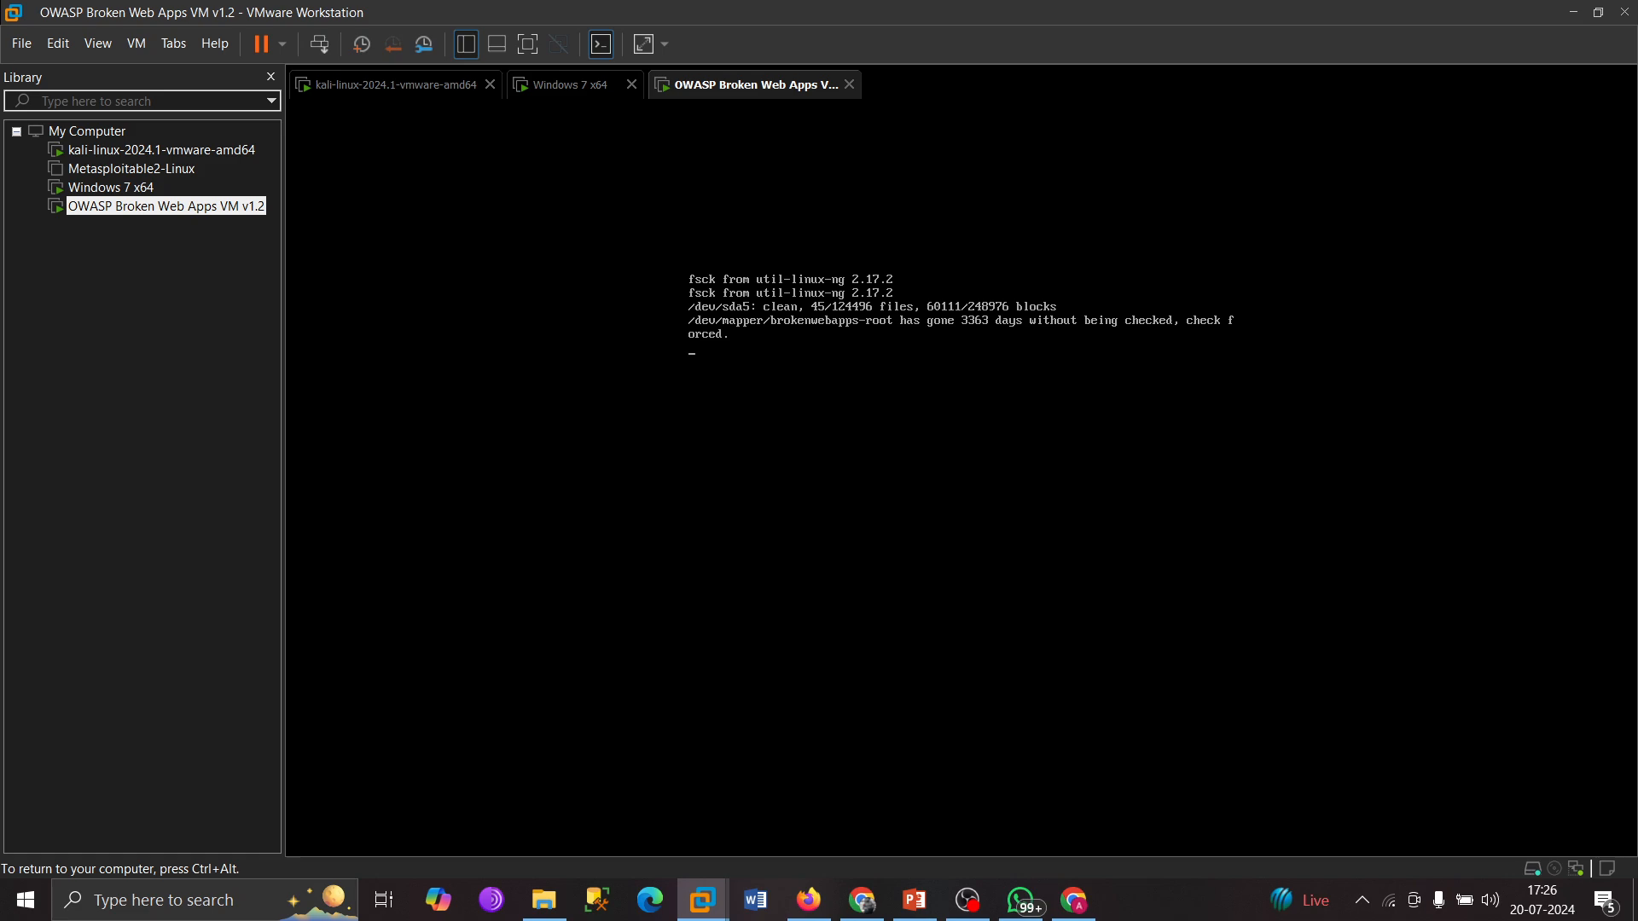
key("ctrl+alt")
left_click(179, 571)
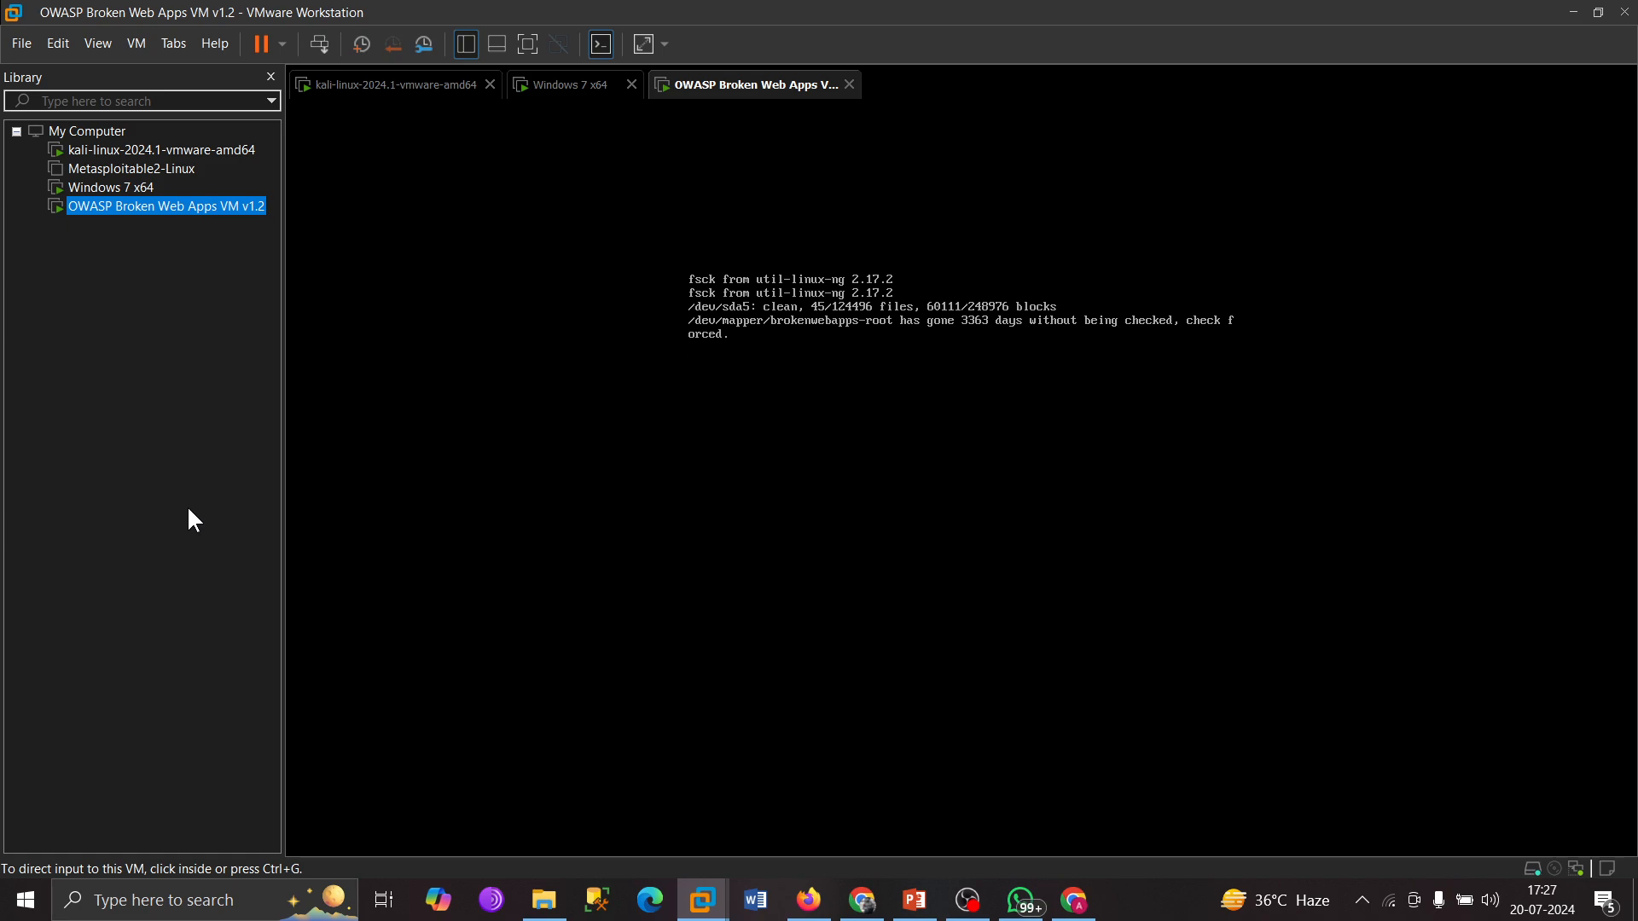
left_click(863, 901)
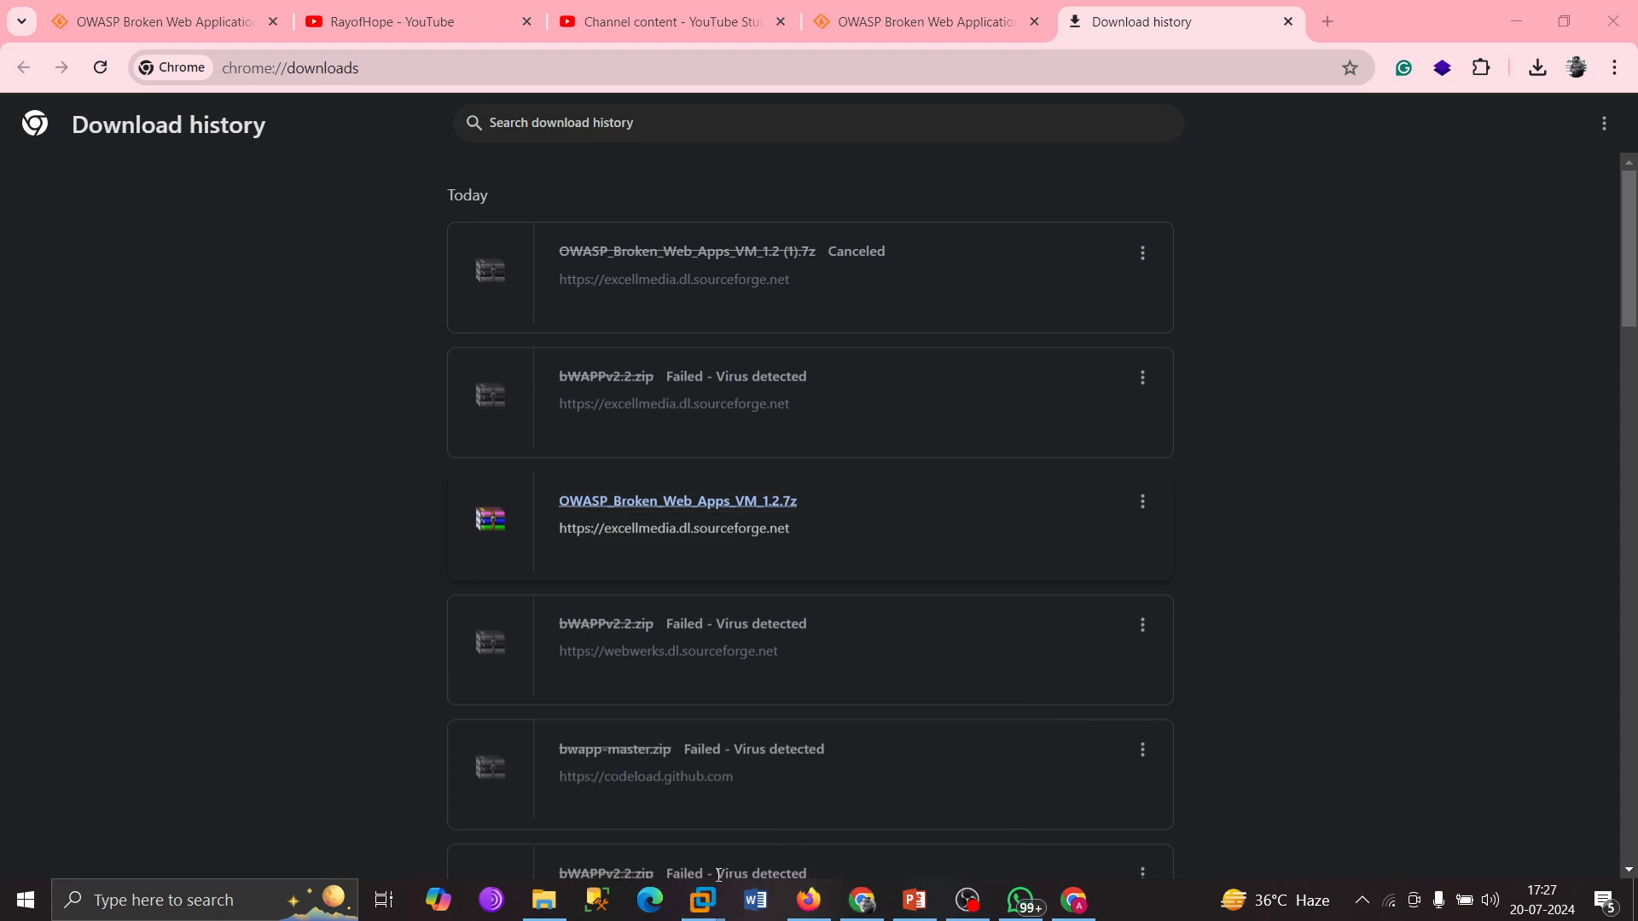
left_click(701, 906)
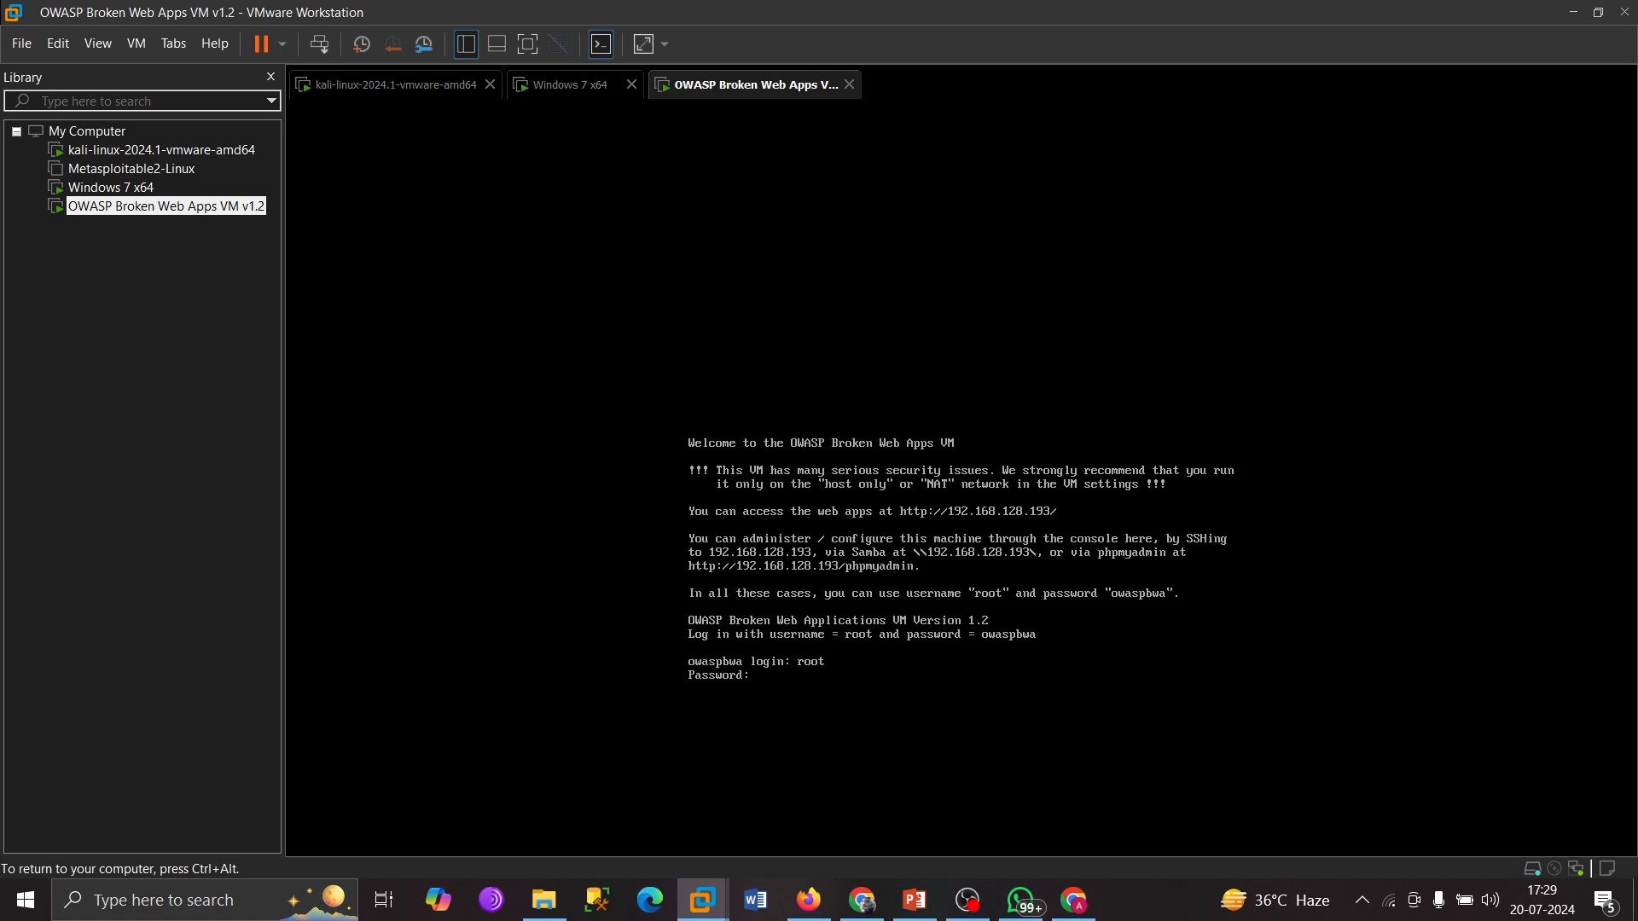
Log in as root on the OWASP BWA console, then release input back to Windows.
key("Return")
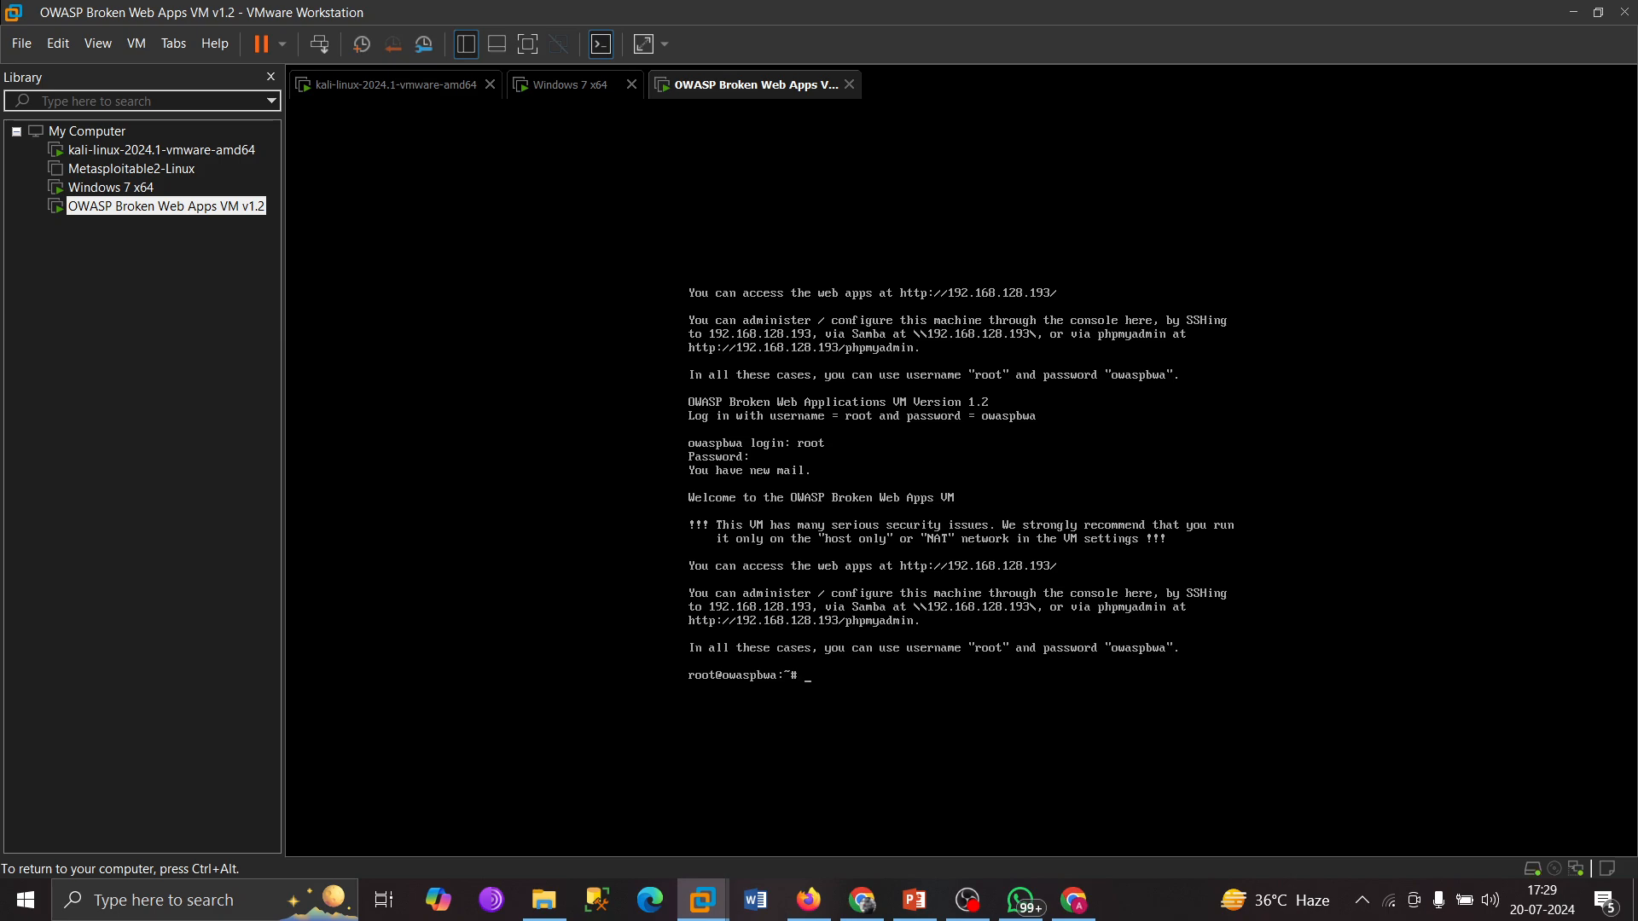
key("ctrl+alt")
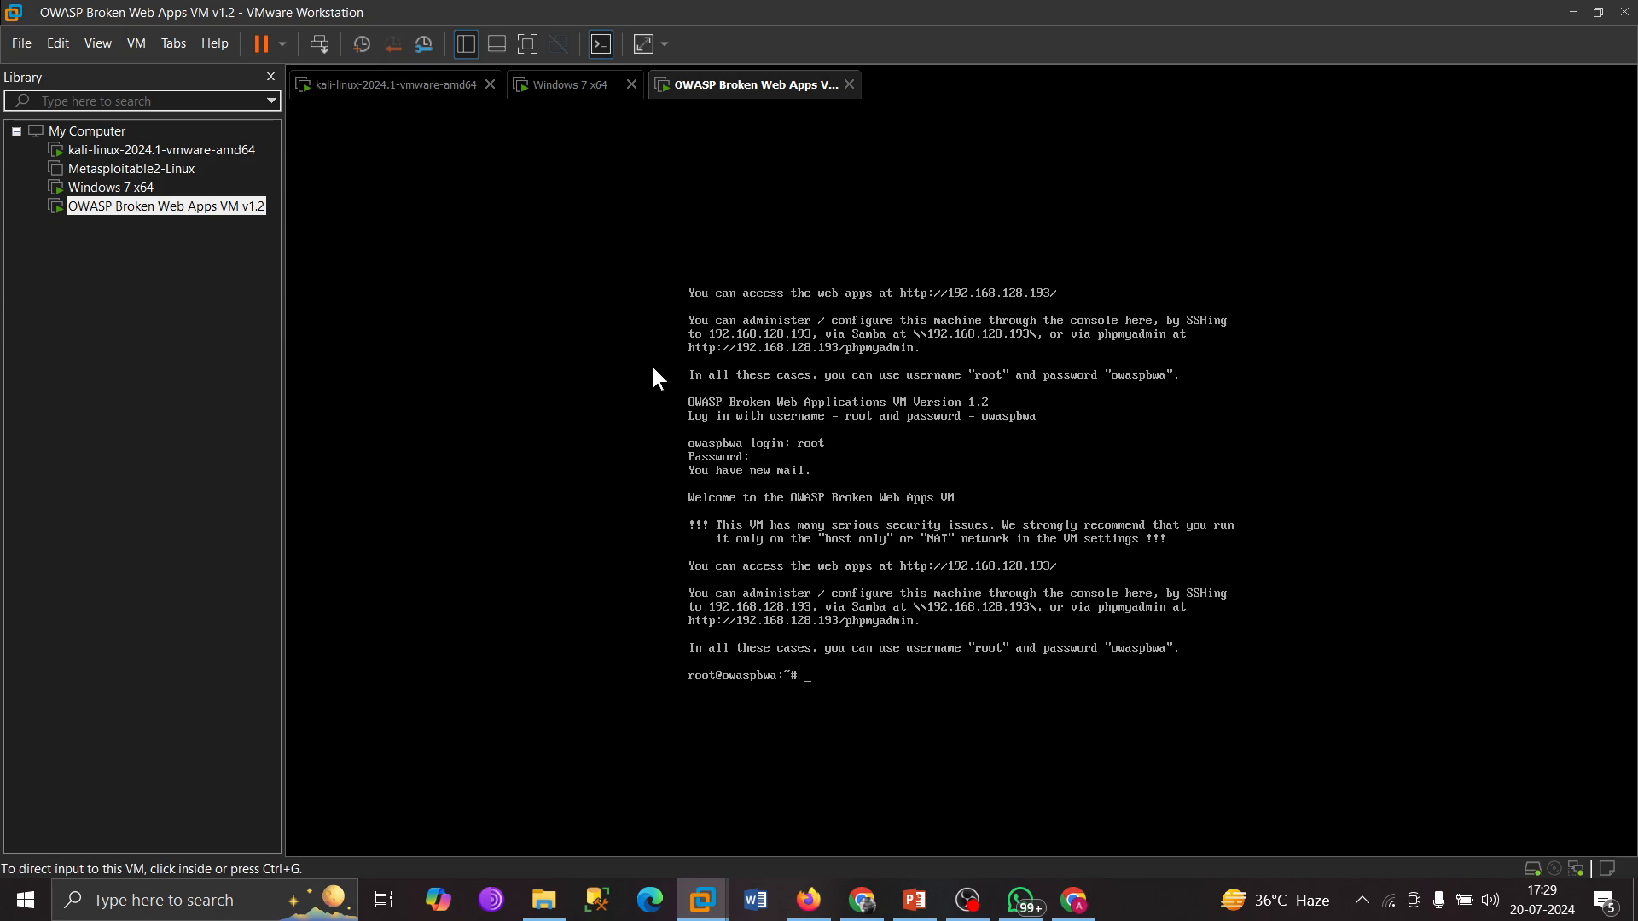
right_click(726, 94)
left_click(778, 363)
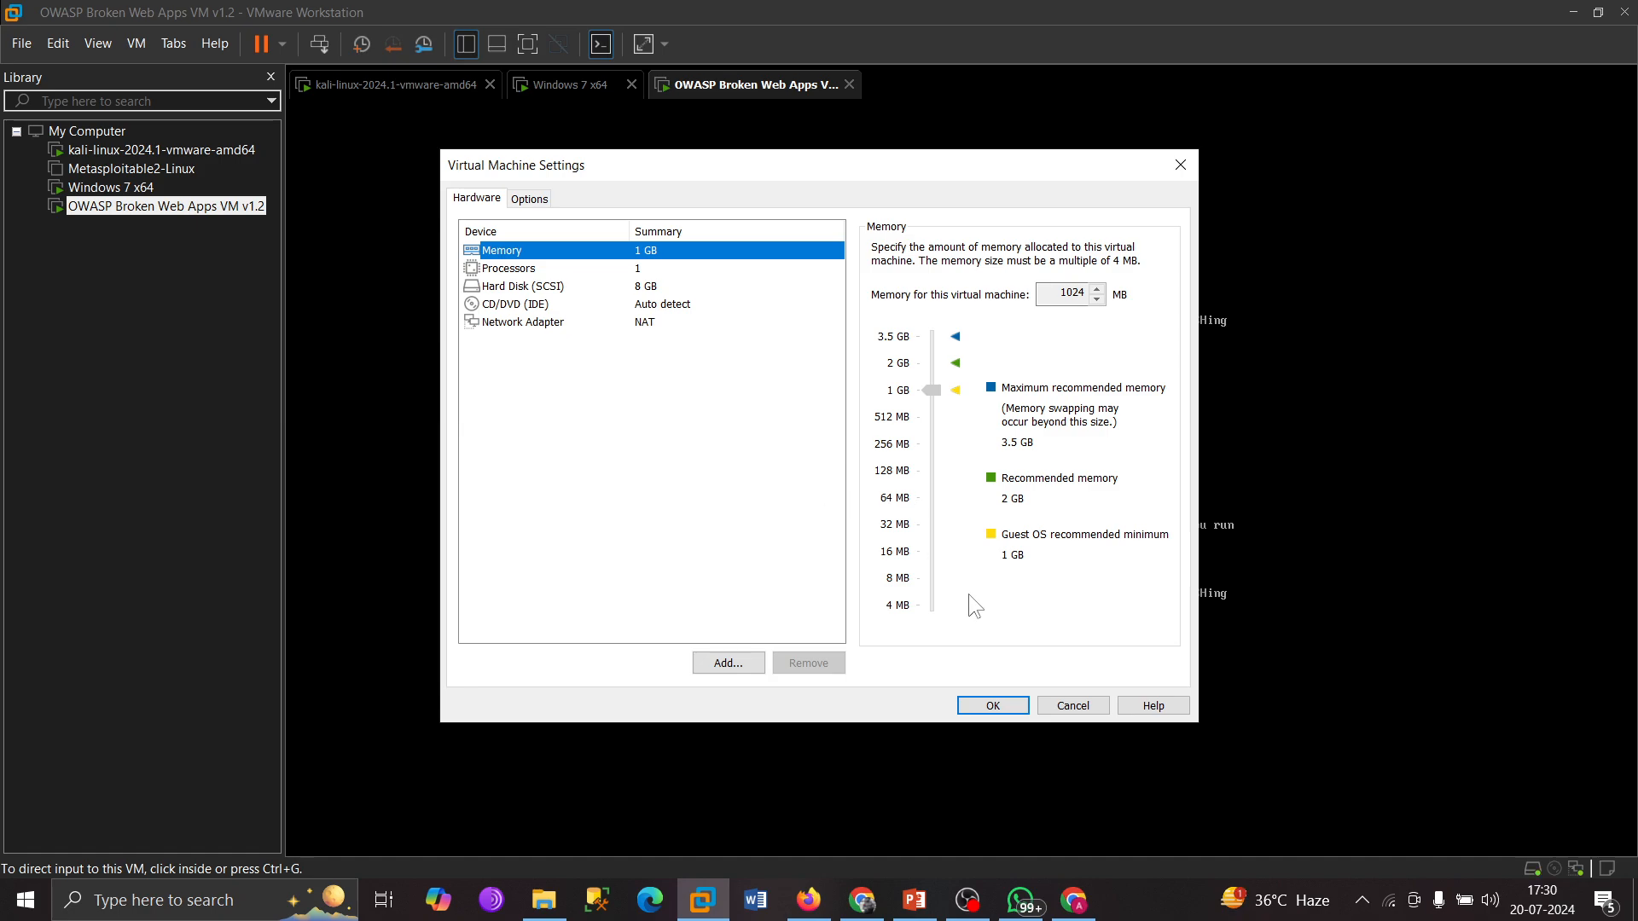
left_click(1082, 703)
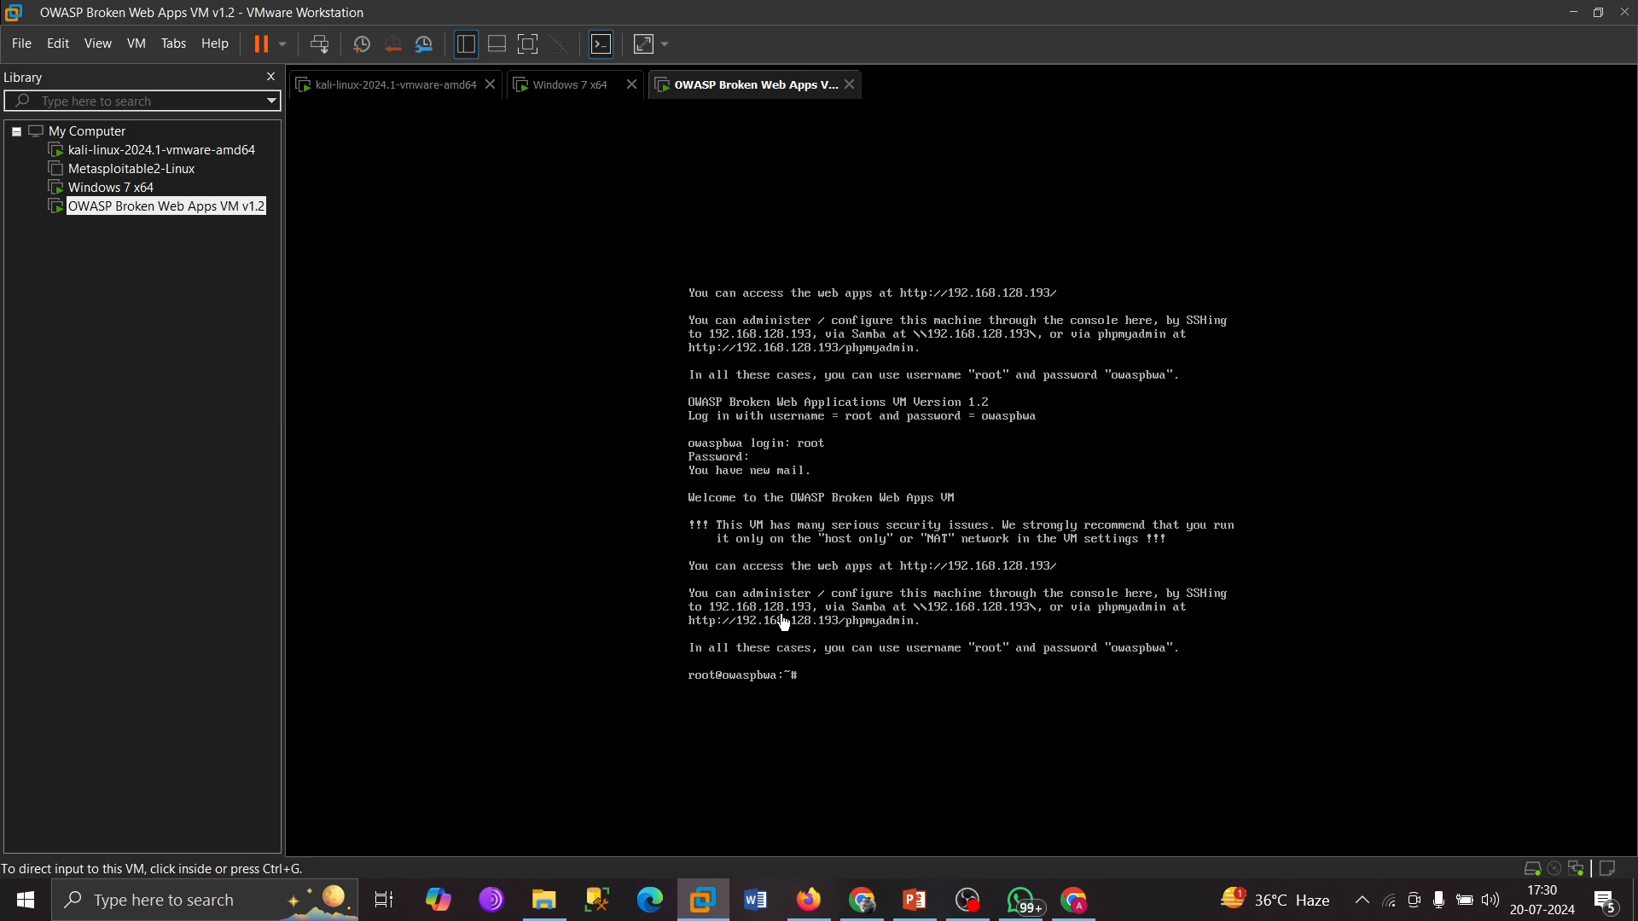
Navigate Chrome to 192.168.128.193, checking the VM's IP on its console along the way.
left_click(860, 902)
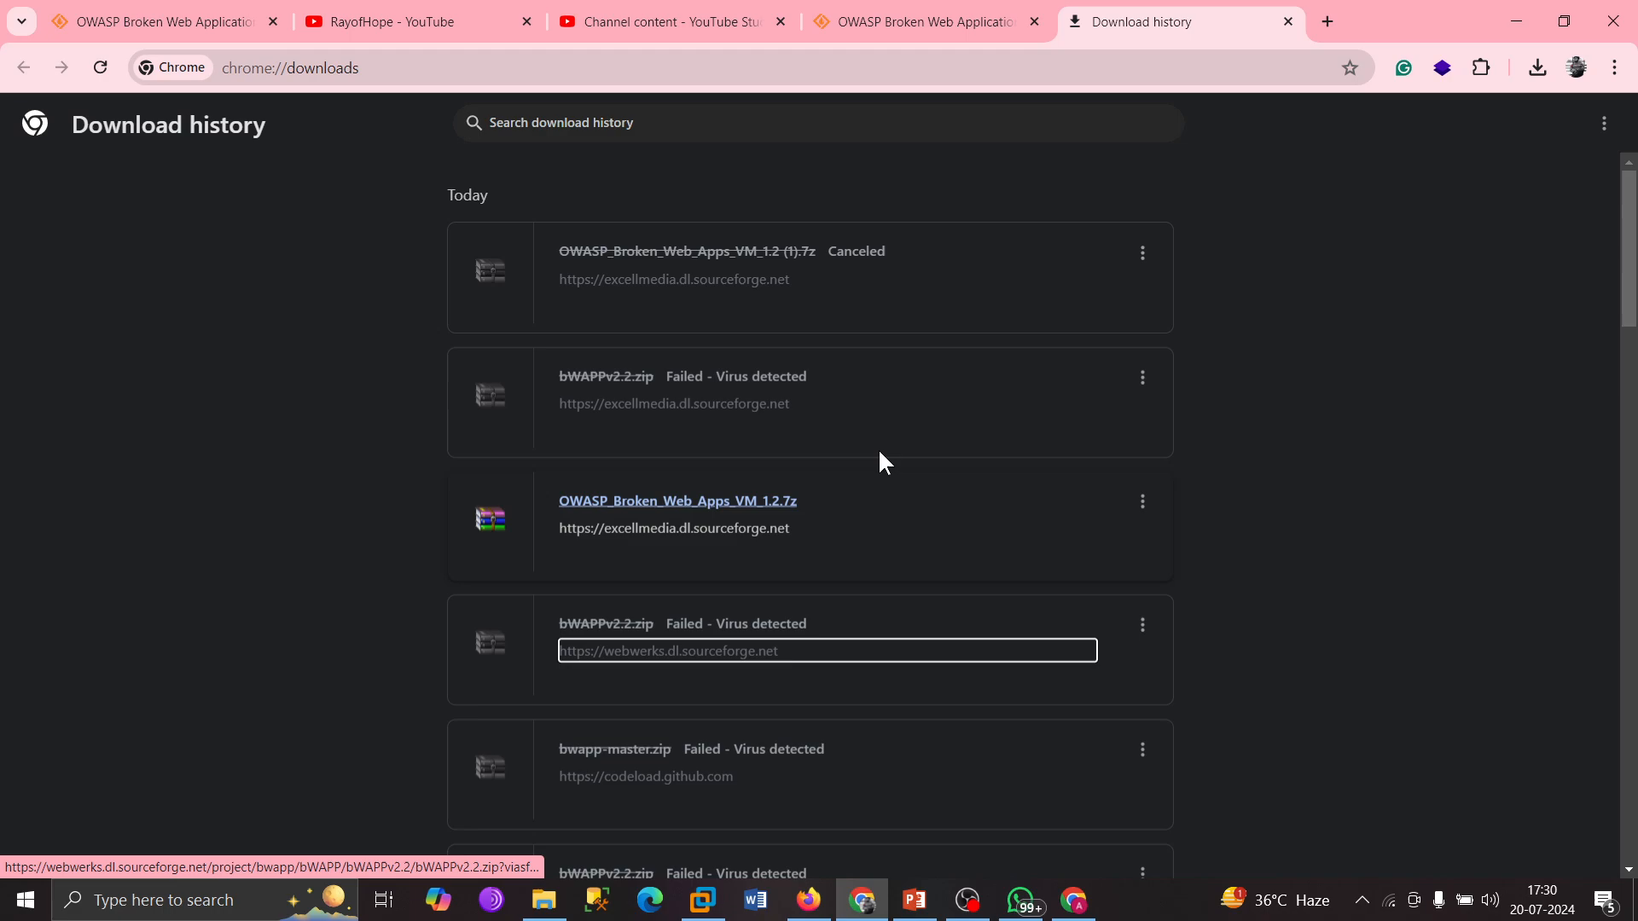
left_click(827, 69)
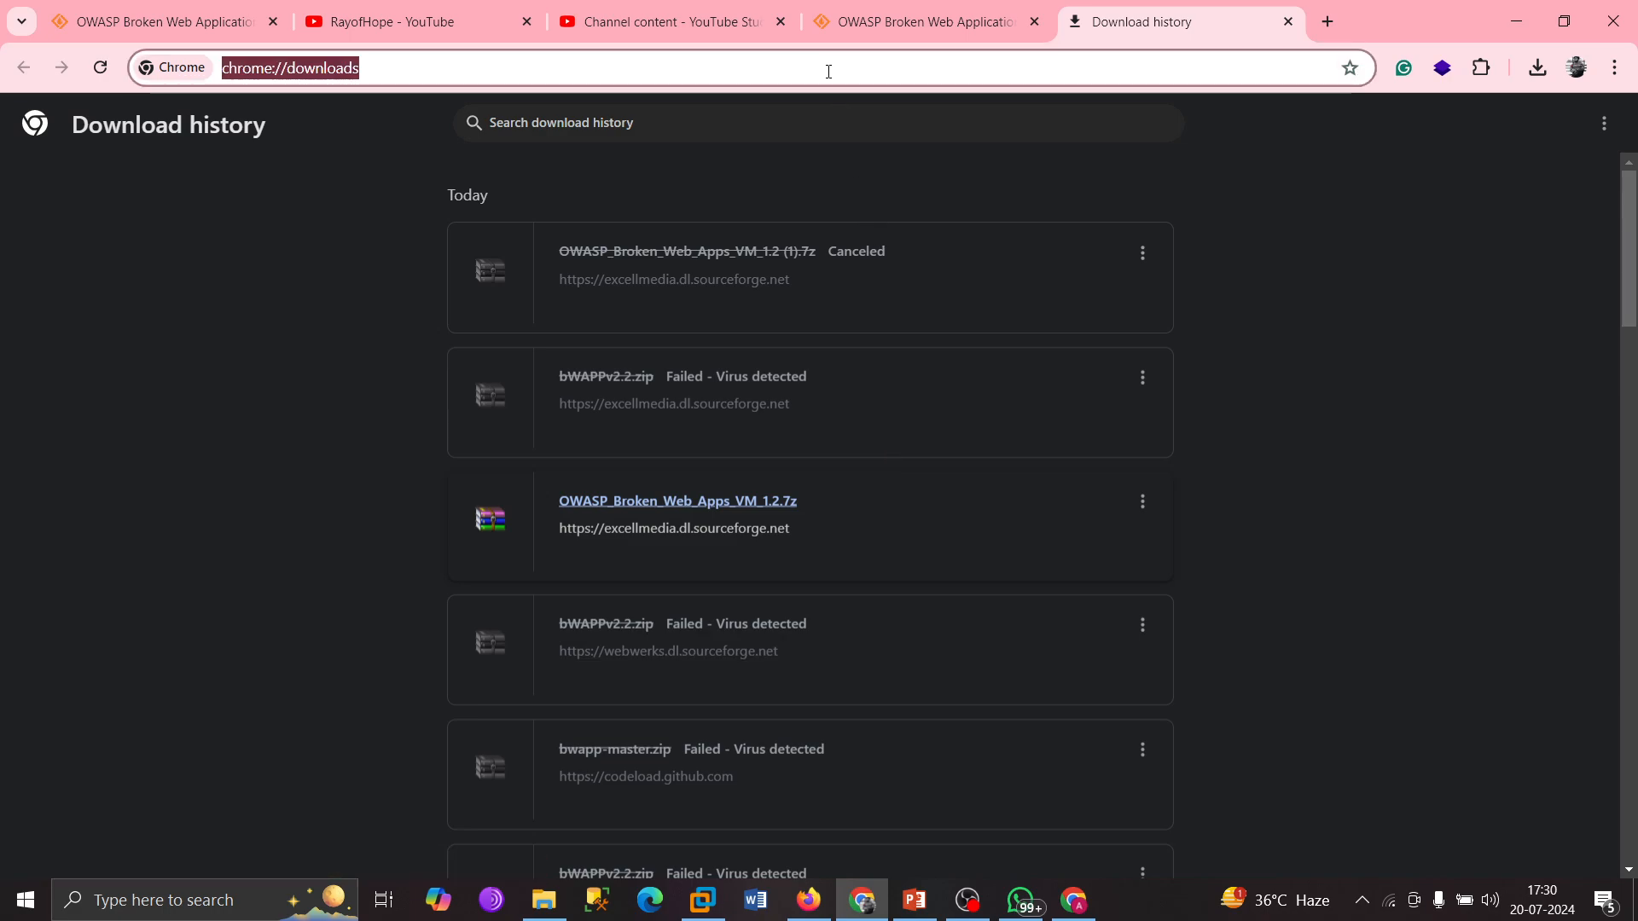
type("192.")
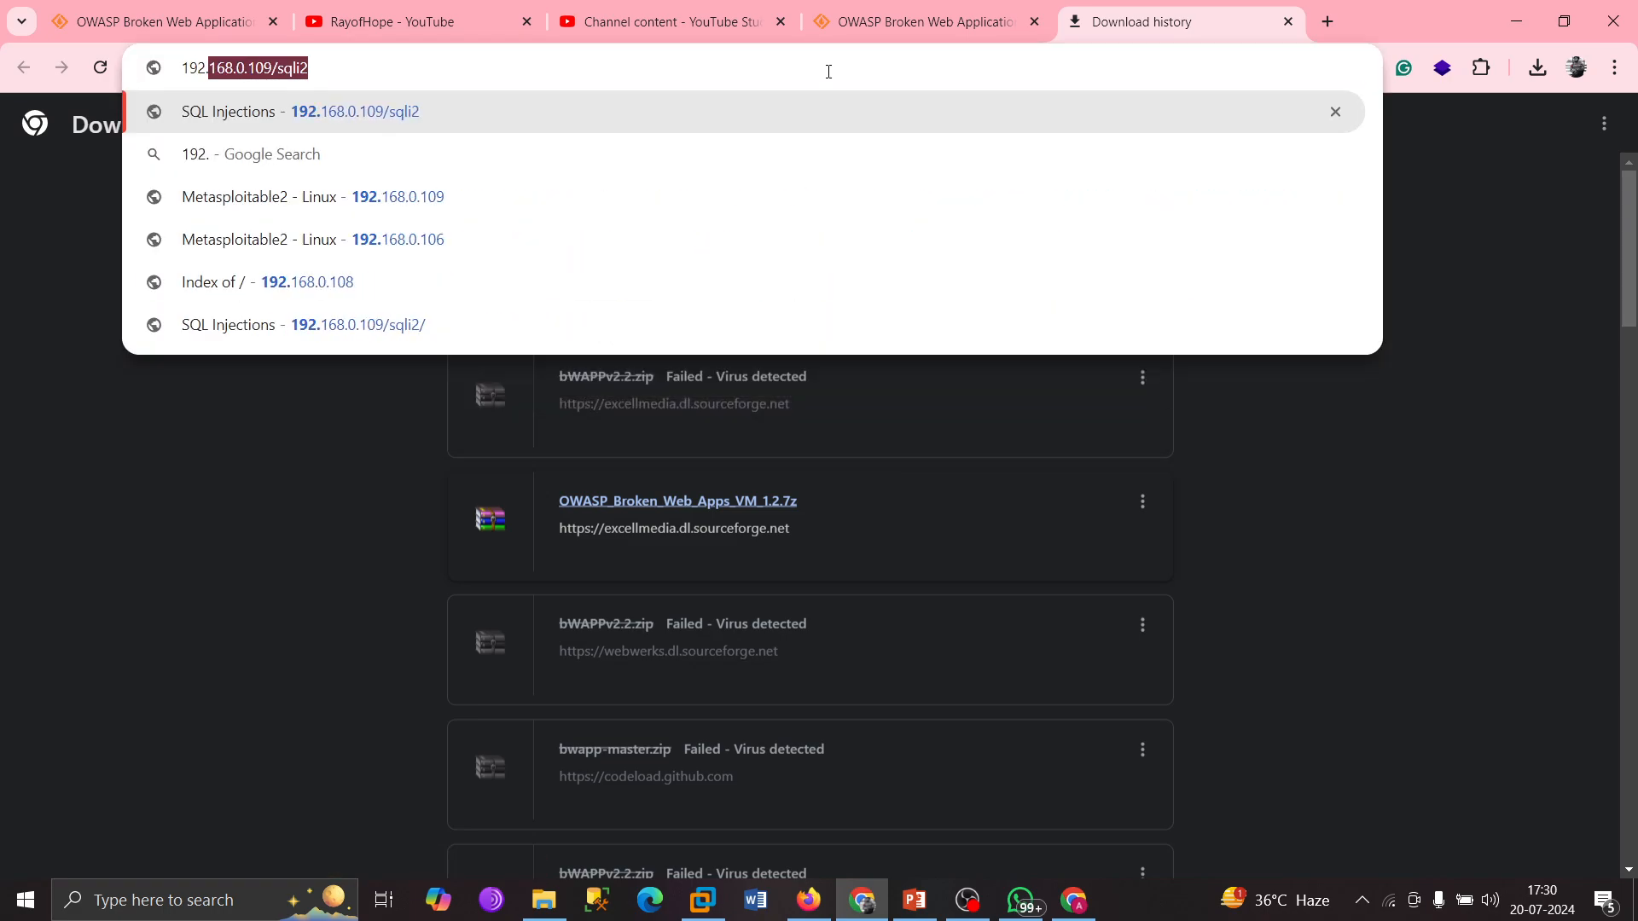
type("168")
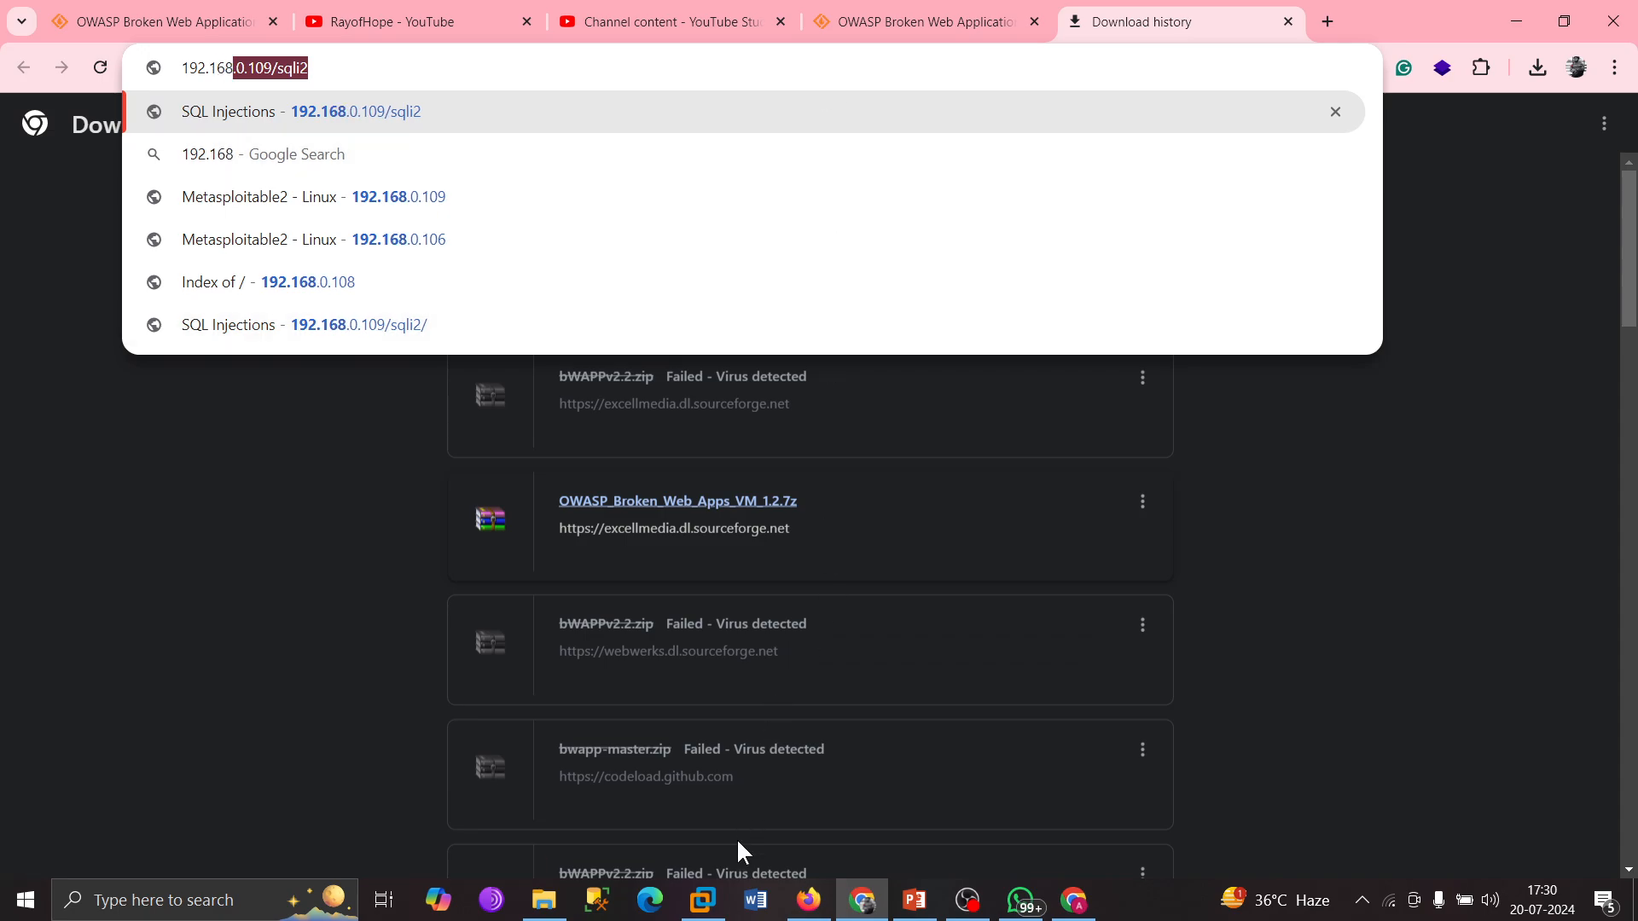
left_click(702, 900)
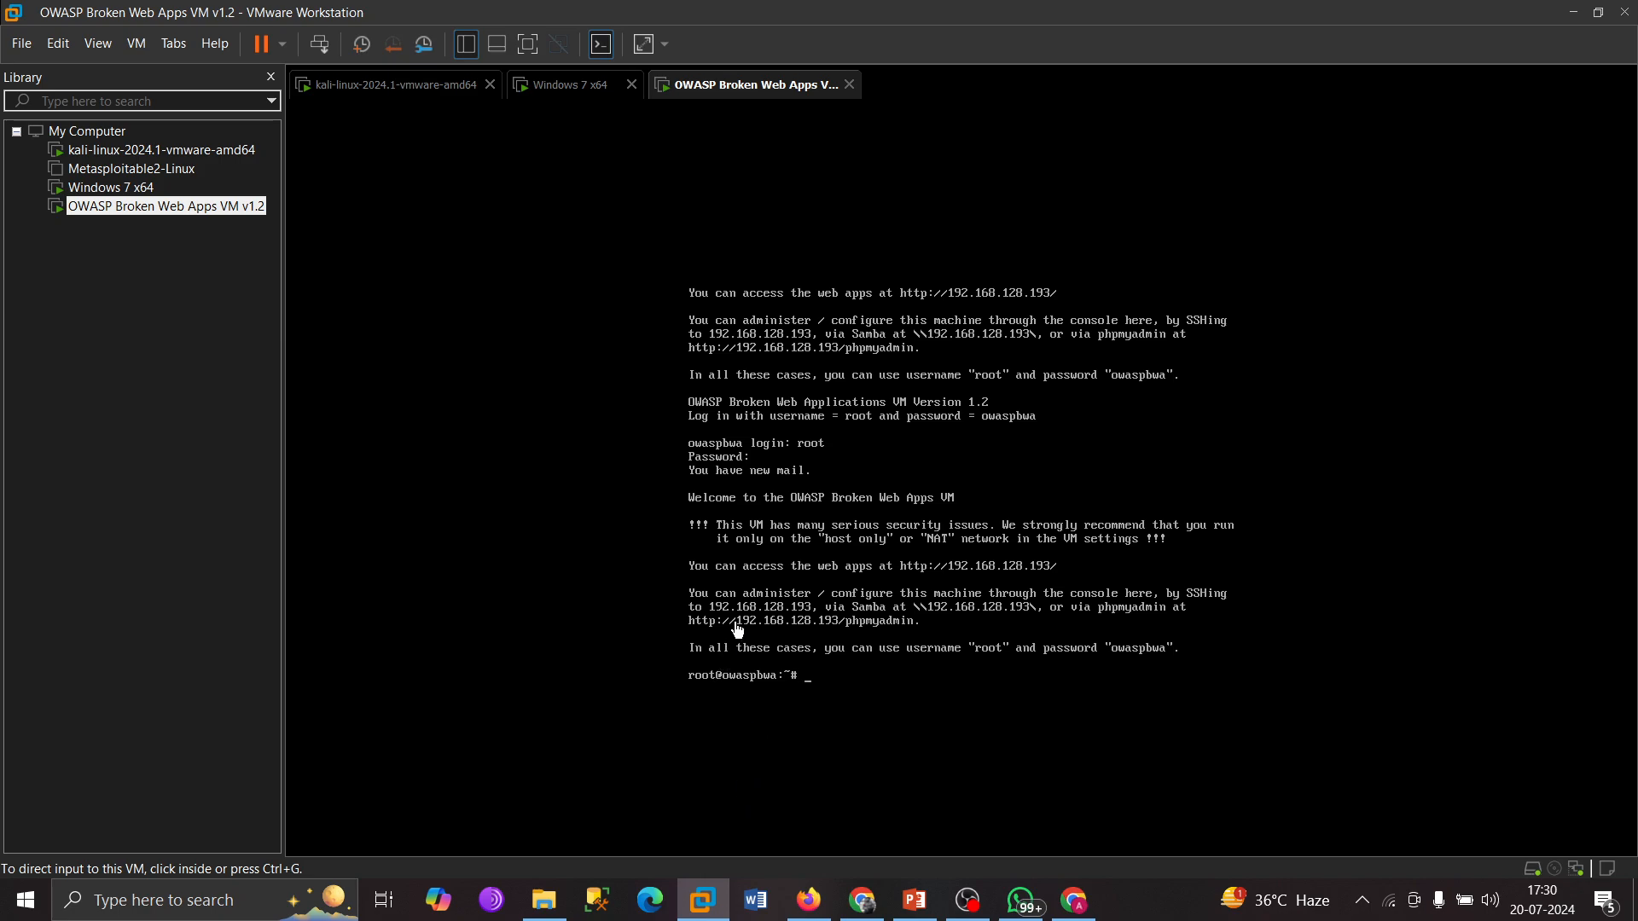
left_click(861, 897)
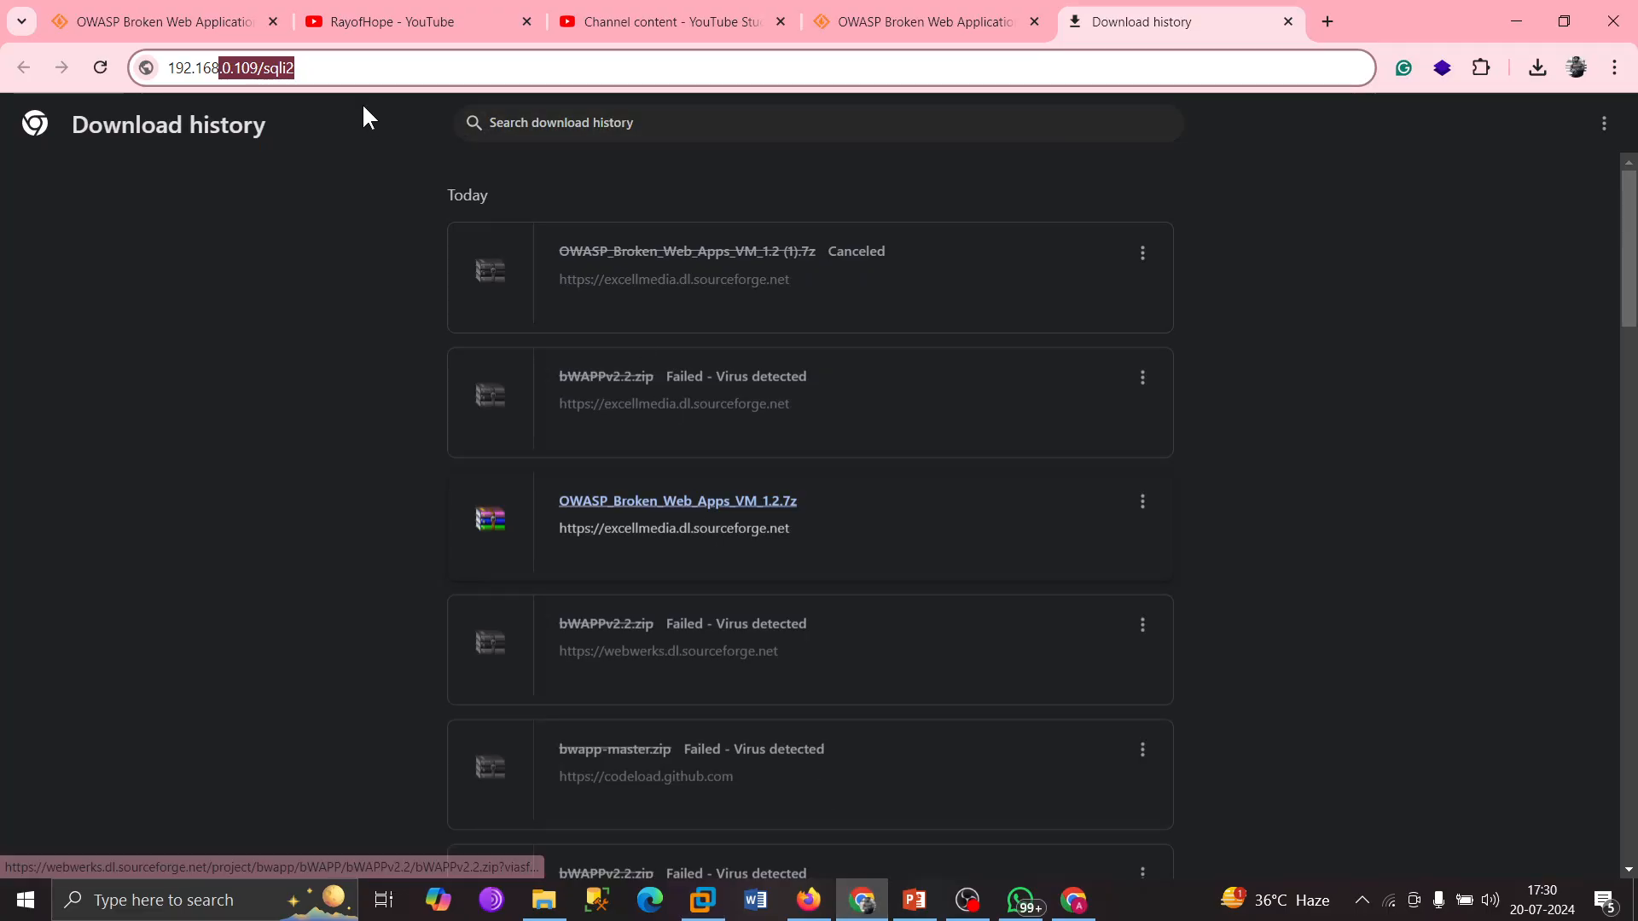
key("Delete")
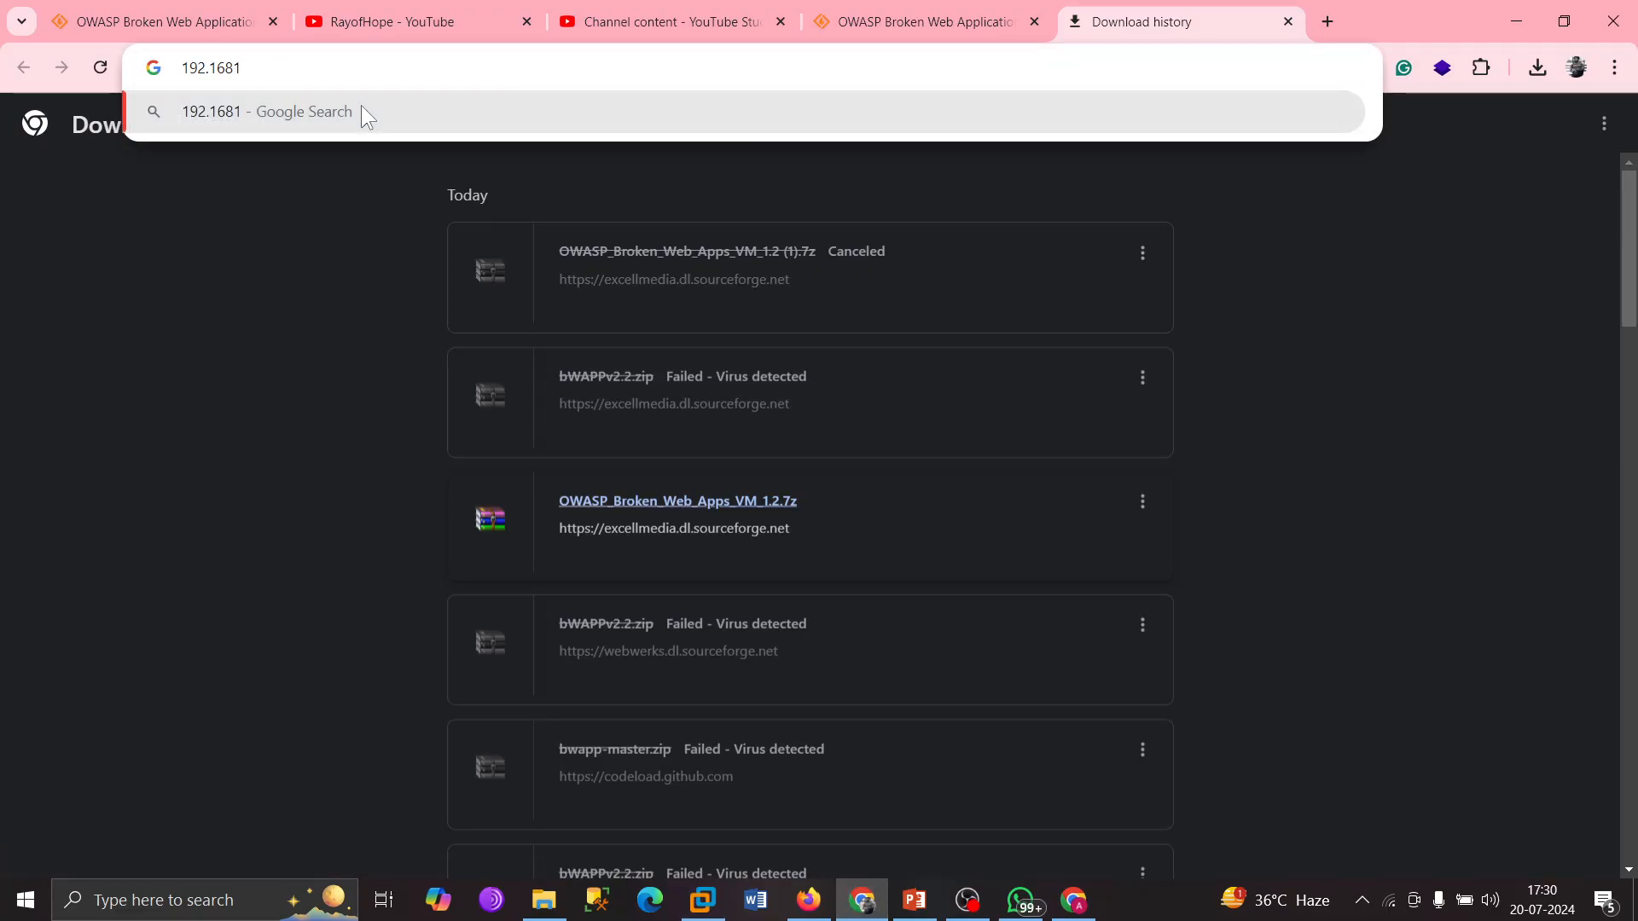
type(".")
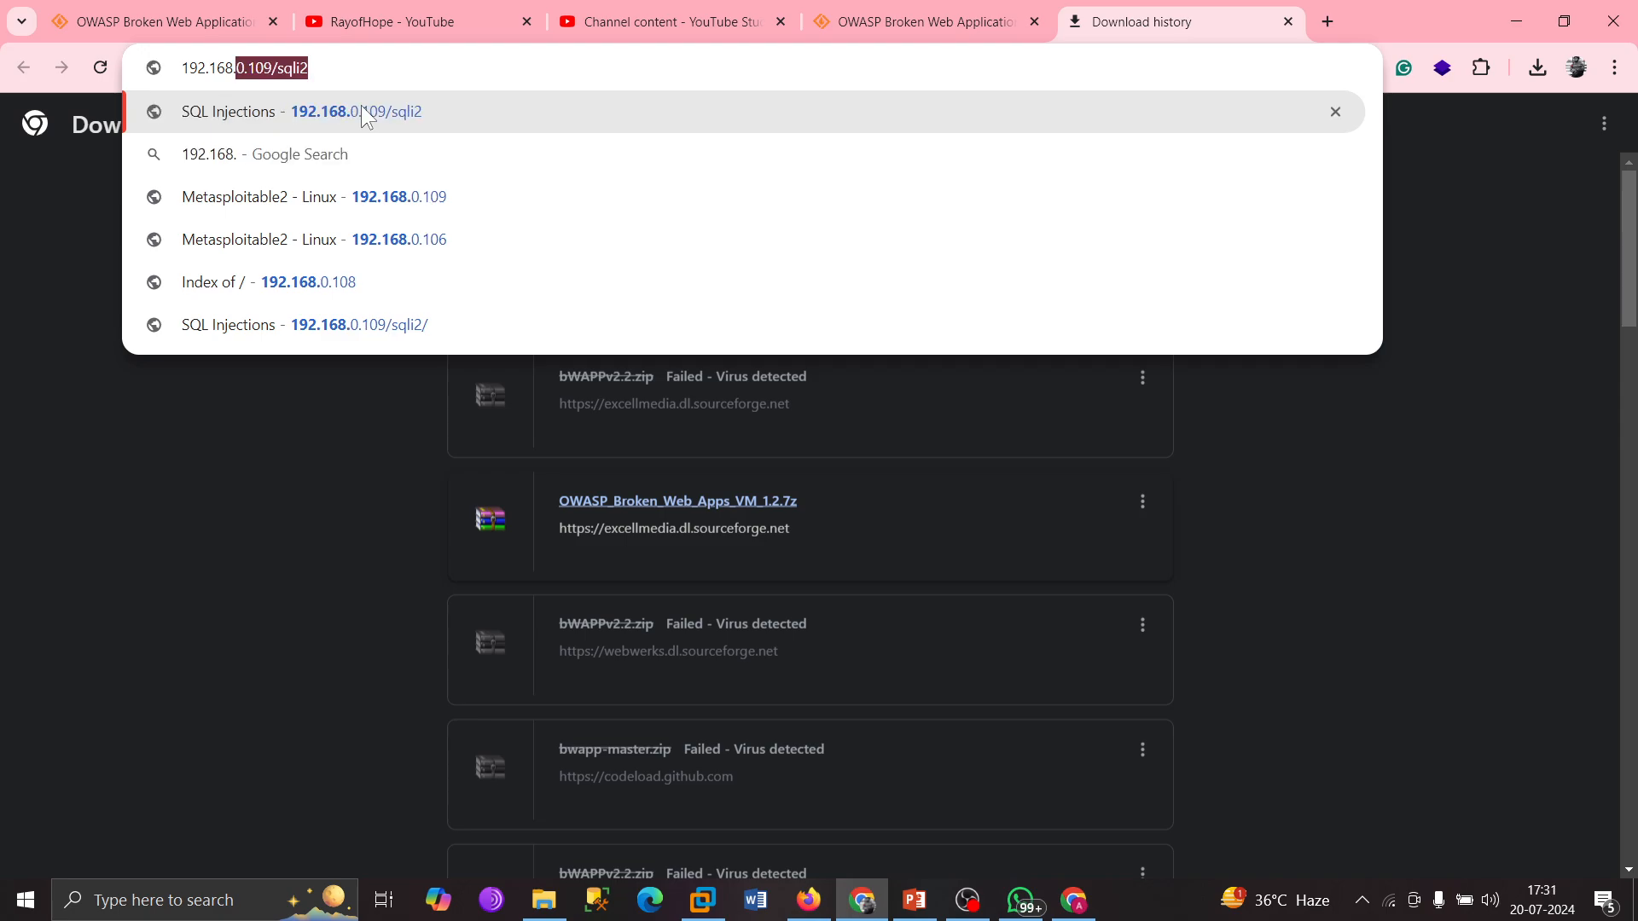
type("1")
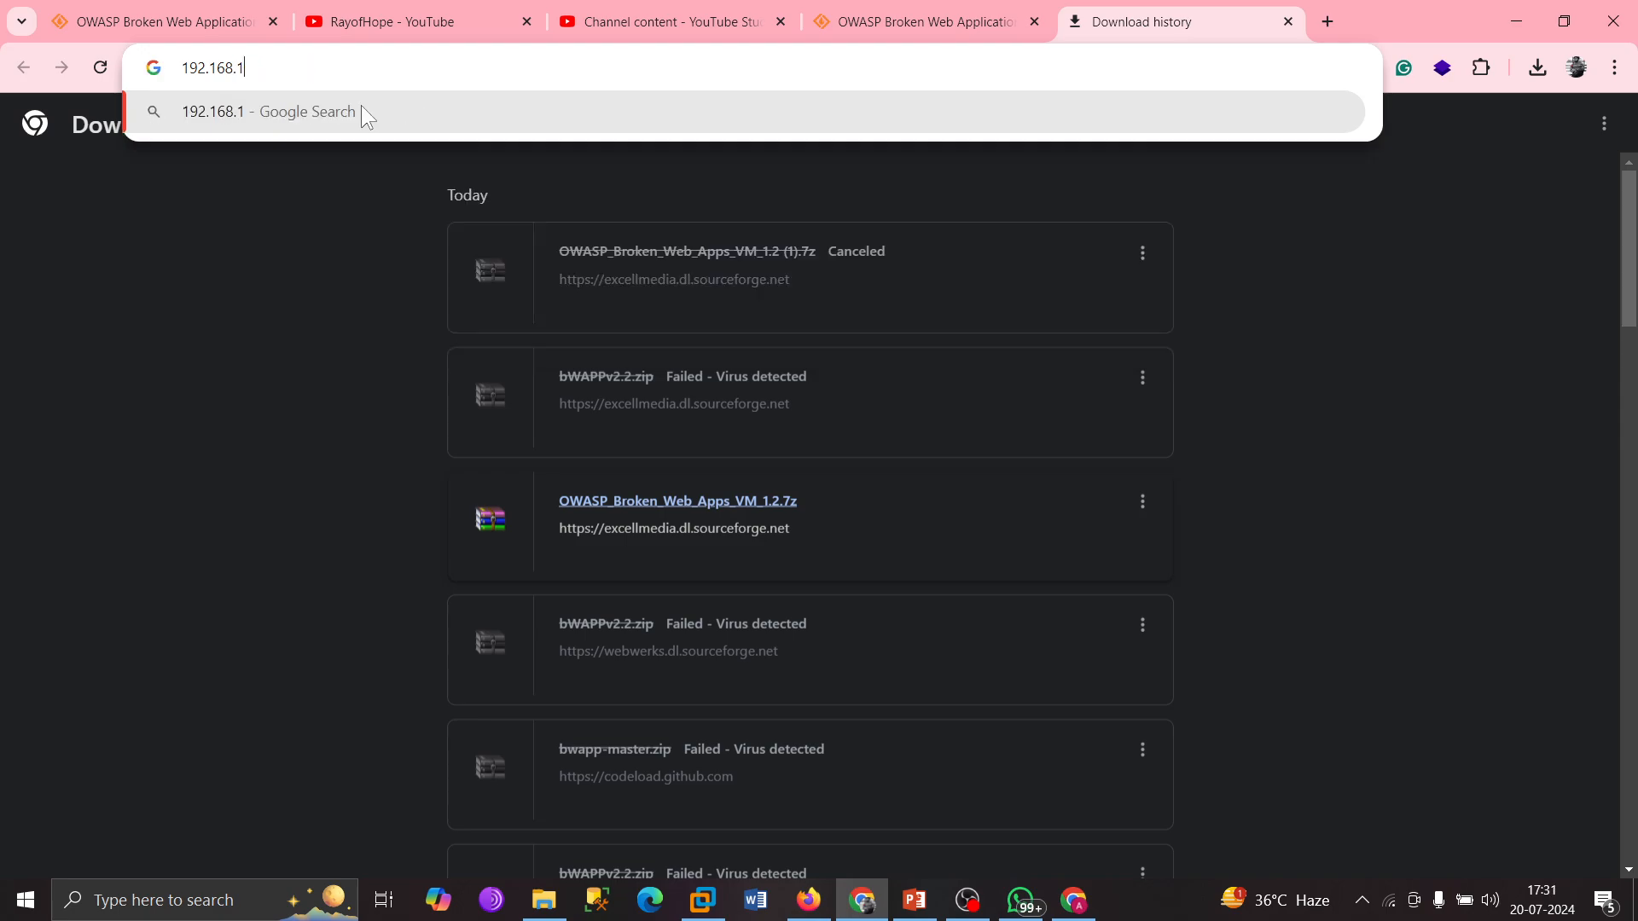
type("28.193")
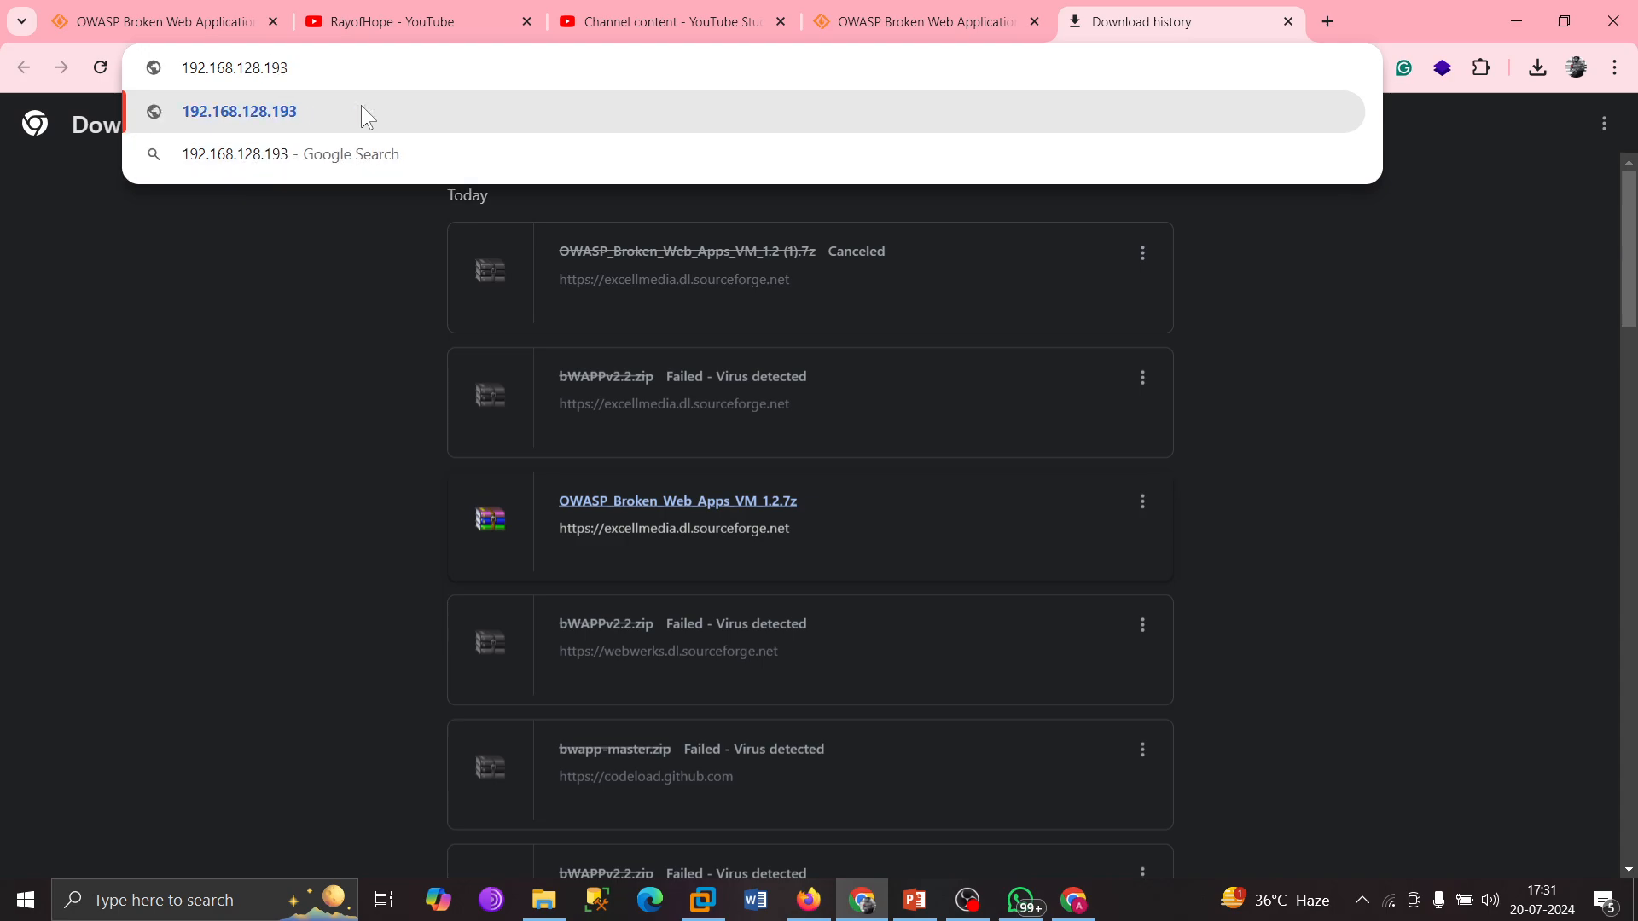
key("Return")
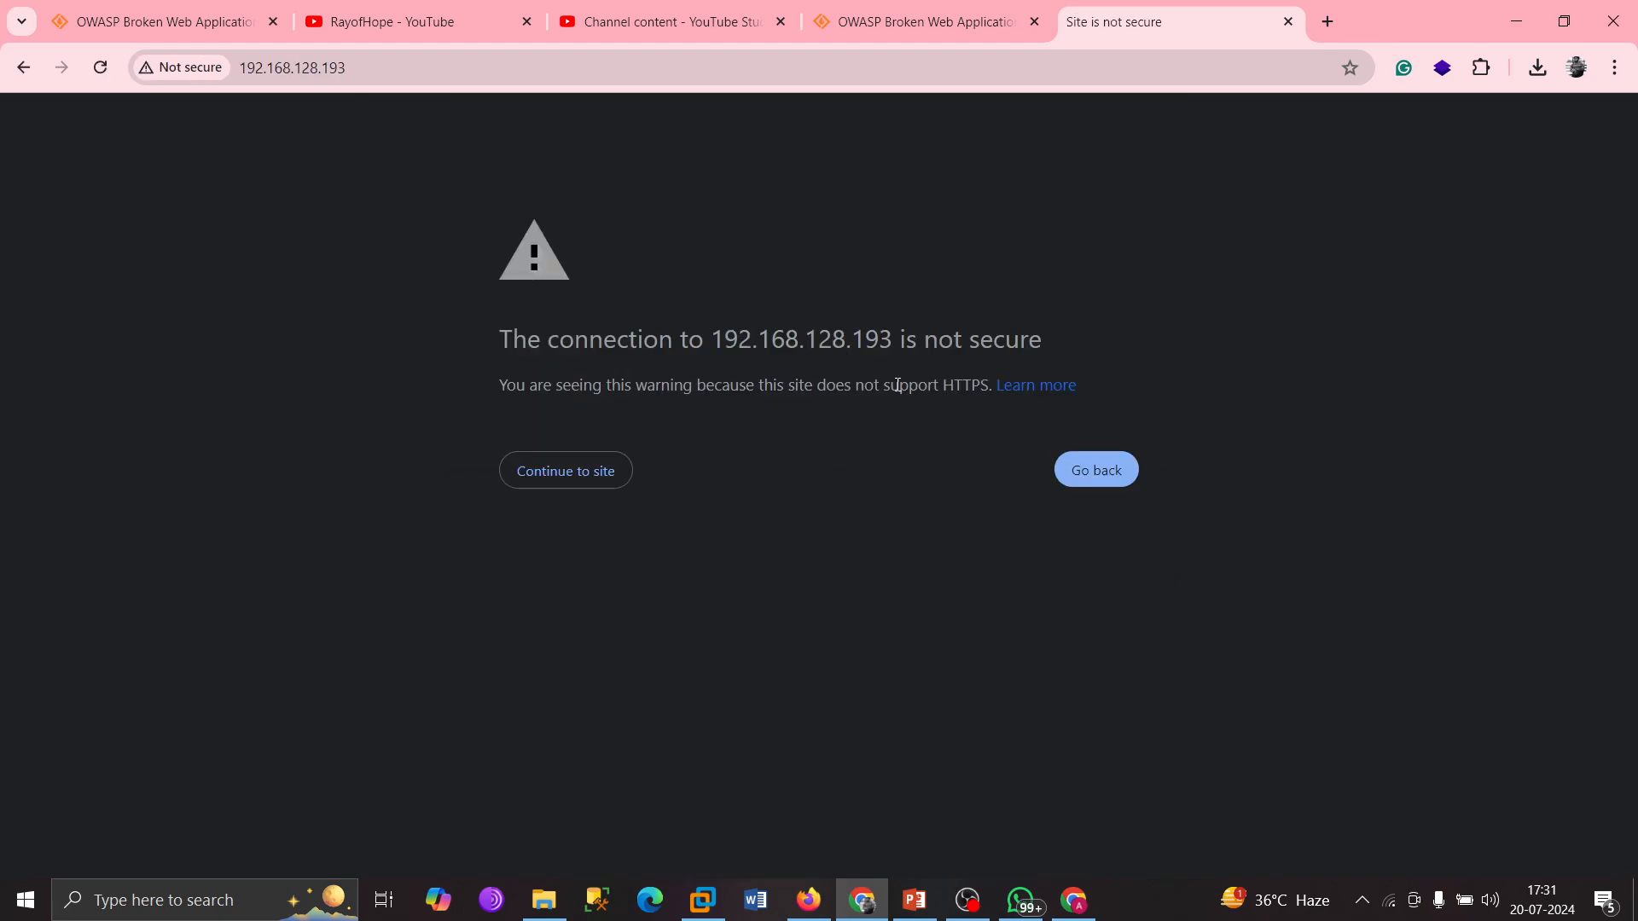
Proceed past the HTTPS warning and browse the owaspbwa training applications list.
left_click(567, 479)
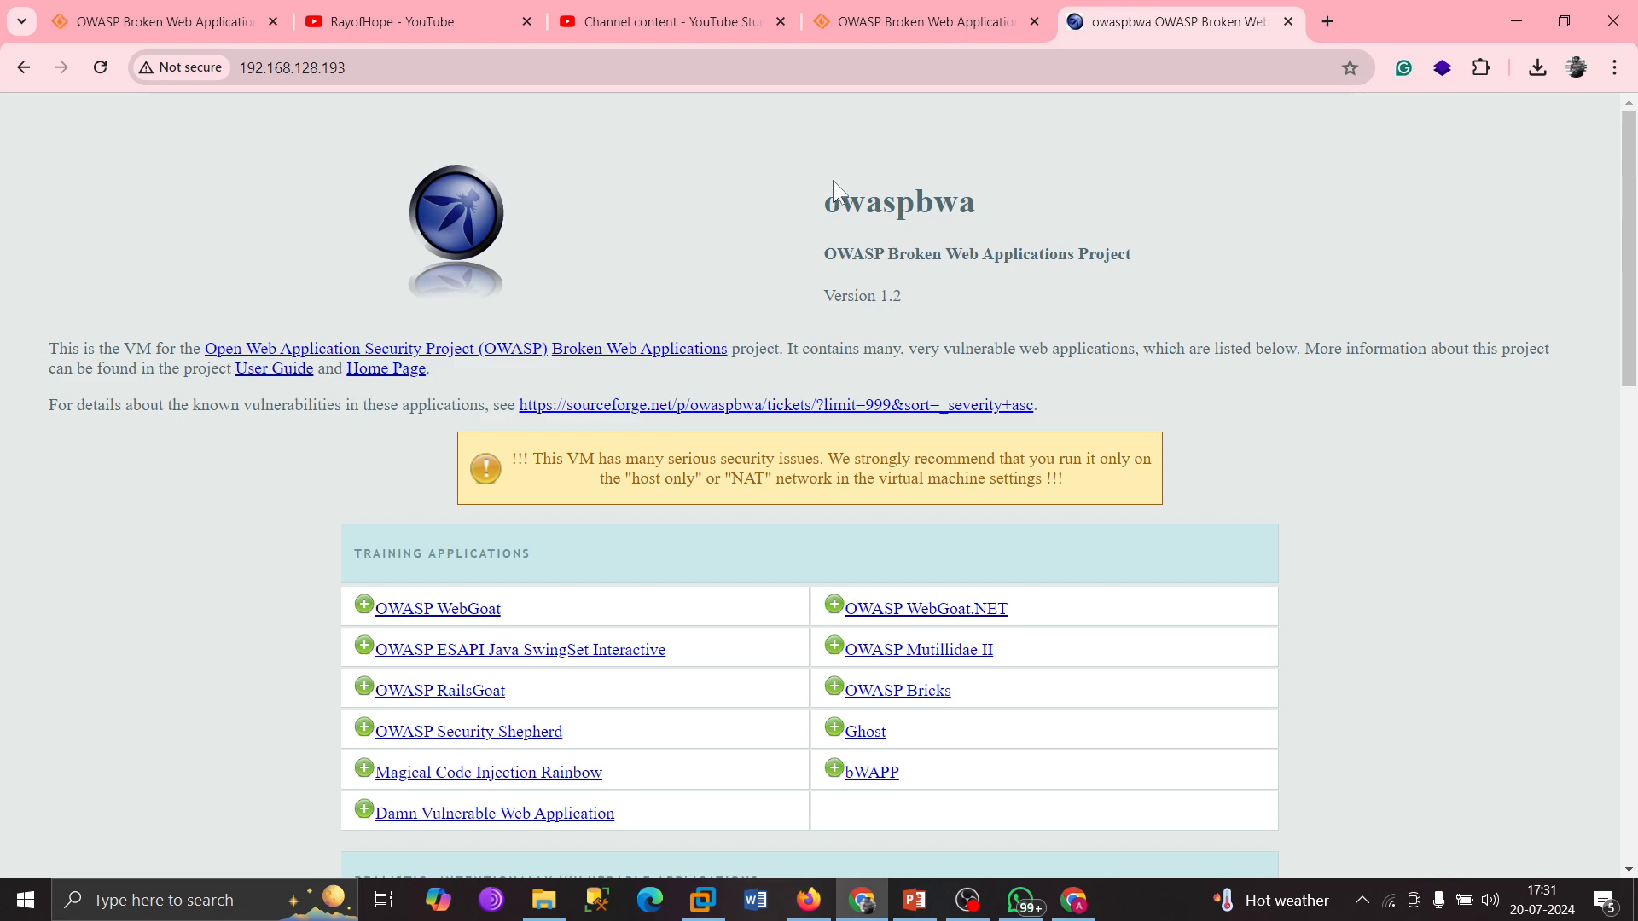
left_click_drag(810, 195, 1024, 227)
double_click(936, 196)
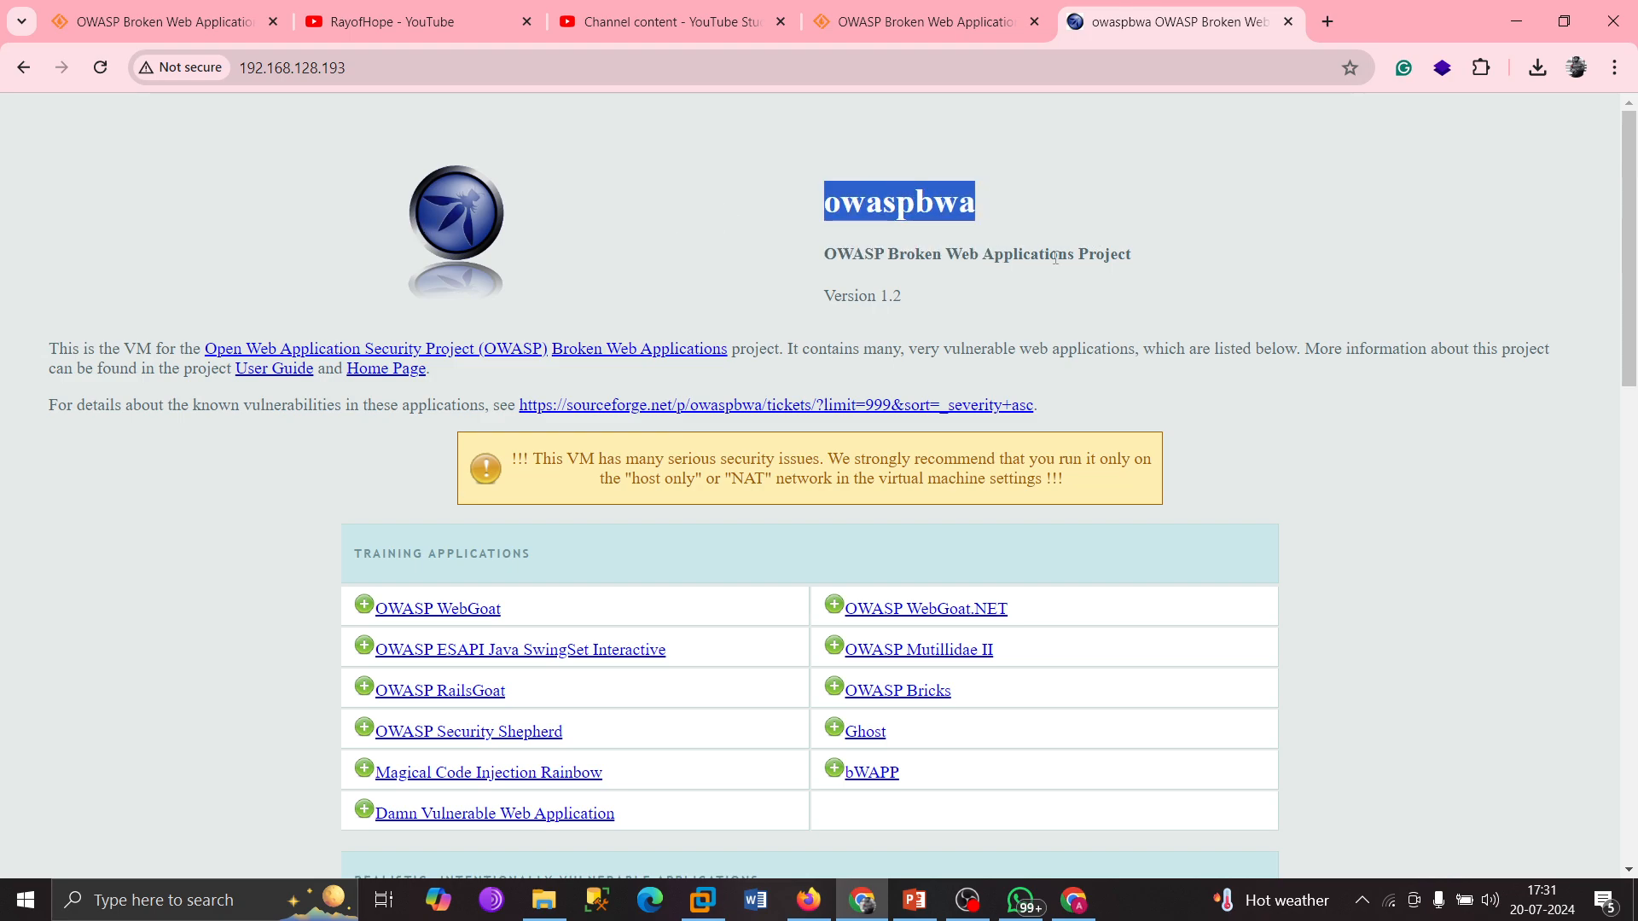
scroll(809, 299, "down", 3)
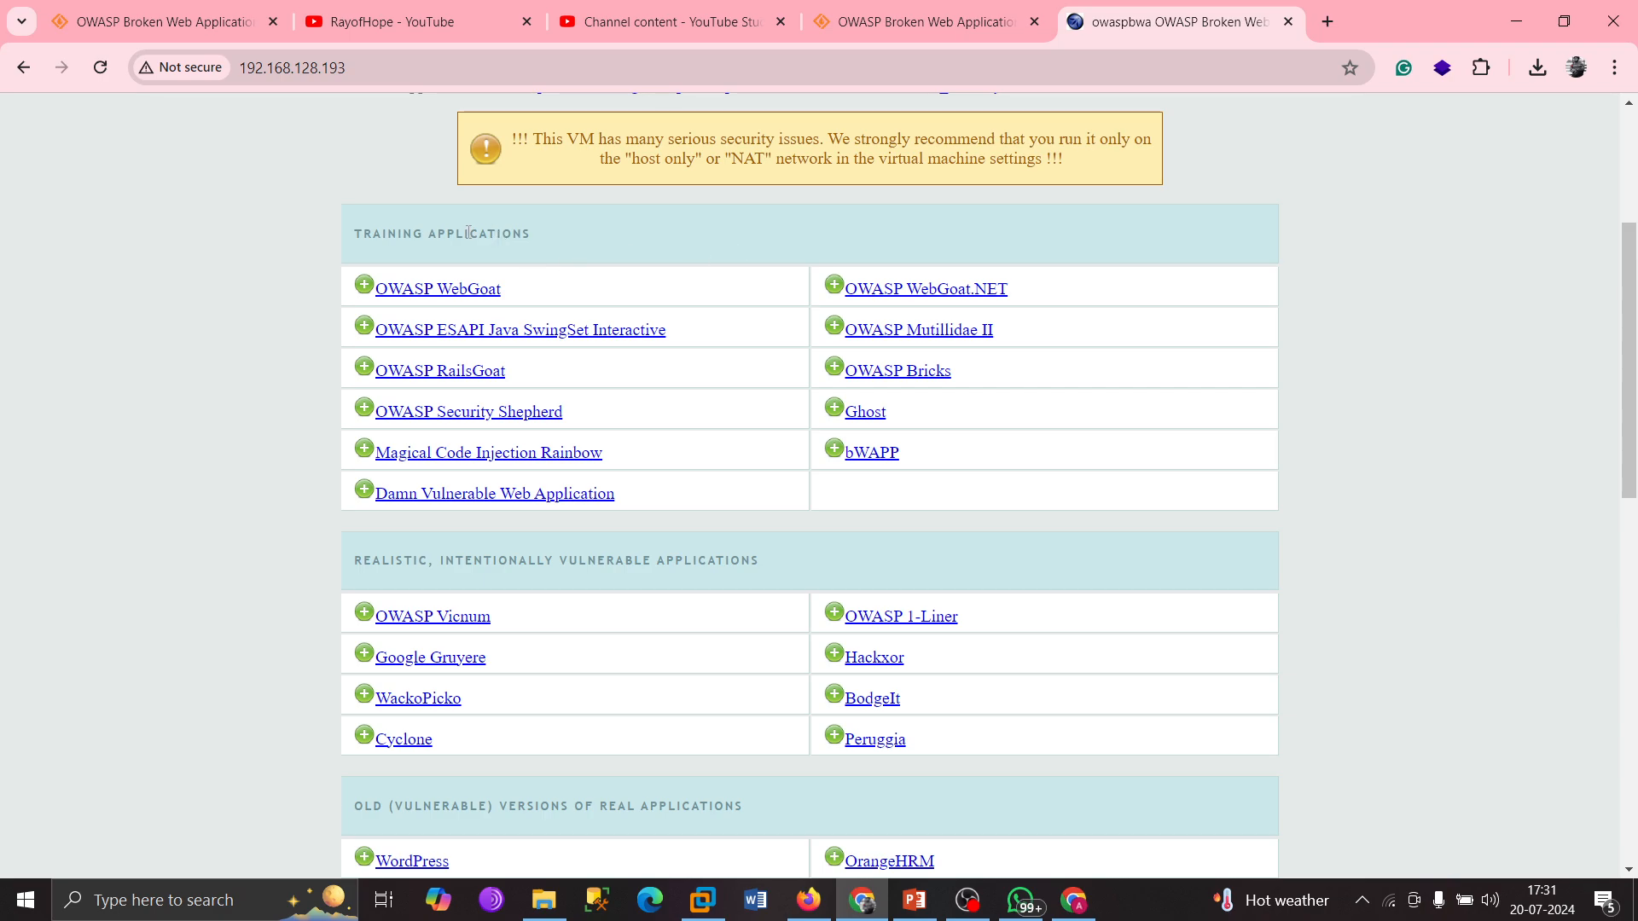
left_click_drag(345, 232, 1036, 365)
left_click(1470, 326)
left_click_drag(504, 290, 386, 290)
left_click_drag(508, 371, 338, 367)
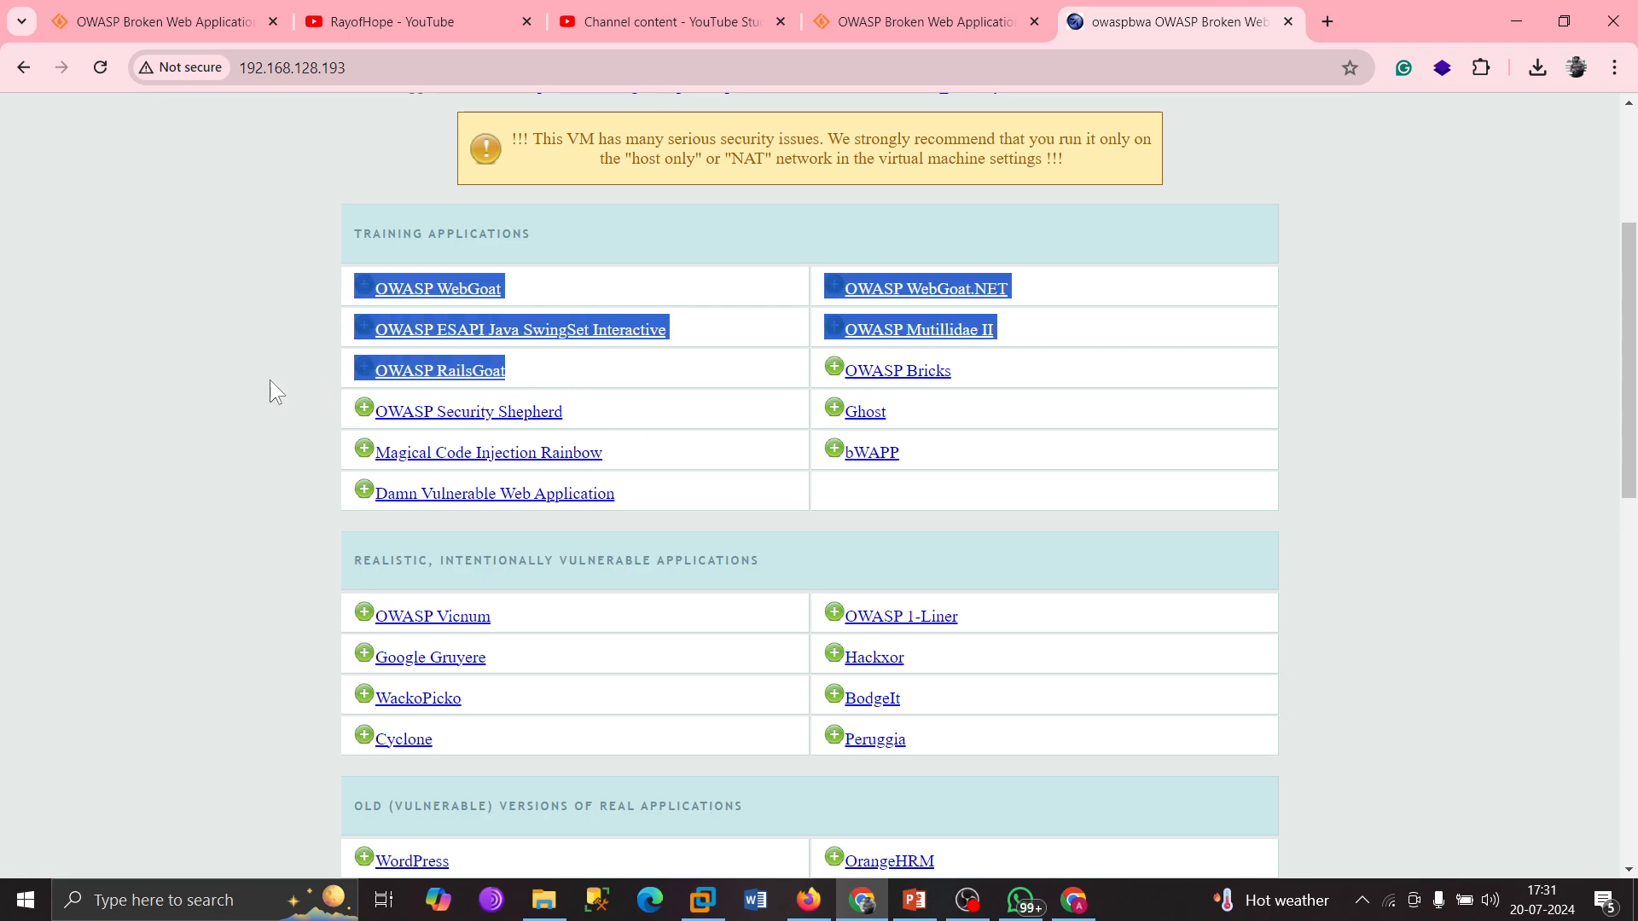
left_click(186, 395)
left_click_drag(595, 418, 324, 405)
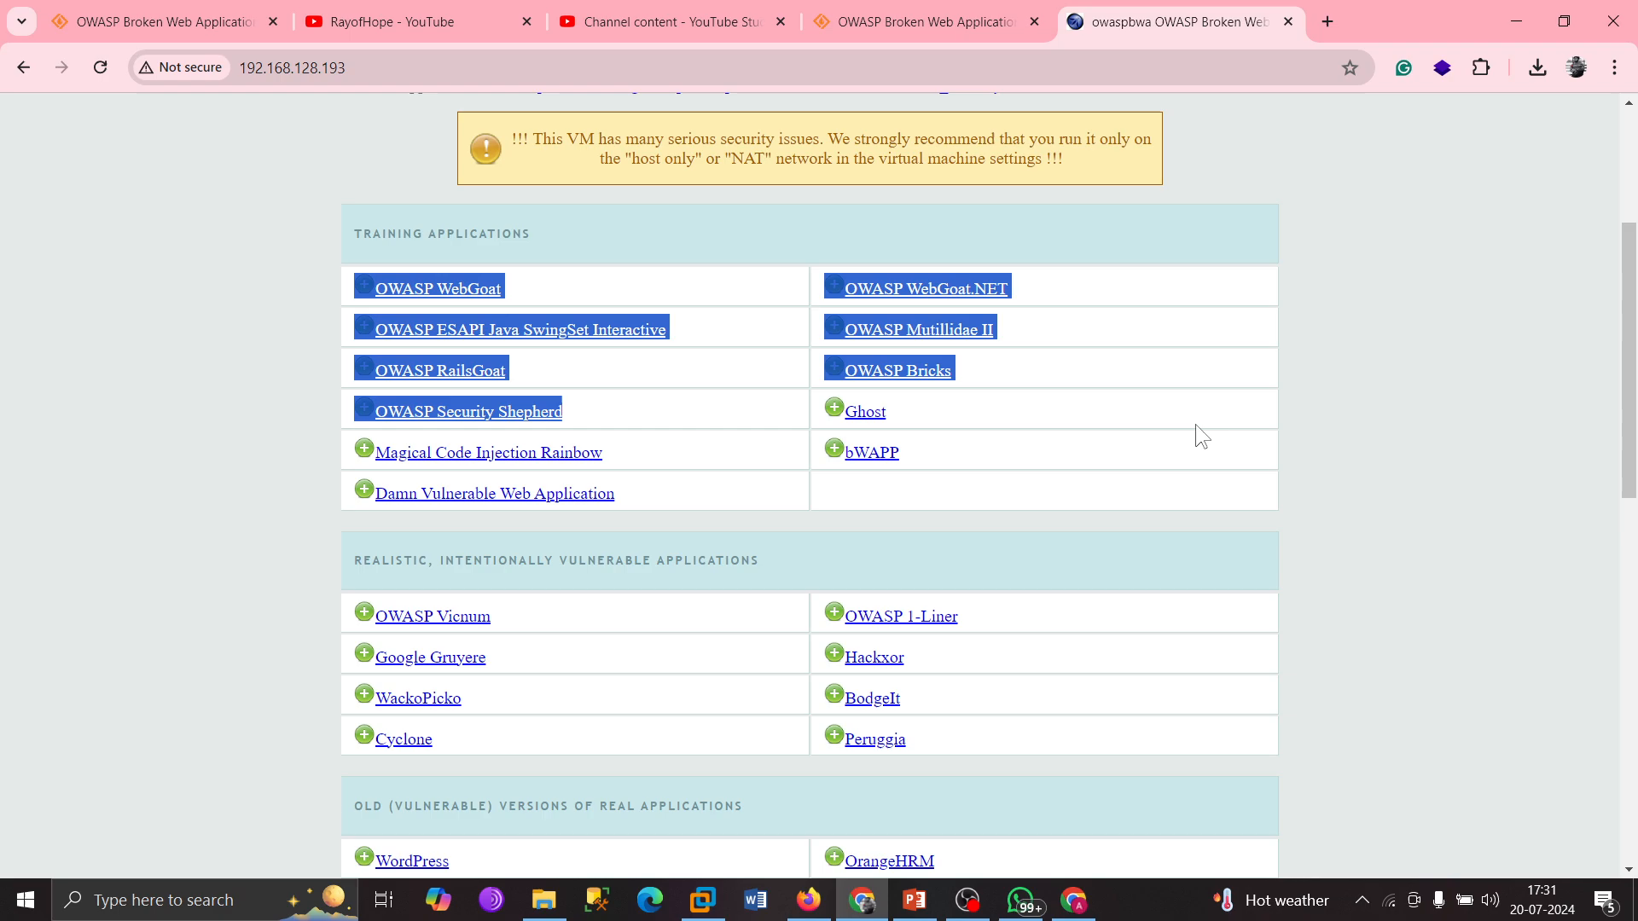
left_click(1466, 435)
Open the bWAPP link from the training applications list in a new tab.
left_click_drag(926, 459, 770, 450)
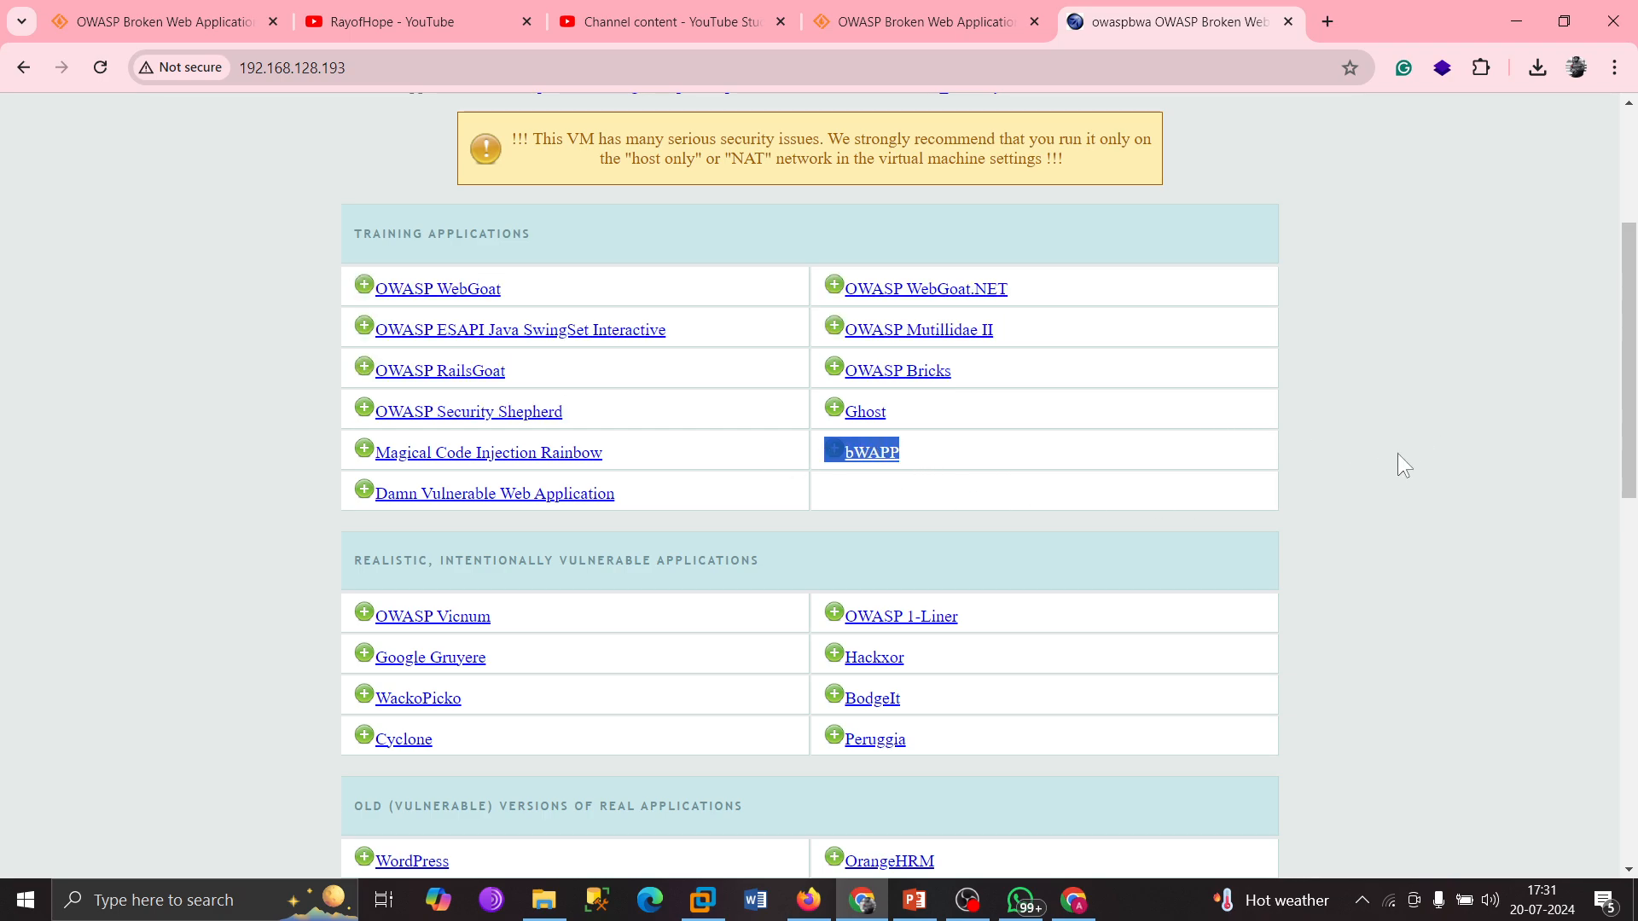
left_click(1144, 485)
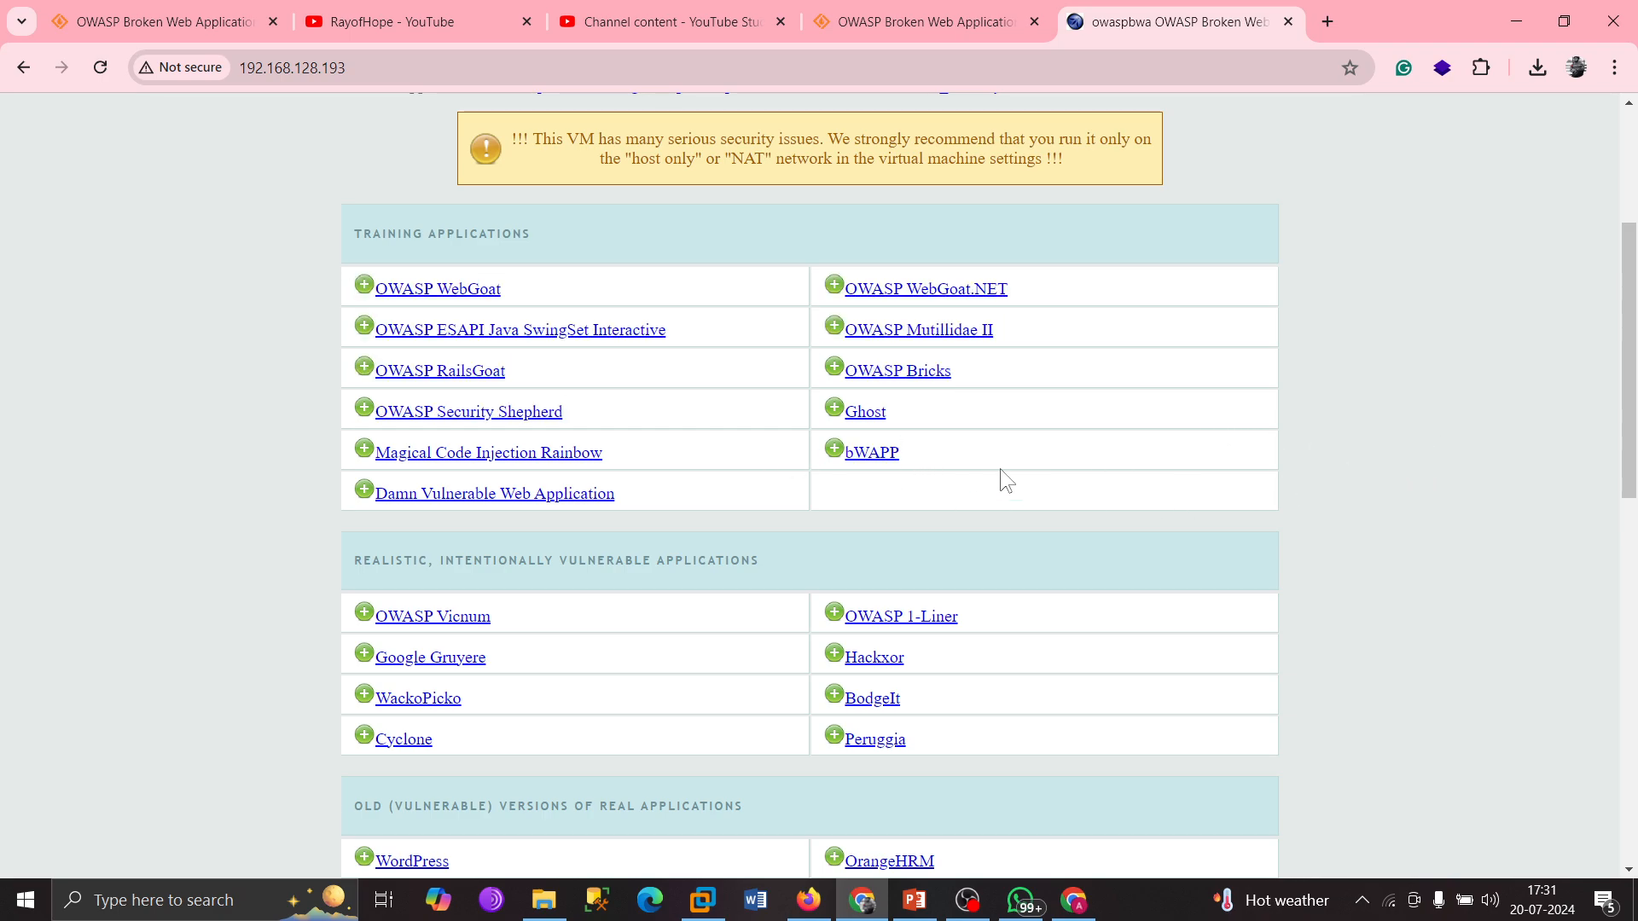
right_click(870, 459)
left_click(955, 474)
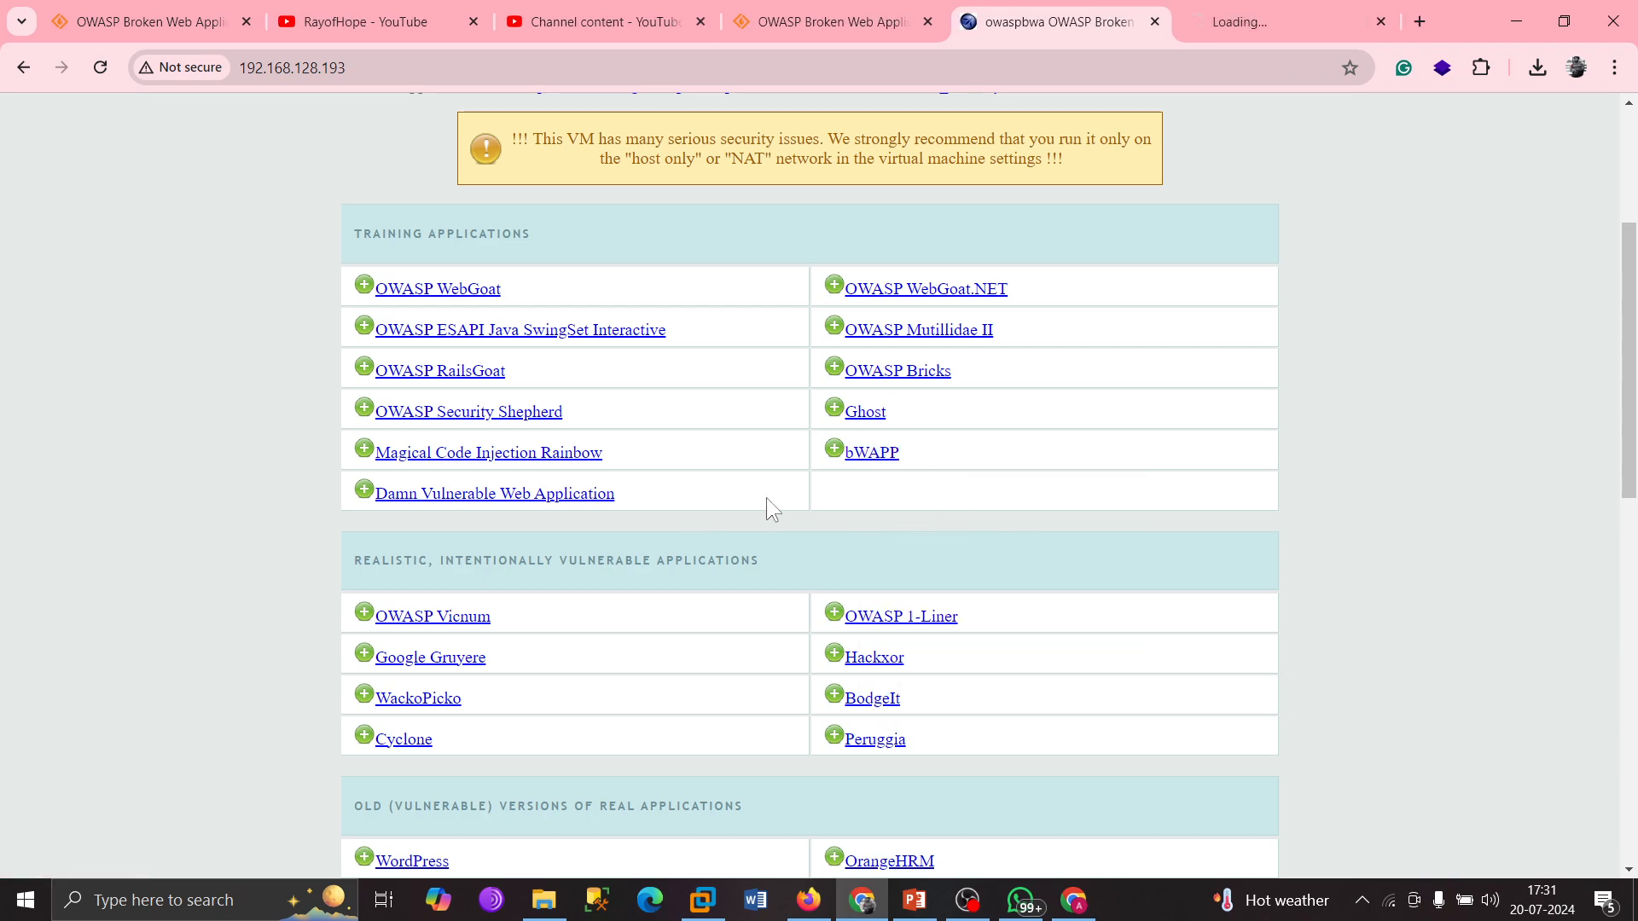
Scroll through the full owaspbwa application list and briefly check the new bWAPP tab.
scroll(759, 478, "down", 5)
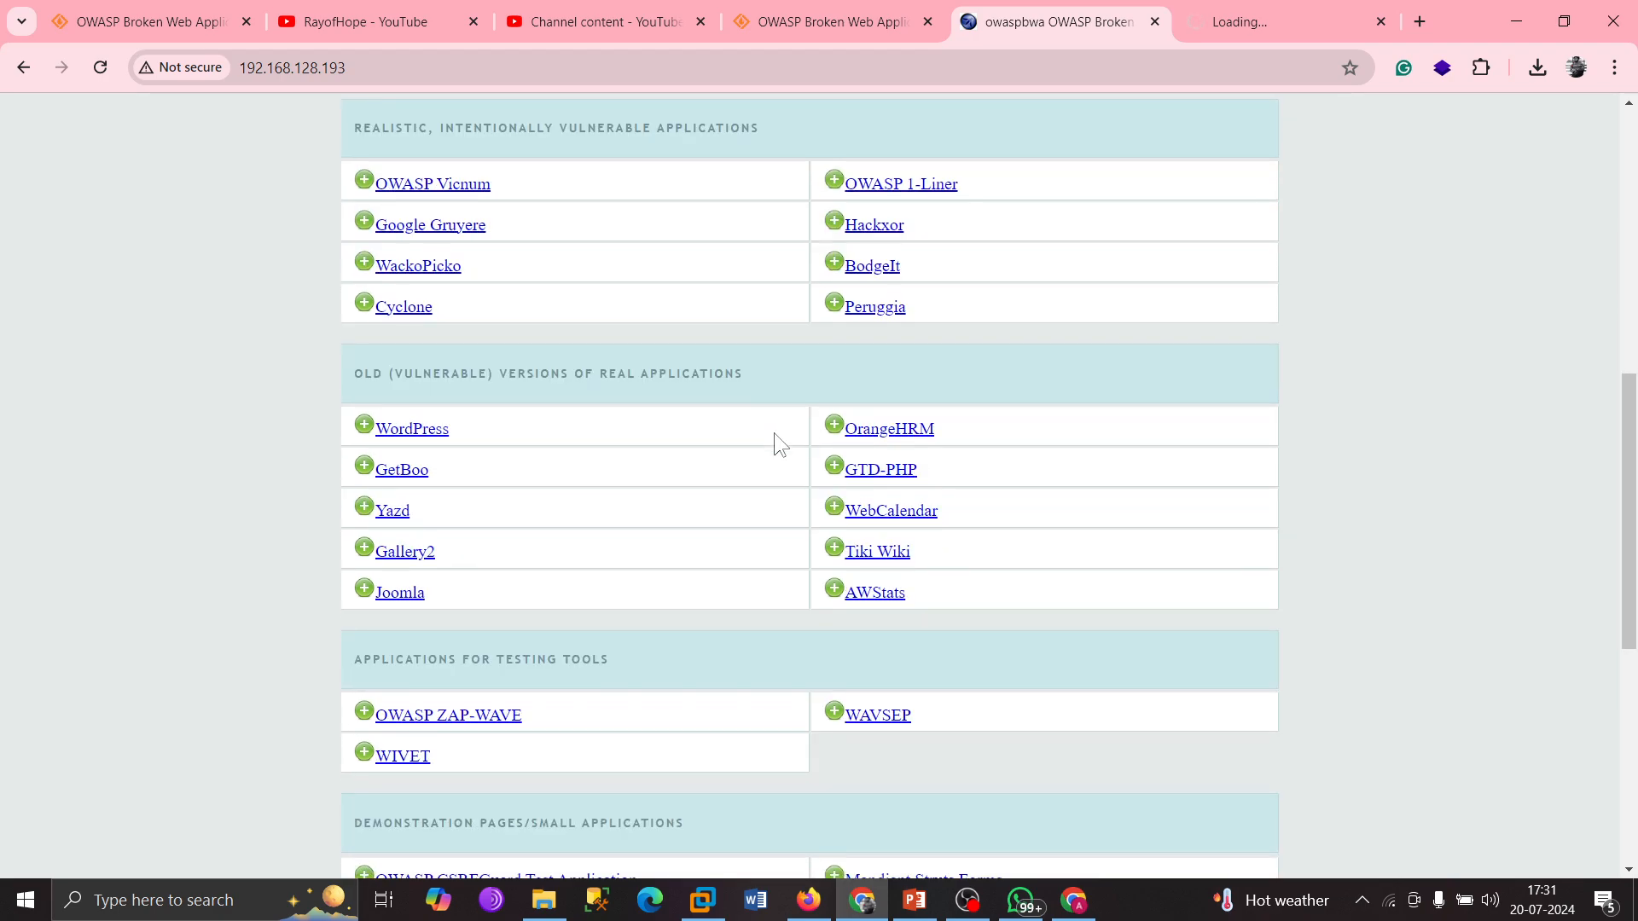
scroll(775, 435, "down", 3)
scroll(845, 512, "down", 4)
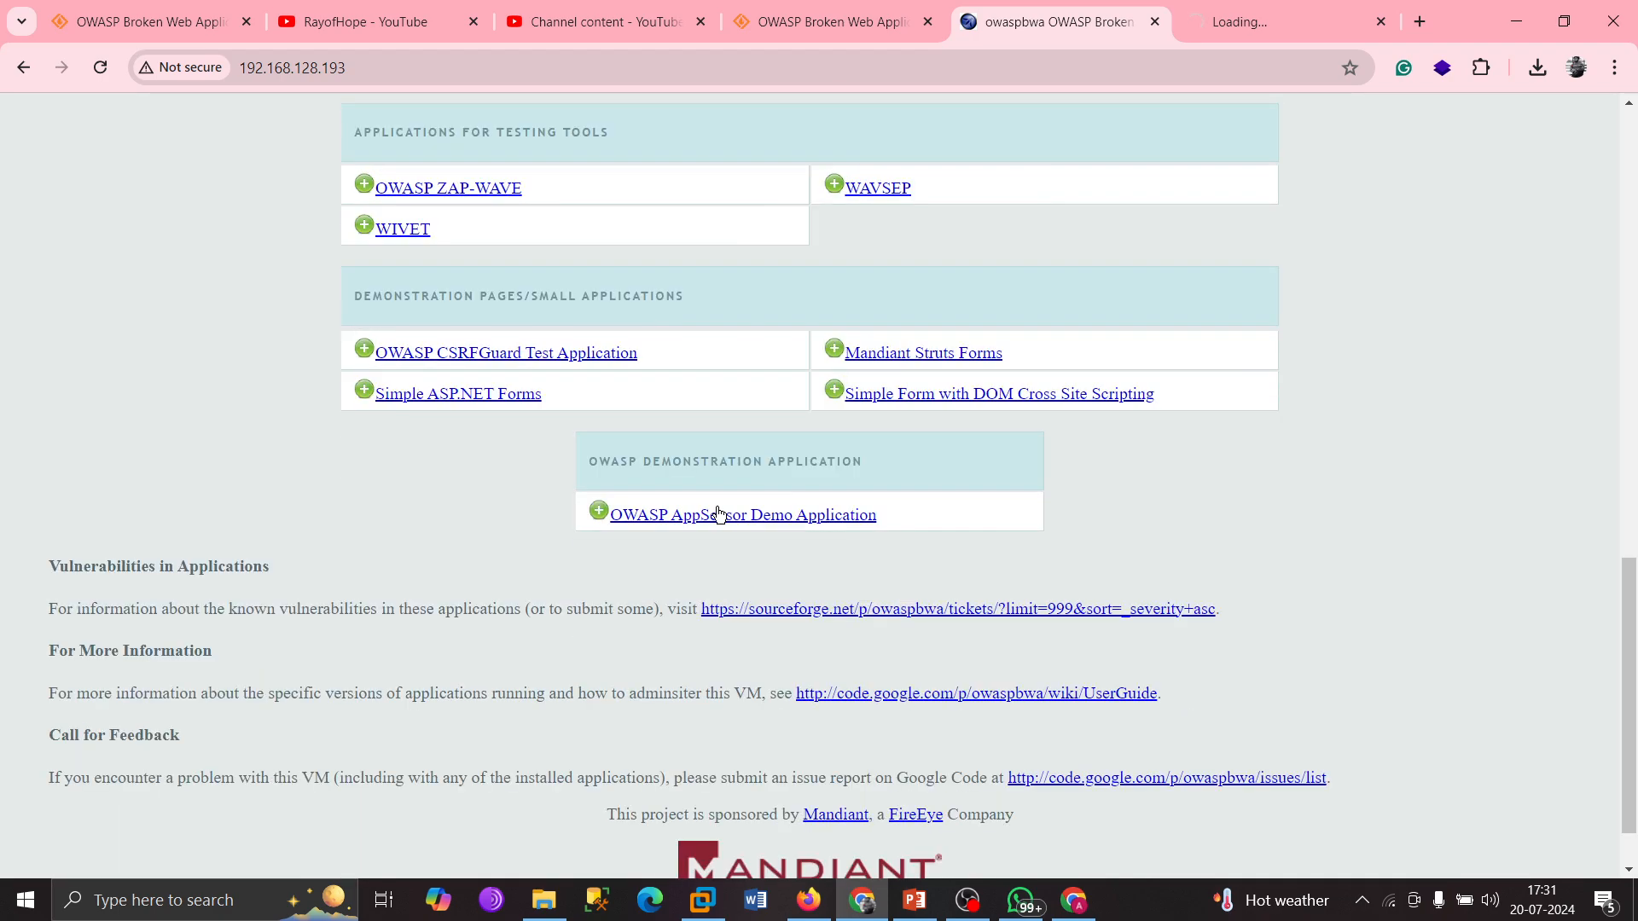
scroll(745, 495, "up", 3)
scroll(751, 494, "up", 5)
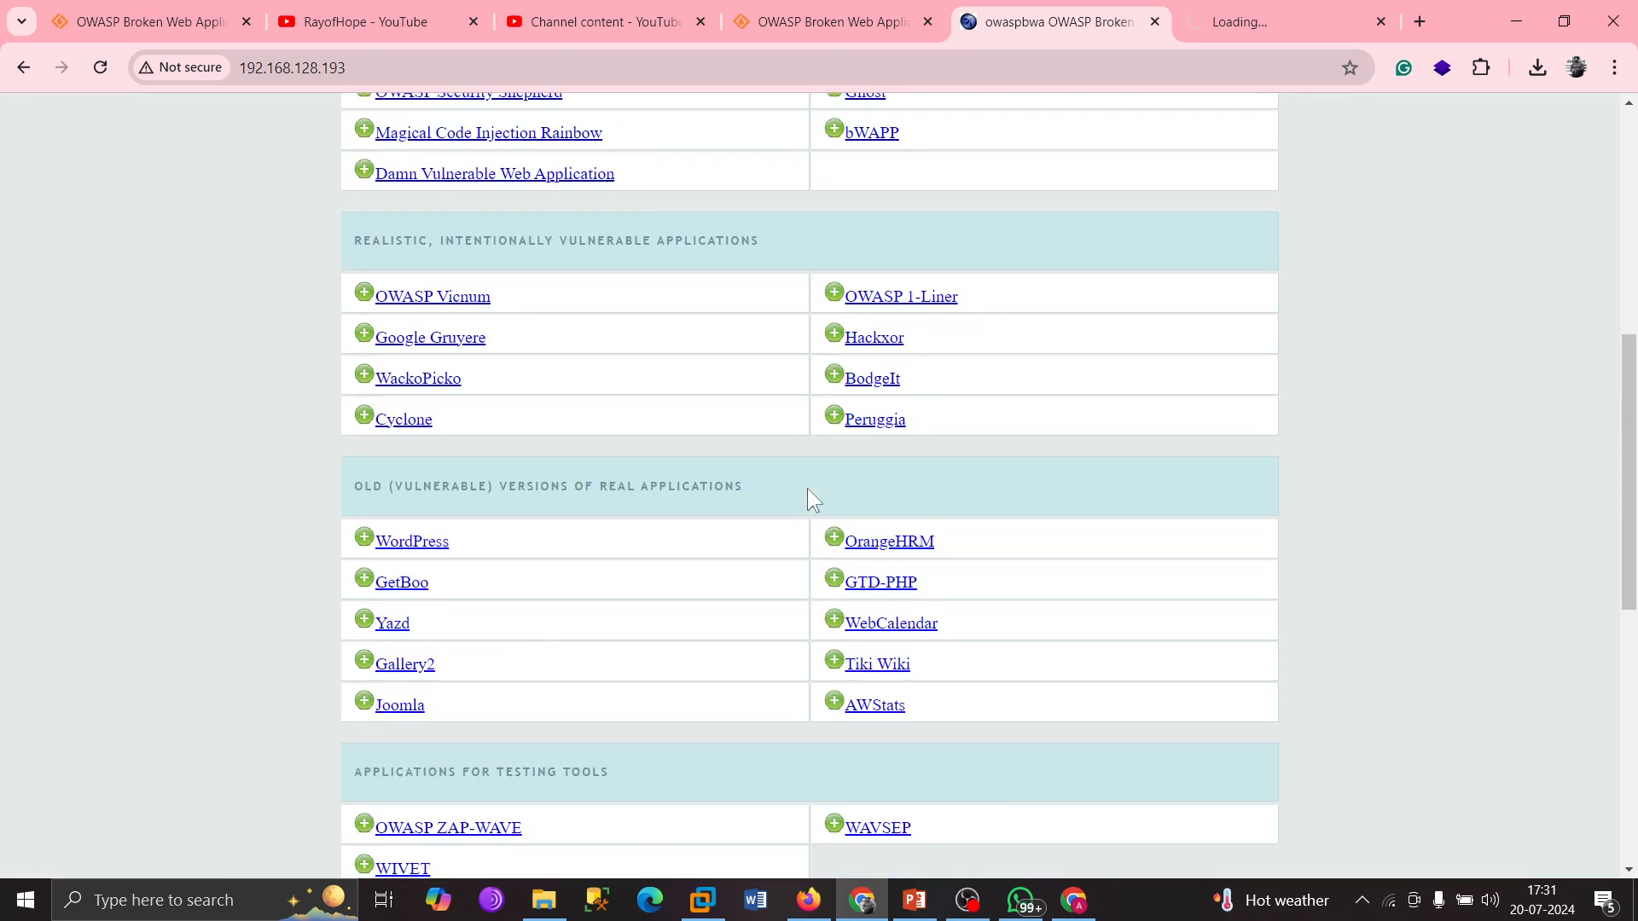
scroll(806, 499, "up", 5)
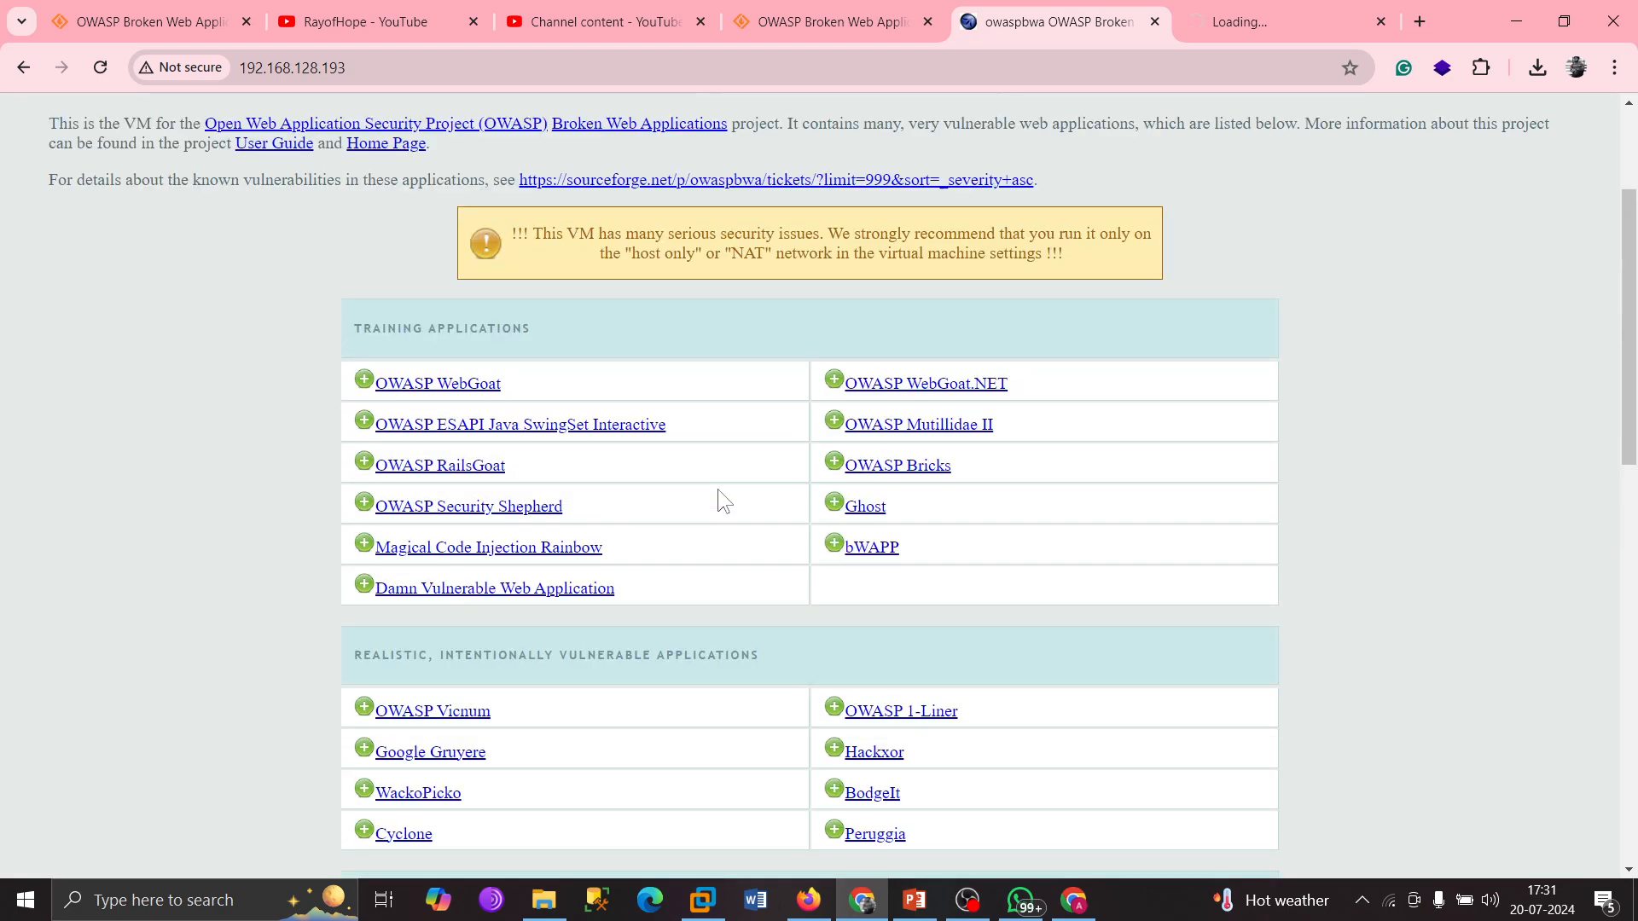
scroll(762, 498, "up", 1)
scroll(868, 526, "down", 5)
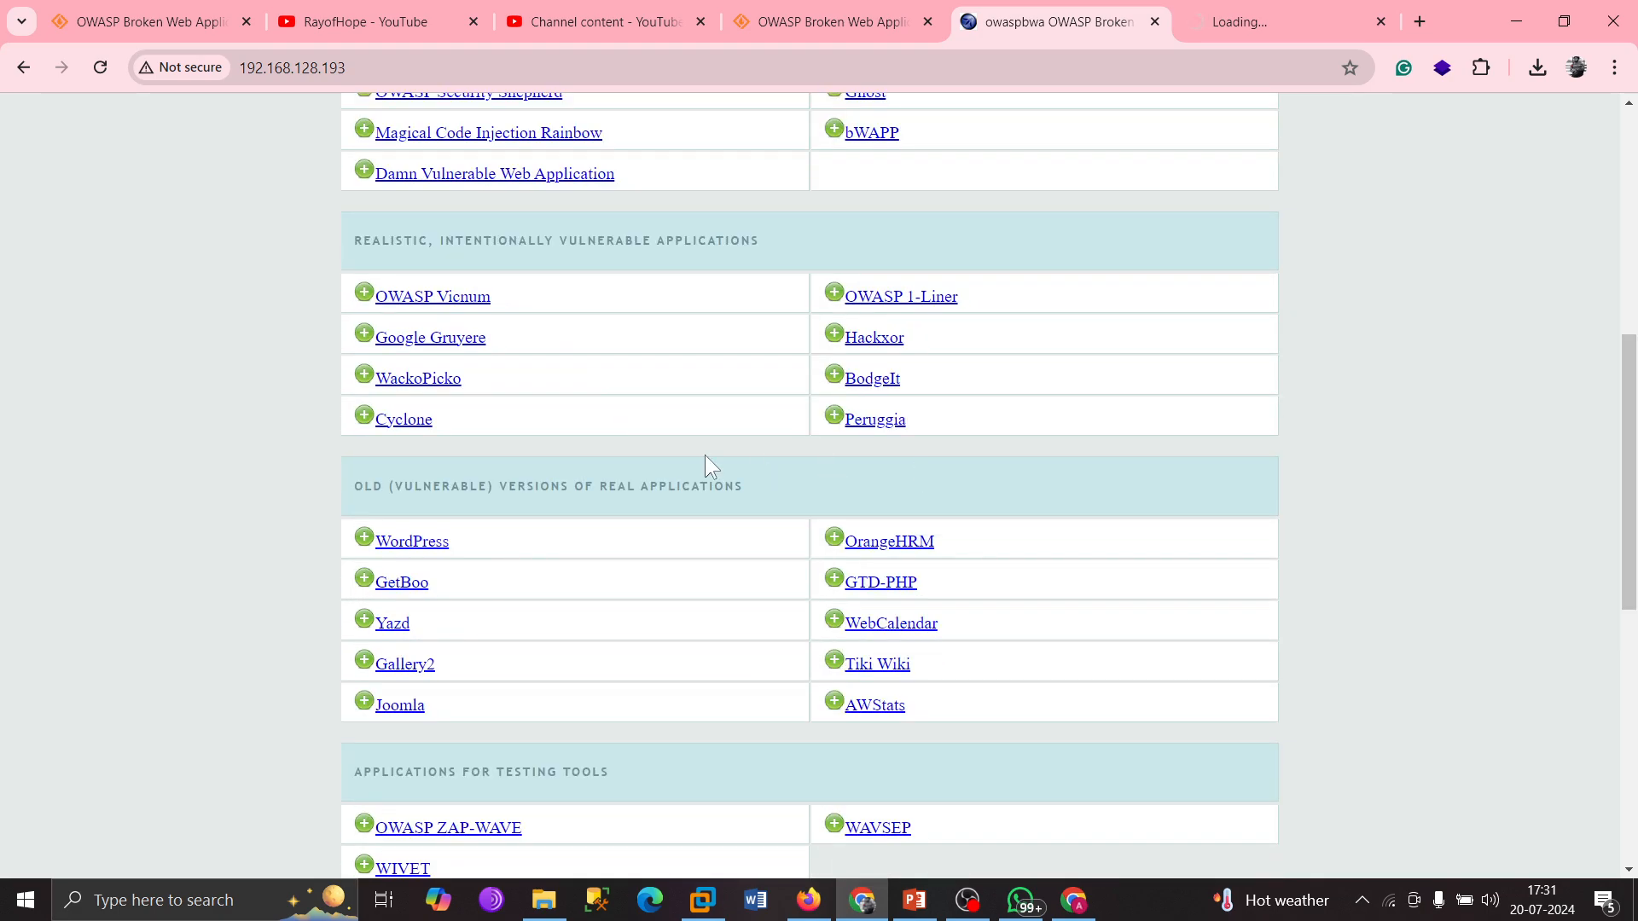
scroll(705, 461, "down", 3)
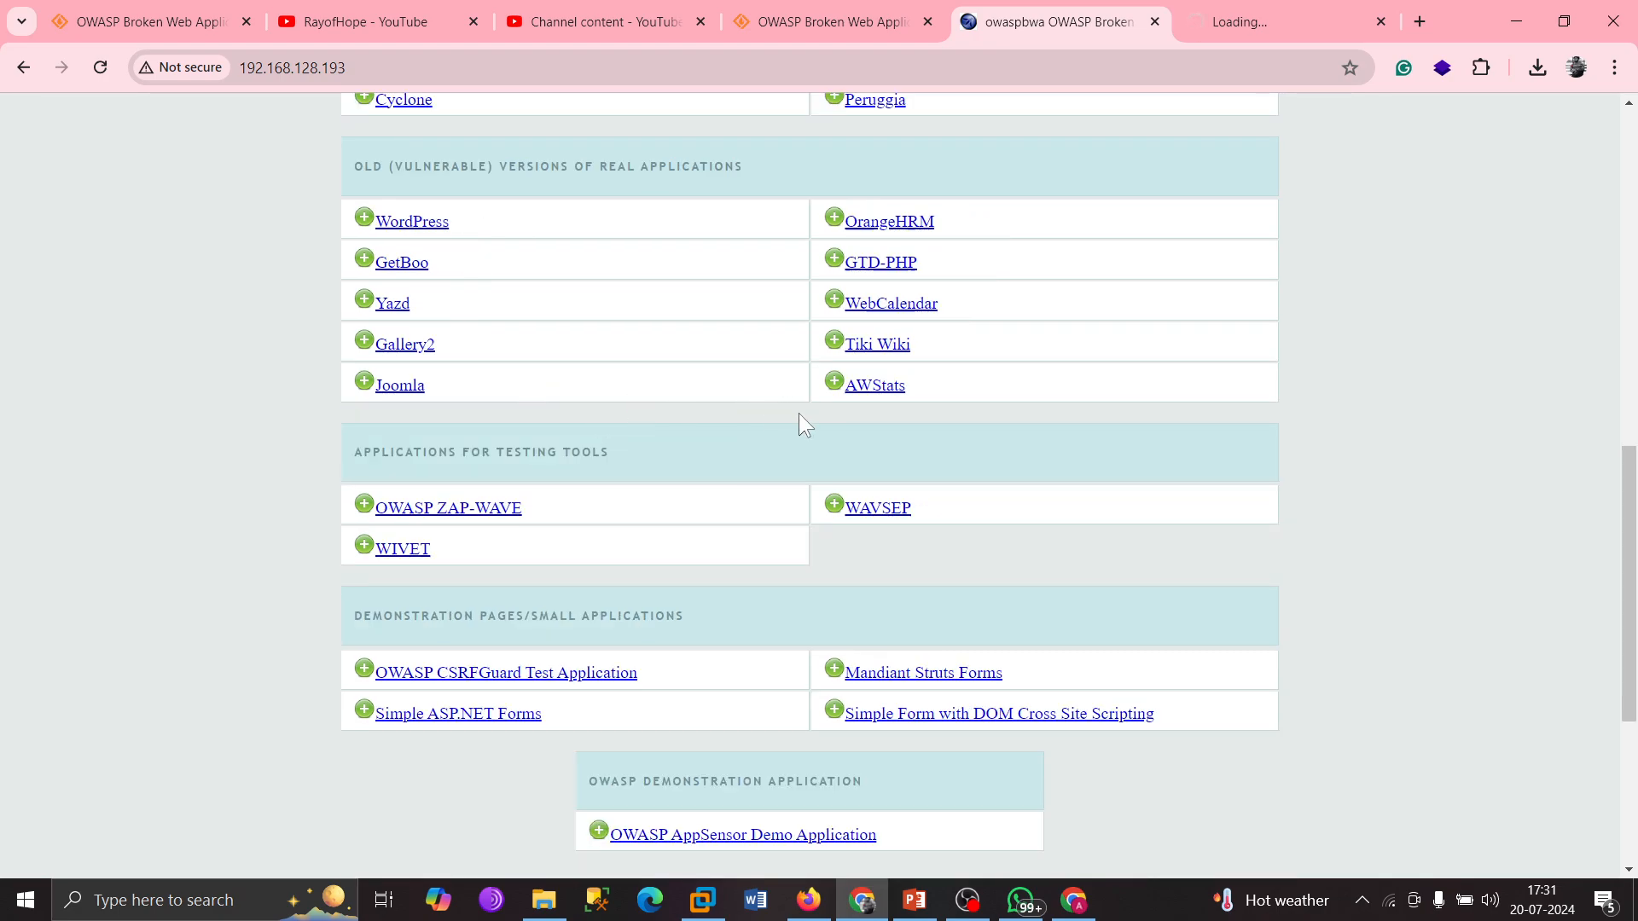
scroll(798, 418, "down", 2)
left_click(1227, 10)
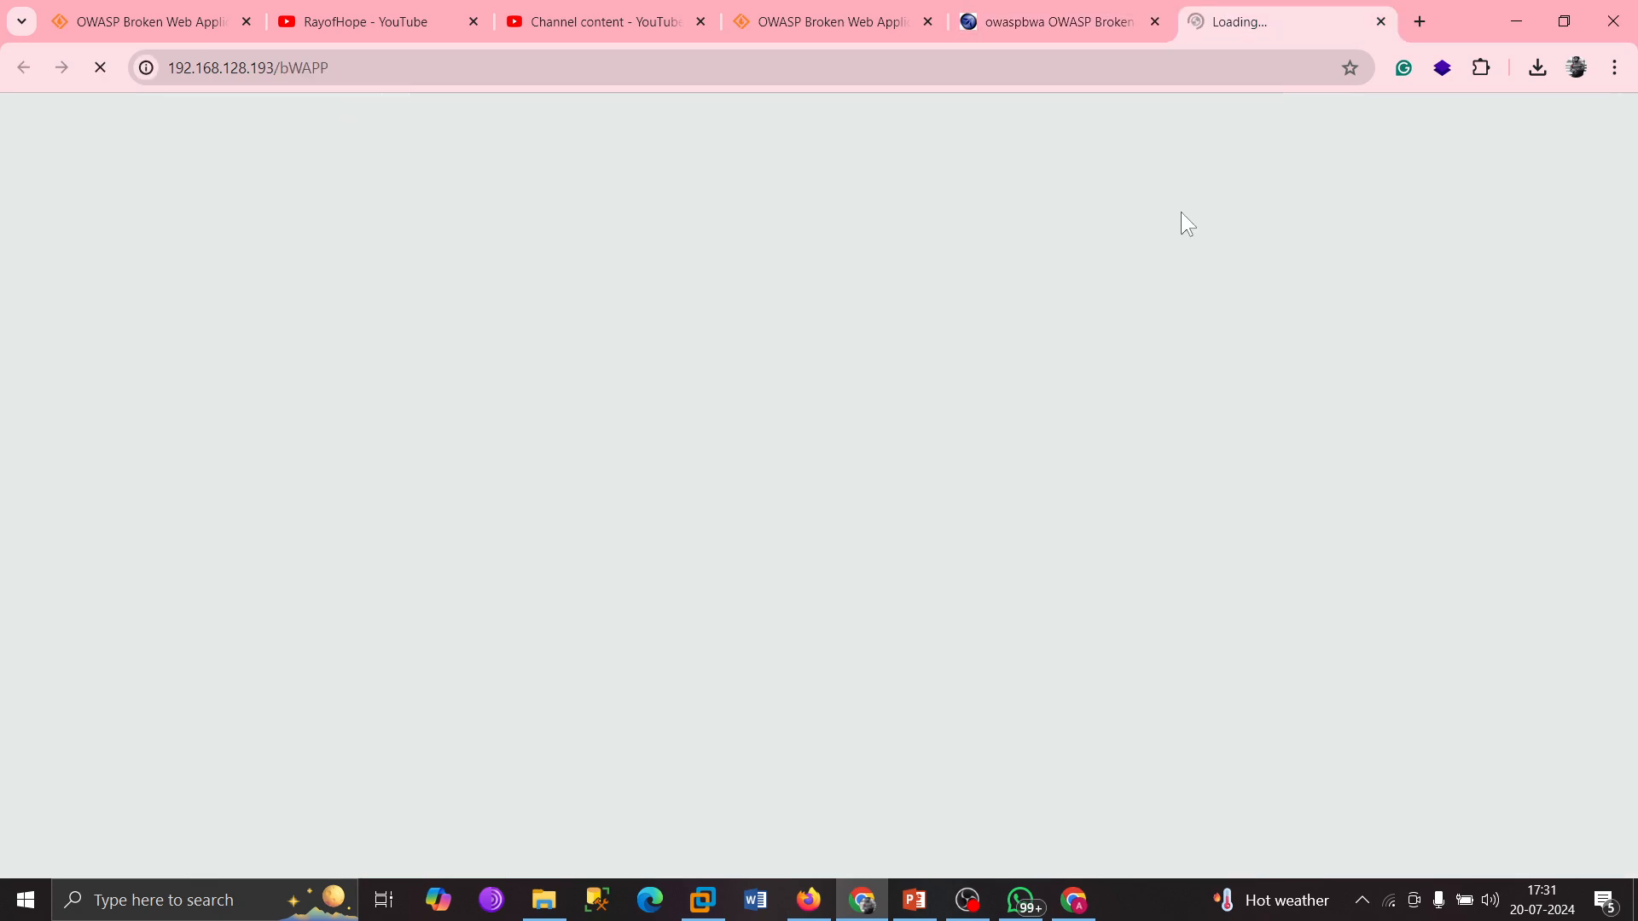
left_click(1088, 10)
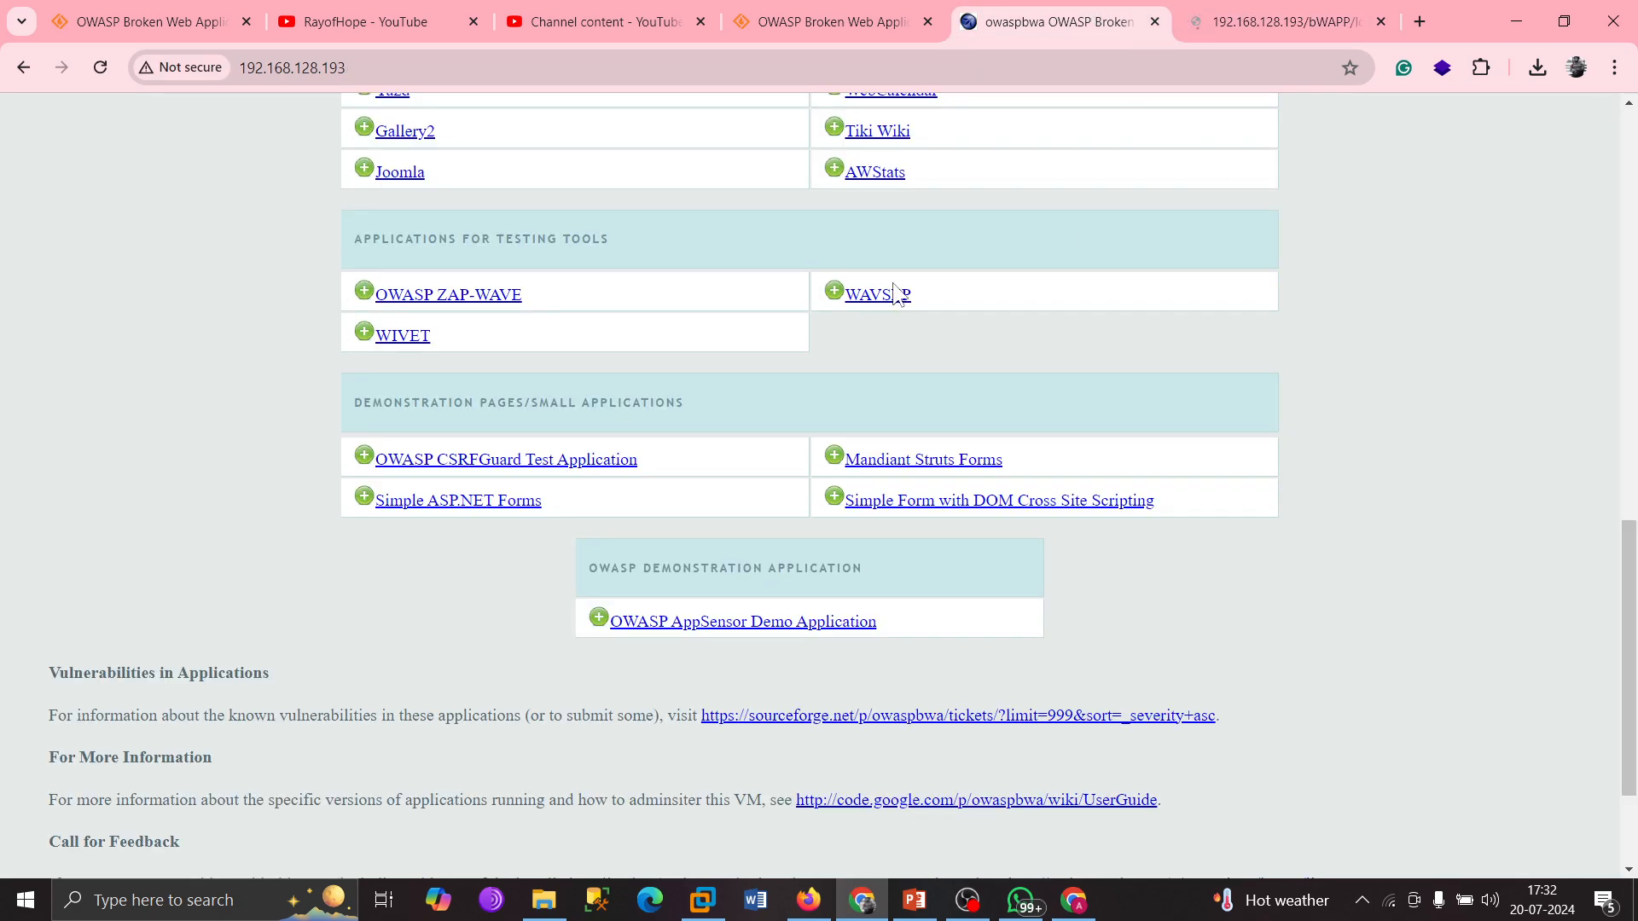
Review the index page's application lists again, then switch to the bWAPP - Login tab.
scroll(766, 438, "up", 10)
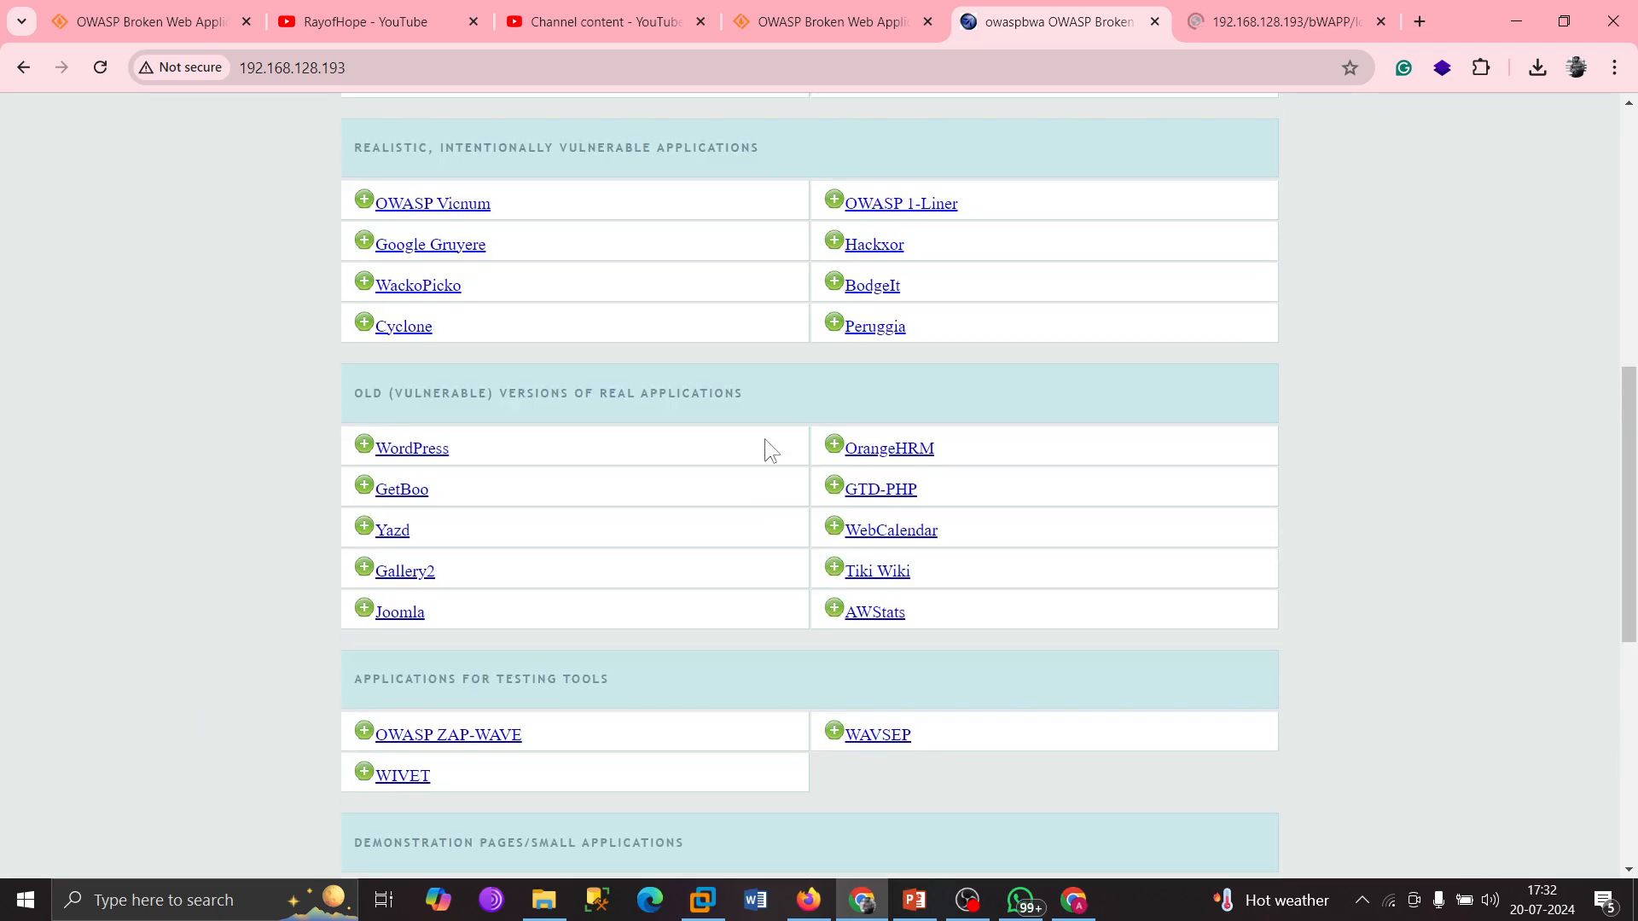
left_click_drag(296, 330, 1547, 541)
scroll(828, 563, "down", 4)
scroll(921, 515, "down", 6)
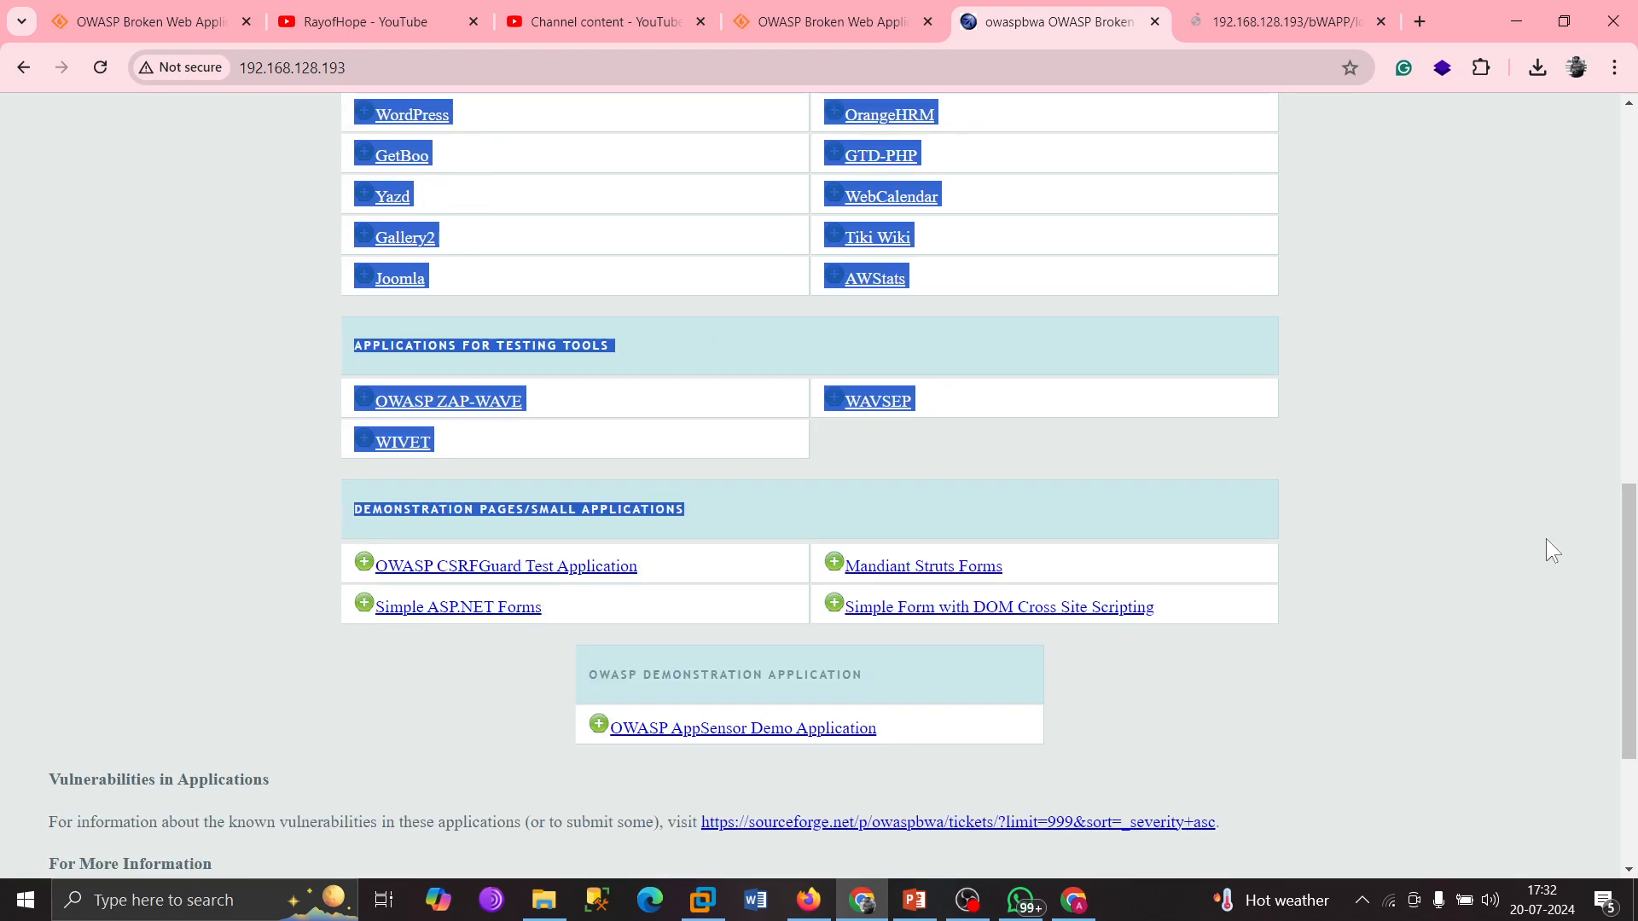
scroll(879, 397, "up", 6)
left_click(509, 439)
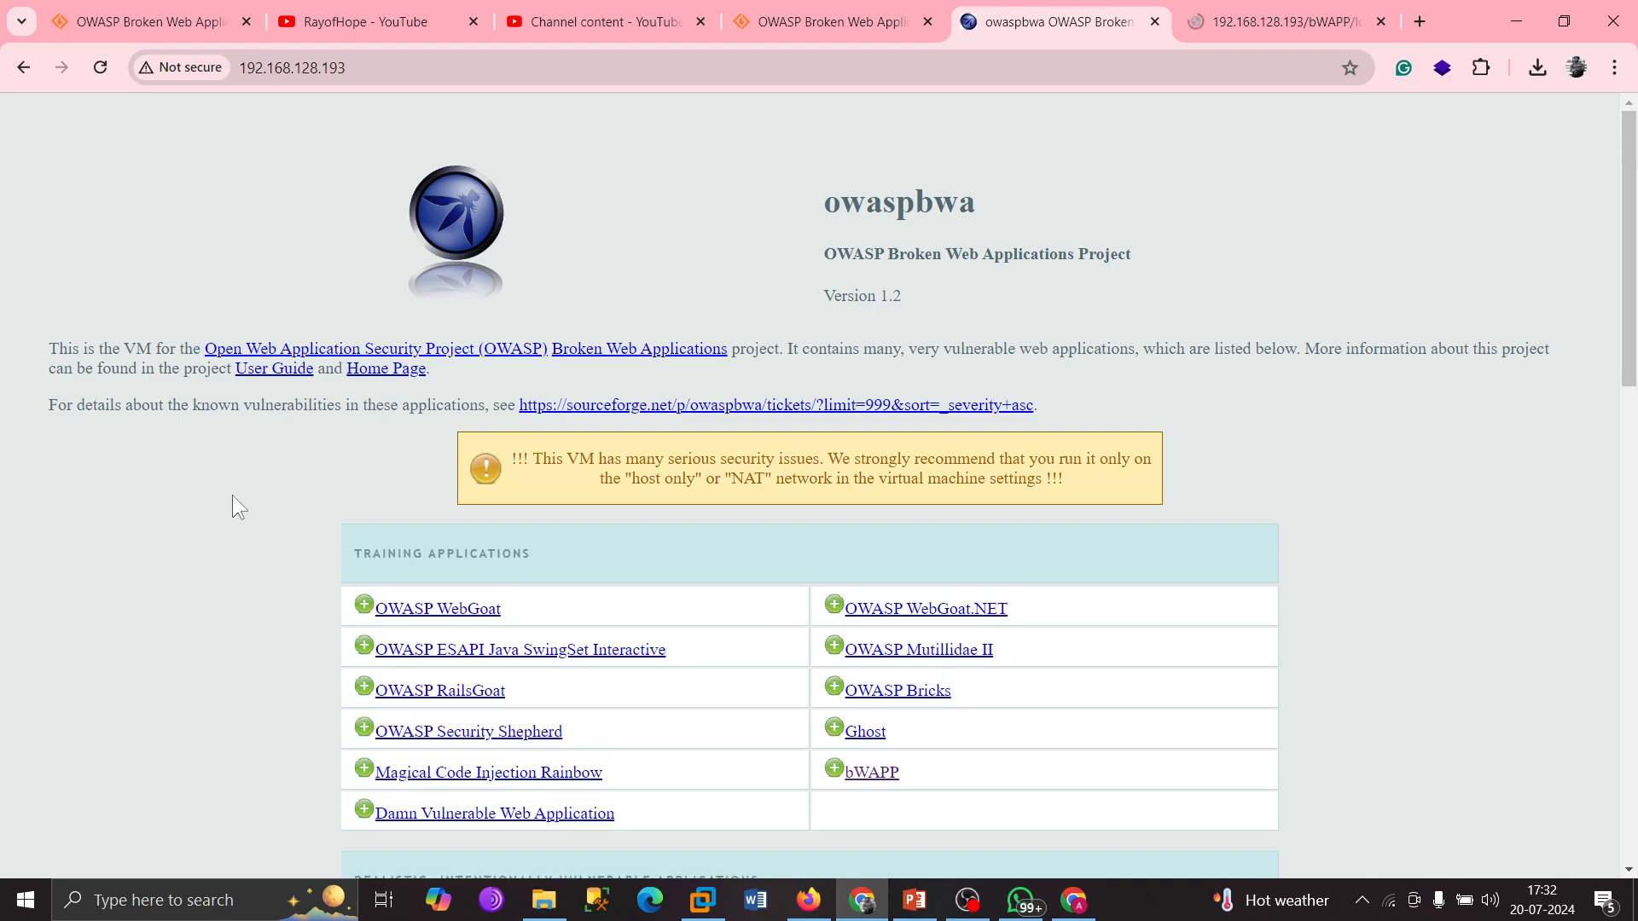
left_click(1286, 12)
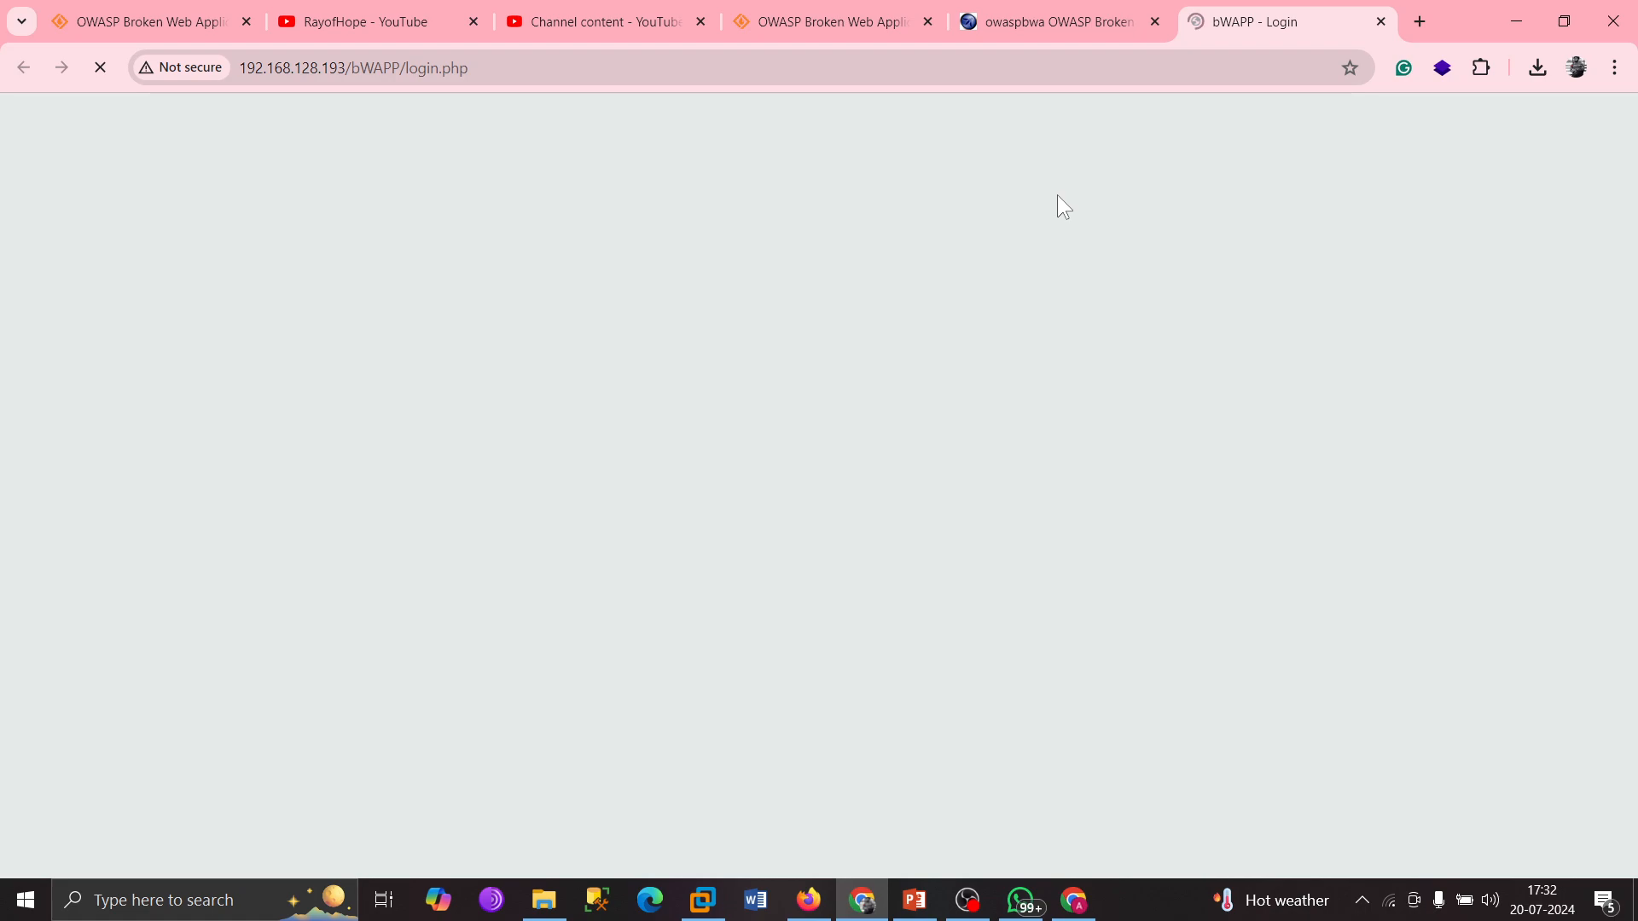
Open localhost/DVWA in a new browser tab.
left_click(1420, 31)
type("l")
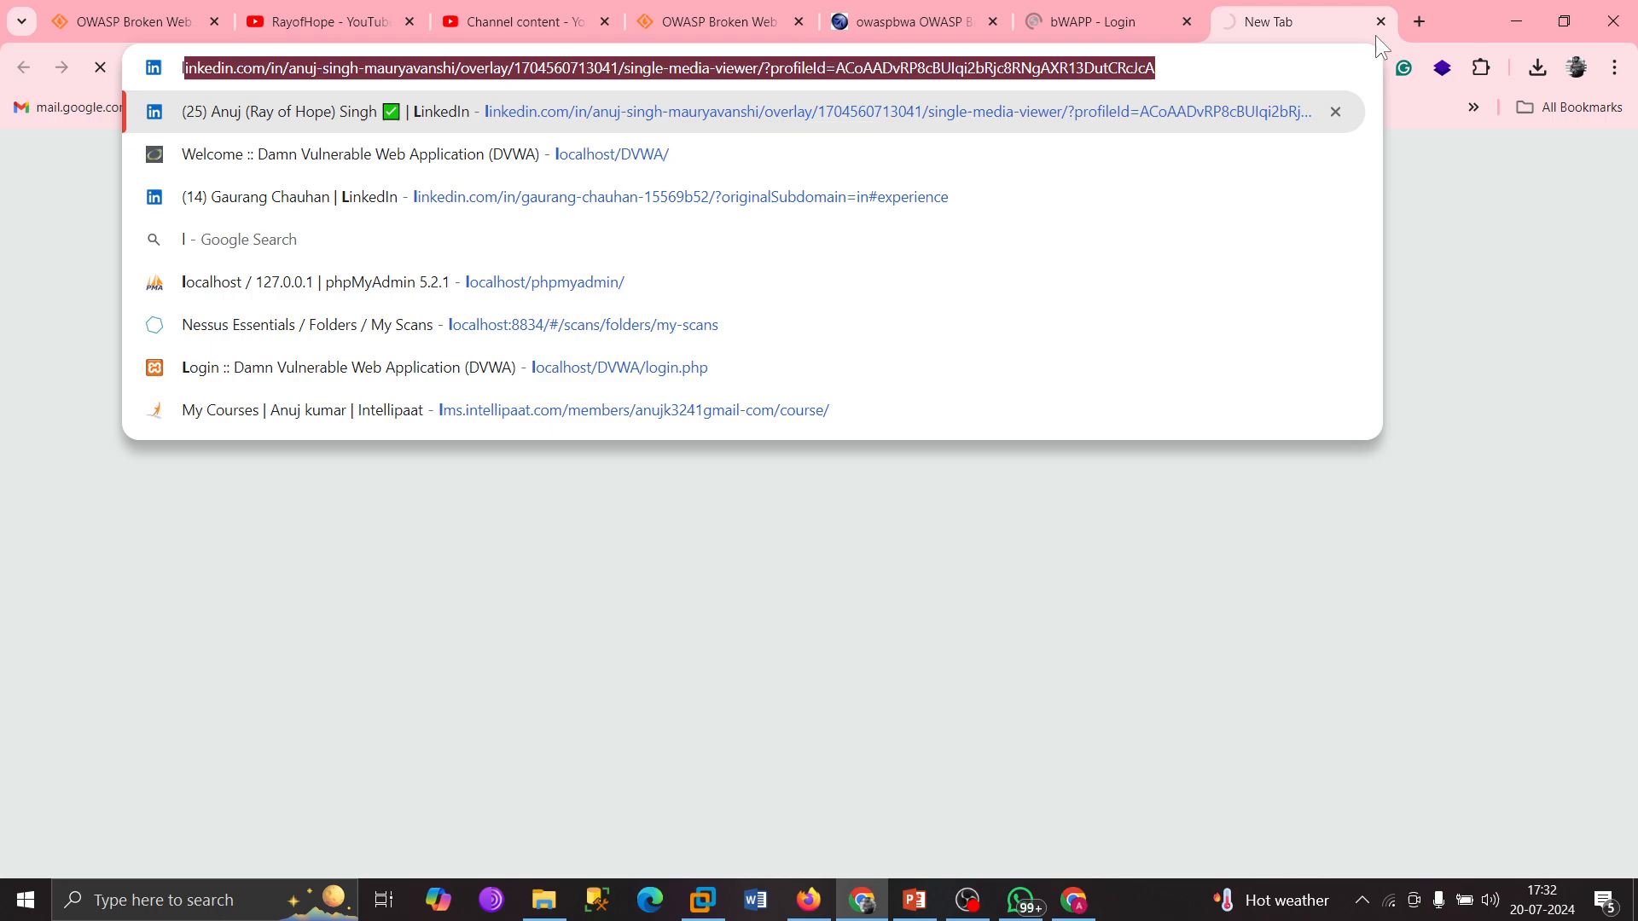
type("oc")
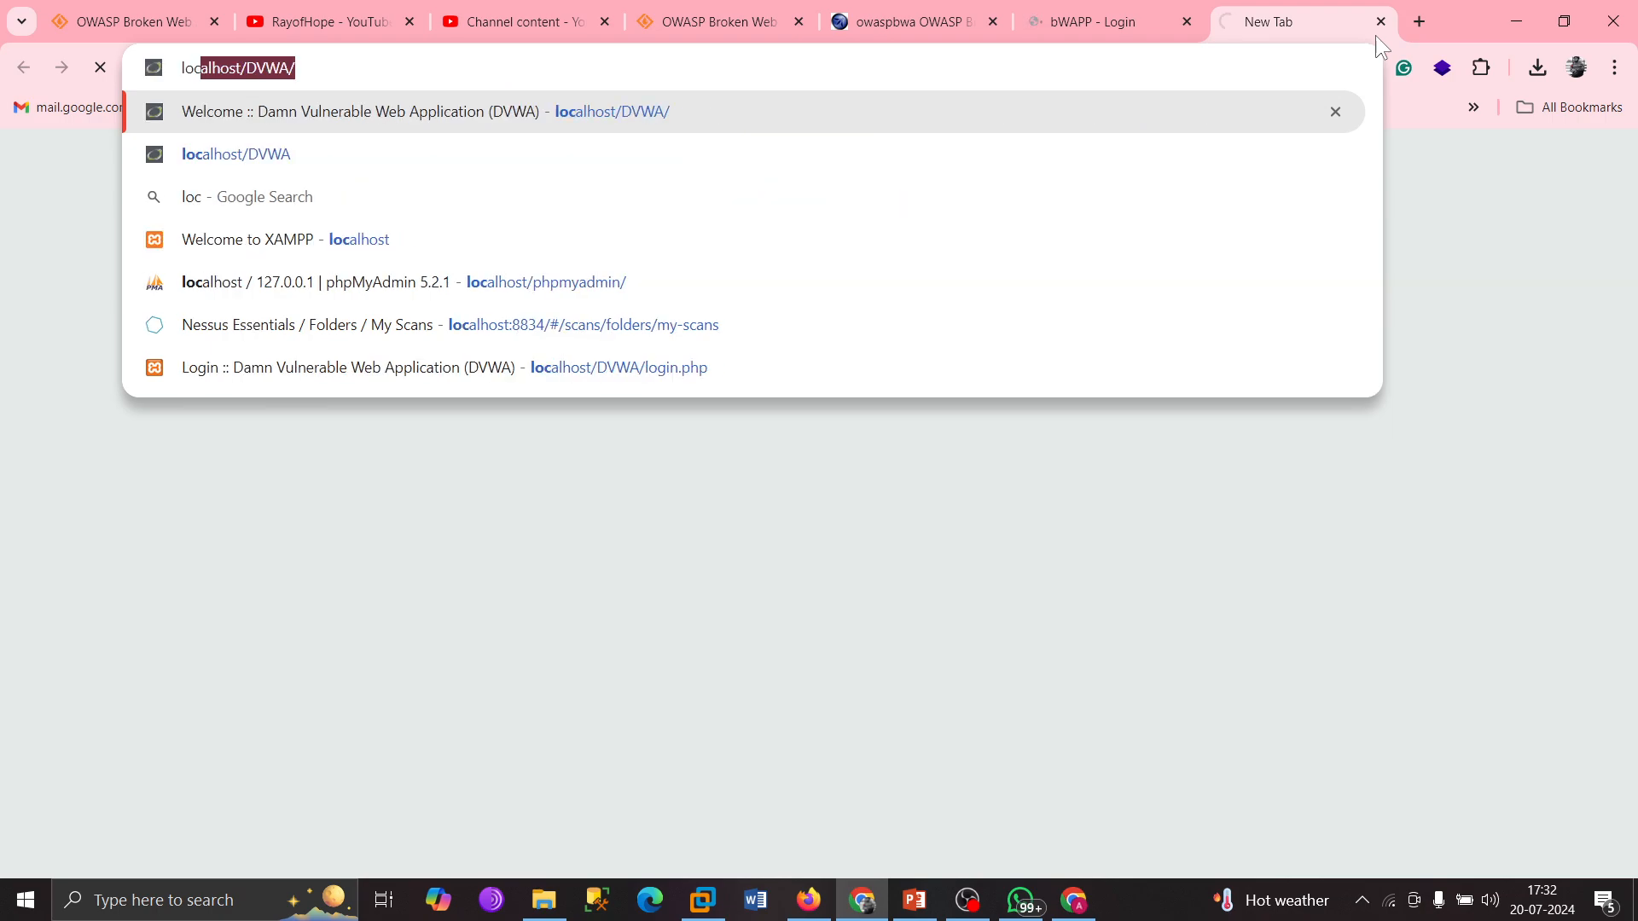
type("al")
key("Return")
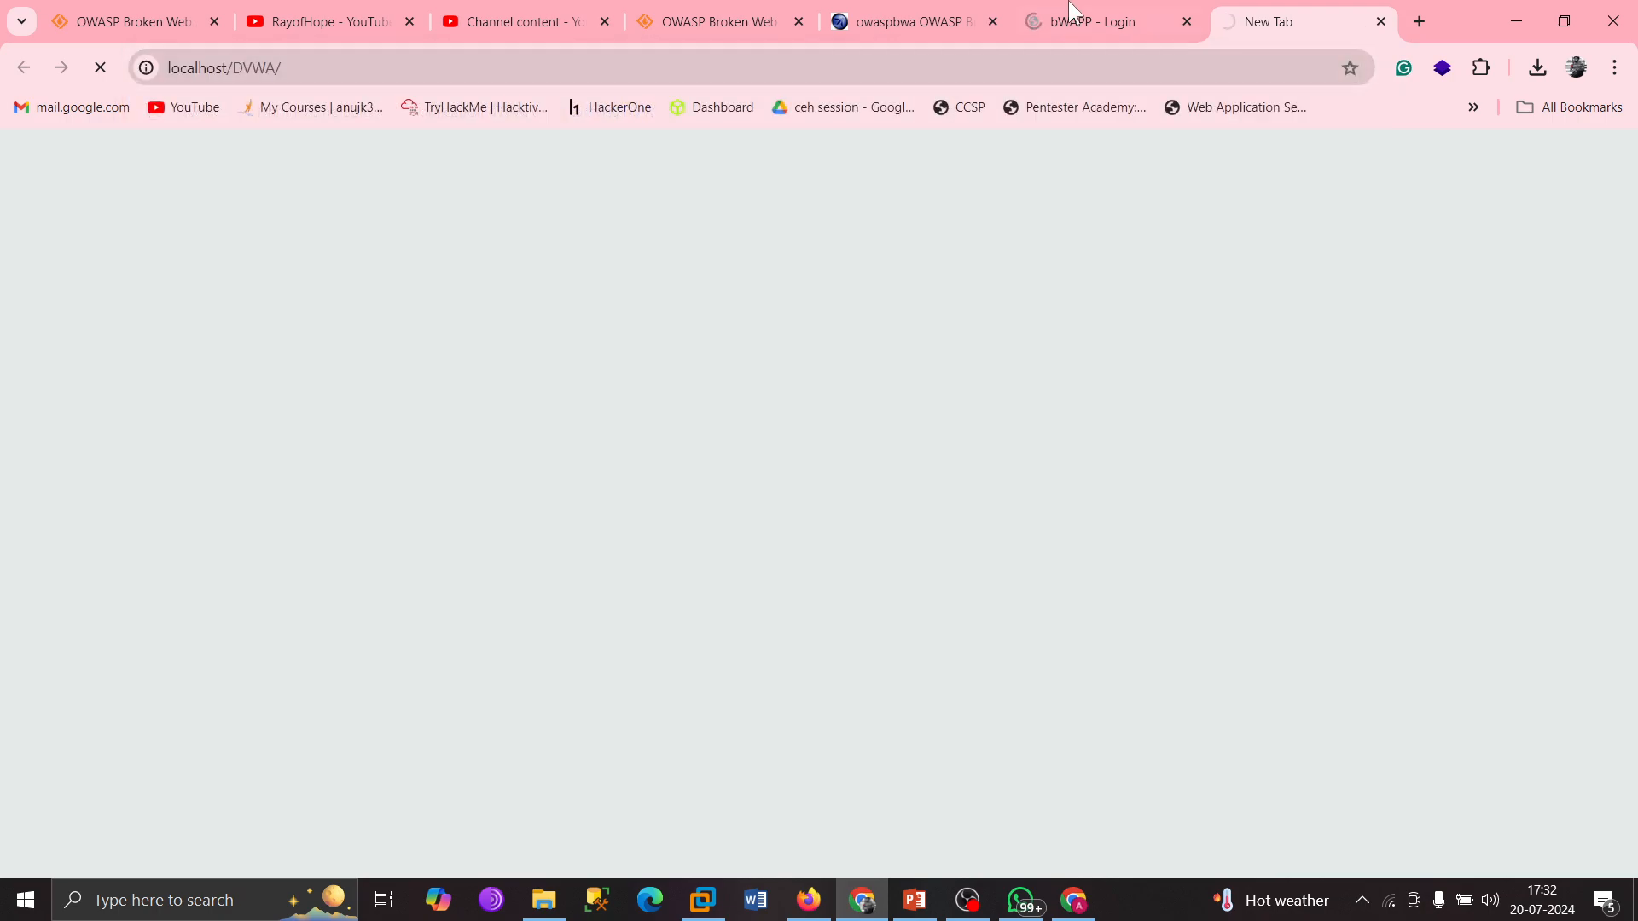
left_click(1075, 18)
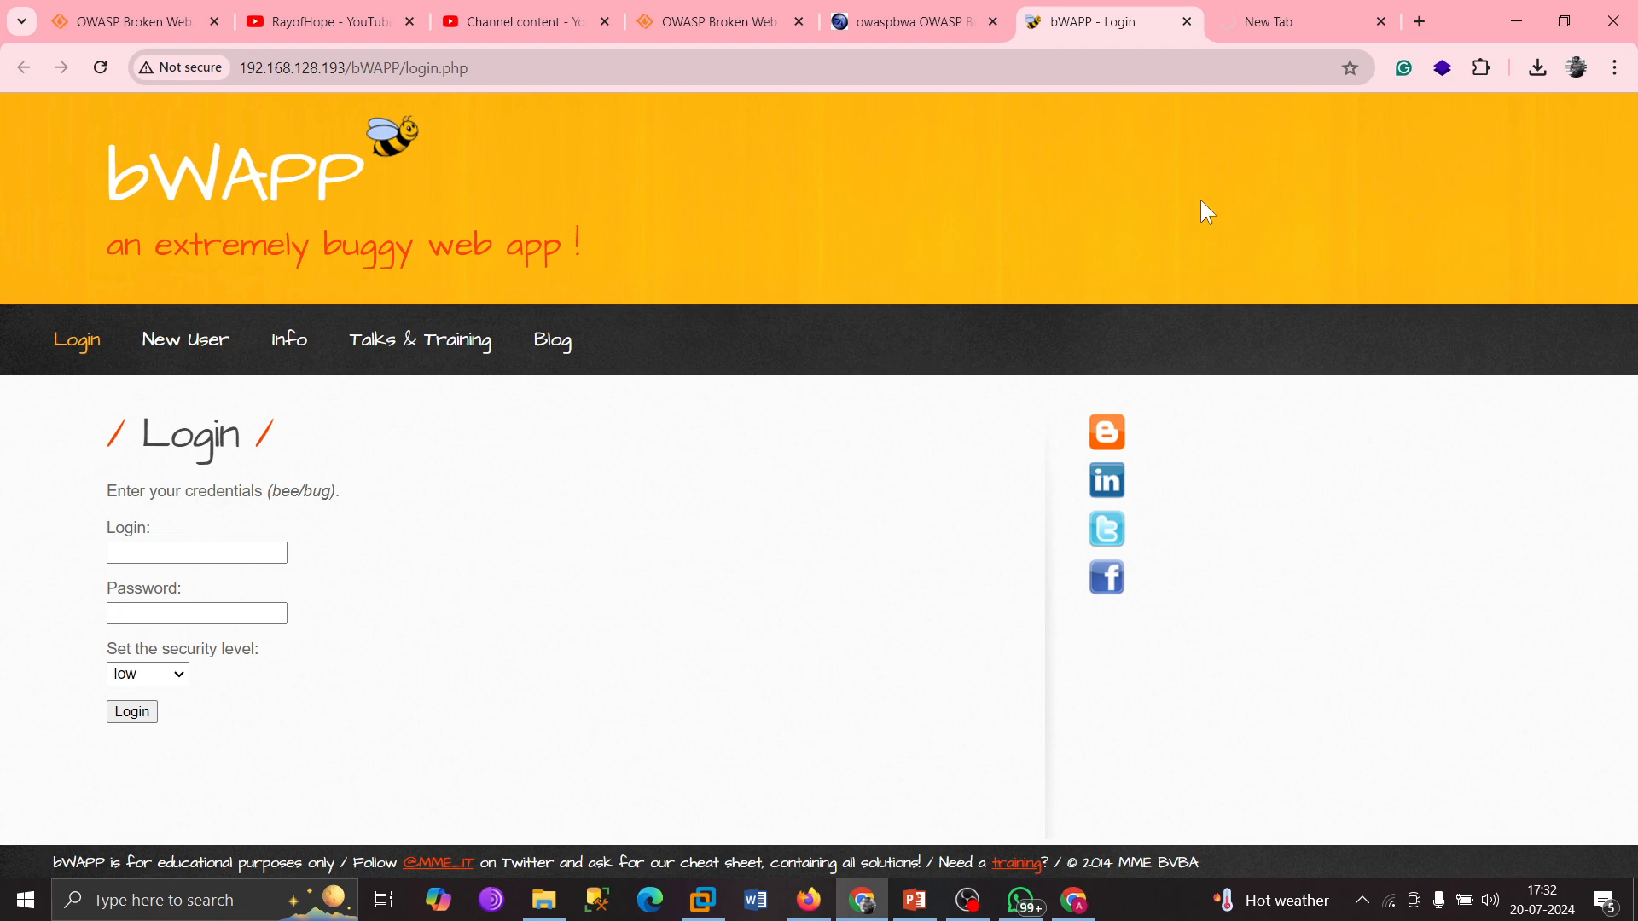
key("ctrl+Tab")
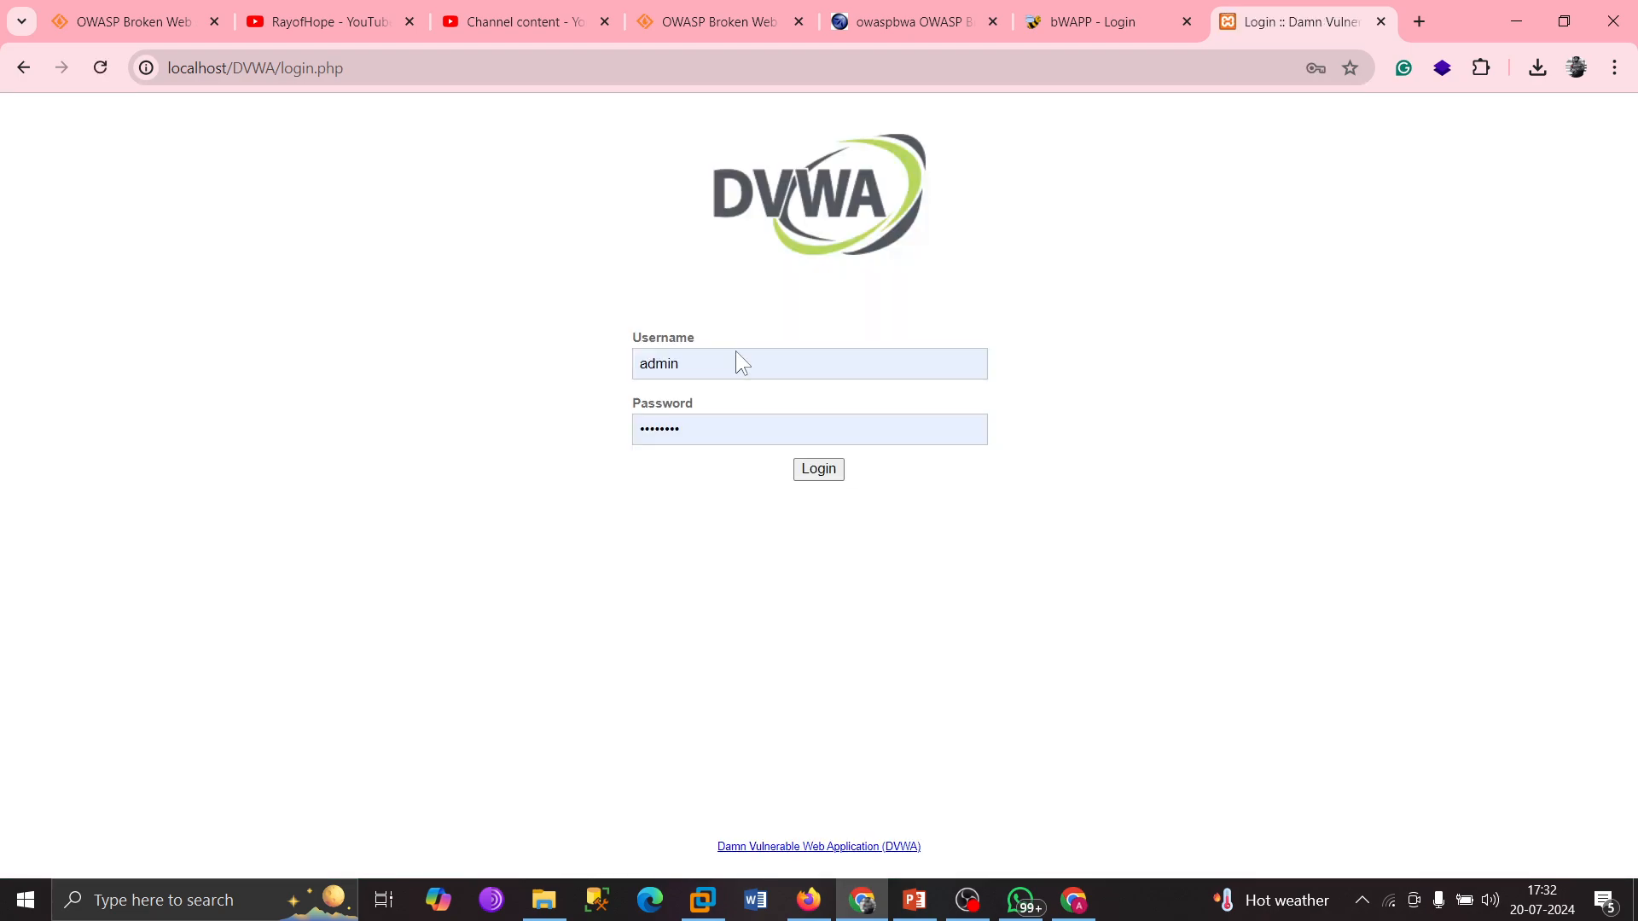
Log in to DVWA, dismiss the breached-password warning, and return to the bWAPP login tab.
left_click(819, 472)
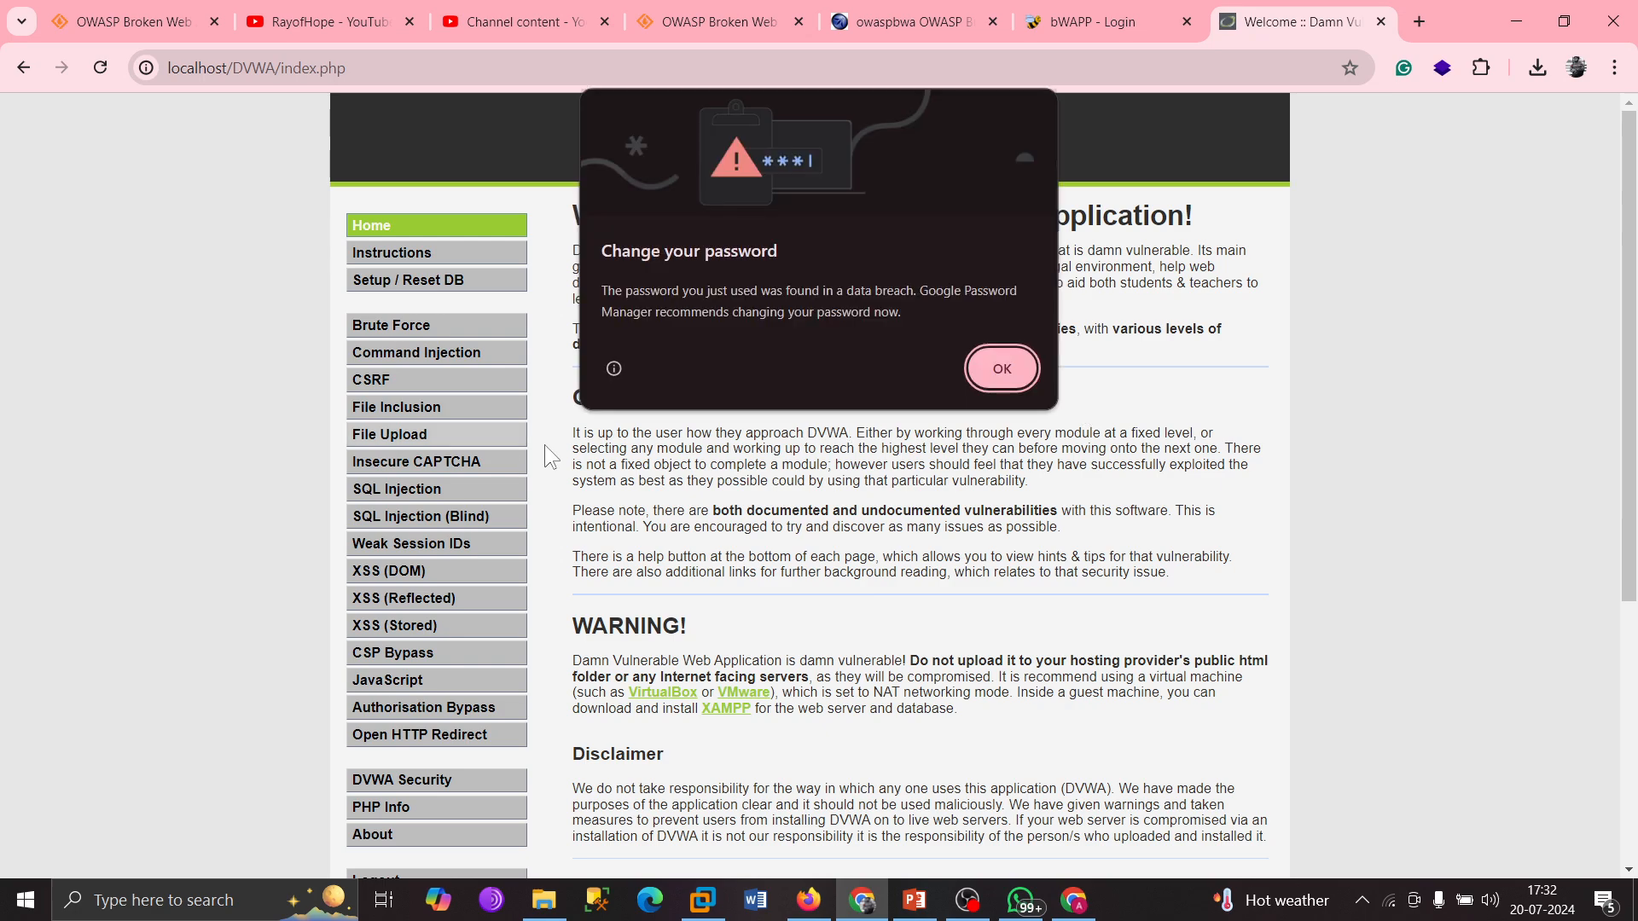
left_click(985, 377)
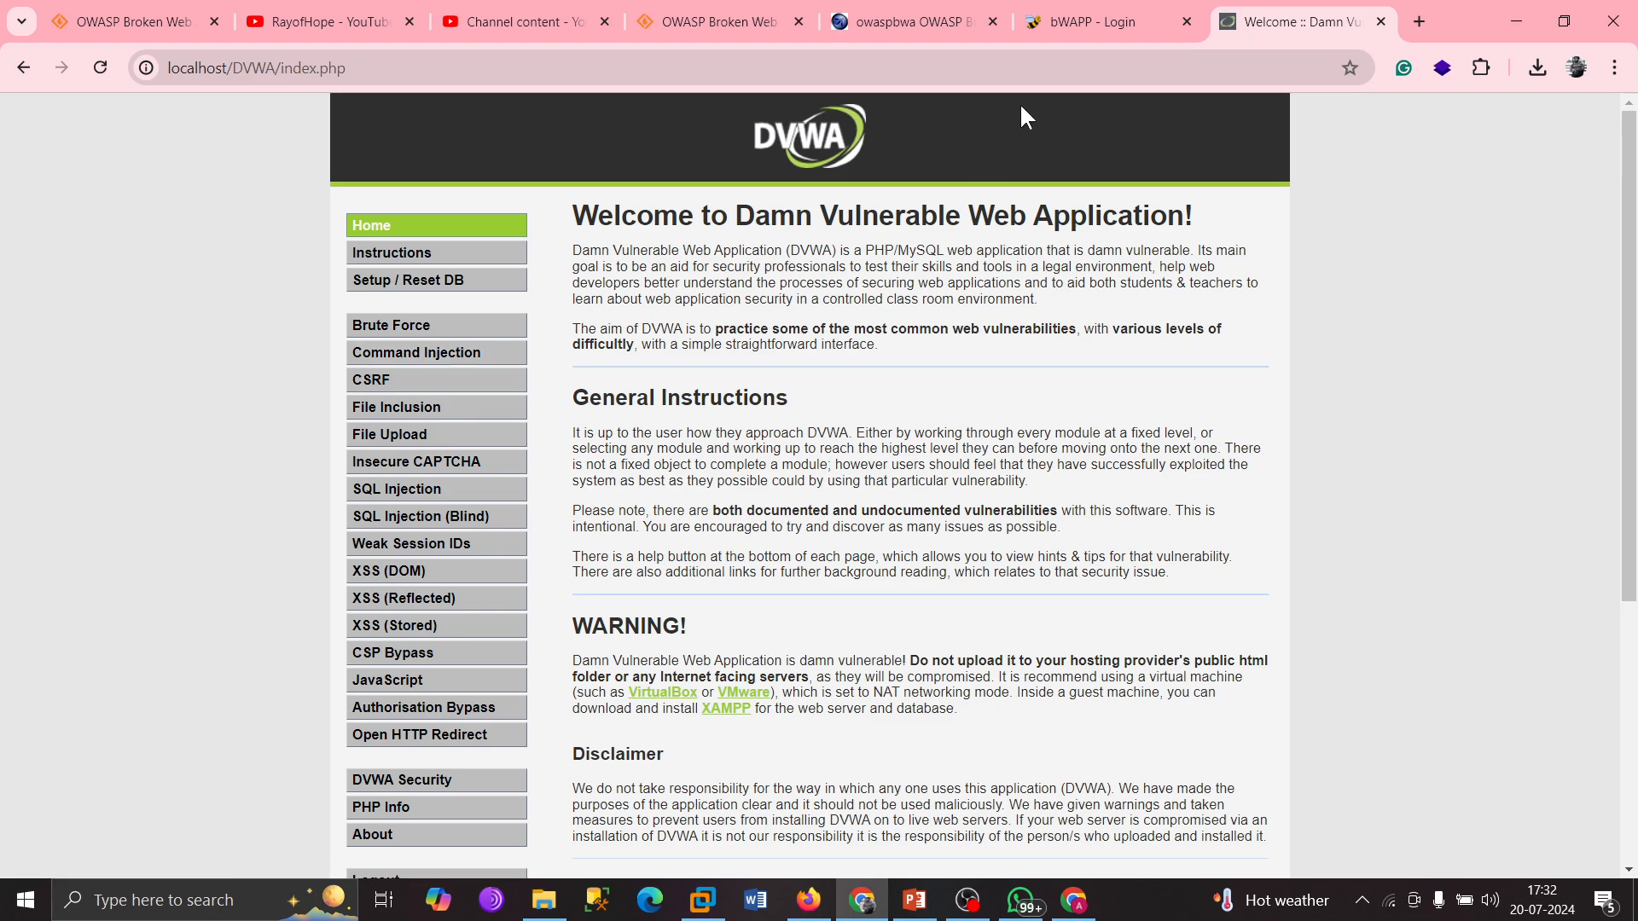
left_click(1062, 19)
Sign in to bWAPP with the demo account at low security, declining to save the password.
left_click(159, 555)
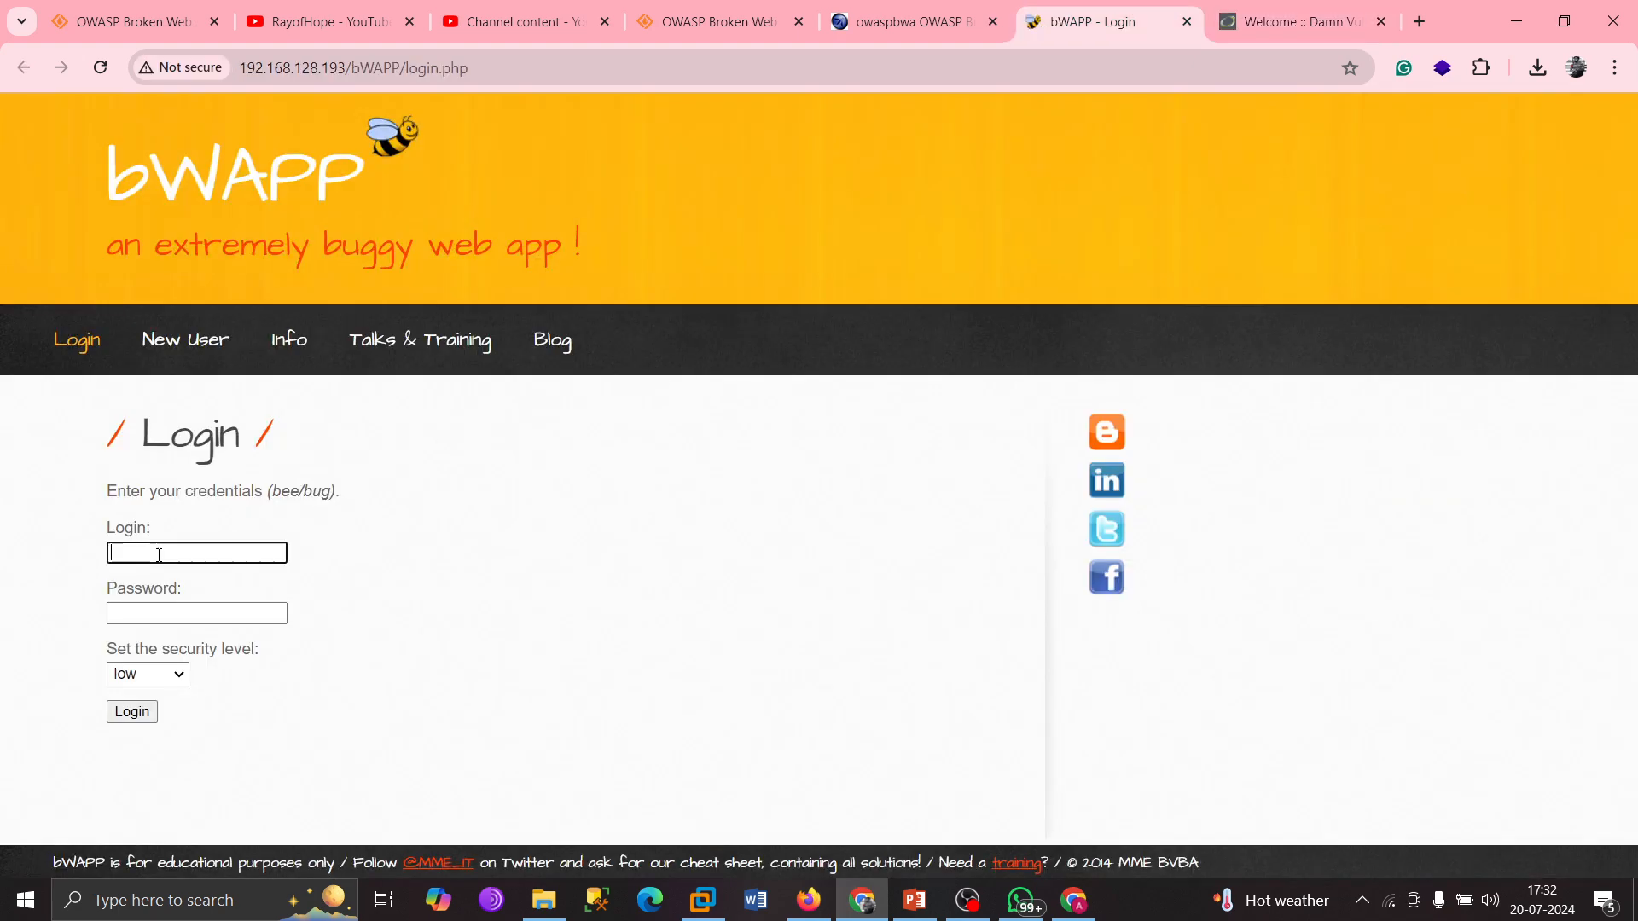
type("bee")
left_click(158, 607)
type("bug")
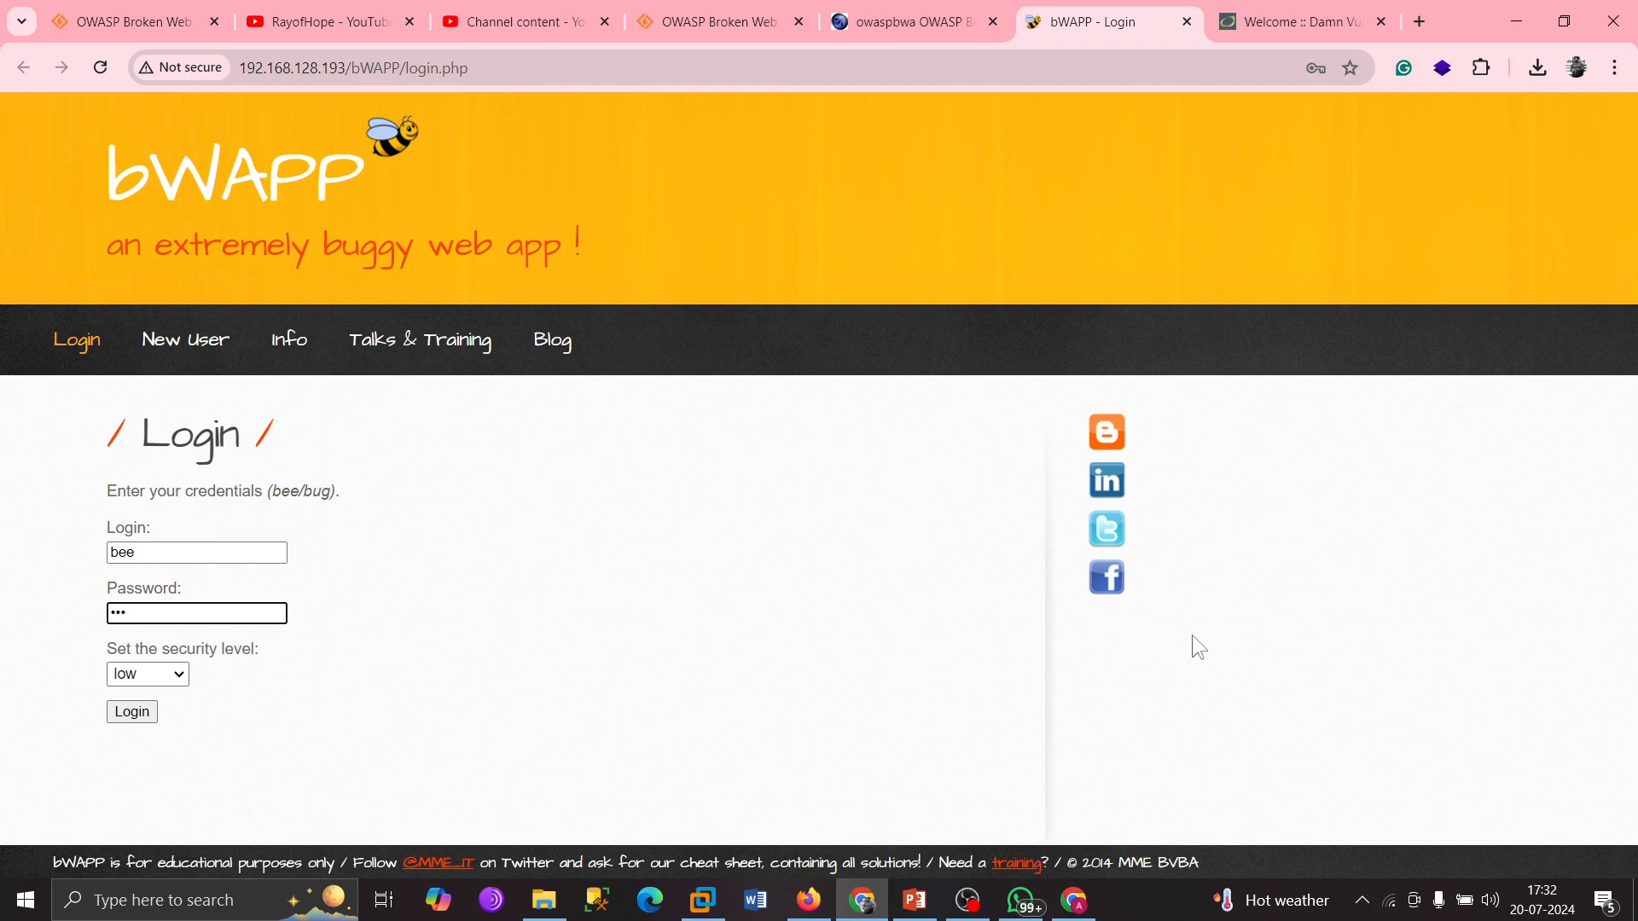
left_click(161, 676)
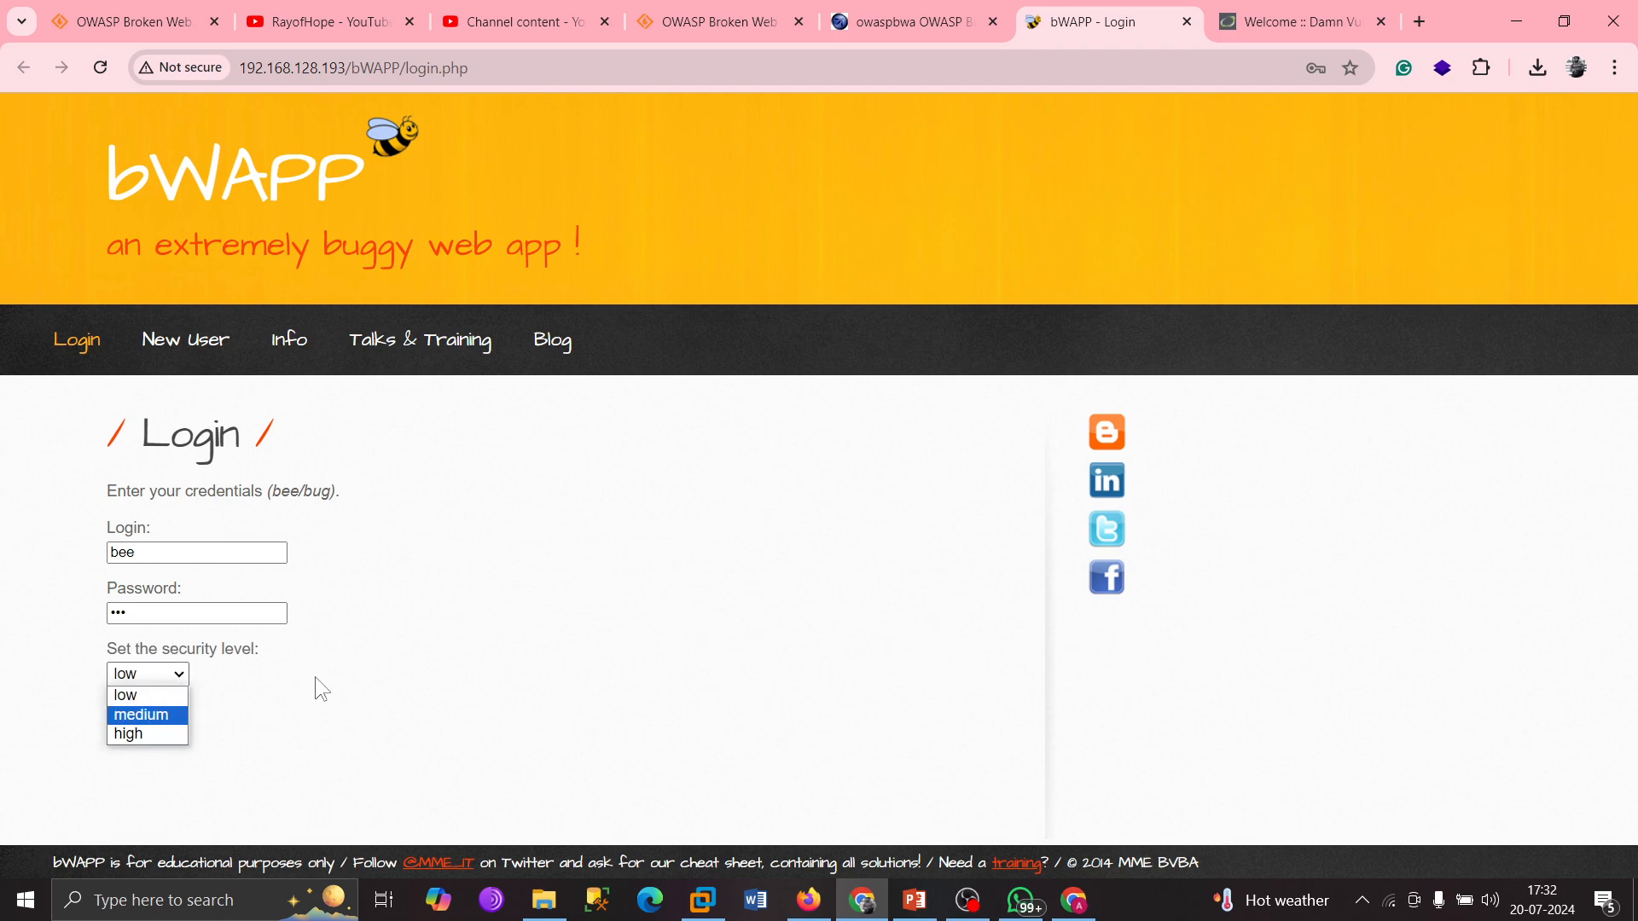
left_click(297, 701)
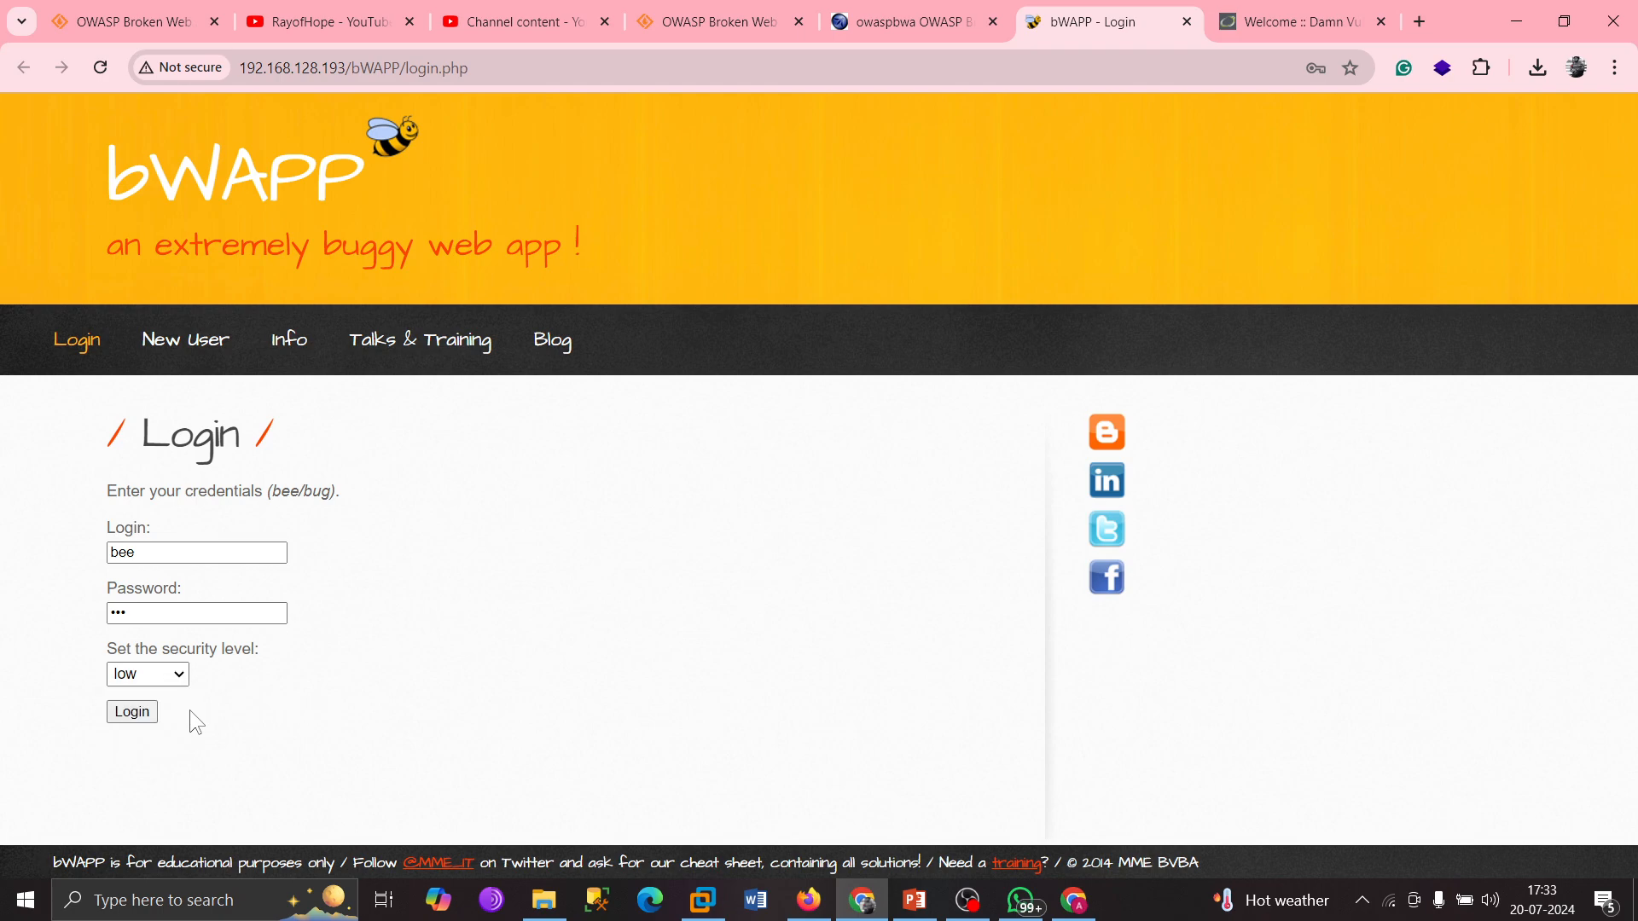
left_click(133, 715)
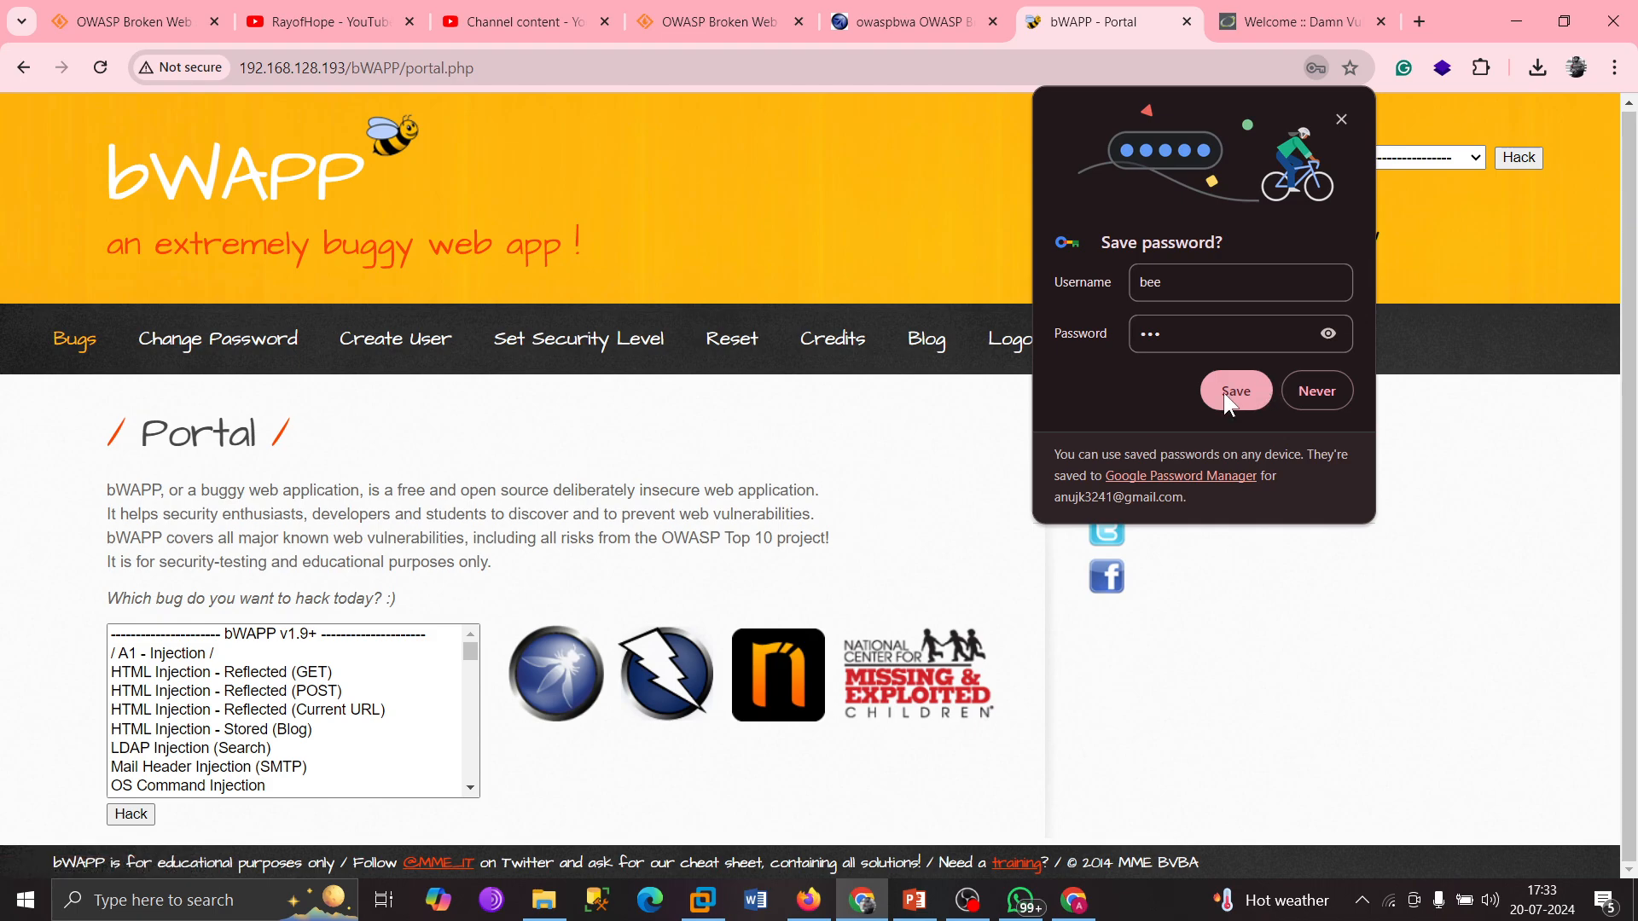
left_click(1319, 393)
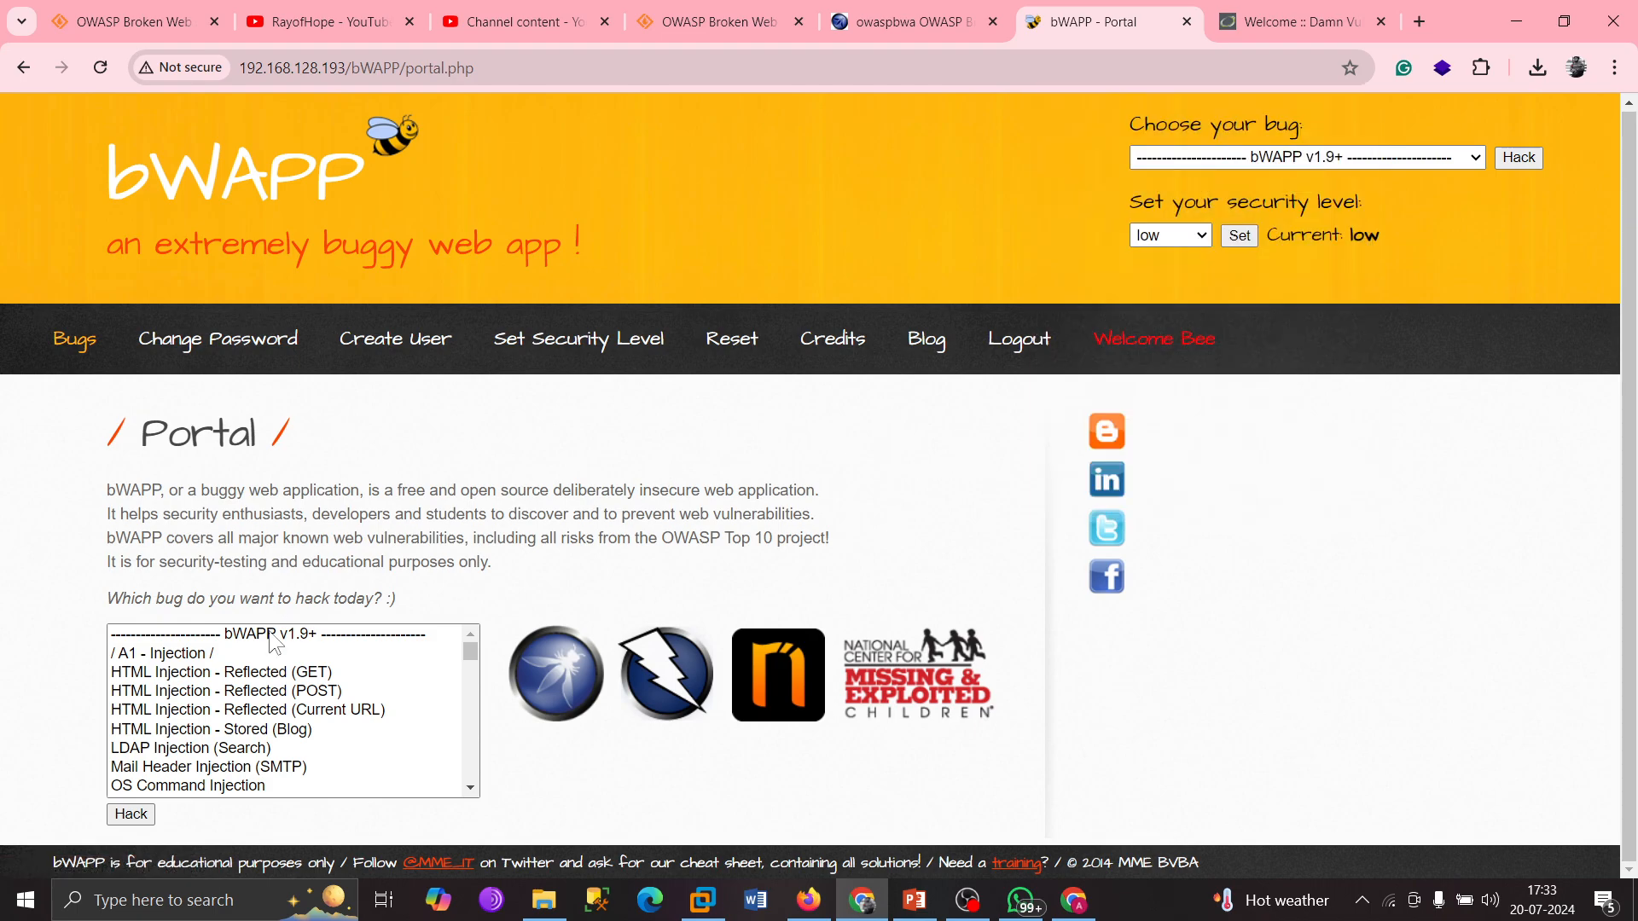
scroll(245, 701, "down", 5)
scroll(244, 702, "up", 4)
scroll(245, 702, "up", 2)
left_click(268, 674)
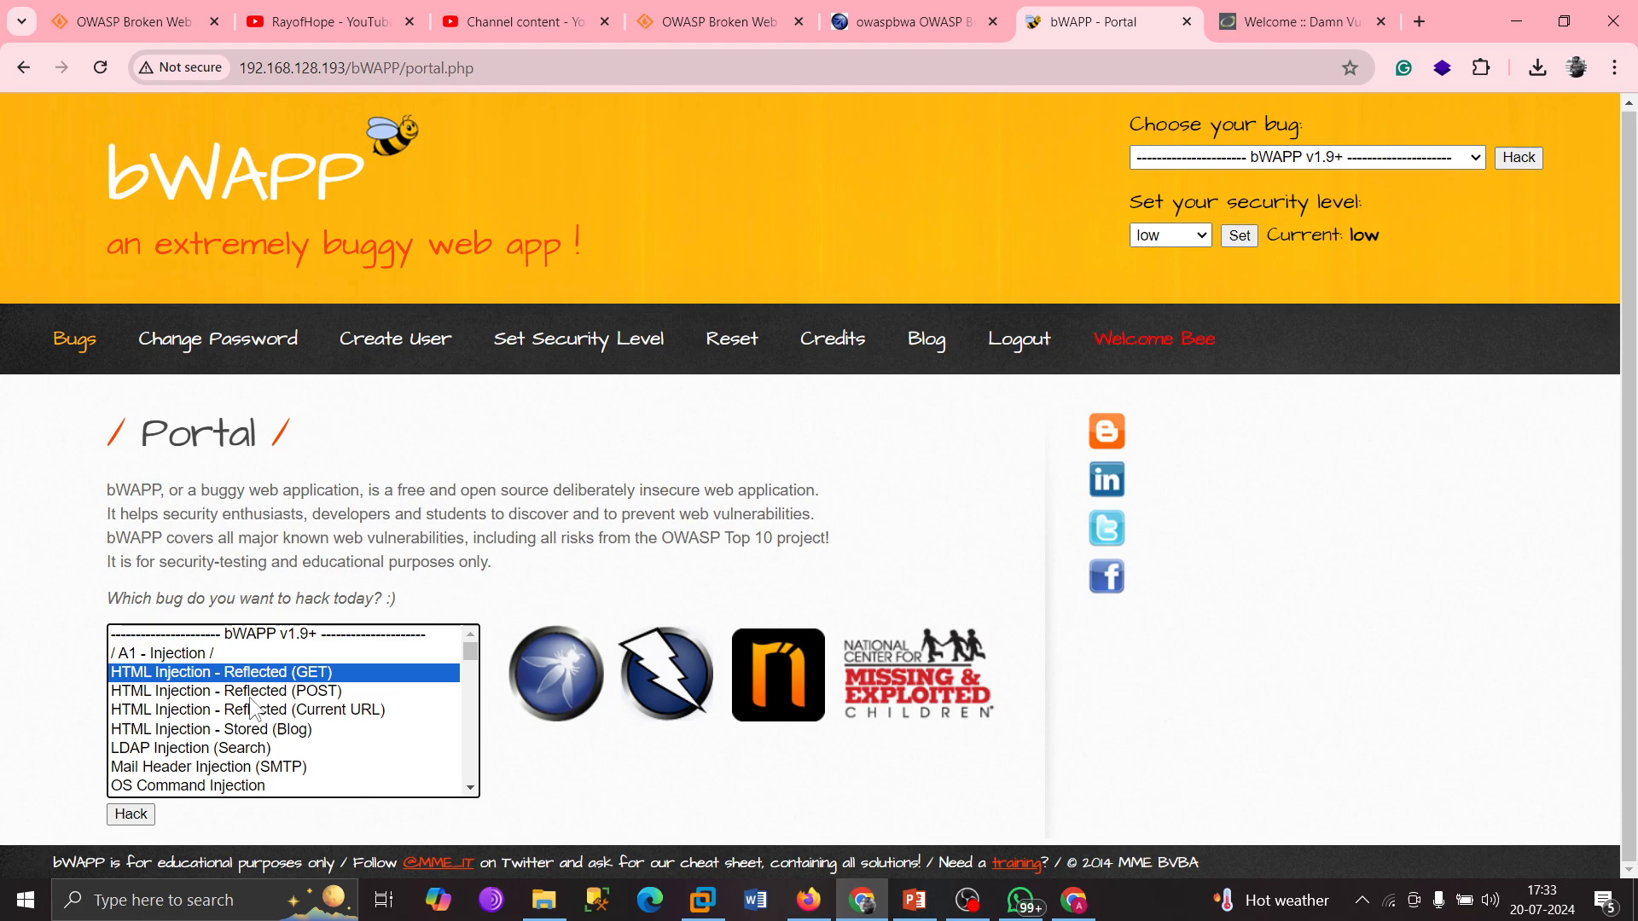
left_click(284, 693)
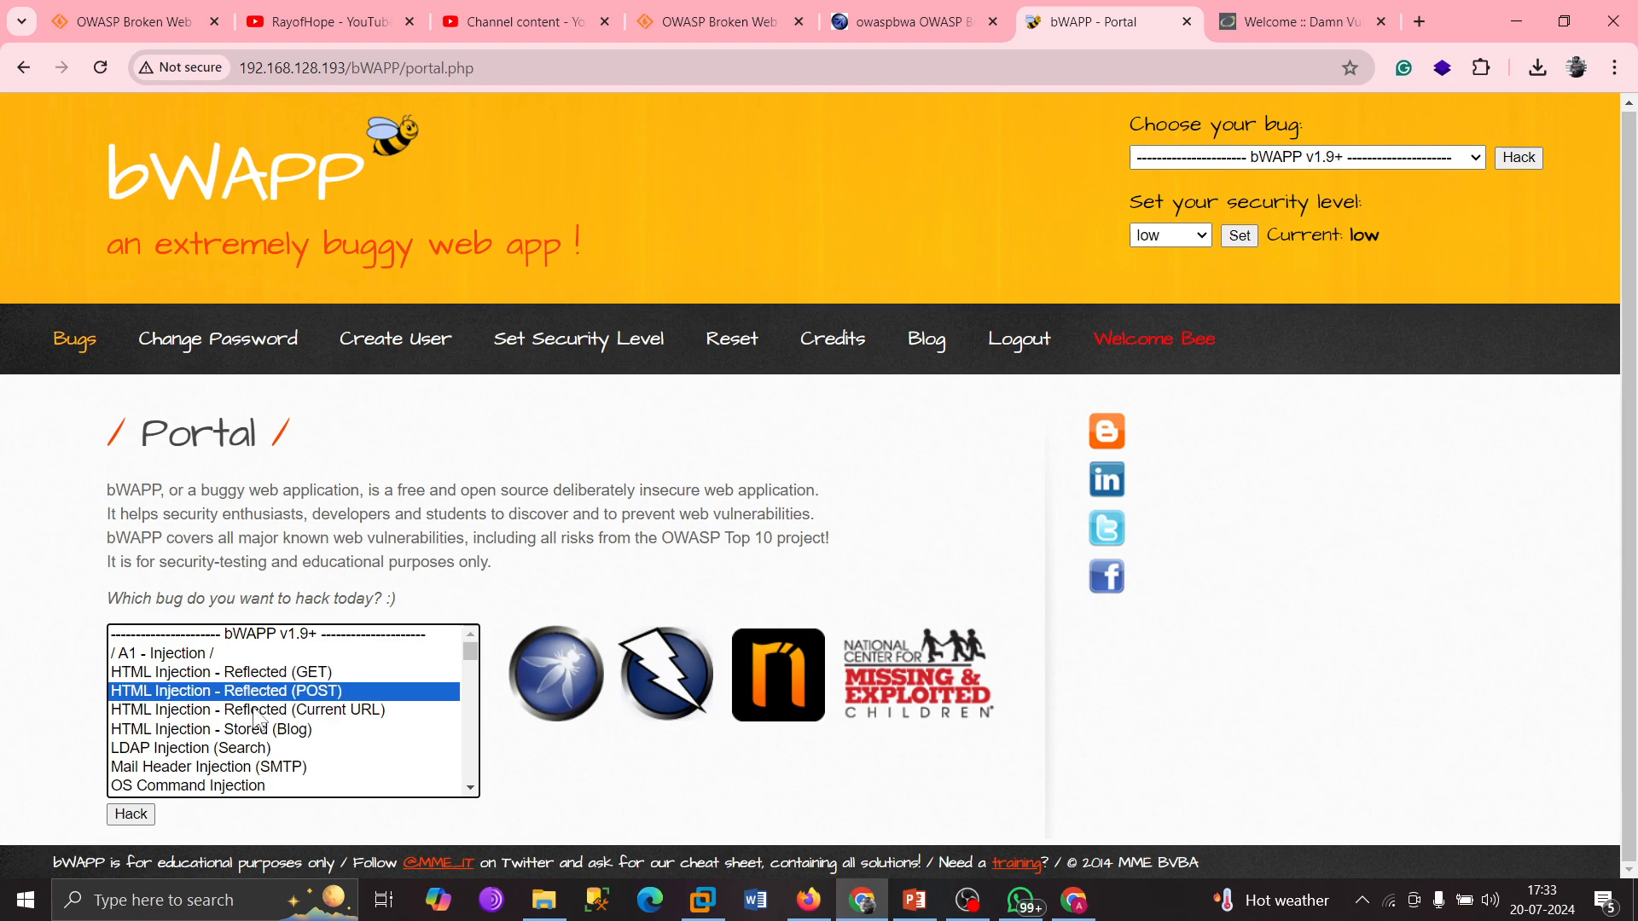
left_click(262, 711)
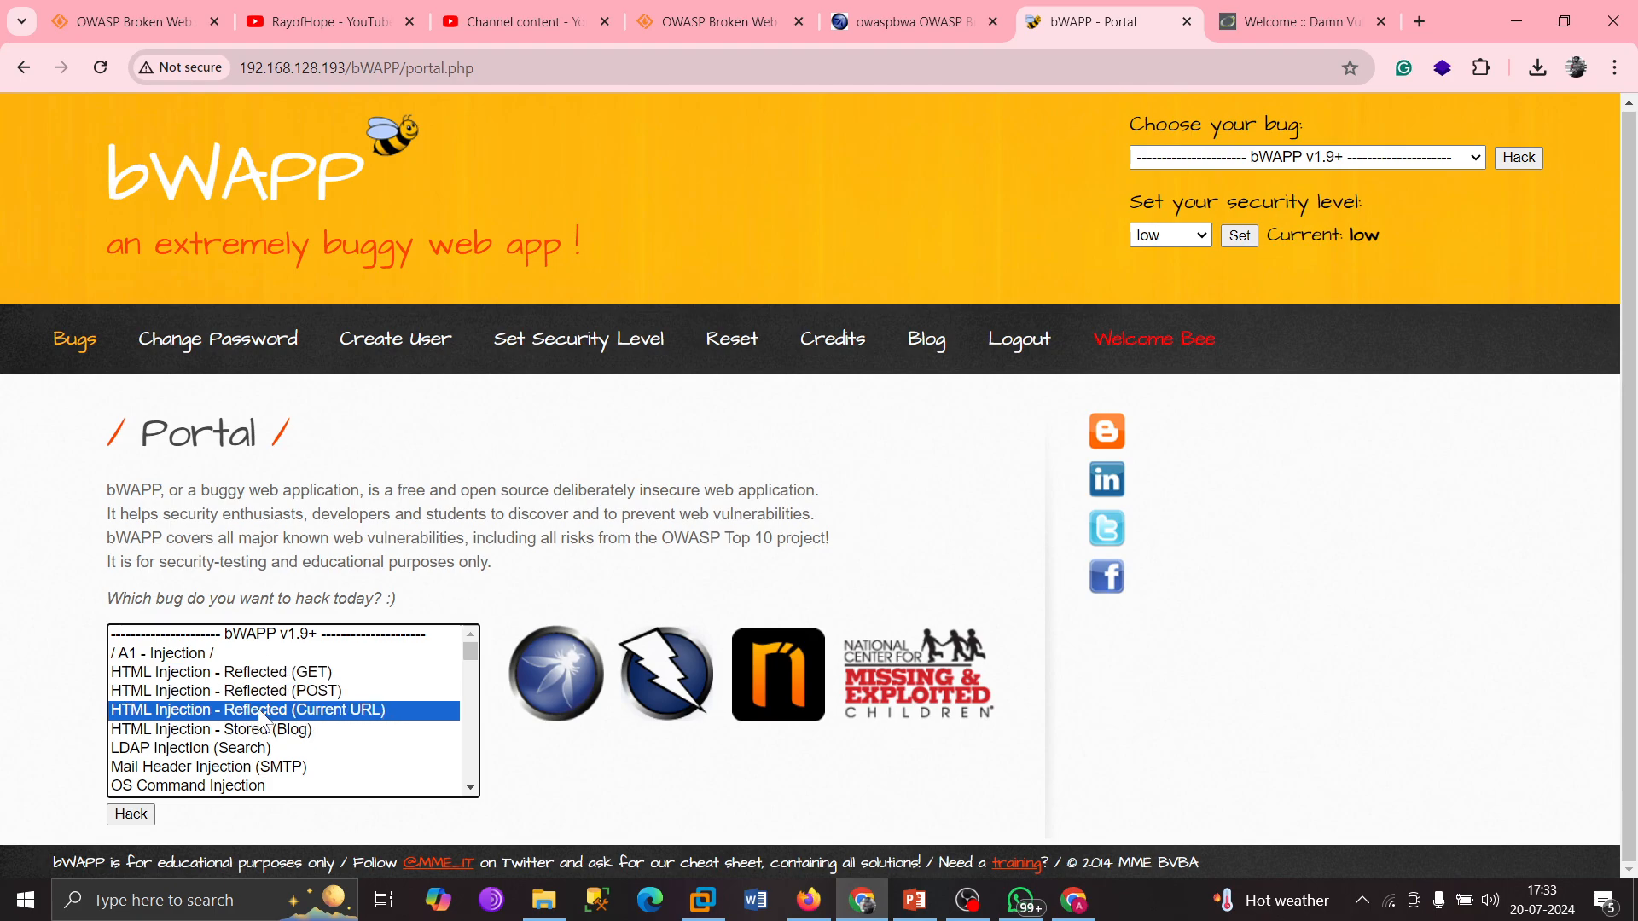
left_click(260, 733)
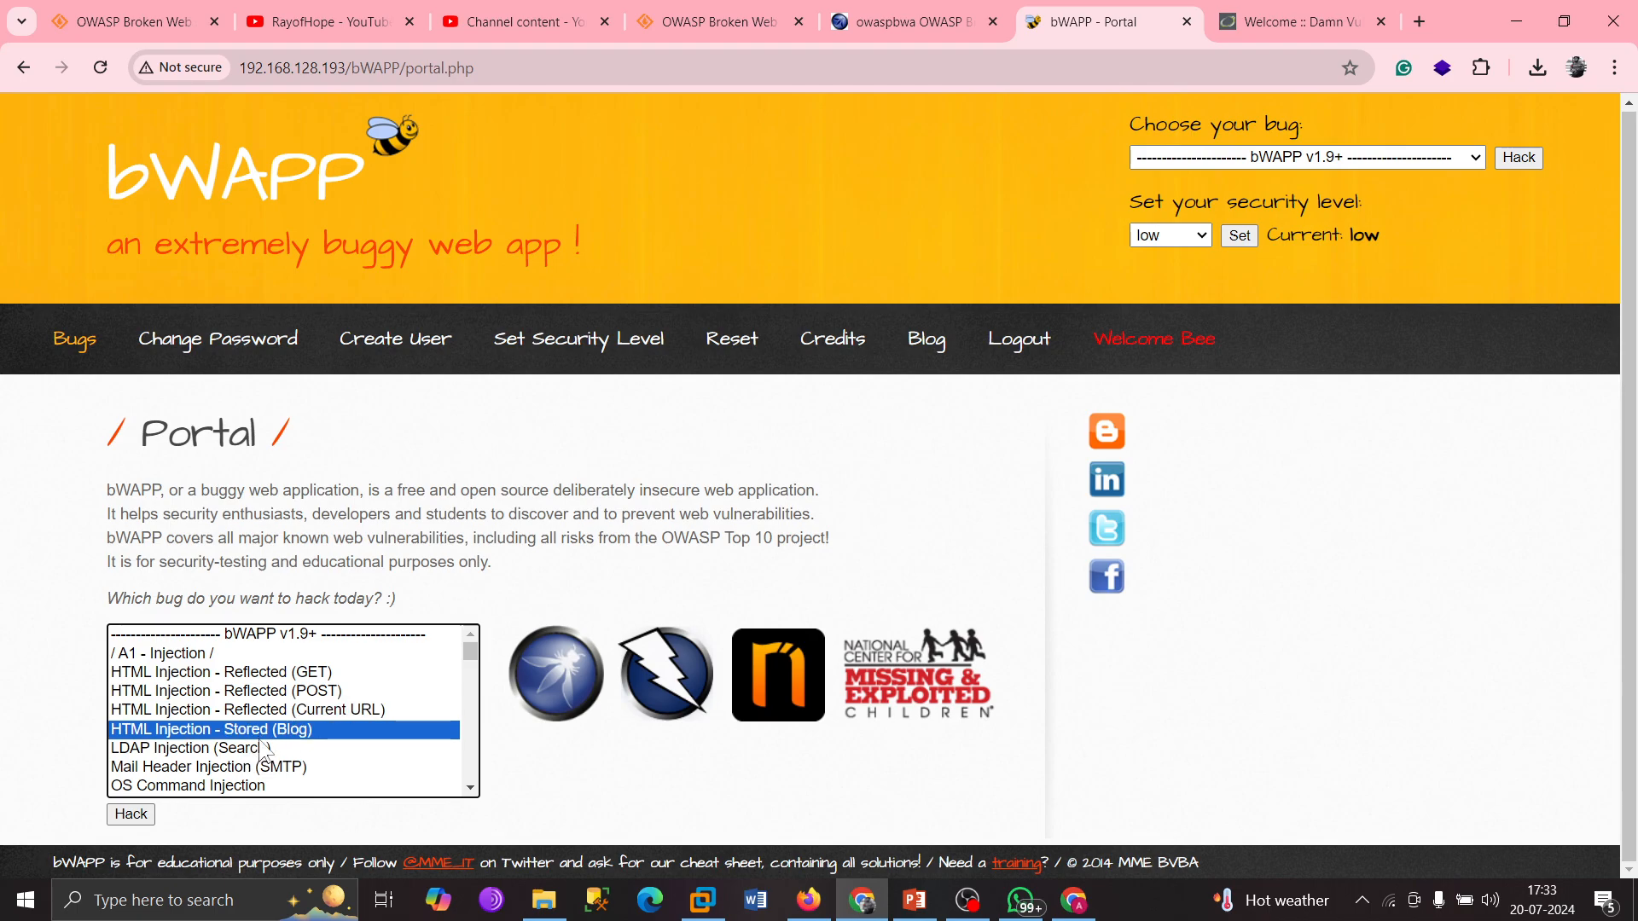
scroll(259, 734, "down", 1)
scroll(253, 696, "down", 1)
scroll(252, 696, "up", 2)
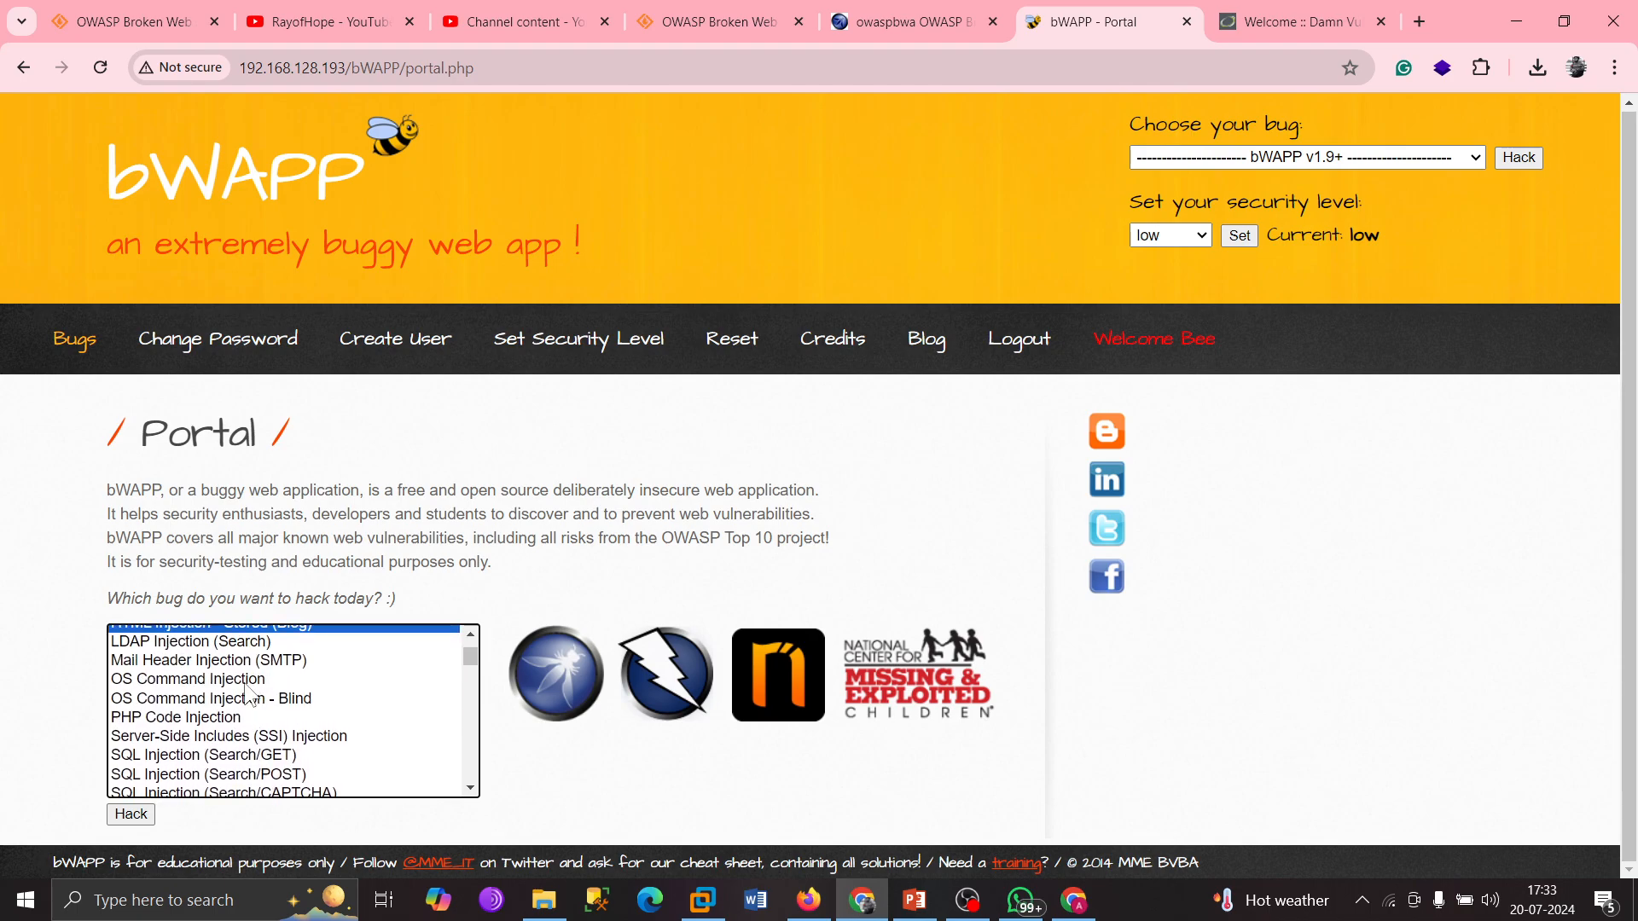
left_click(207, 674)
left_click(205, 691)
scroll(247, 712, "down", 4)
scroll(248, 715, "down", 12)
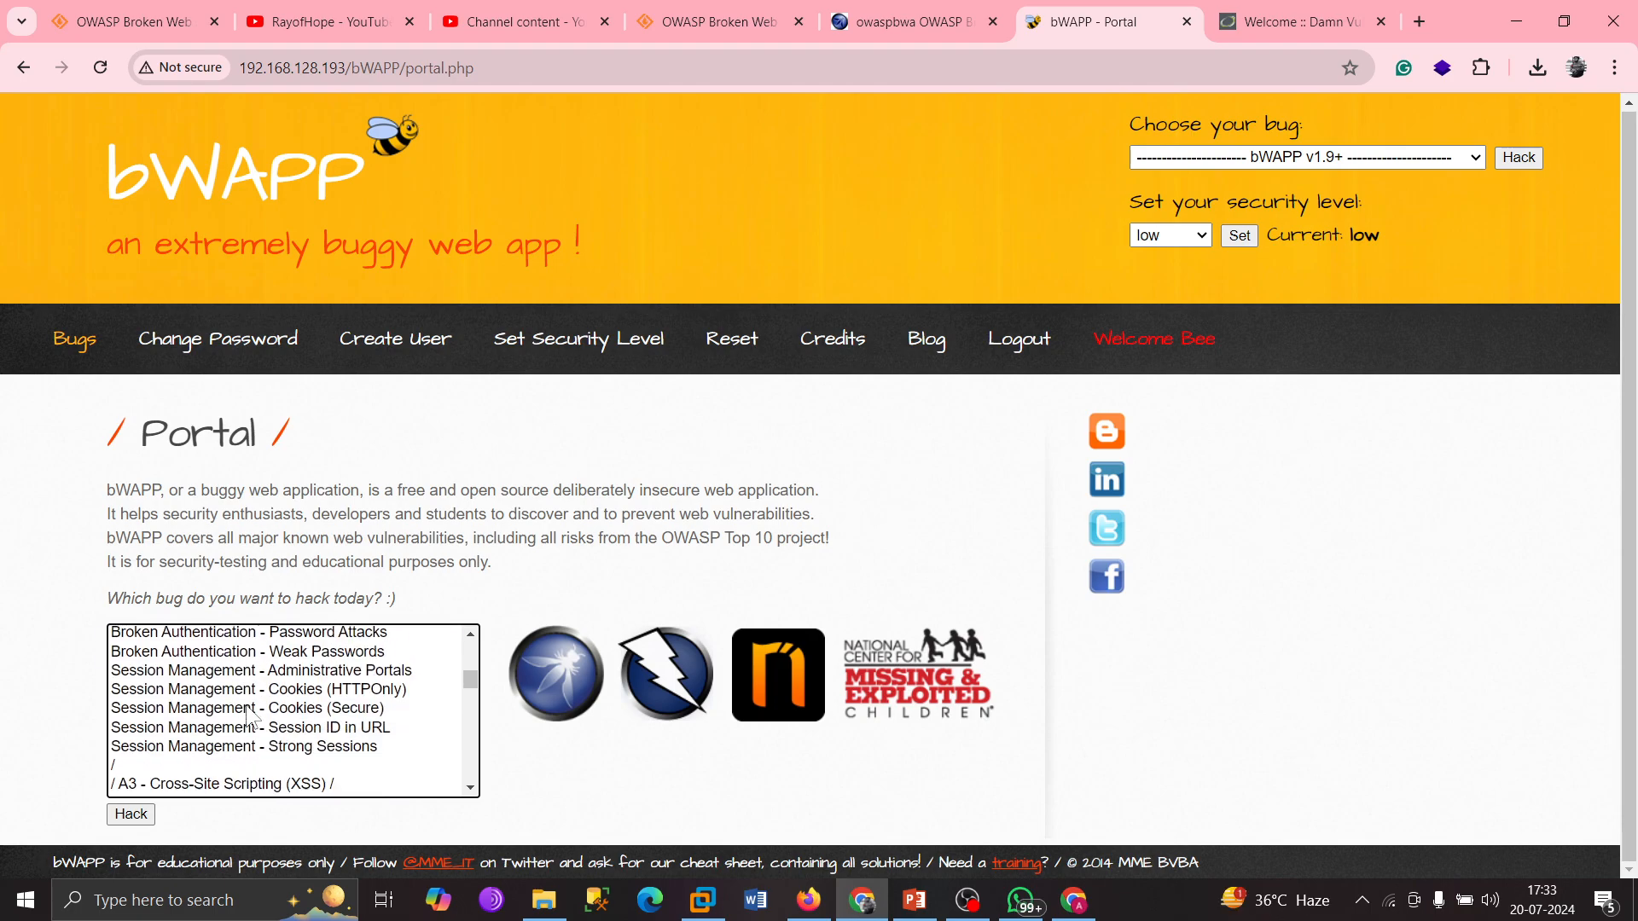
scroll(305, 697, "down", 8)
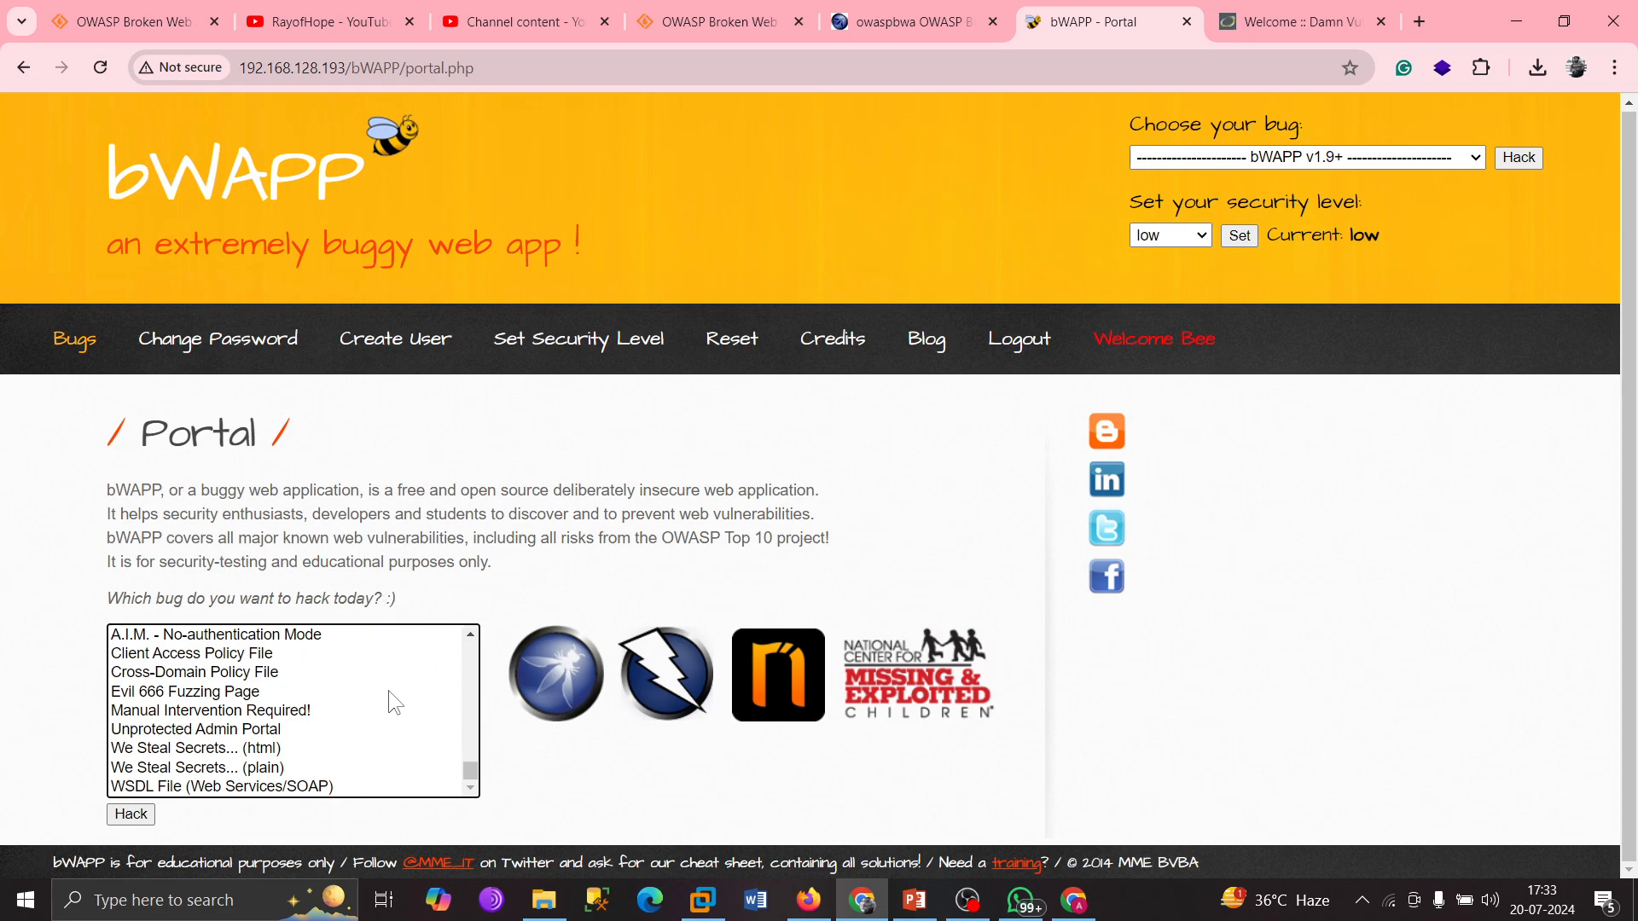
scroll(367, 638, "up", 20)
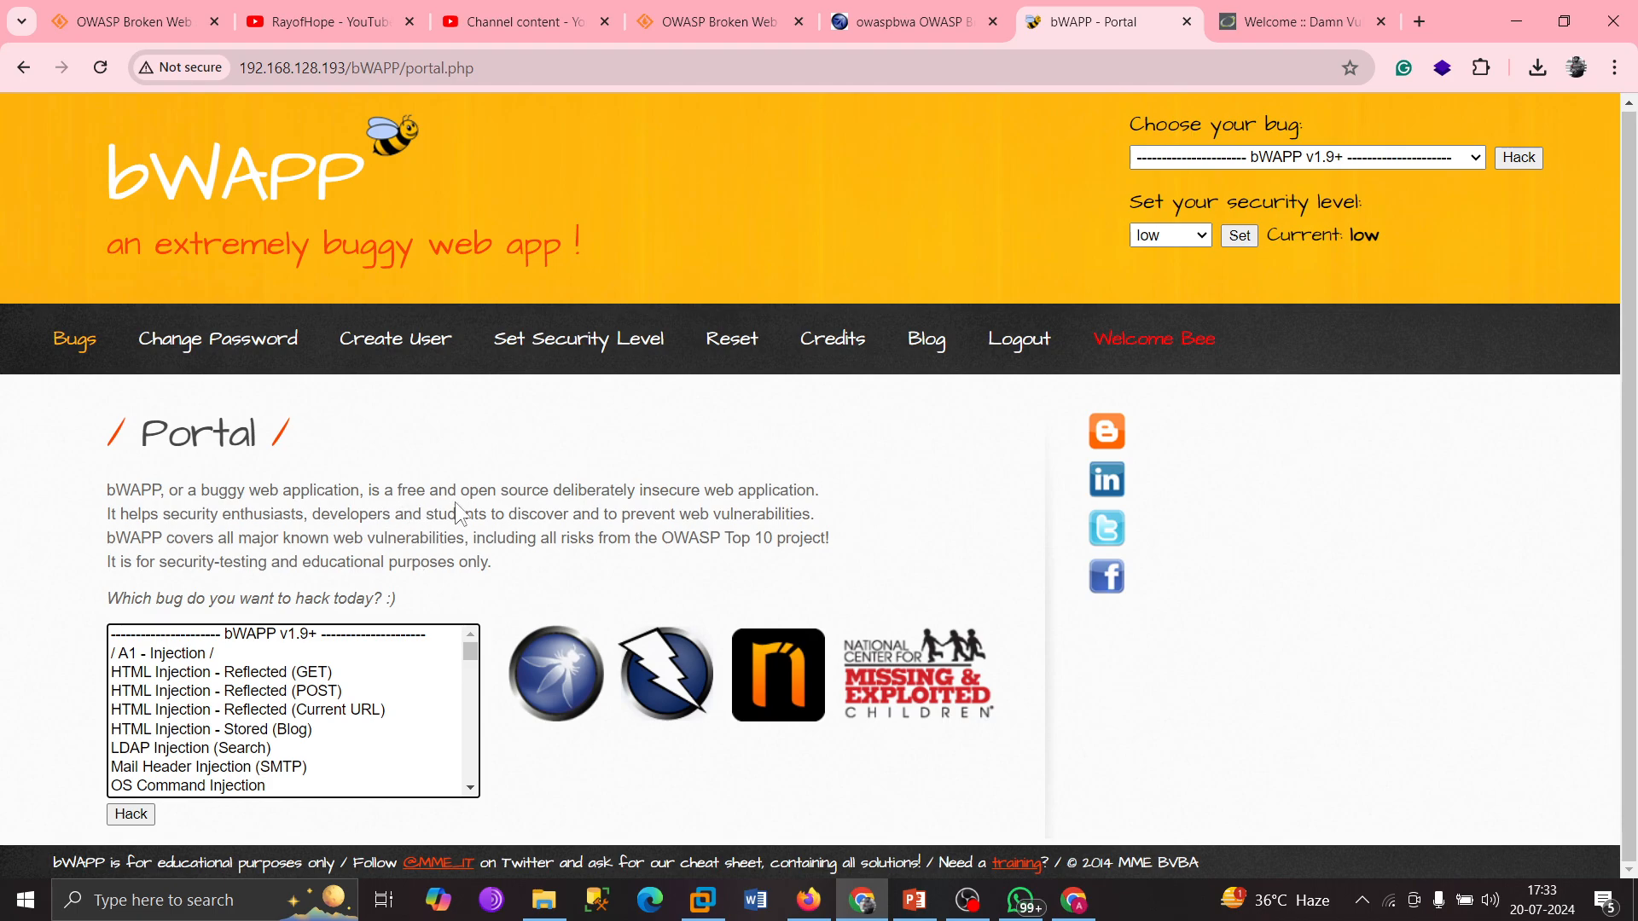
Set the bWAPP security level to medium.
left_click(1158, 238)
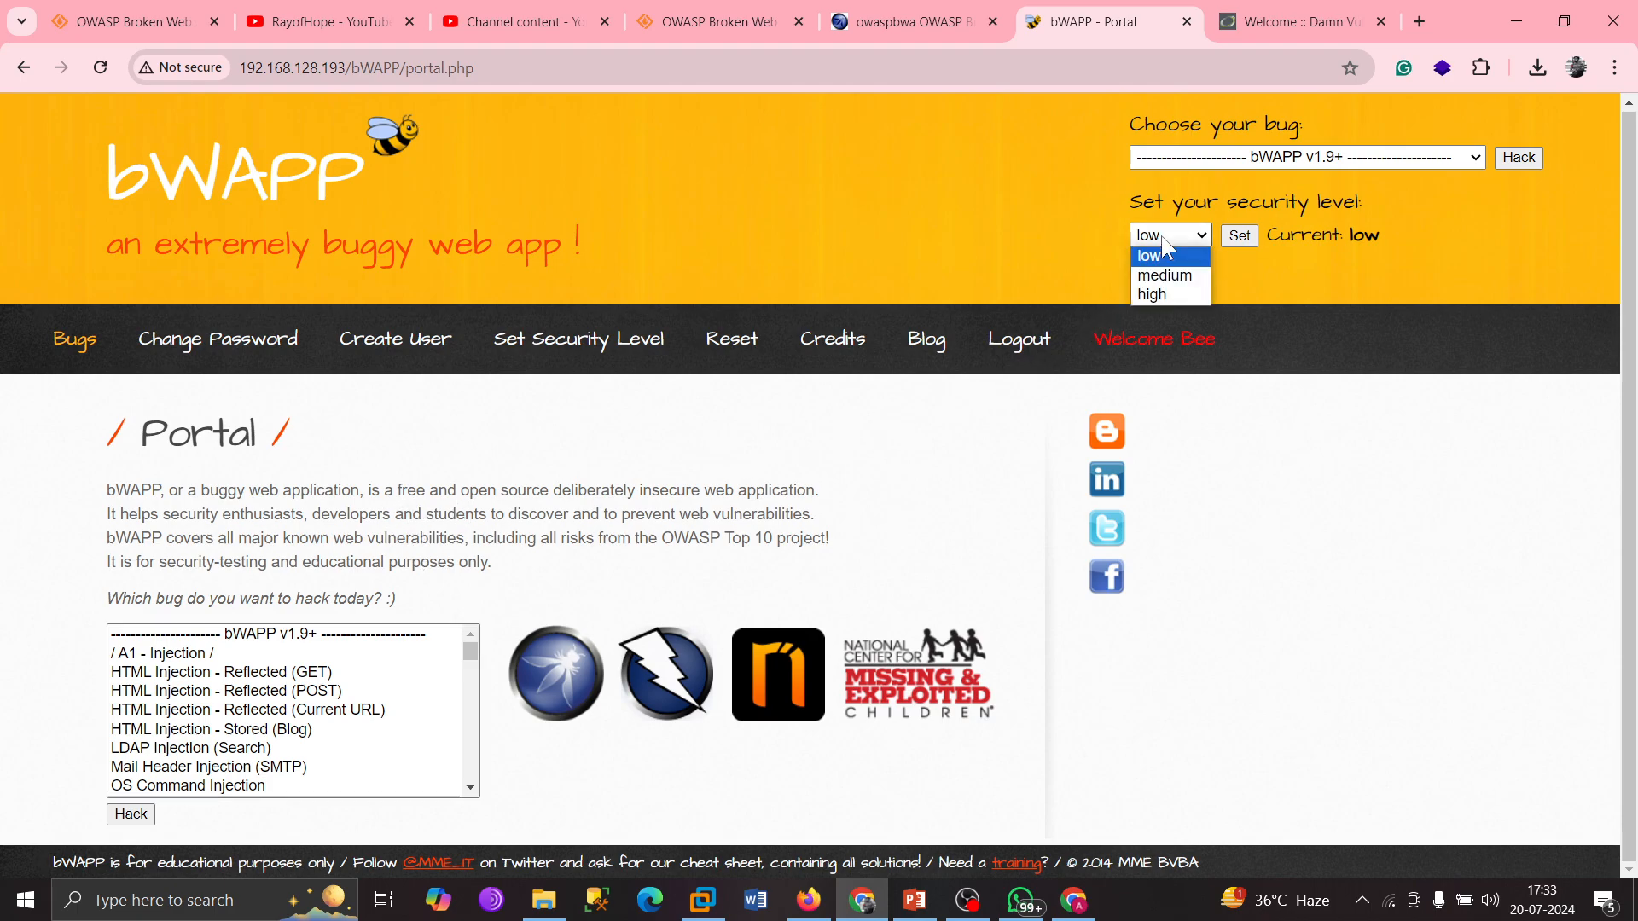
left_click(1154, 268)
left_click(1239, 236)
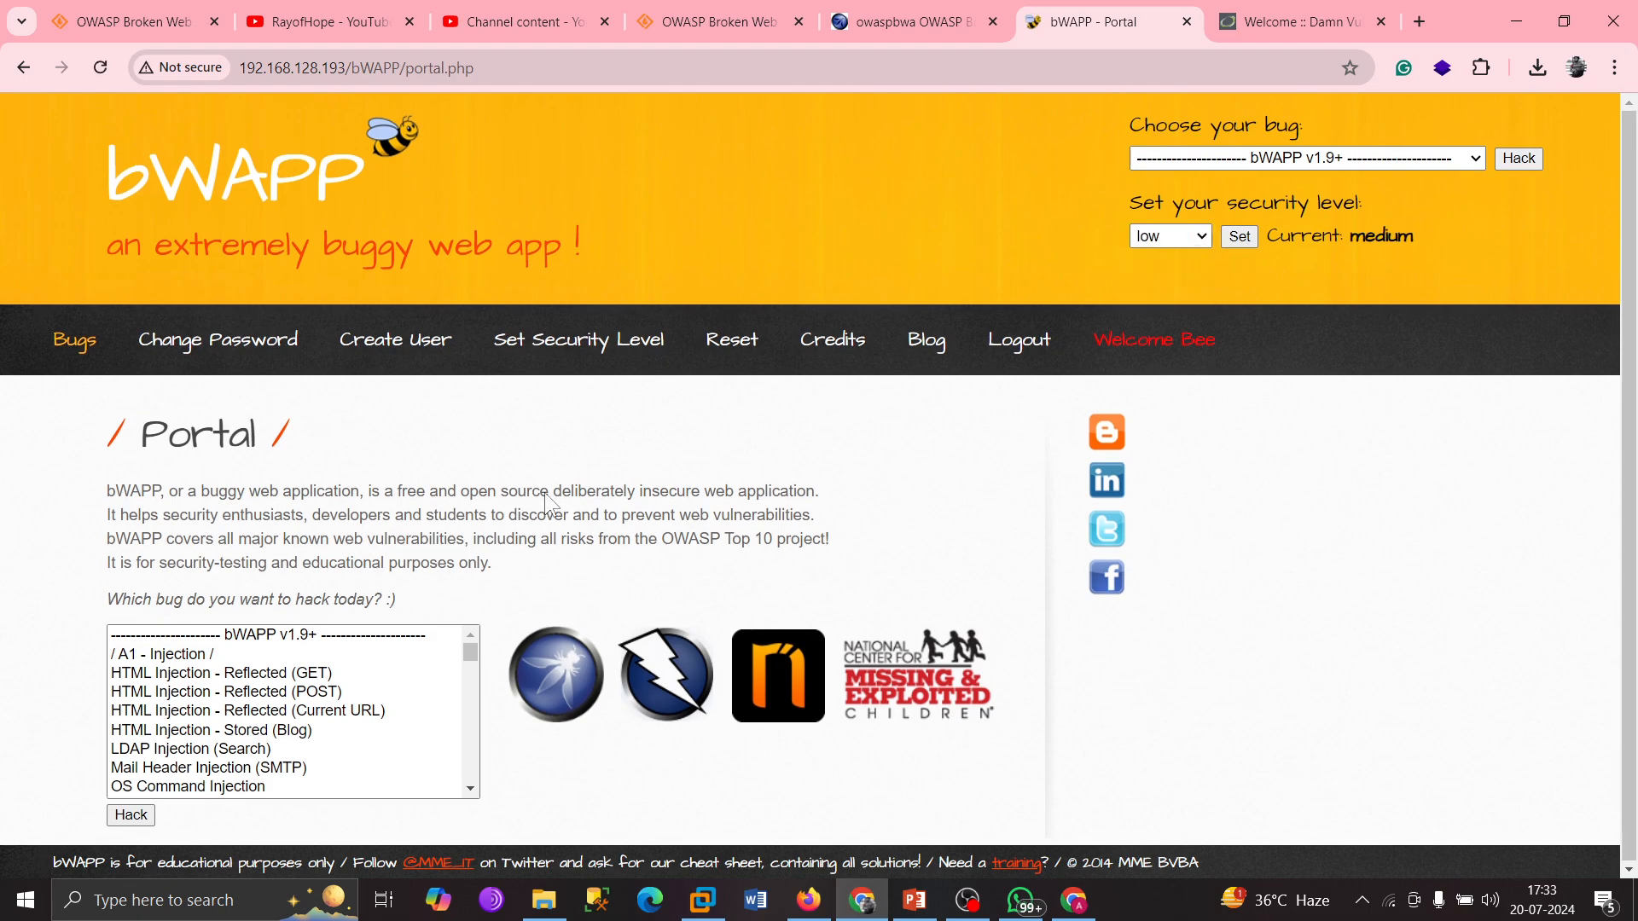
scroll(350, 700, "down", 8)
scroll(344, 708, "up", 10)
Raise the bWAPP security level from medium to high.
left_click(1189, 238)
left_click(1159, 291)
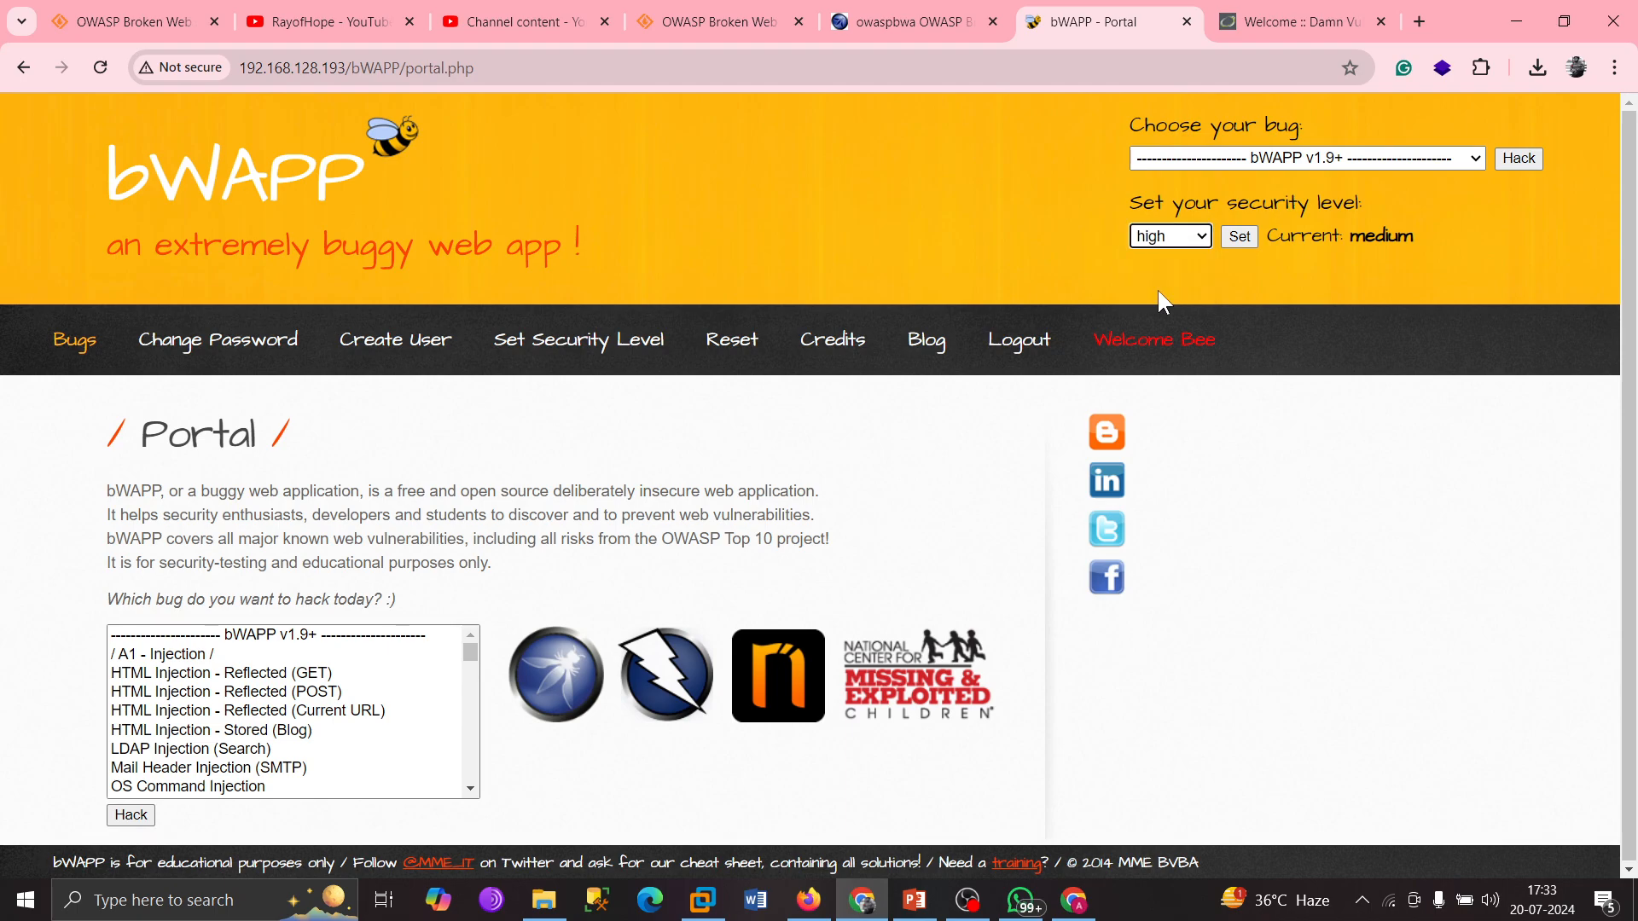
left_click(1242, 234)
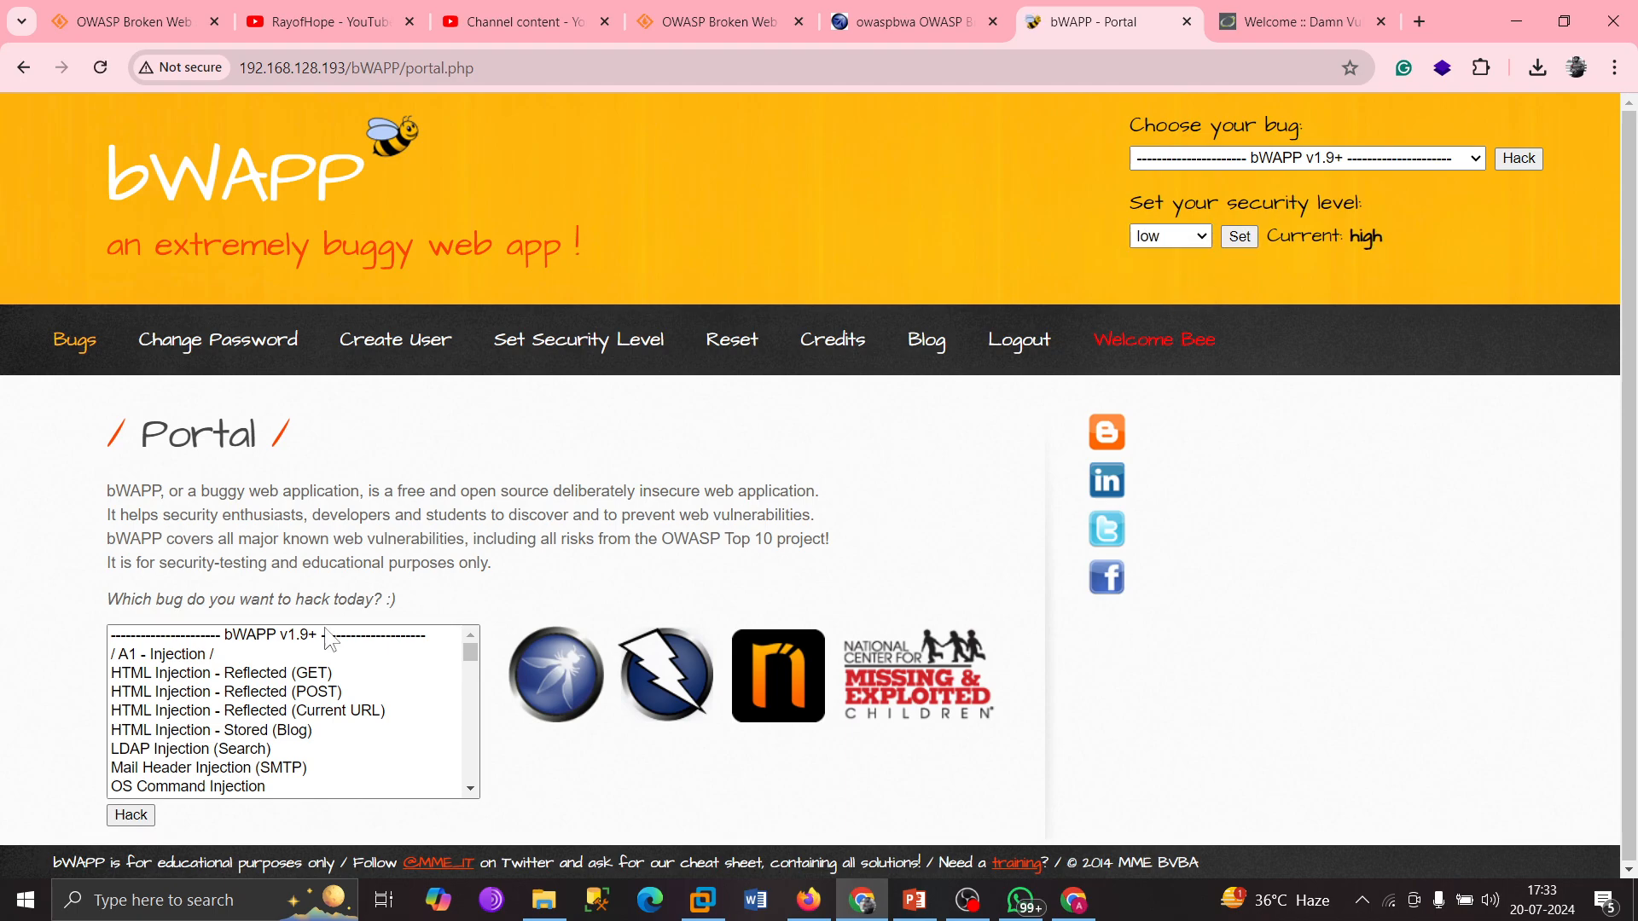
scroll(327, 659, "down", 10)
scroll(305, 719, "up", 8)
scroll(306, 719, "down", 20)
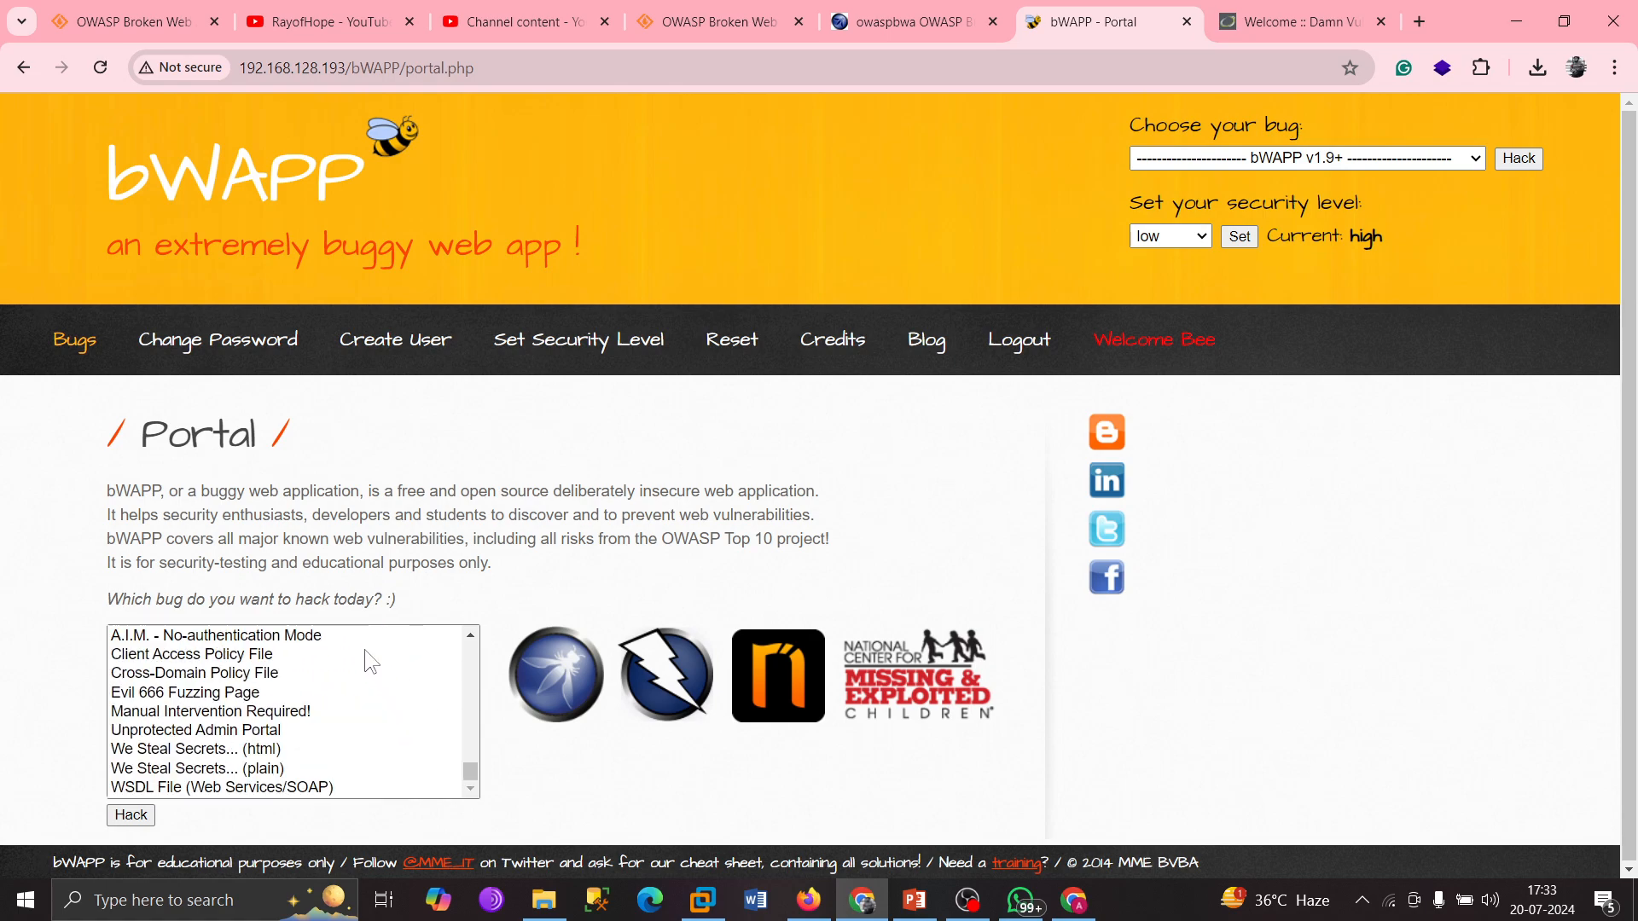
Select HTML Injection - Reflected (GET) from the bug list and scroll through it.
left_click(122, 822)
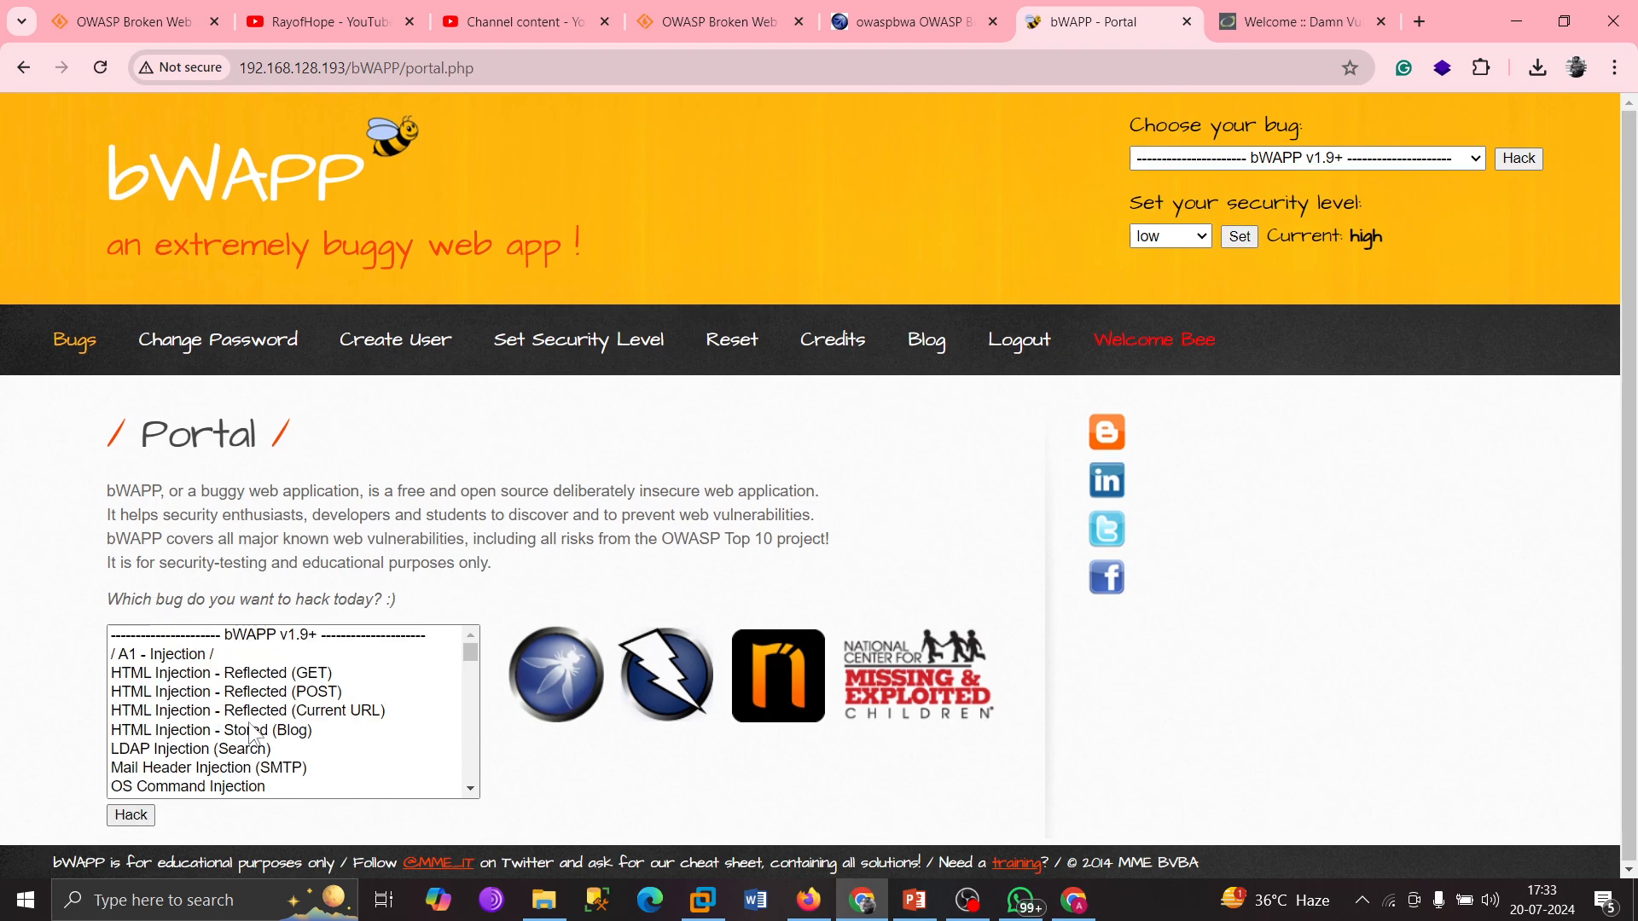
left_click(248, 674)
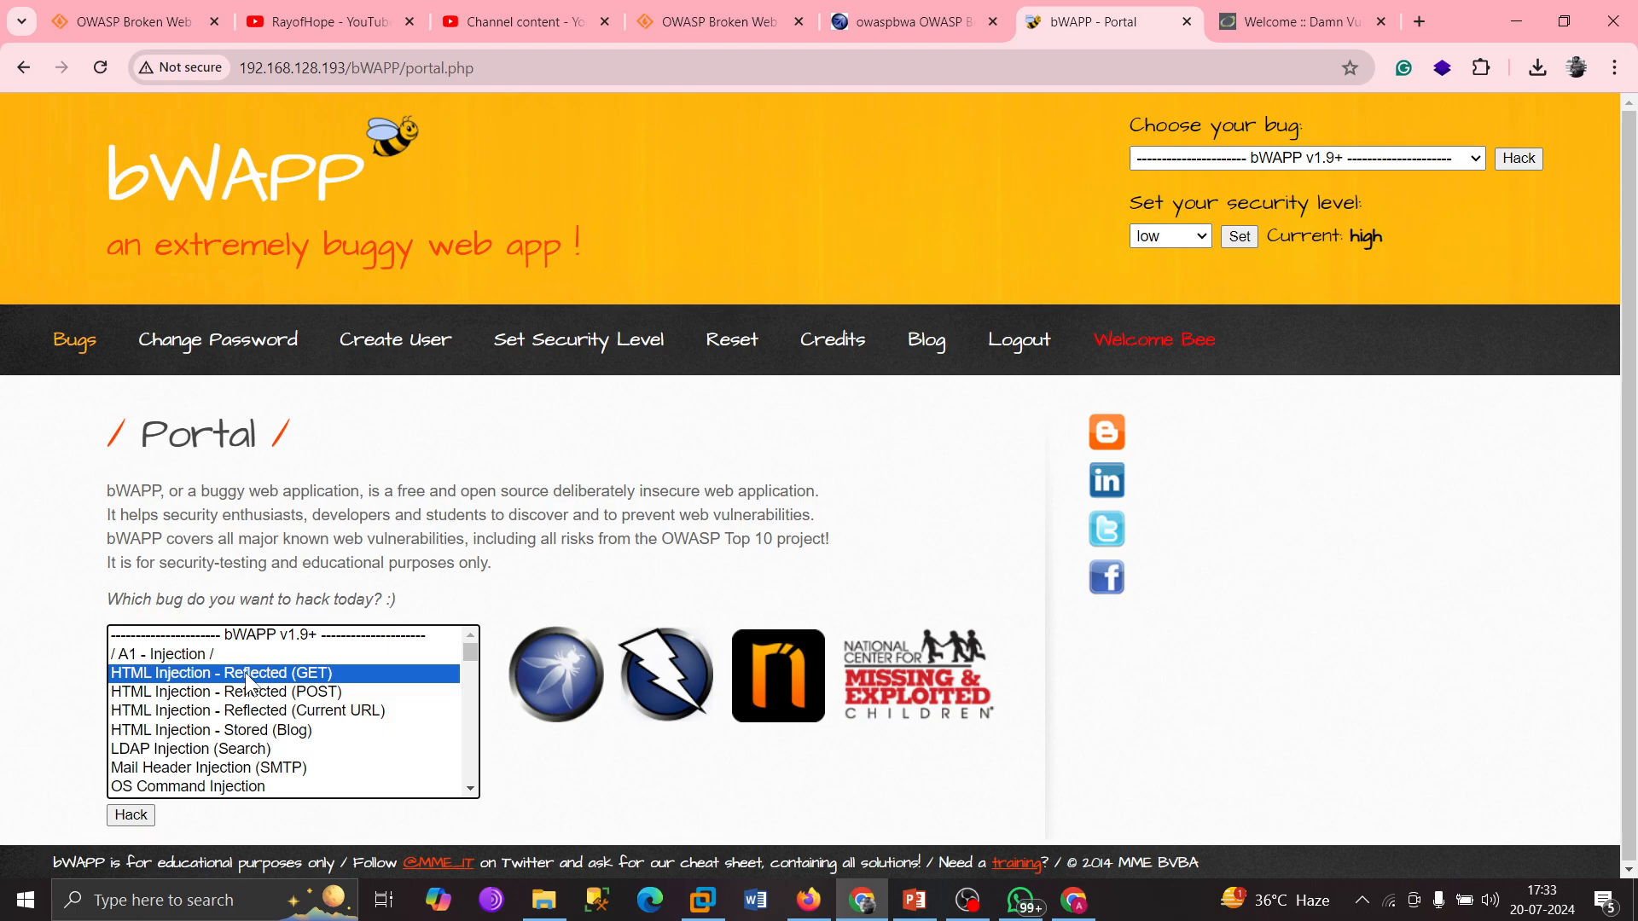
scroll(454, 648, "down", 15)
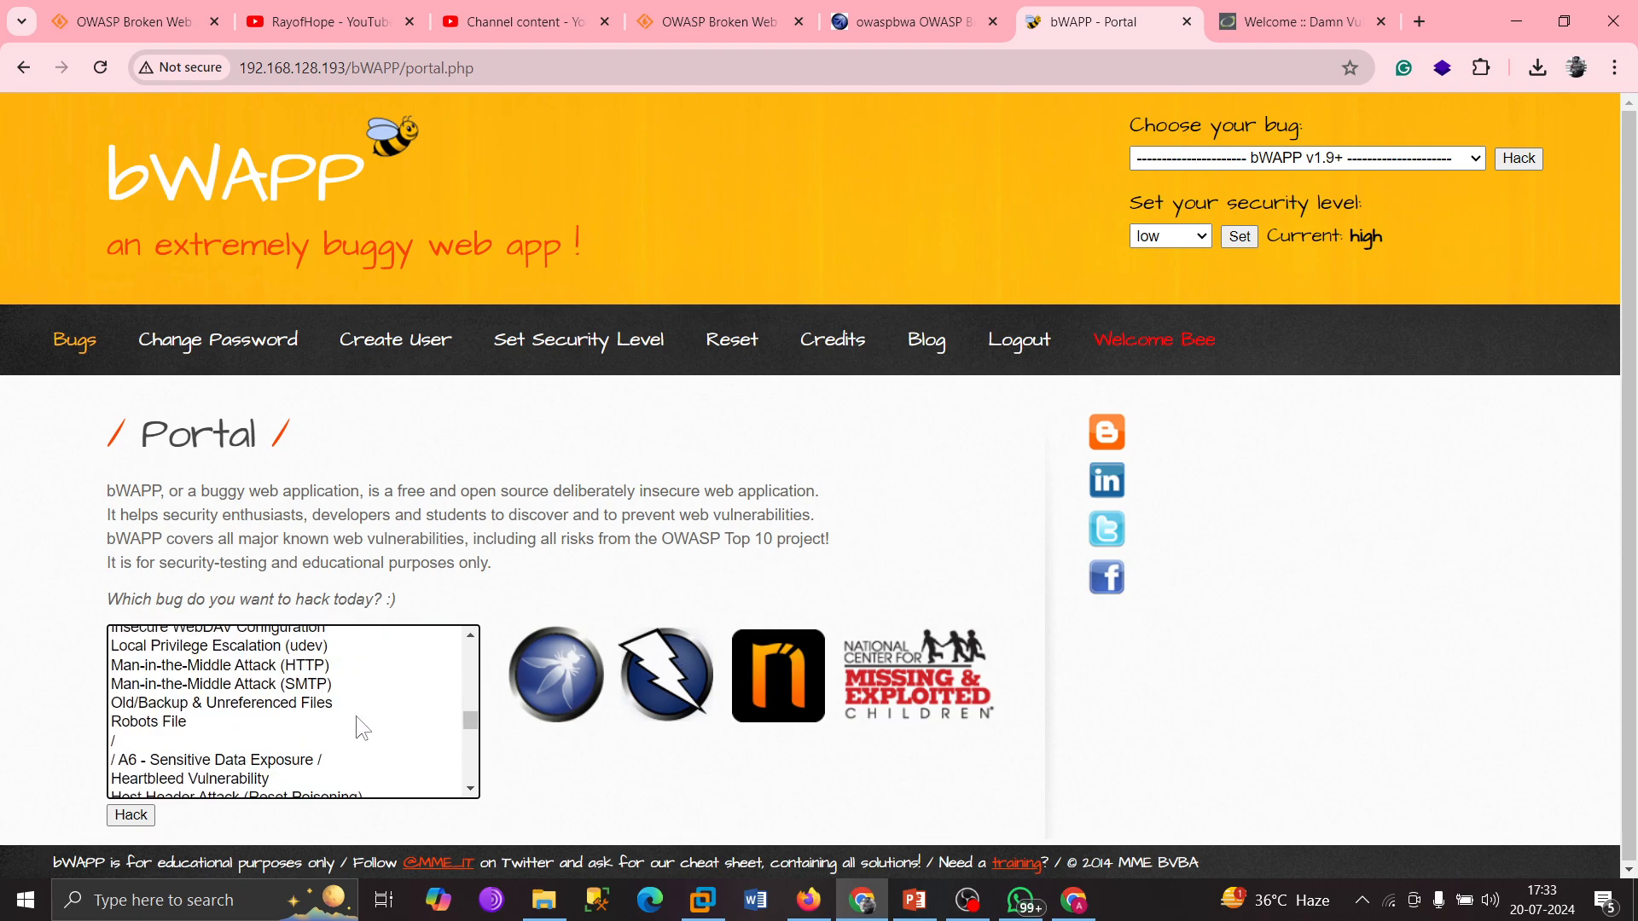
scroll(341, 719, "down", 10)
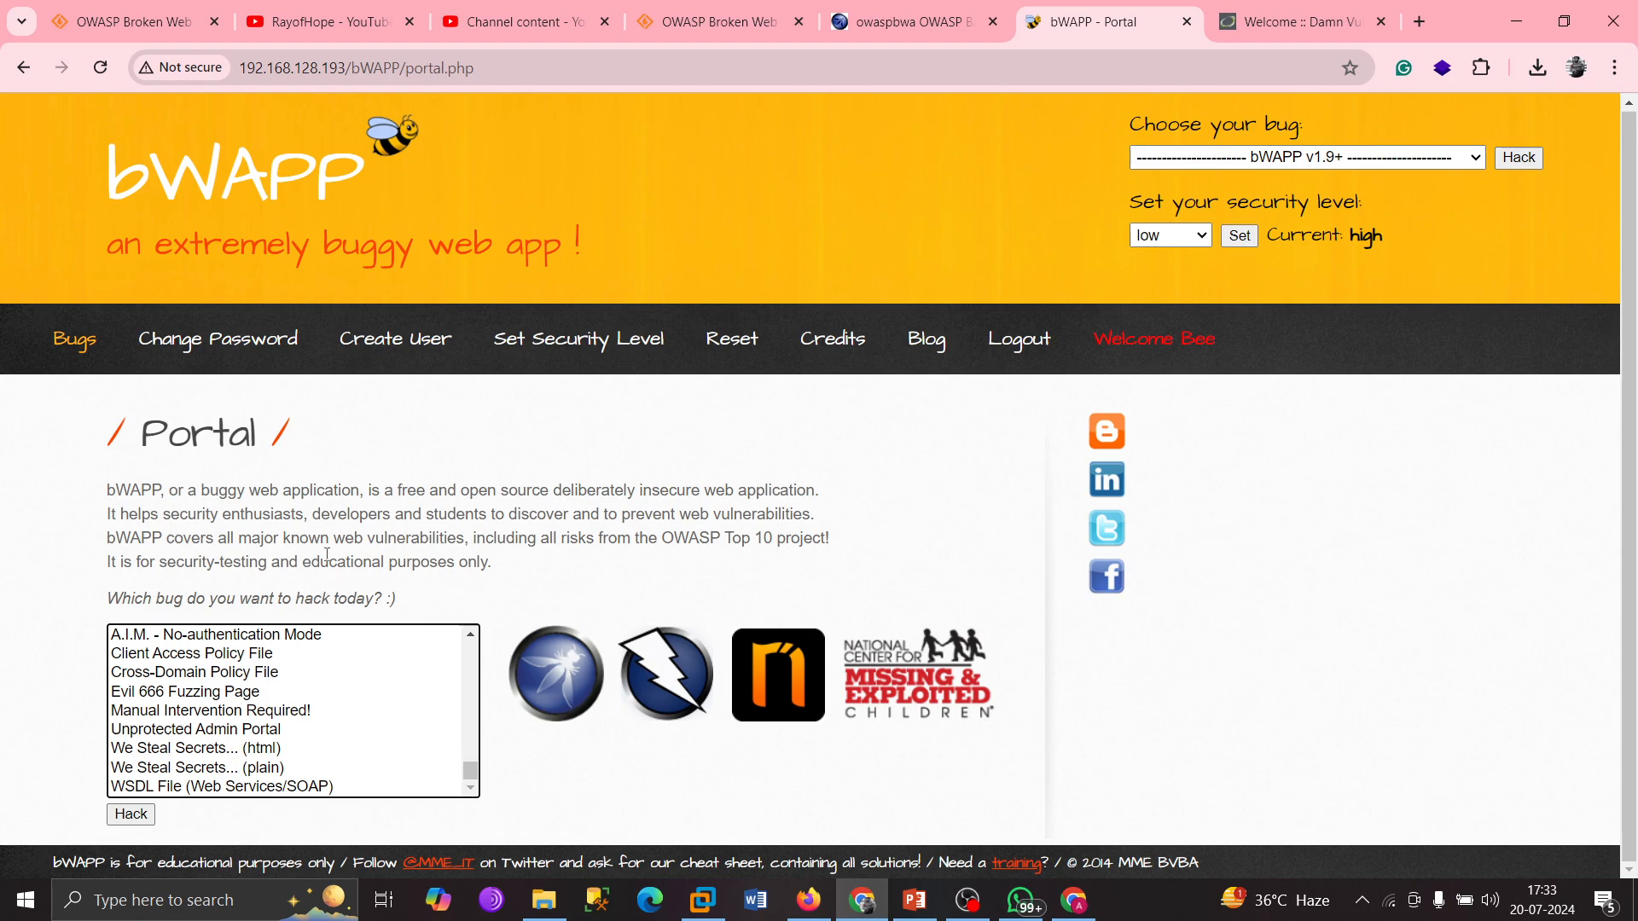
Open the ITSEC Games bWAPP blog past the security warning, skim it, then return to the portal.
left_click(927, 340)
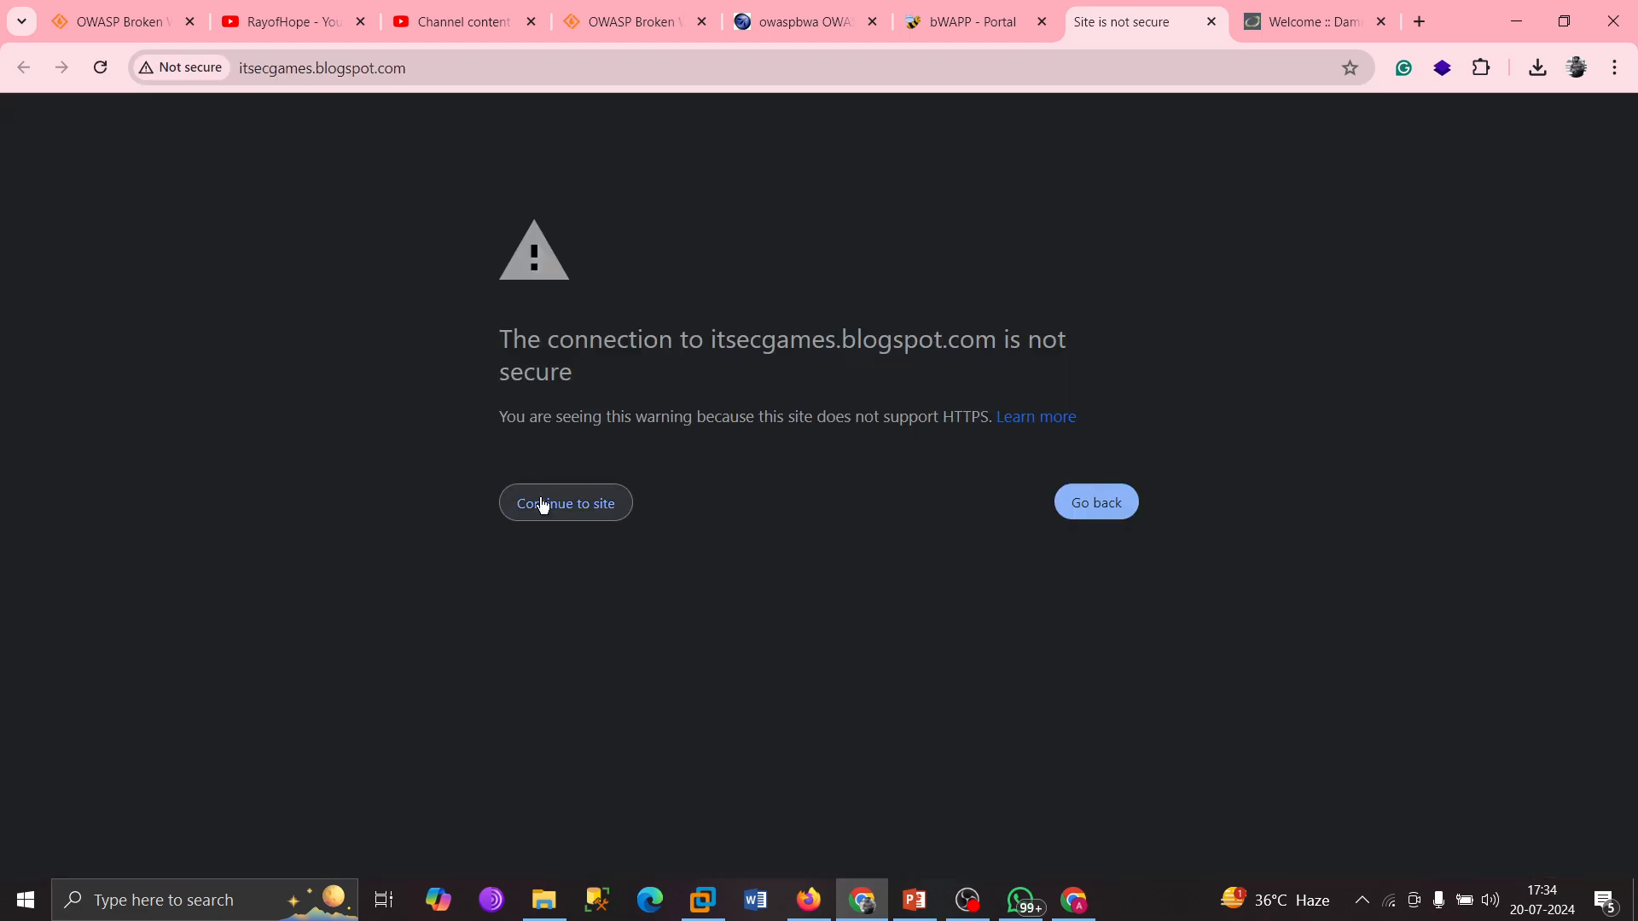
left_click(546, 497)
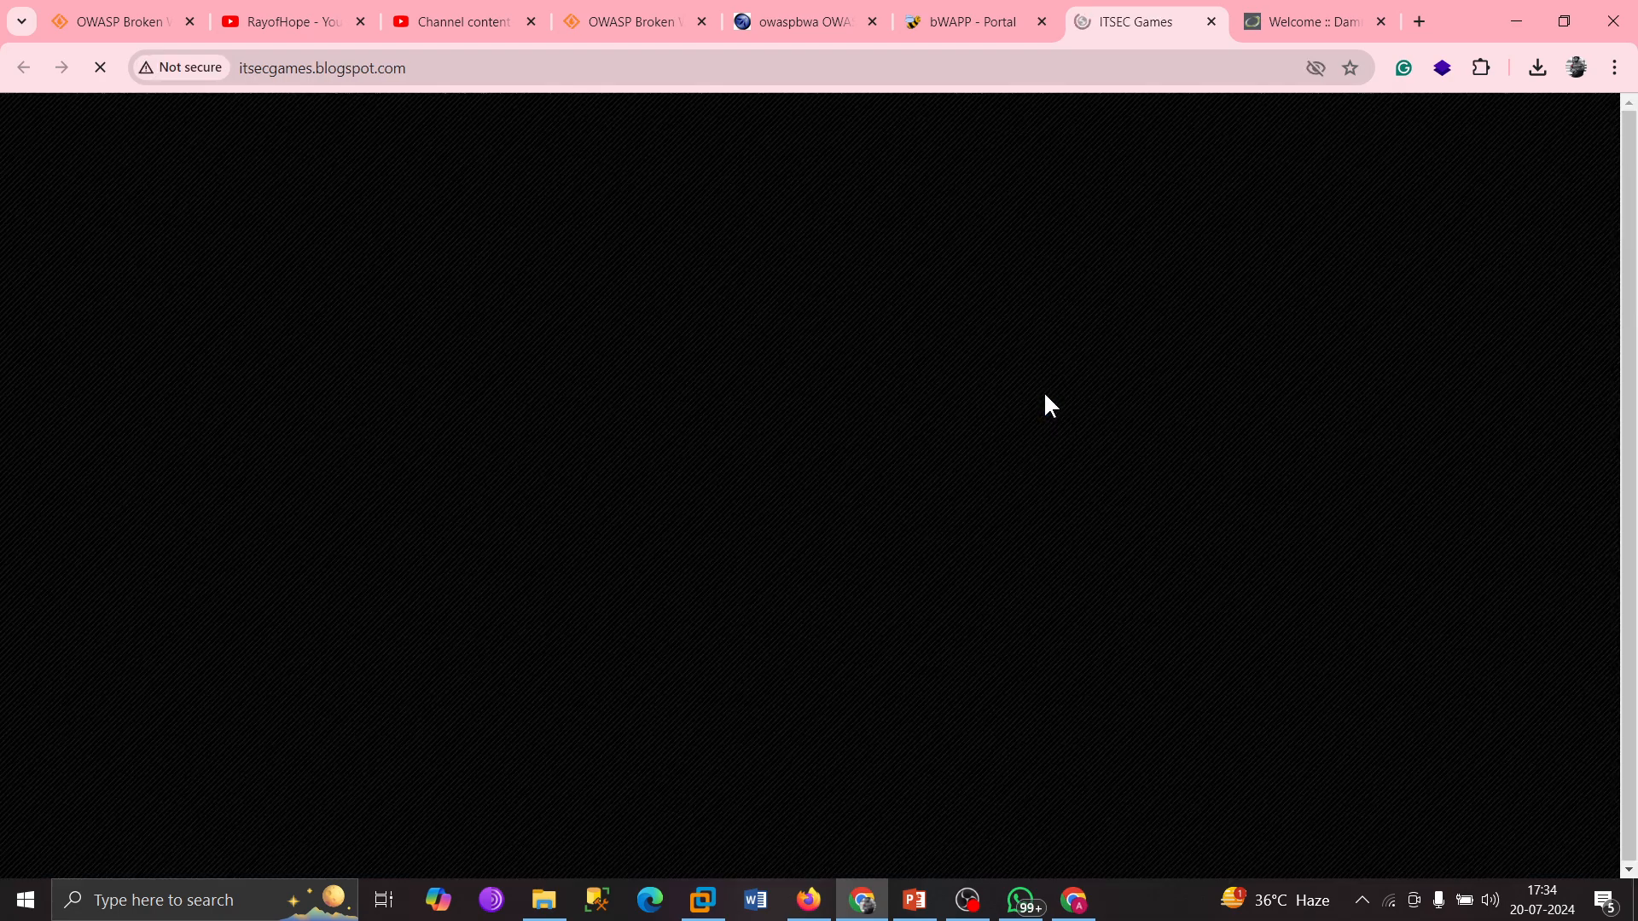
scroll(565, 531, "down", 10)
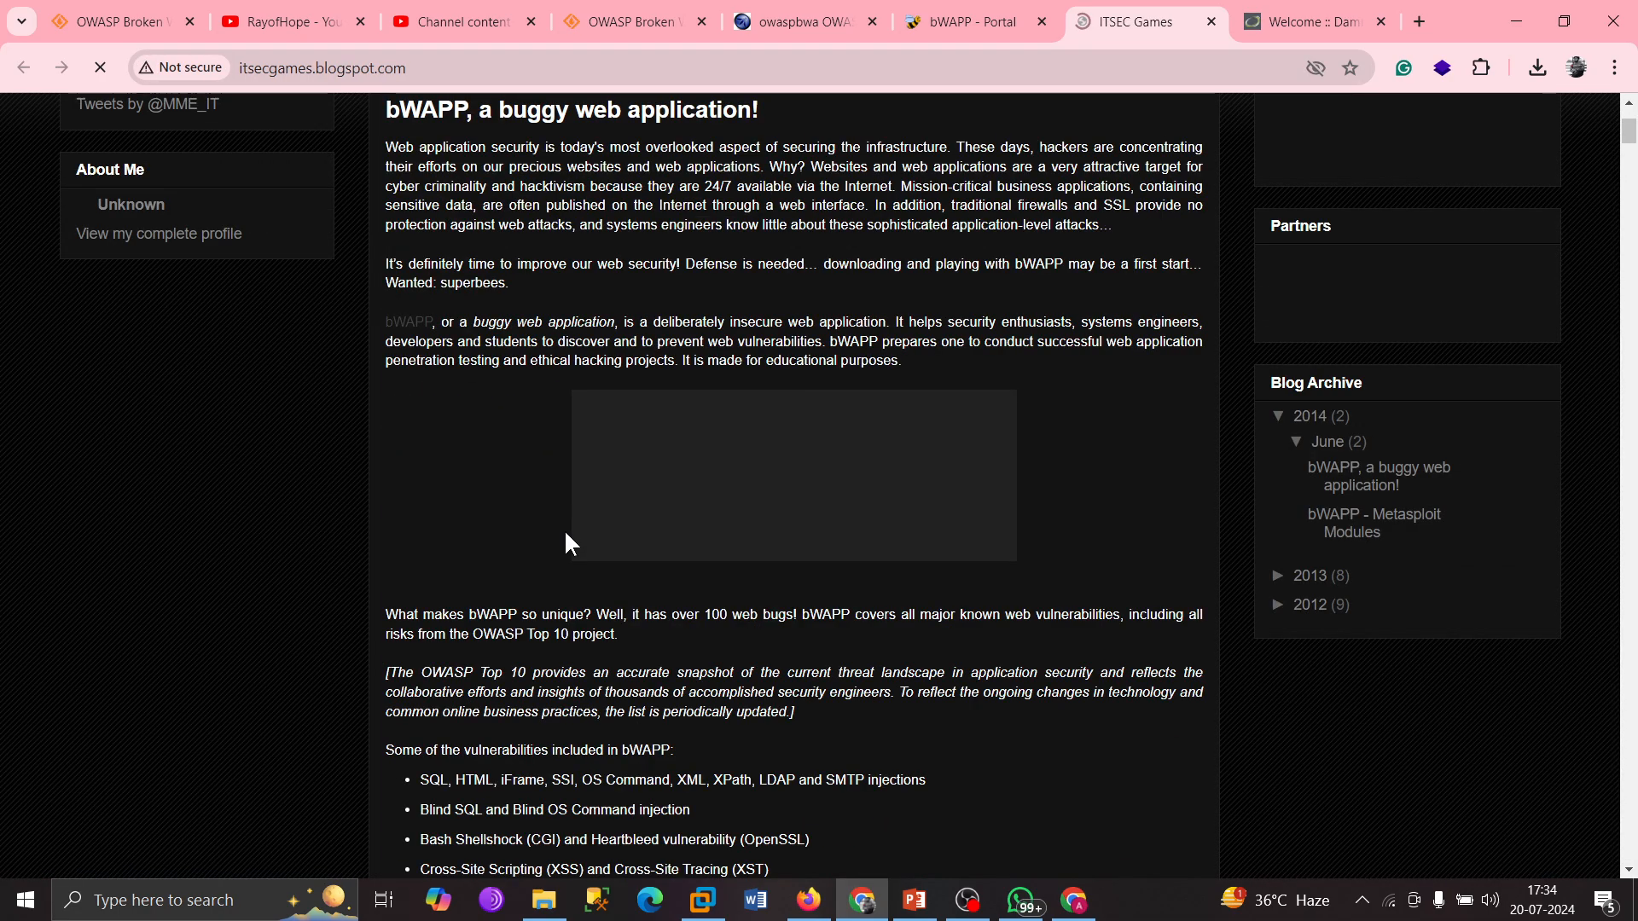
scroll(614, 487, "up", 3)
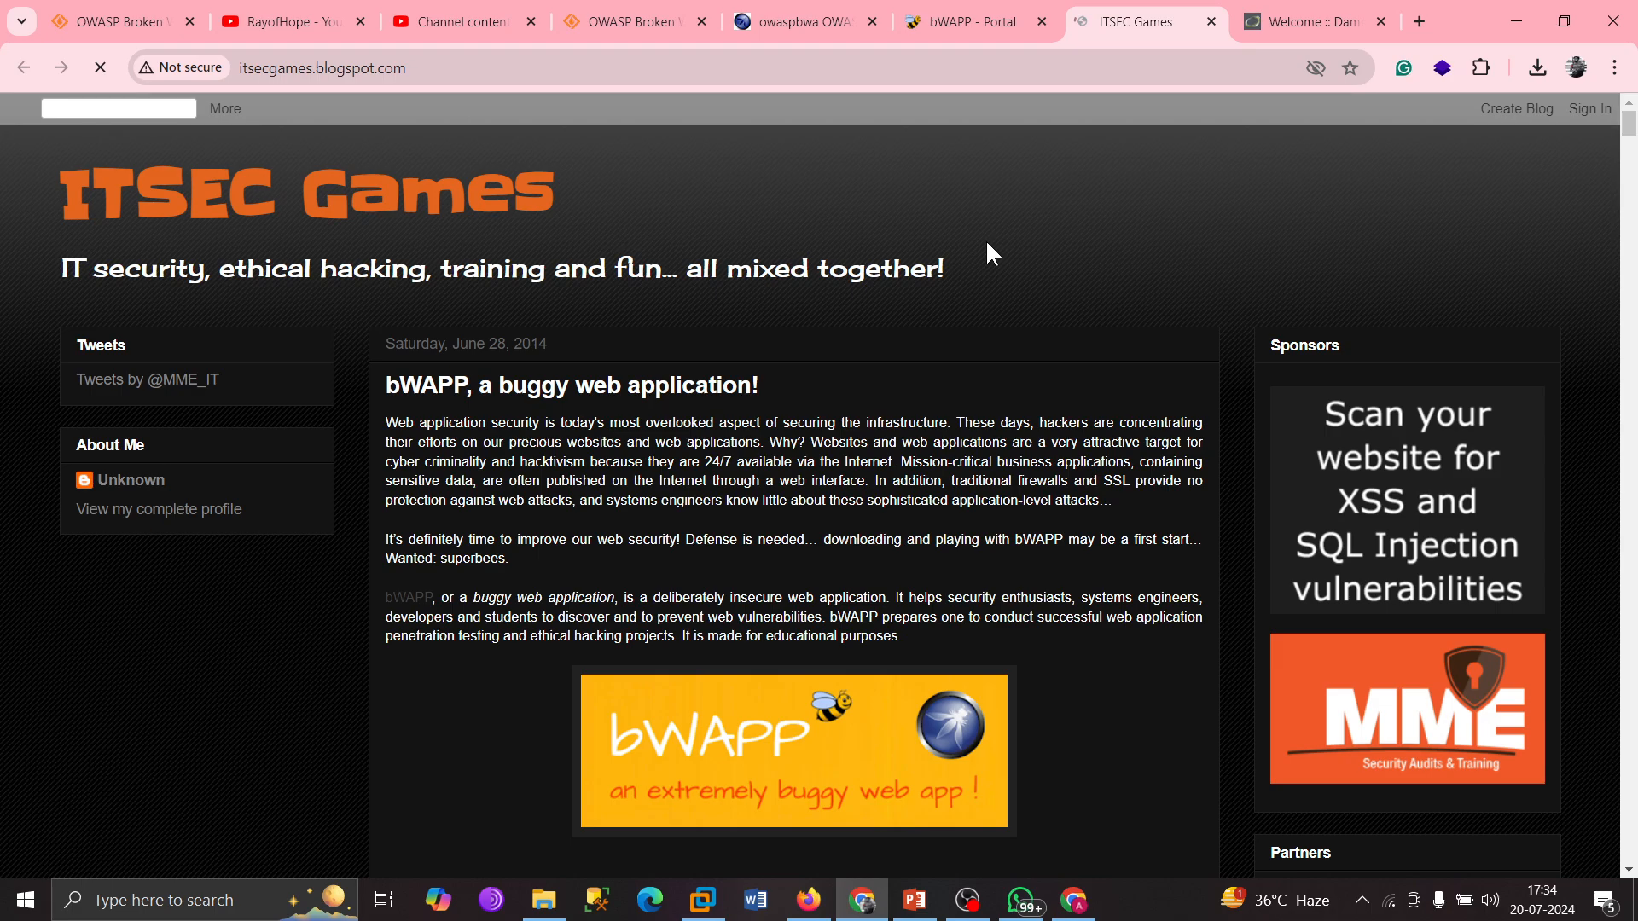
left_click(960, 23)
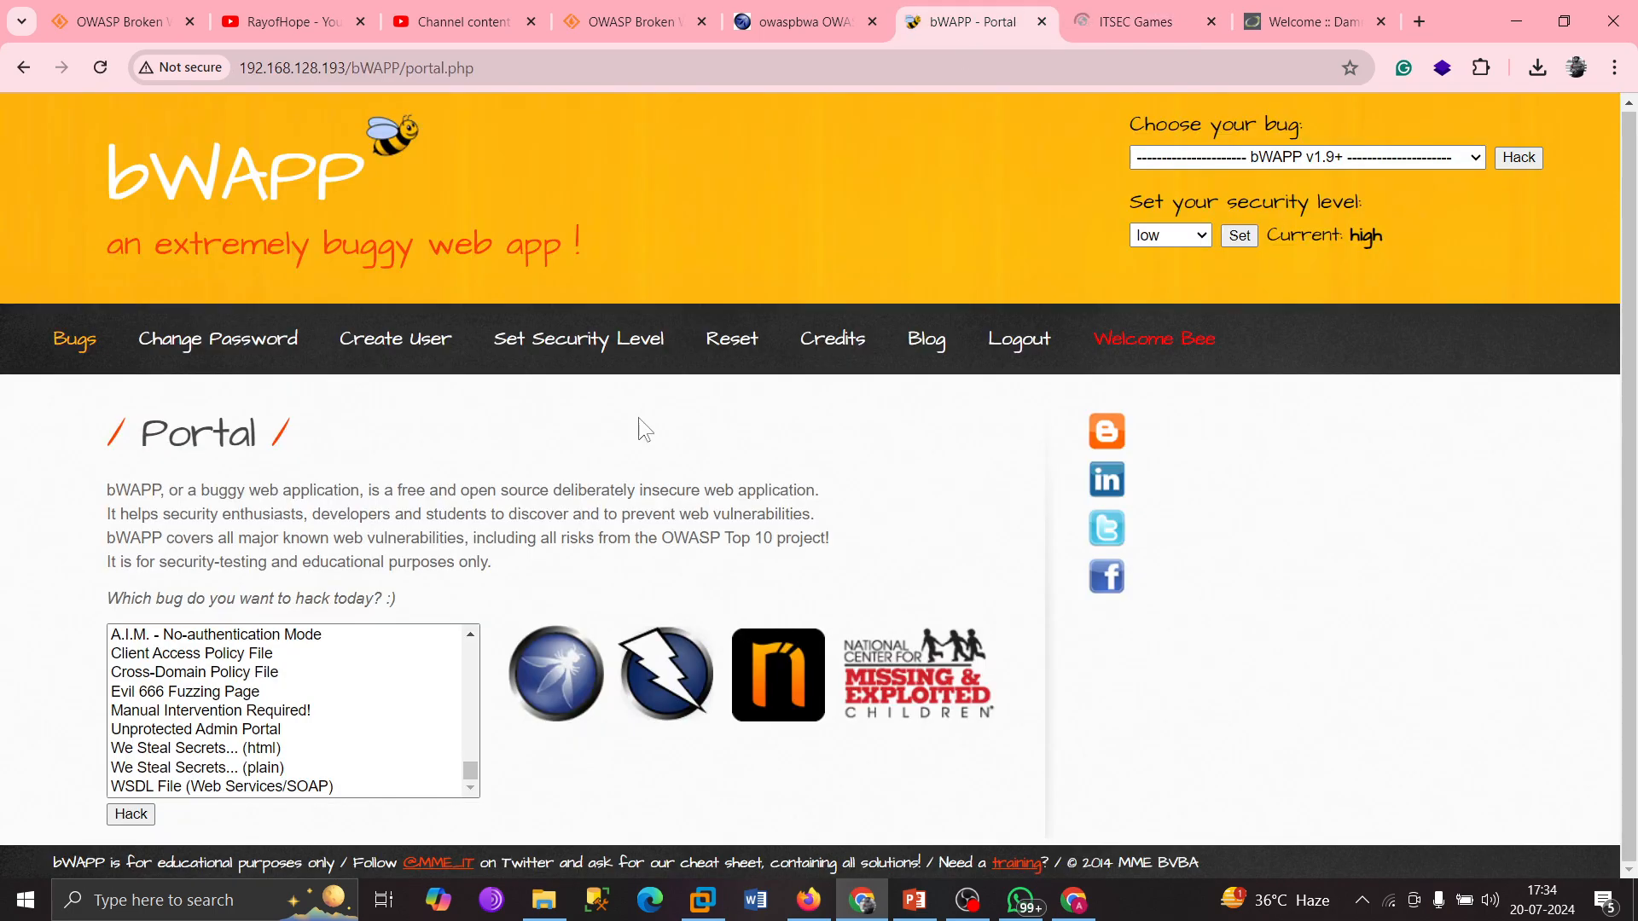
Cycle through the owaspbwa, DVWA and bWAPP tabs, ending on the owaspbwa index page.
key("ctrl+shift+Tab")
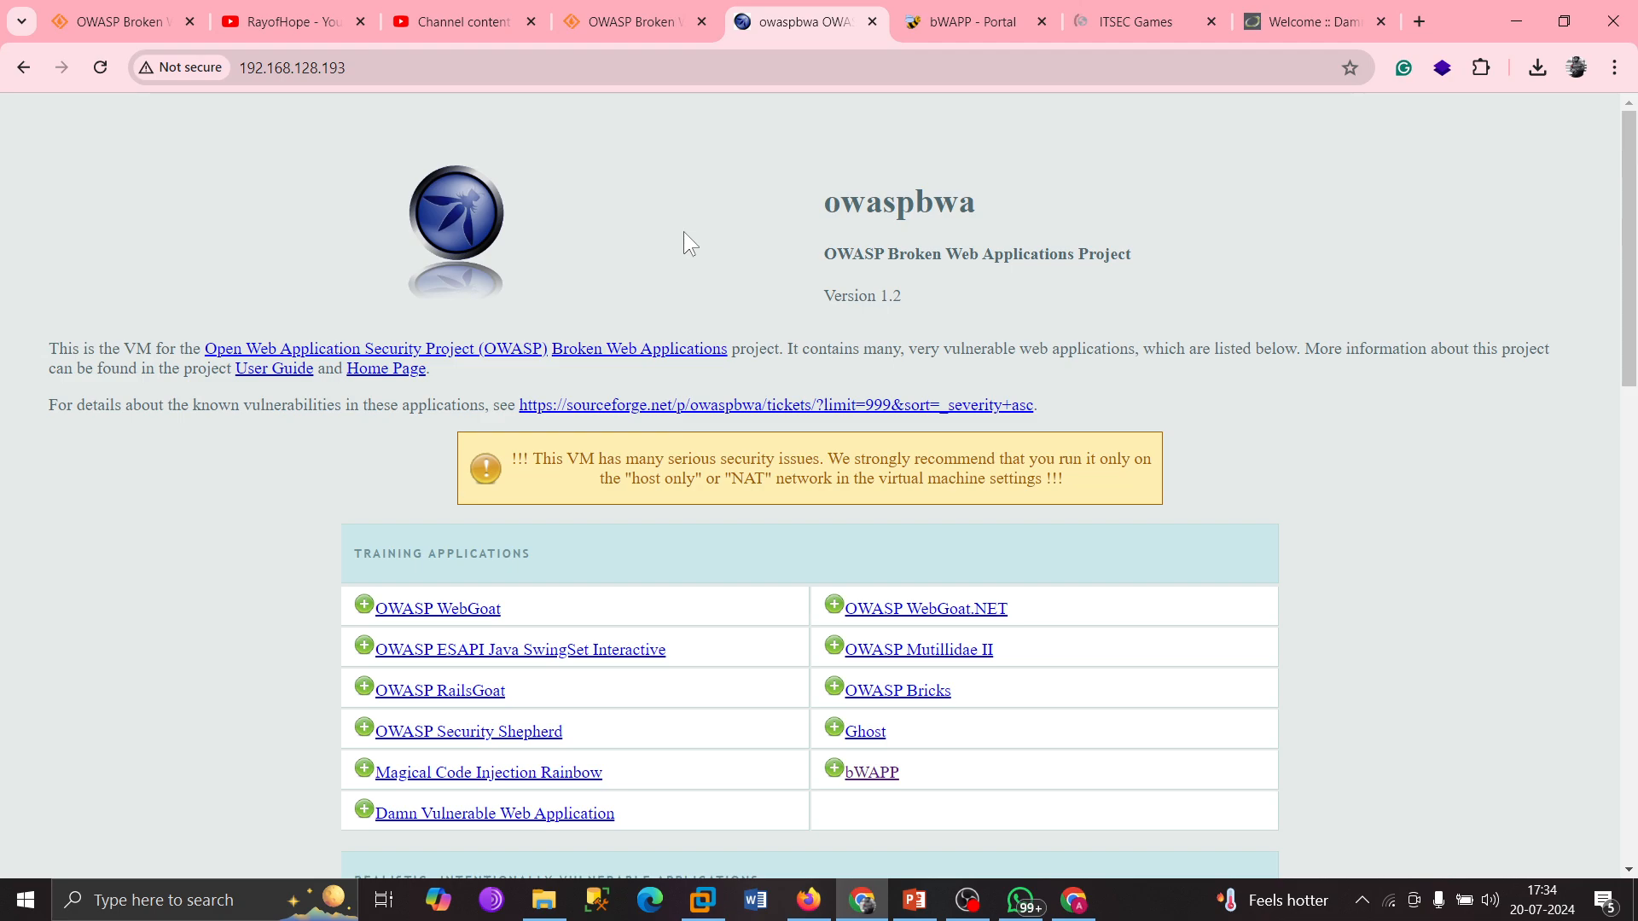
key("ctrl+Tab")
key("ctrl+Tab")
key("ctrl+Tab")
scroll(592, 366, "down", 5)
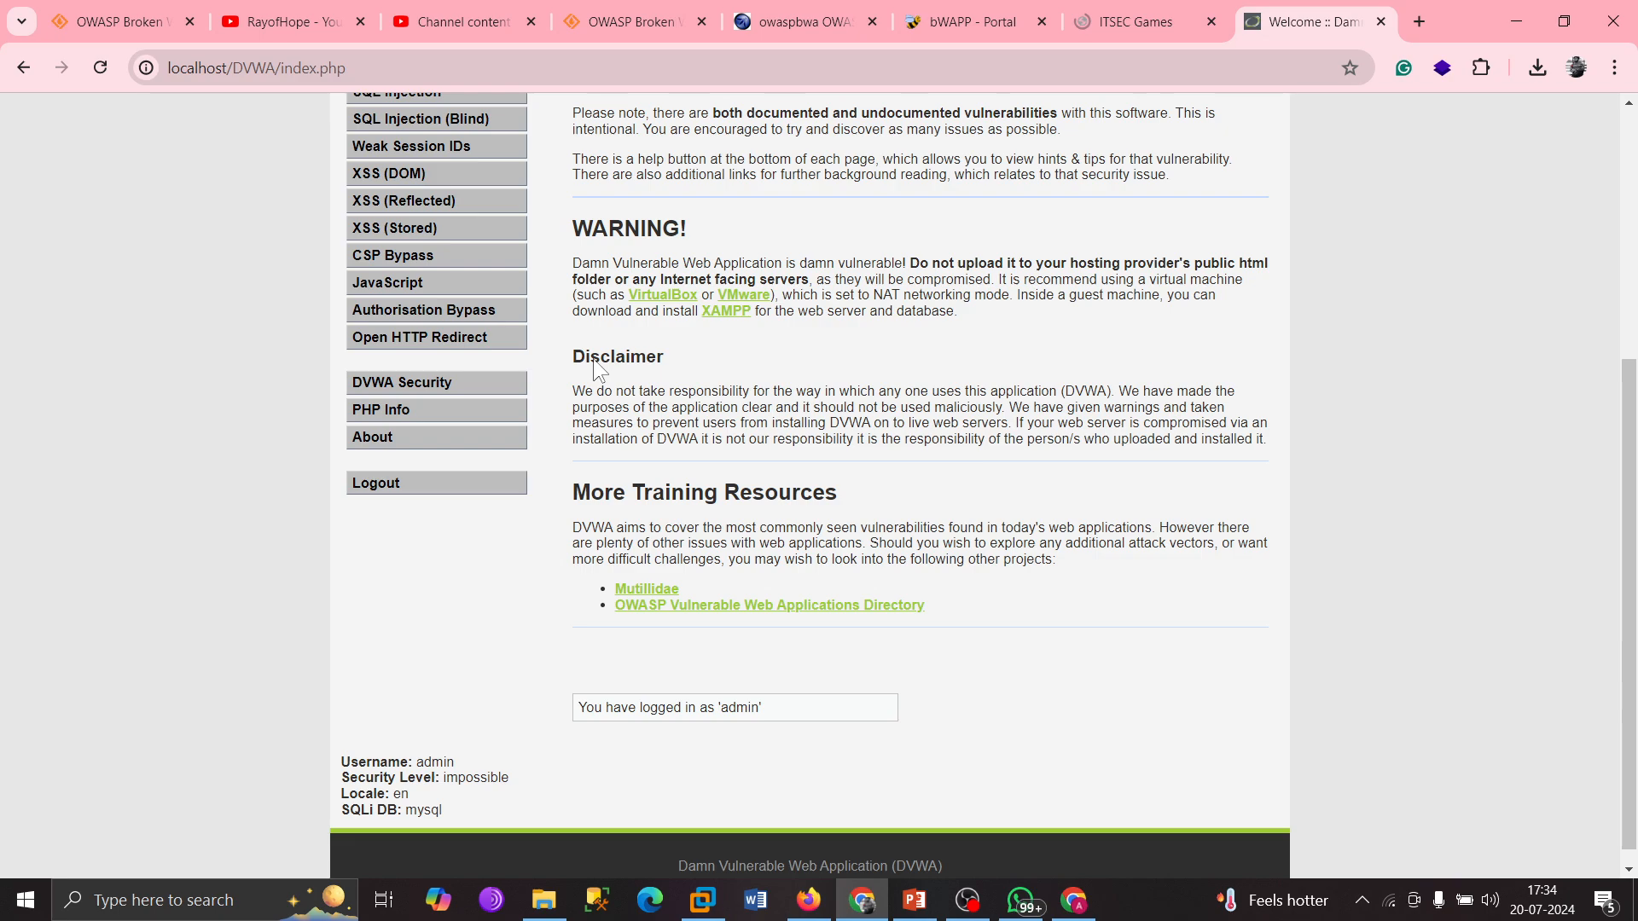
key("ctrl+shift+Tab")
key("ctrl+shift+Tab")
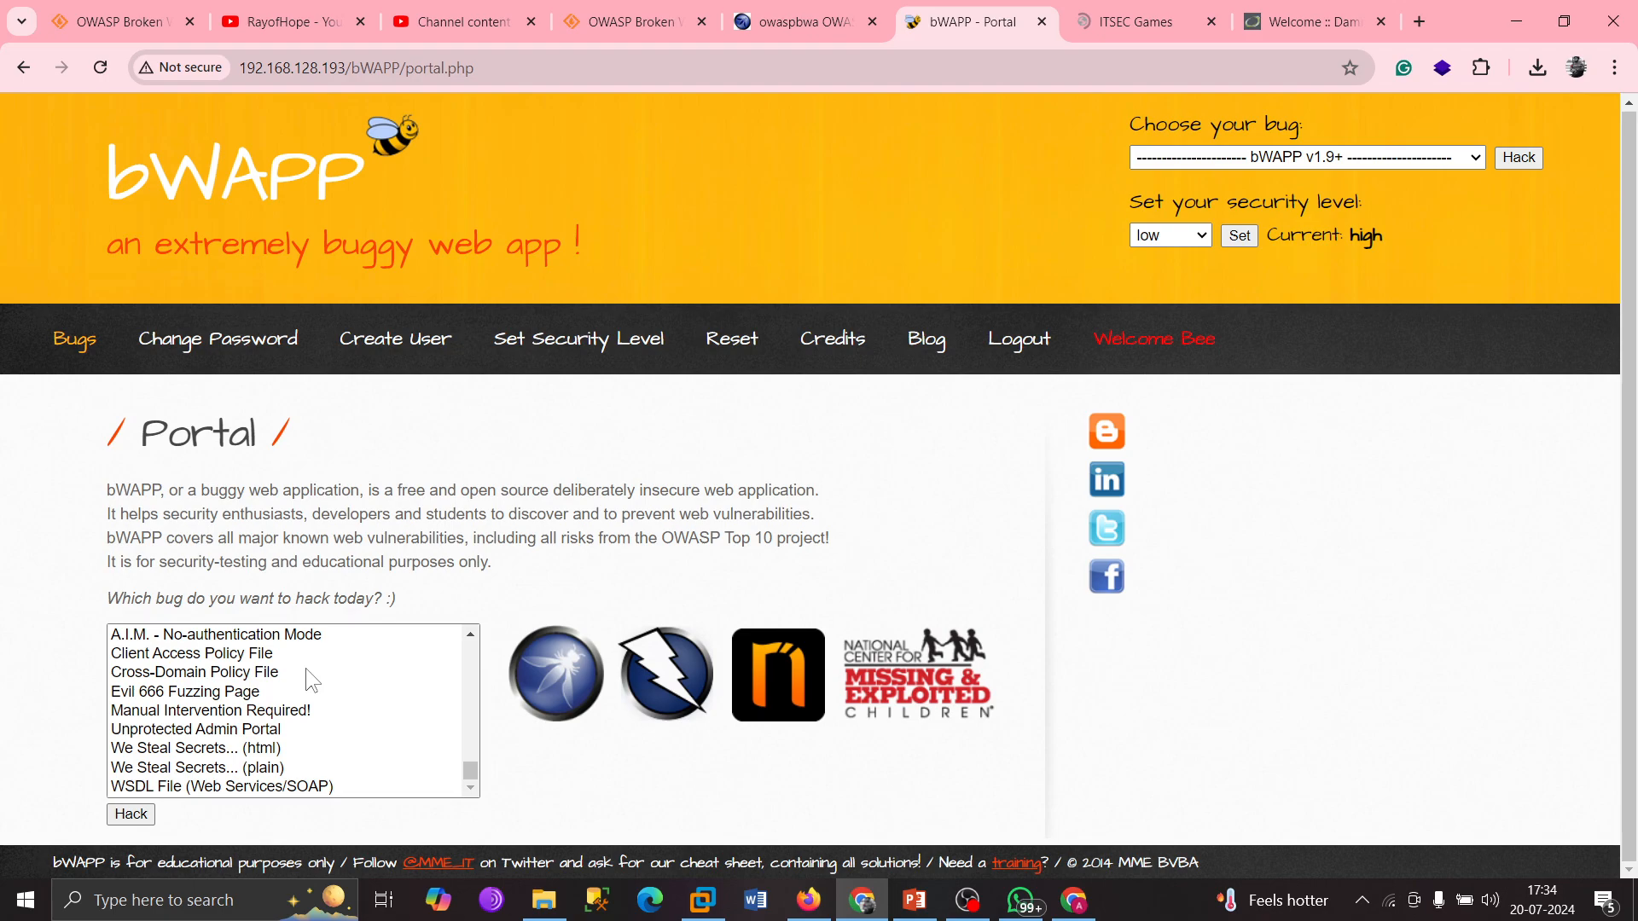
scroll(306, 668, "up", 5)
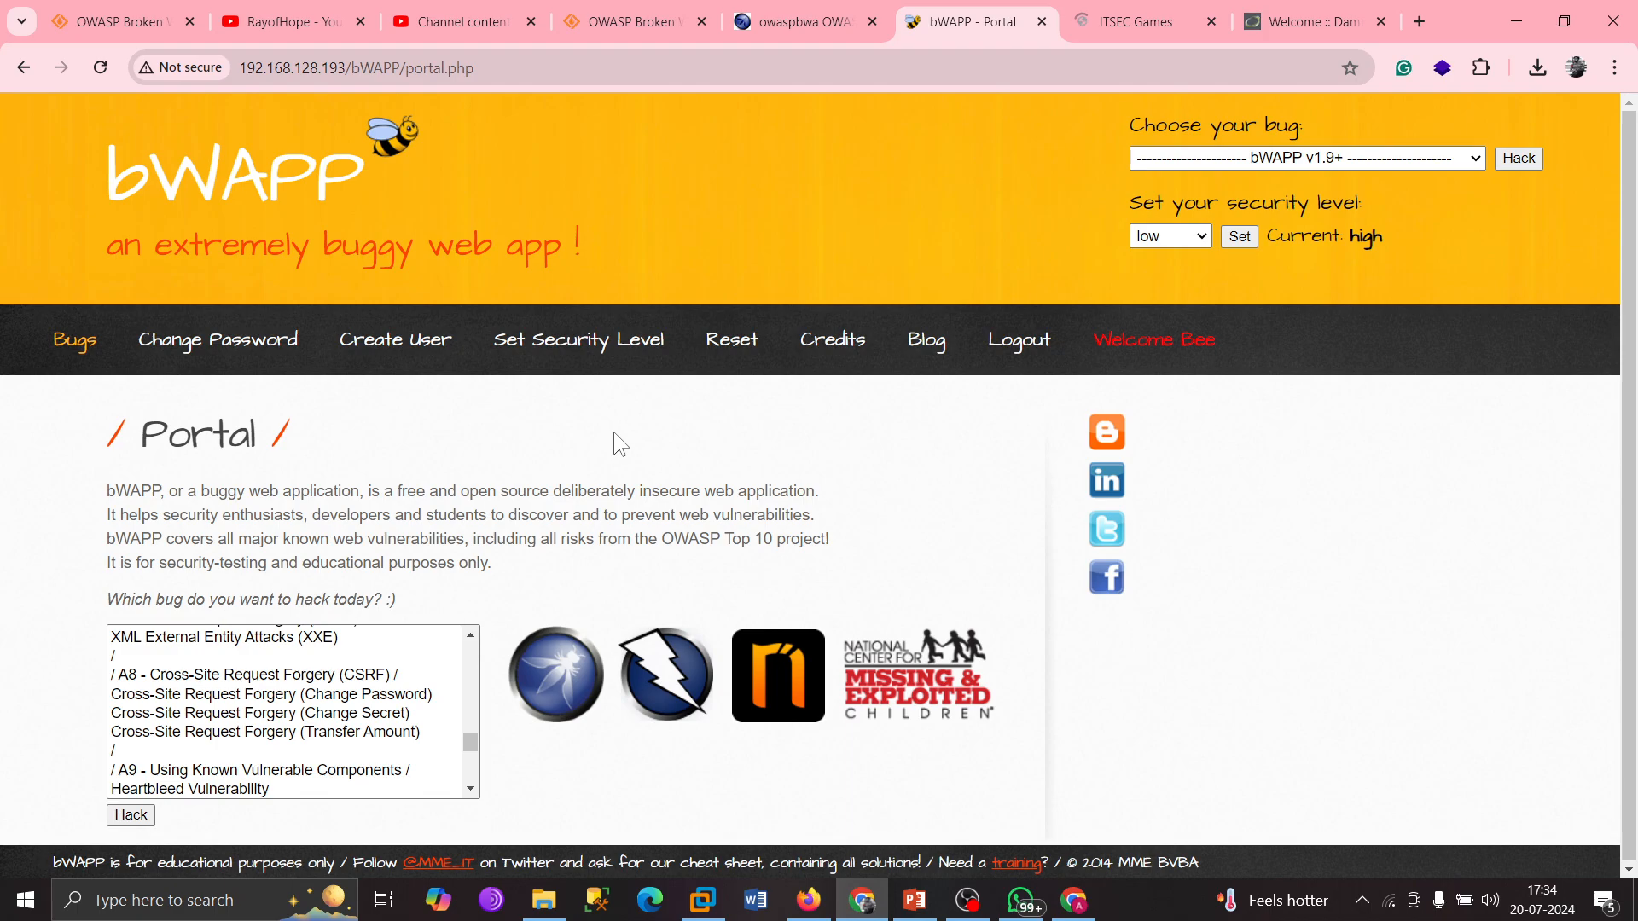
left_click(803, 37)
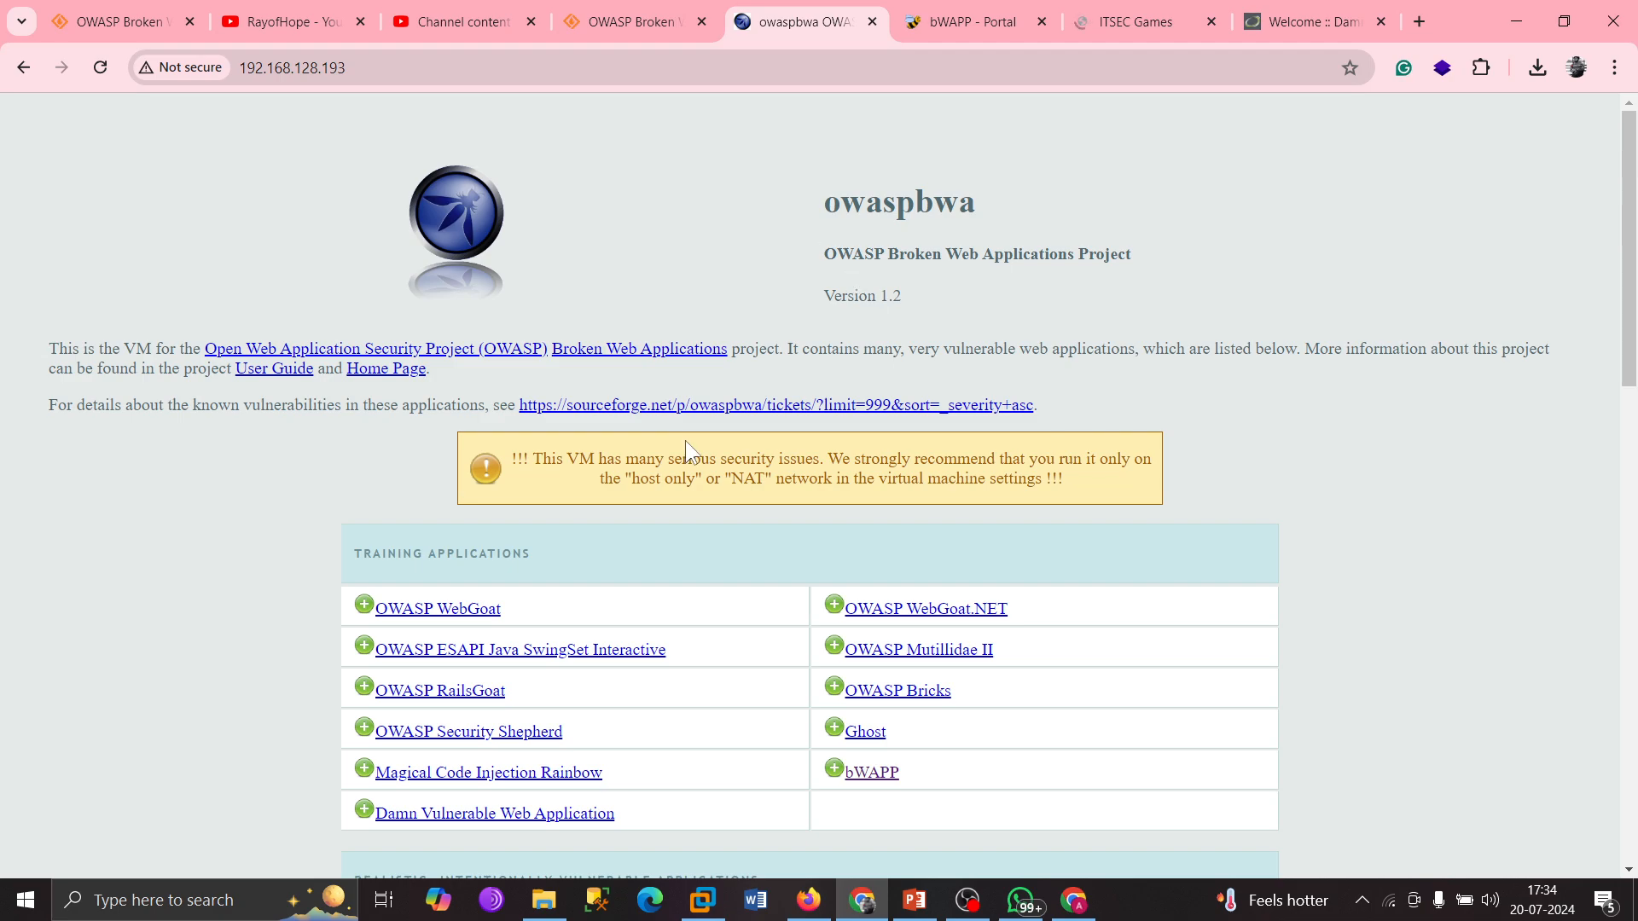
Scroll the owaspbwa index down to the old vulnerable apps and Applications for Testing Tools.
scroll(684, 440, "down", 5)
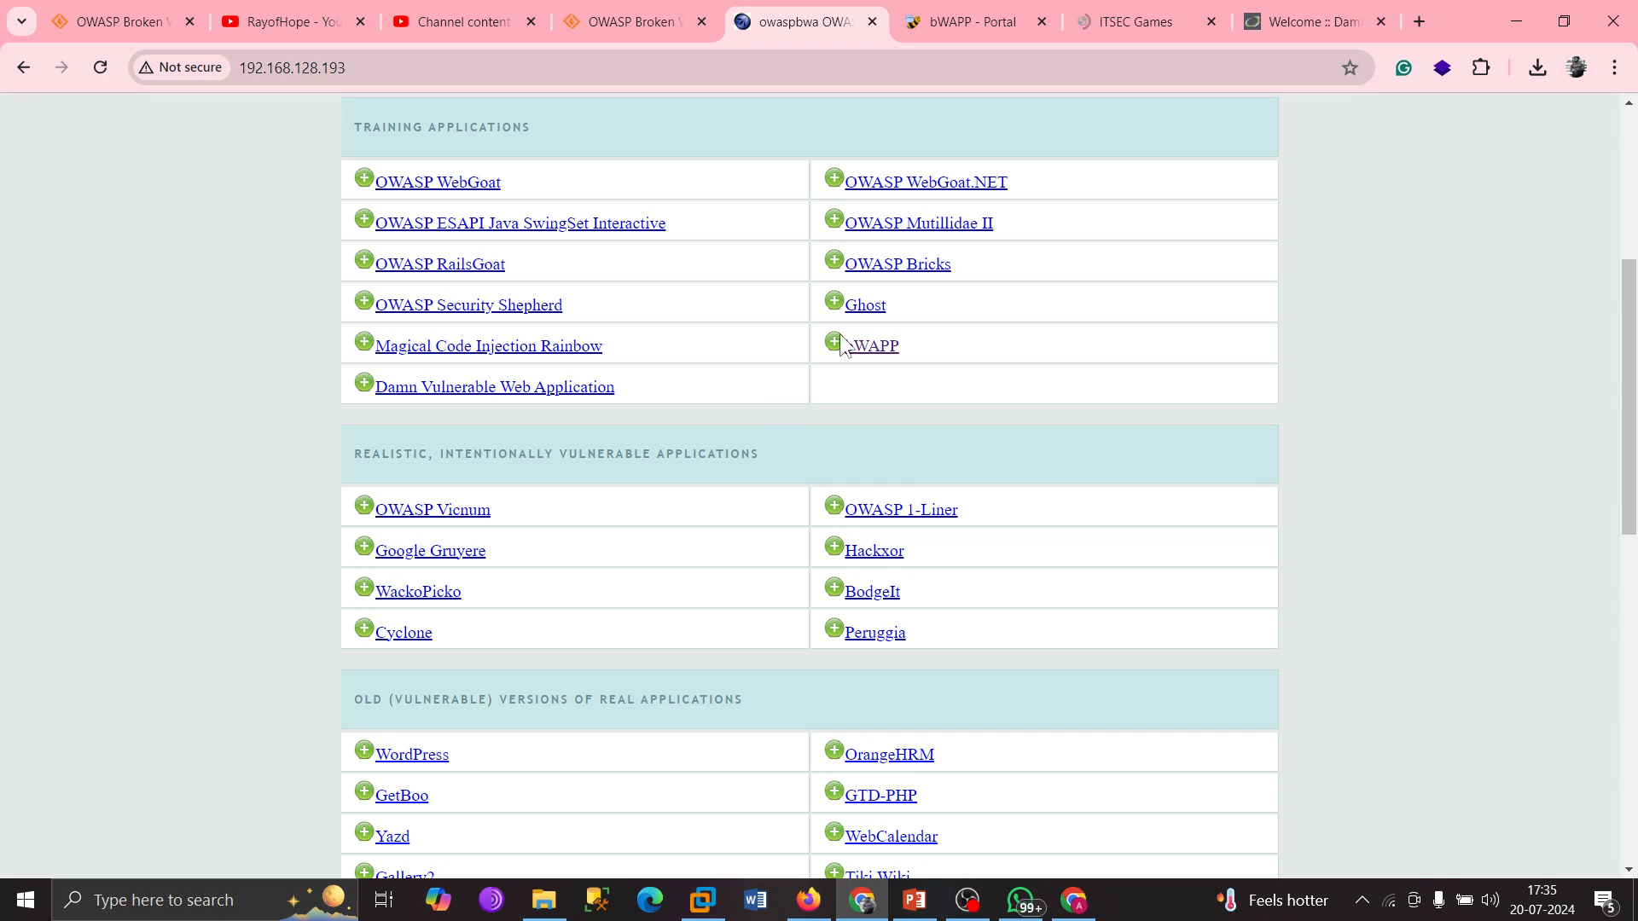
scroll(778, 439, "down", 4)
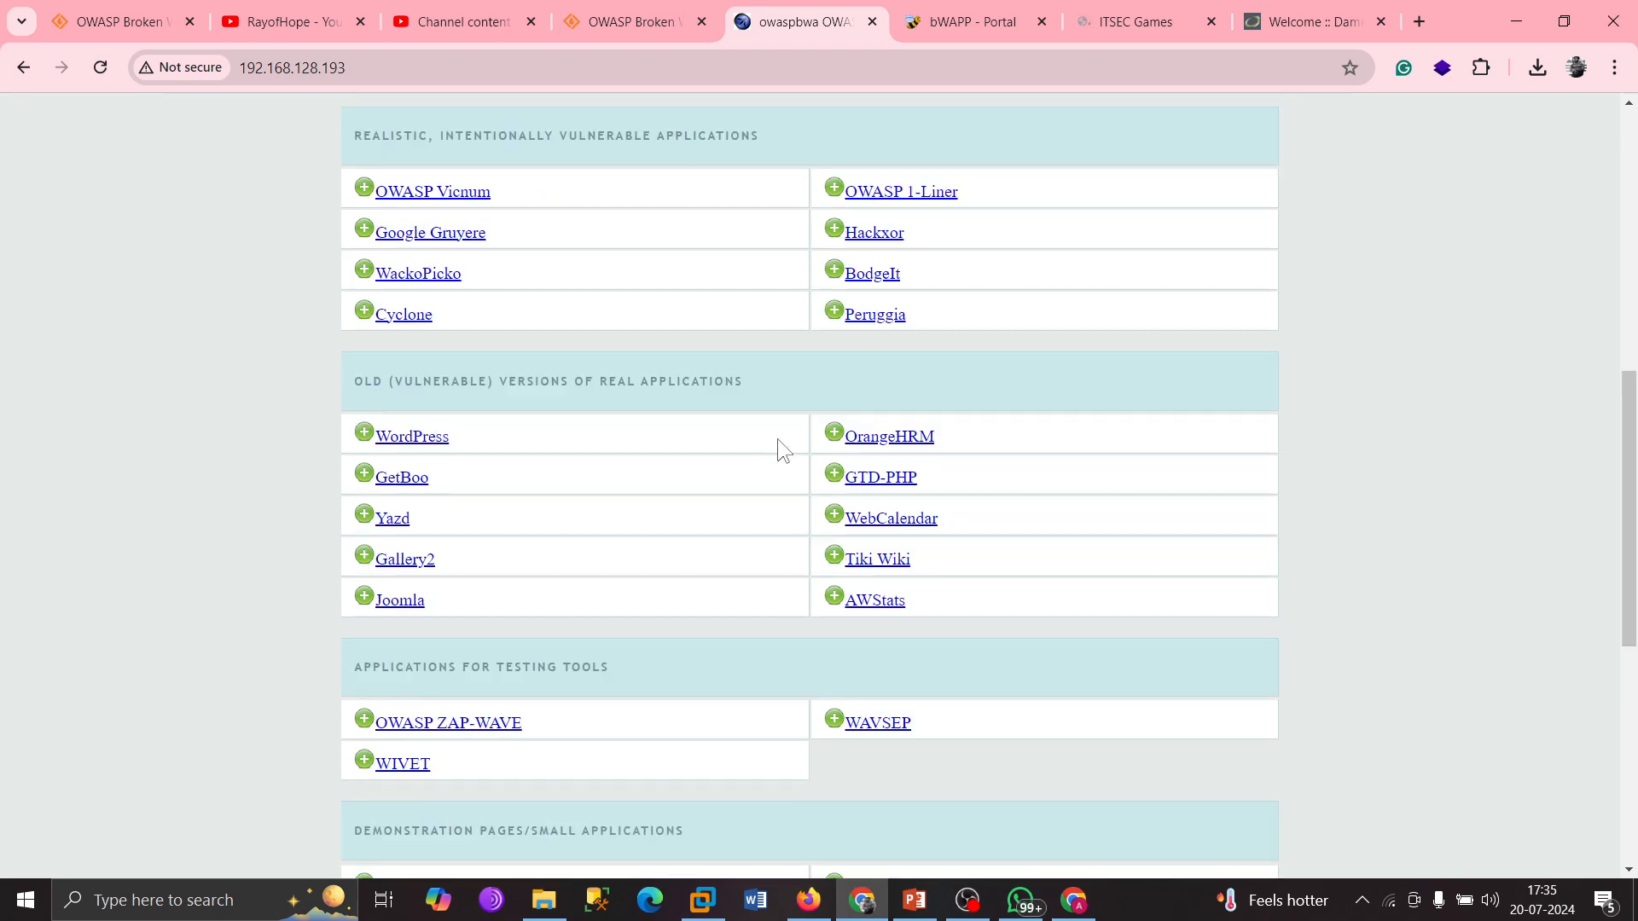
scroll(775, 438, "down", 1)
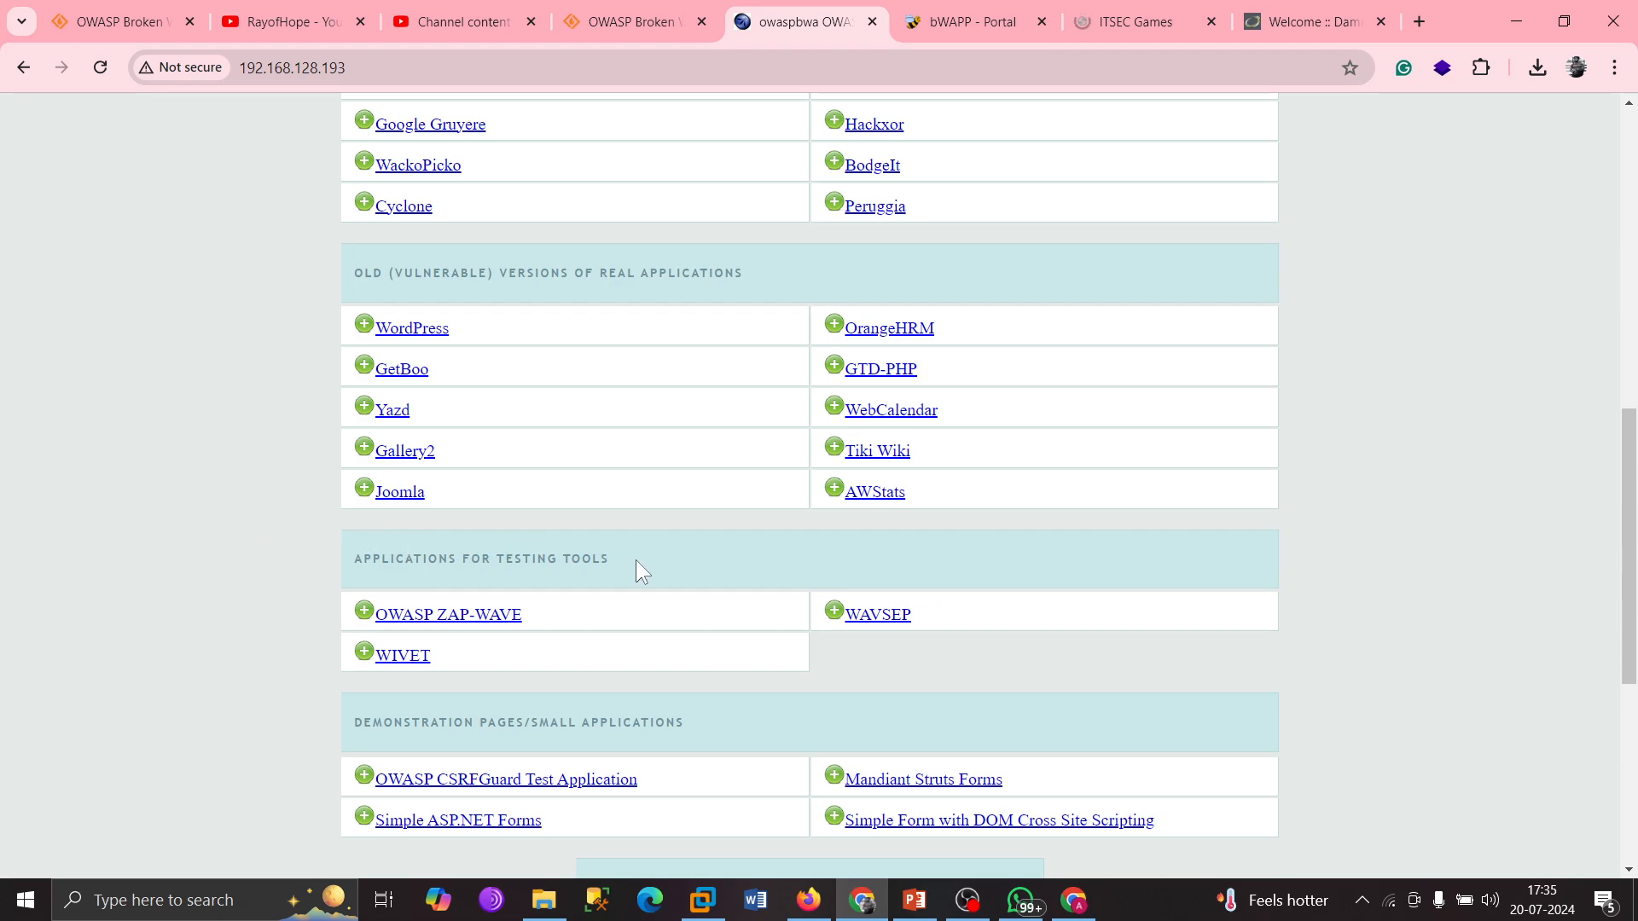
mouse_move(636, 567)
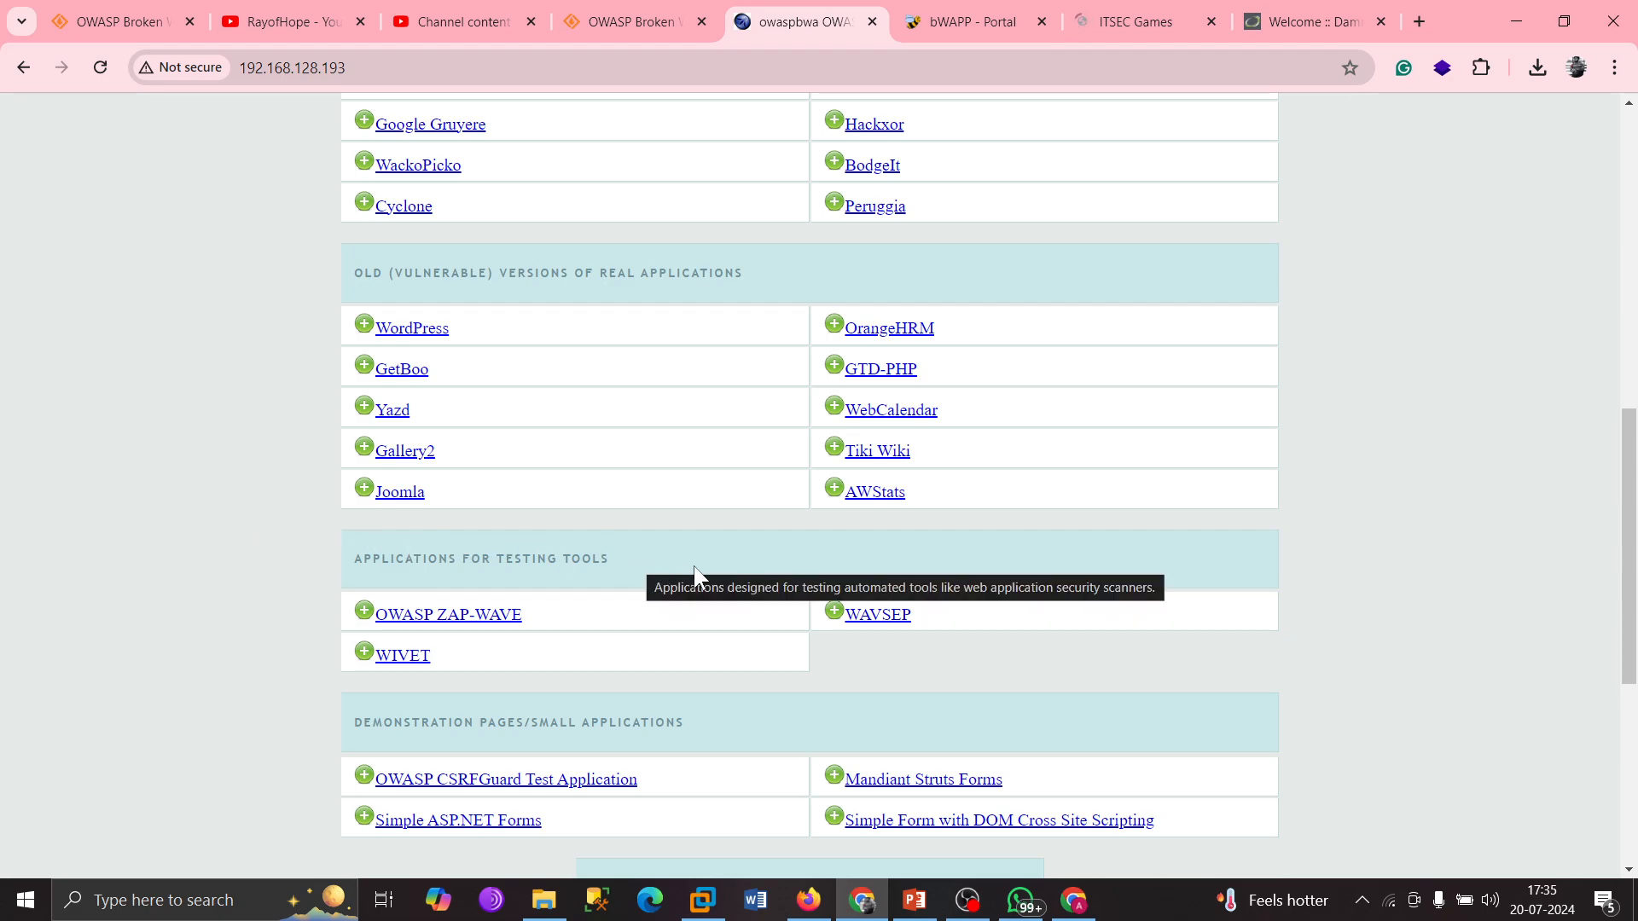